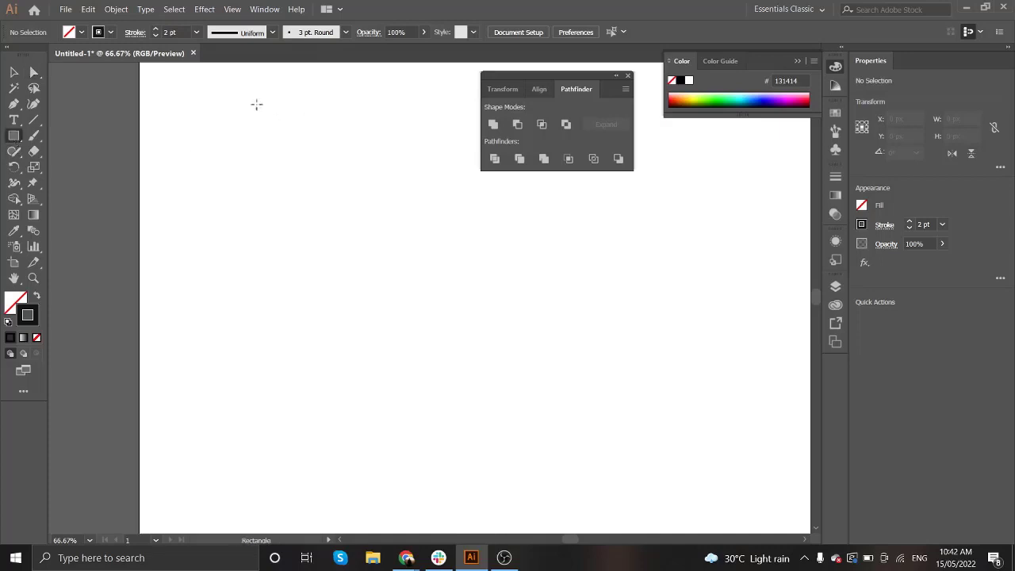
Step: Draw a wide cap rectangle and a small neck rectangle beneath it
drag(287, 129, 342, 135)
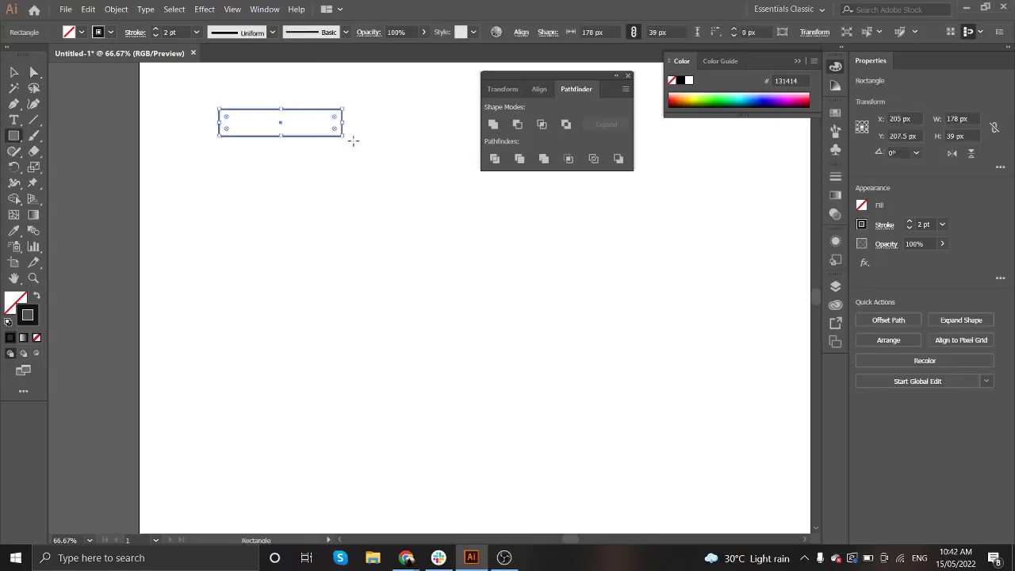
click(33, 71)
click(183, 183)
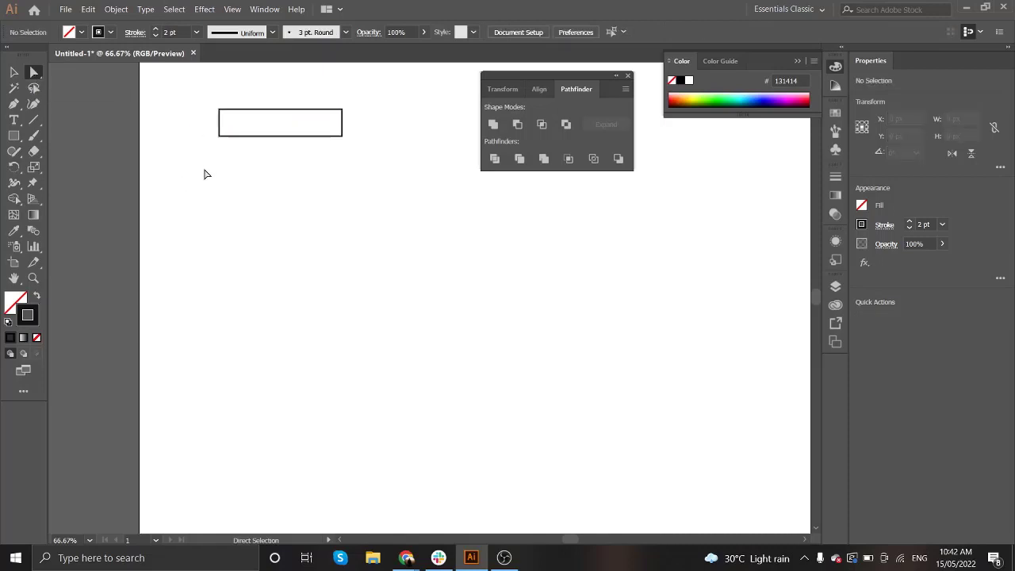
click(14, 137)
drag(253, 144, 281, 153)
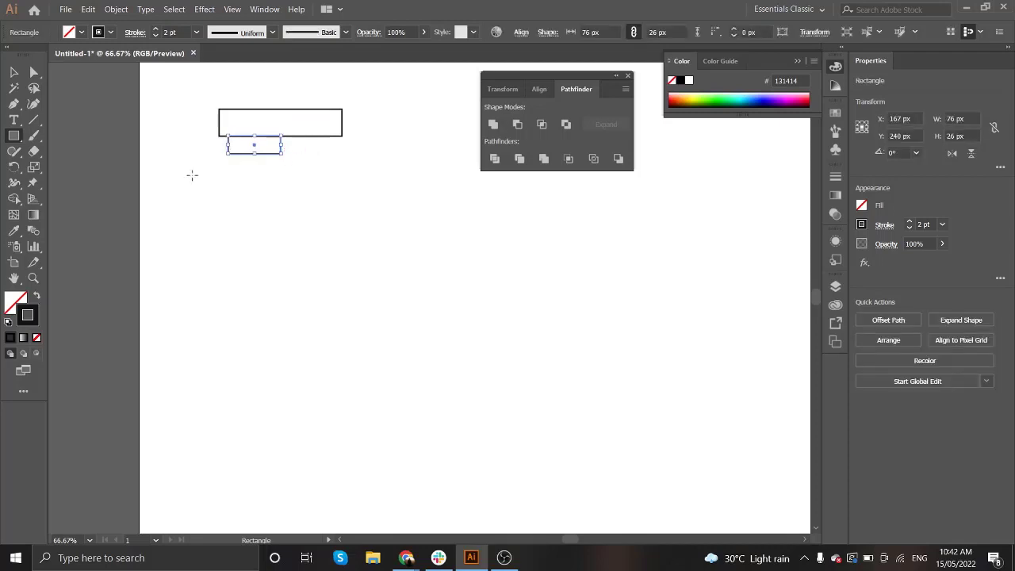
click(203, 166)
key(Escape)
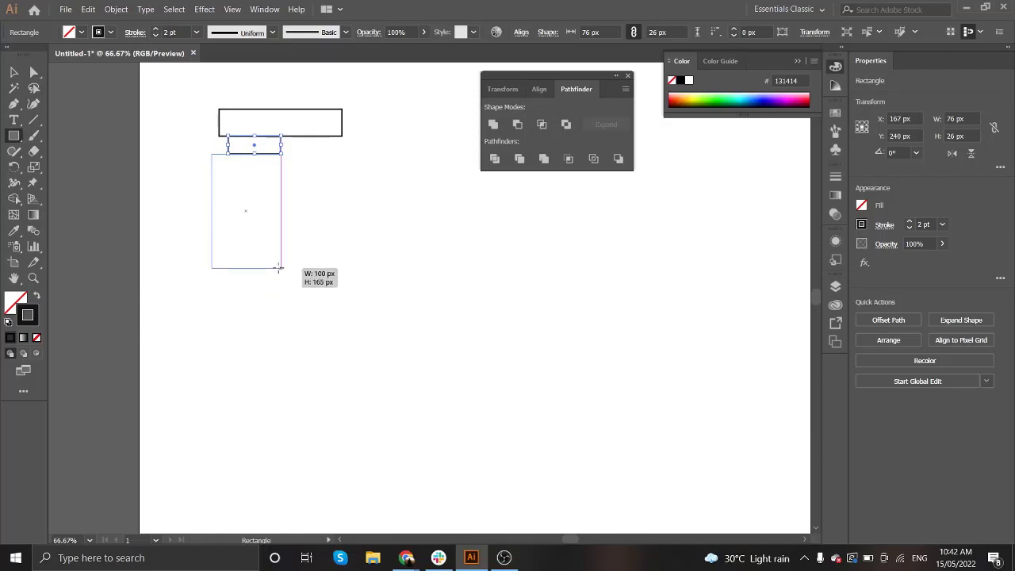
Step: Draw a tall rectangle below the neck and slant its left side by moving the top-left anchor right
drag(261, 270, 201, 211)
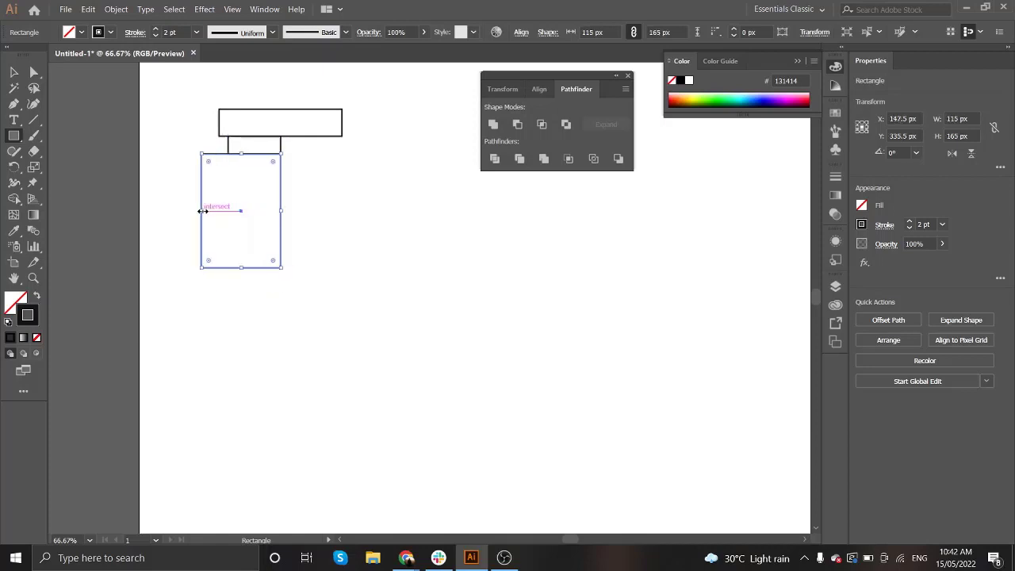
key(a)
drag(202, 155, 228, 156)
Step: Draw a tall lower-body rectangle beneath the slanted shape
click(193, 205)
scroll(199, 216, down, 2)
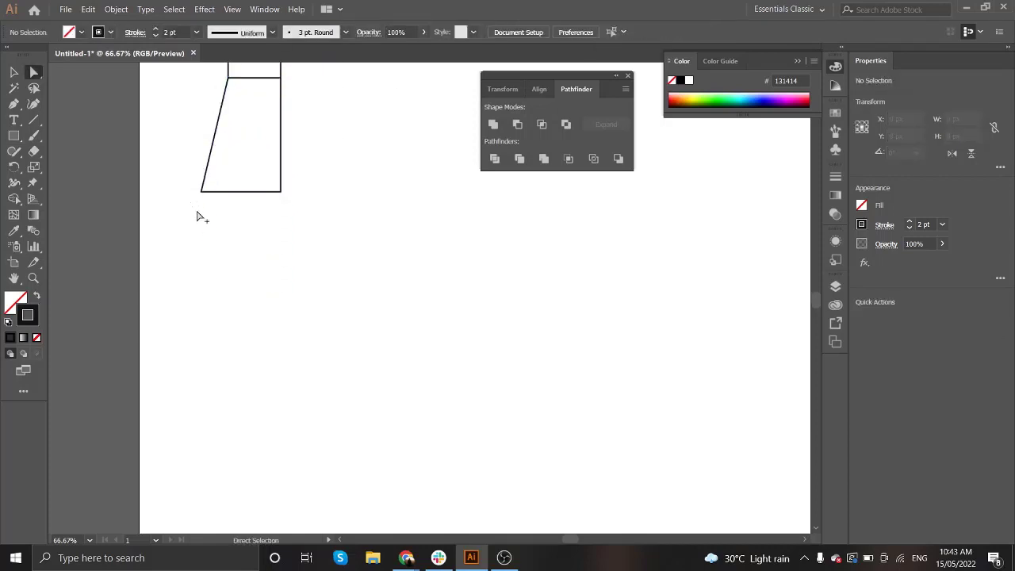
scroll(240, 232, down, 1)
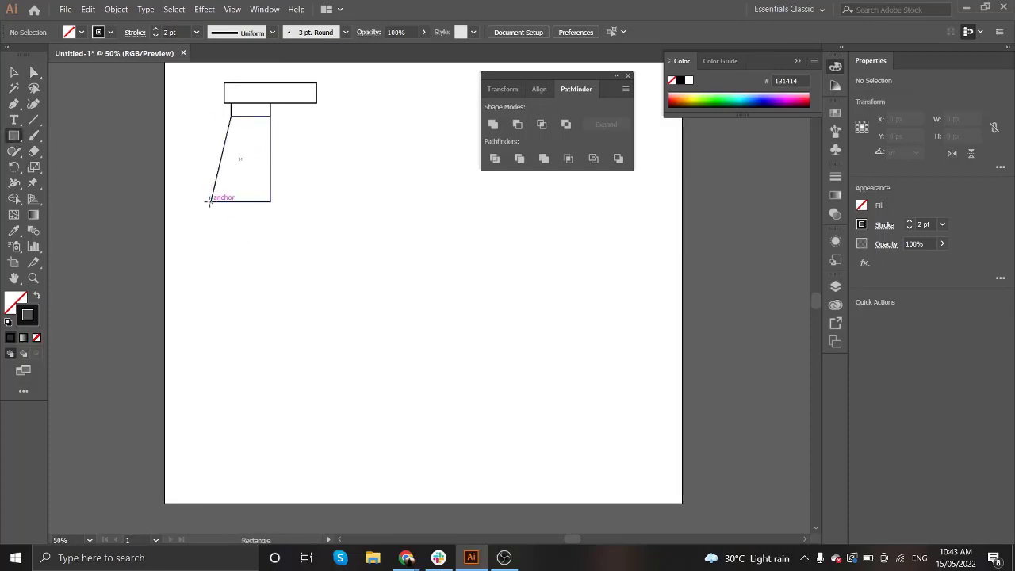
drag(210, 201, 269, 383)
Step: Unite the neck, slanted shape and lower rectangle into one bottle half with Pathfinder
key(v)
click(190, 238)
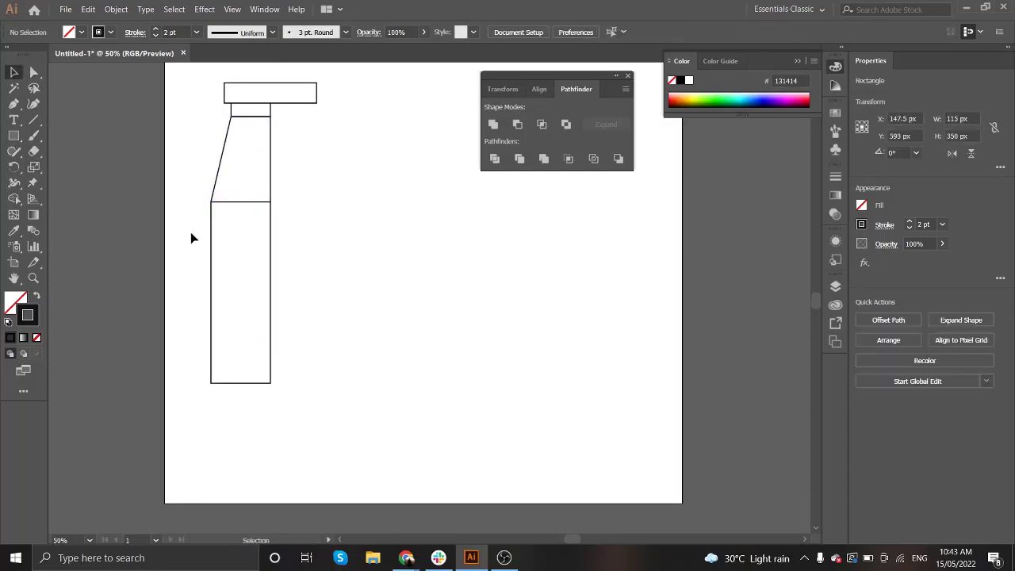
drag(206, 108, 254, 254)
click(492, 124)
click(353, 215)
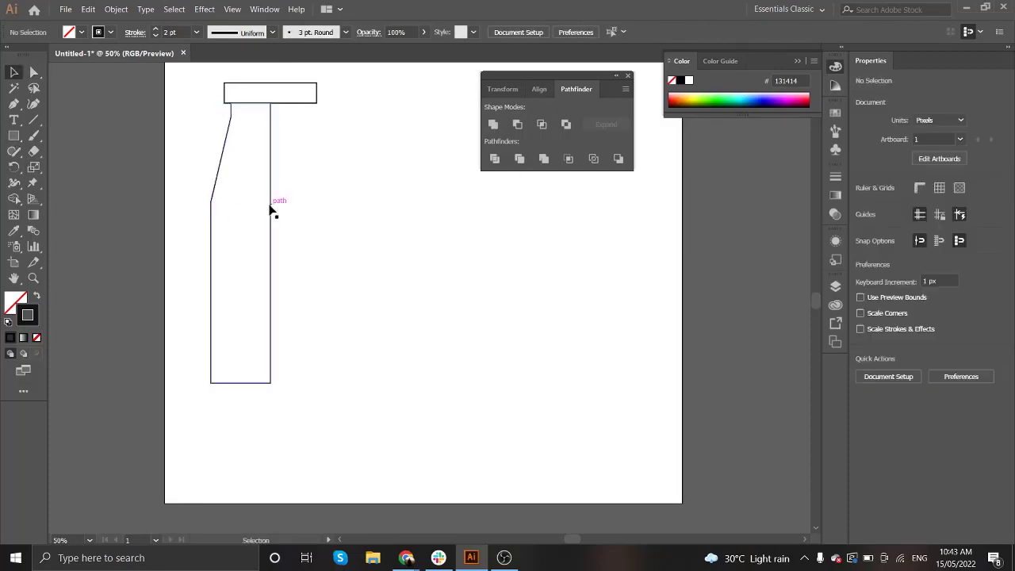
Step: Make a vertically reflected copy of the bottle half
right_click(270, 210)
click(424, 414)
click(434, 336)
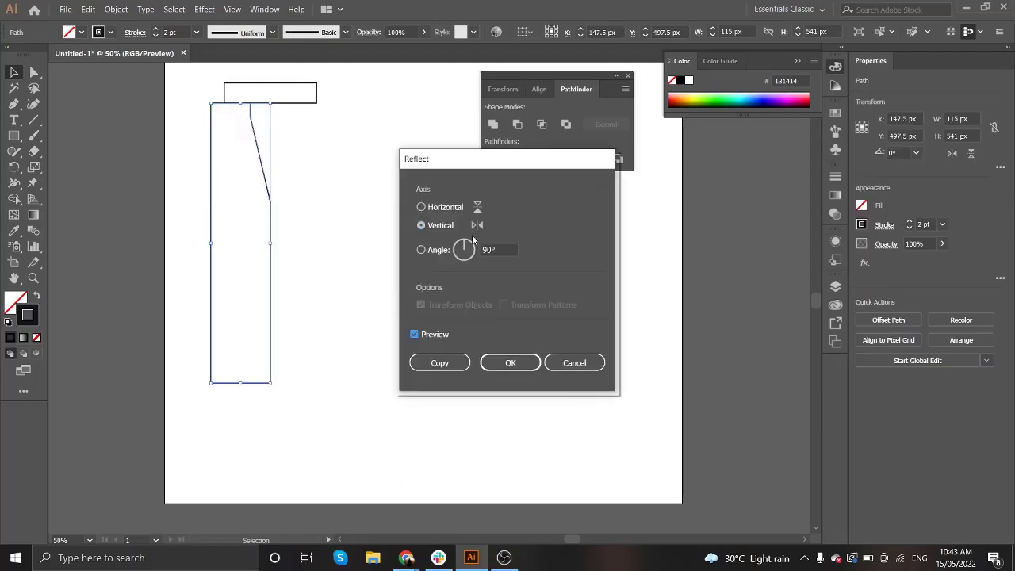
click(441, 363)
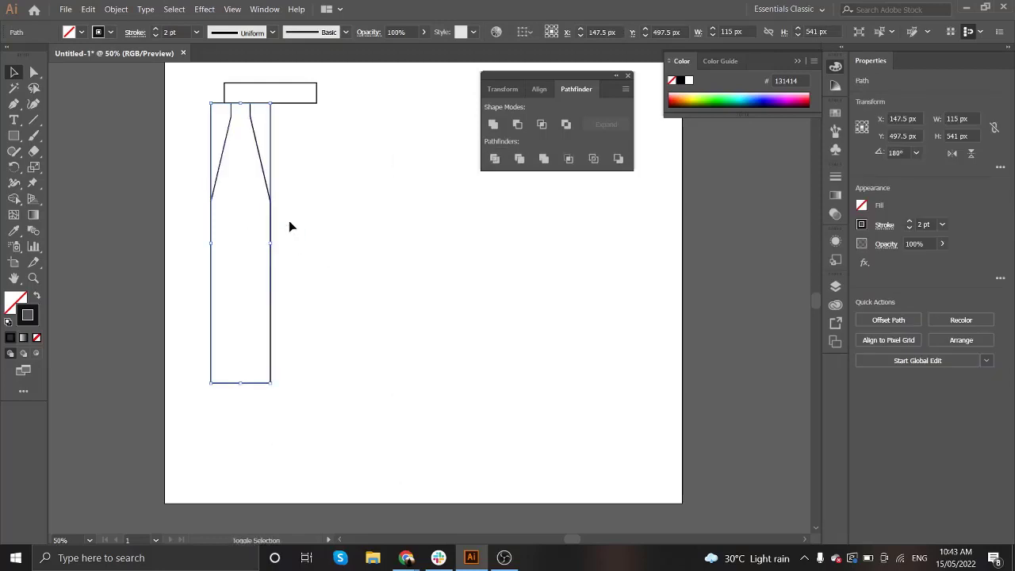
click(333, 204)
Step: Move the mirrored copy beside the original and unite both halves into one bottle
drag(215, 121, 277, 123)
drag(358, 413, 196, 130)
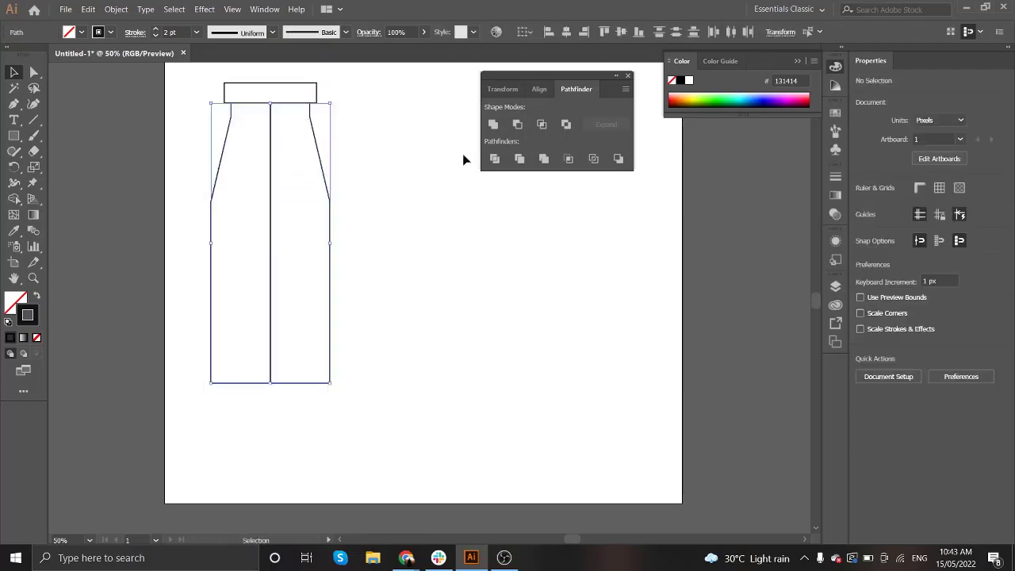
click(493, 124)
click(369, 235)
scroll(224, 218, up, 4)
Step: Select a shoulder anchor of the bottle outline and drag its corner widget to start rounding it
click(223, 208)
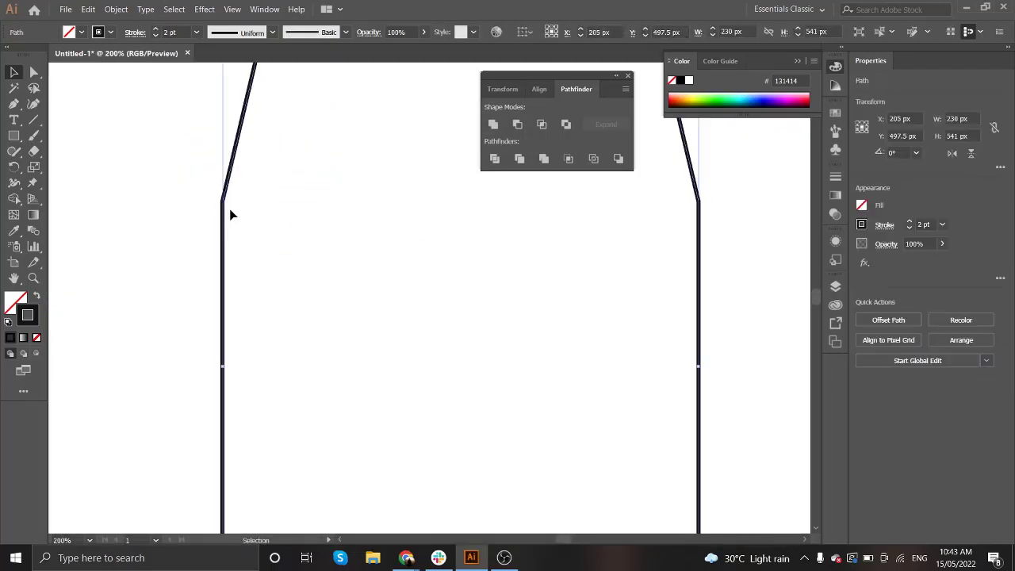
key(a)
scroll(530, 260, right, 2)
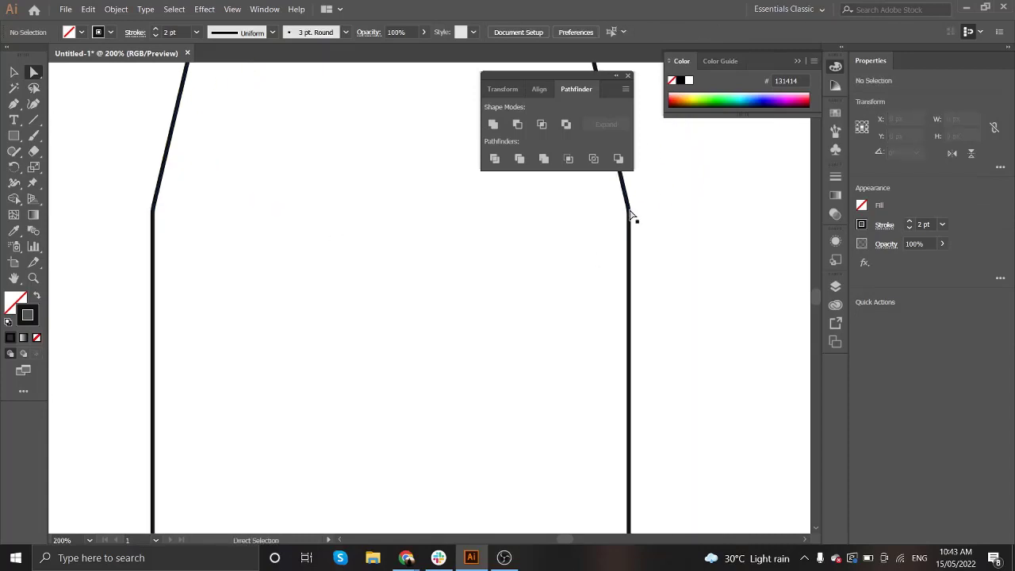
click(627, 209)
drag(581, 220, 341, 244)
click(340, 244)
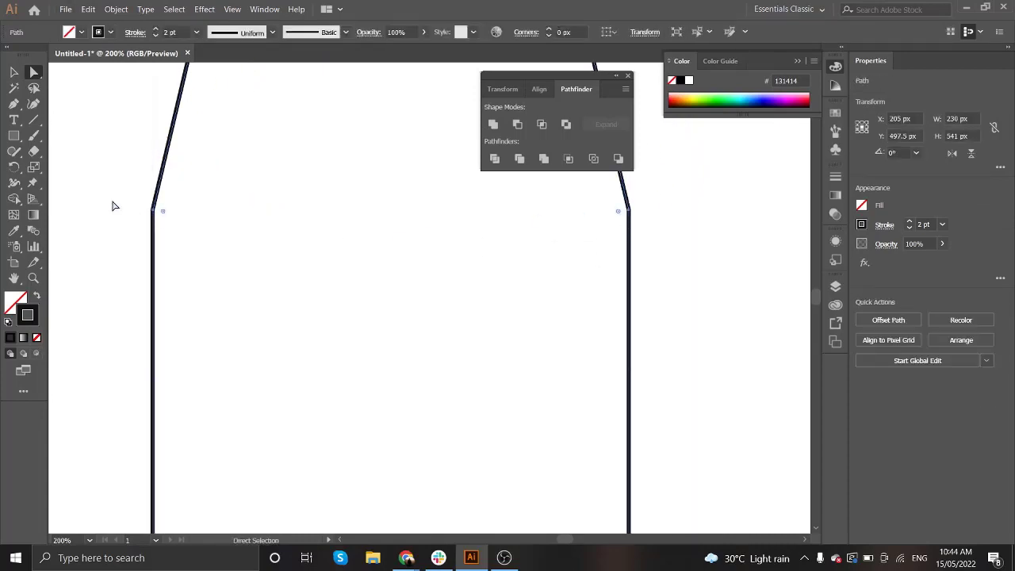
scroll(114, 206, down, 2)
scroll(172, 217, down, 1)
scroll(235, 109, up, 1)
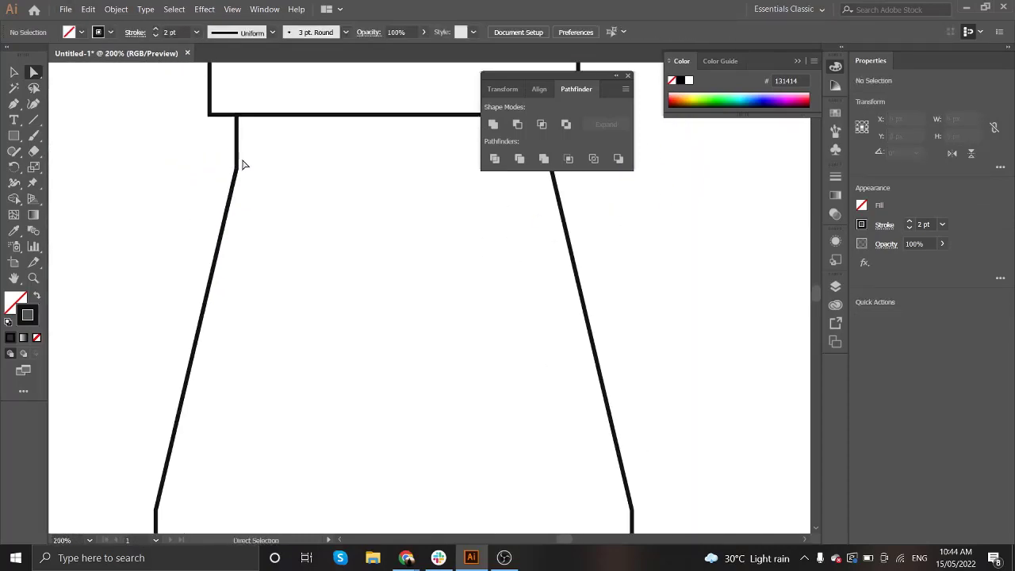
Step: Nudge the left shoulder outward and round both shoulder corners into smooth curves
click(236, 172)
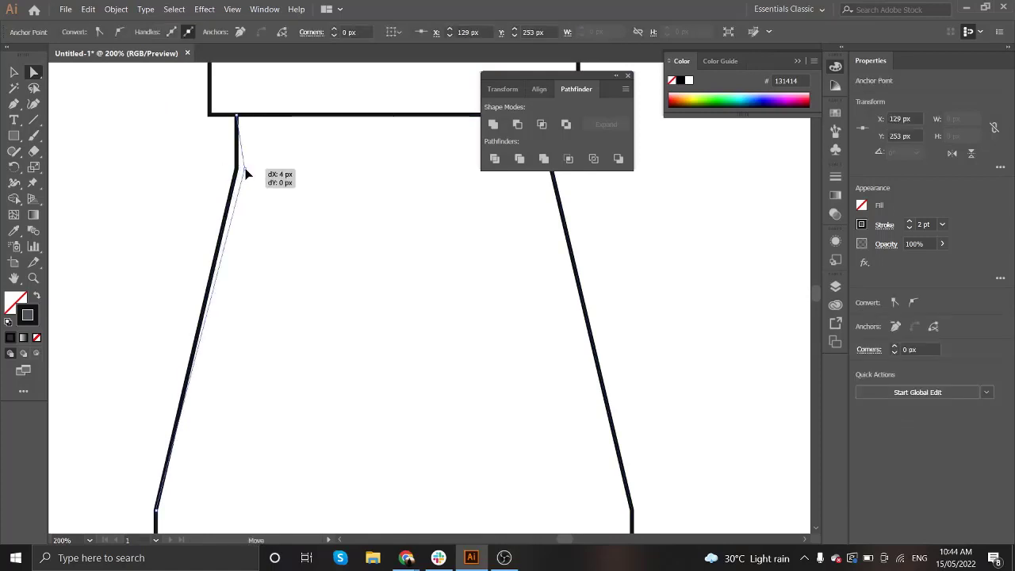
scroll(229, 201, down, 1)
scroll(237, 247, down, 3)
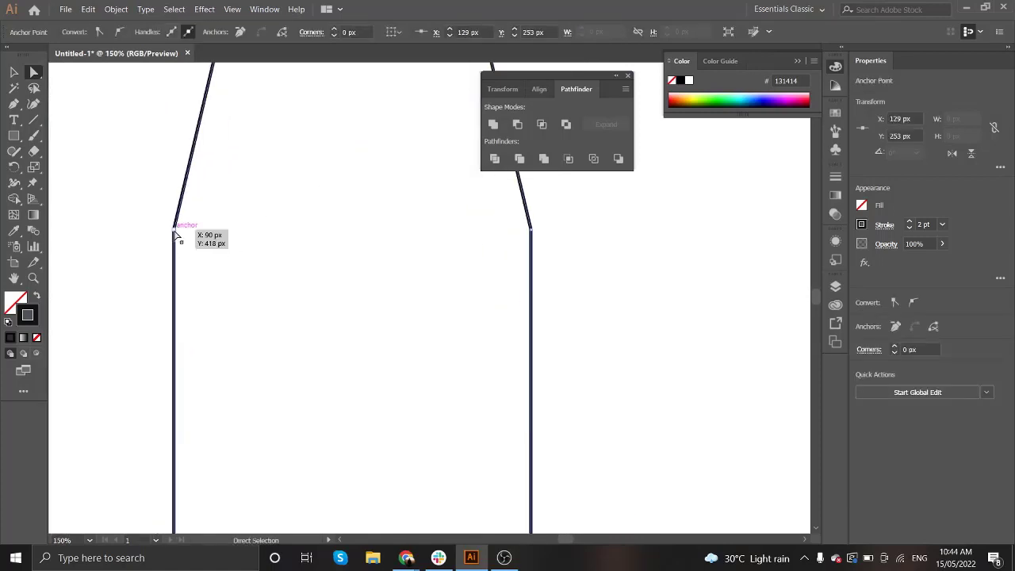
drag(176, 233, 166, 230)
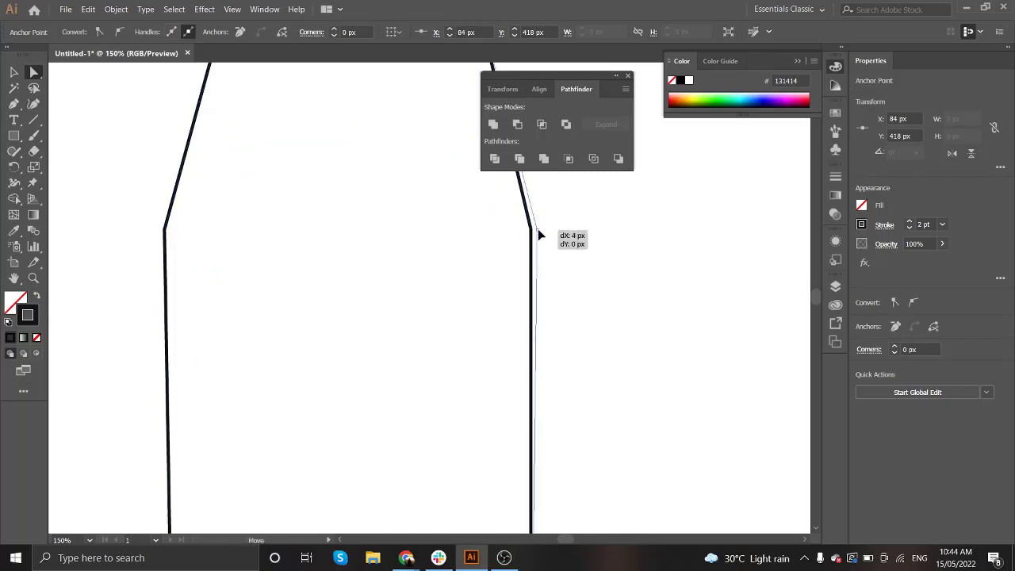
scroll(413, 284, down, 2)
drag(413, 284, 395, 240)
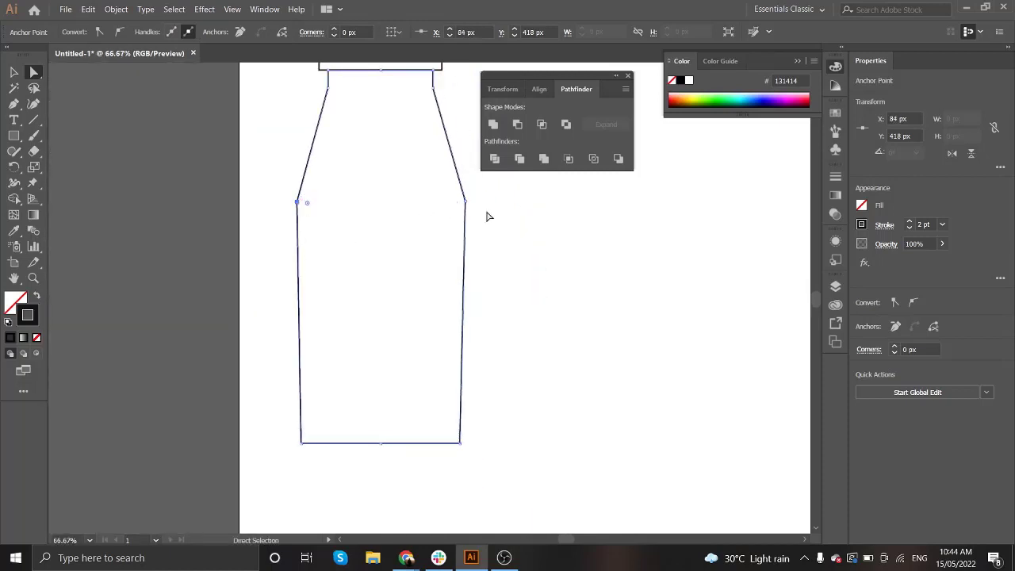
shift+click(465, 203)
drag(311, 208, 528, 243)
click(528, 243)
Step: Round the bottle's two bottom corners
scroll(507, 261, down, 2)
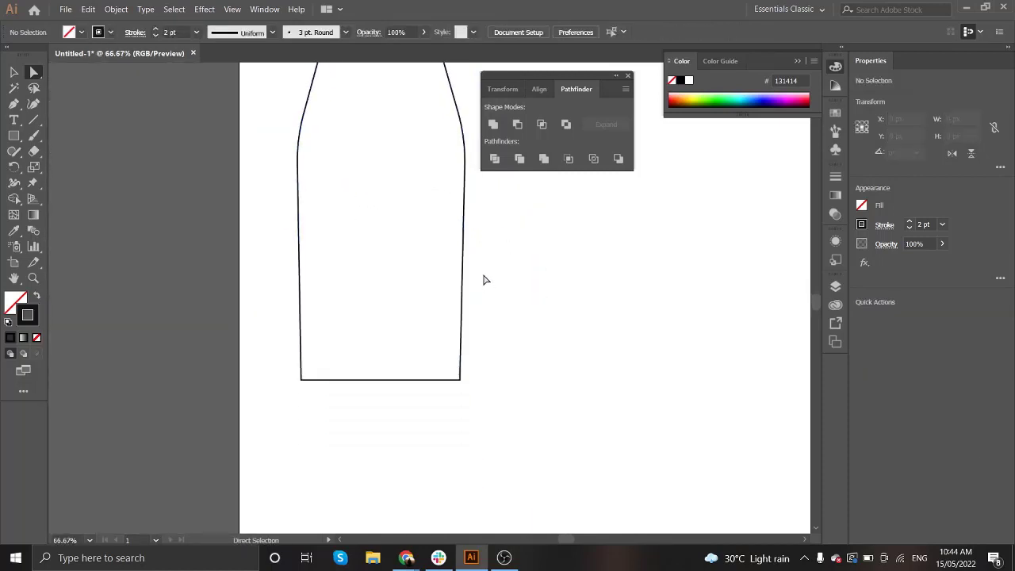
click(301, 379)
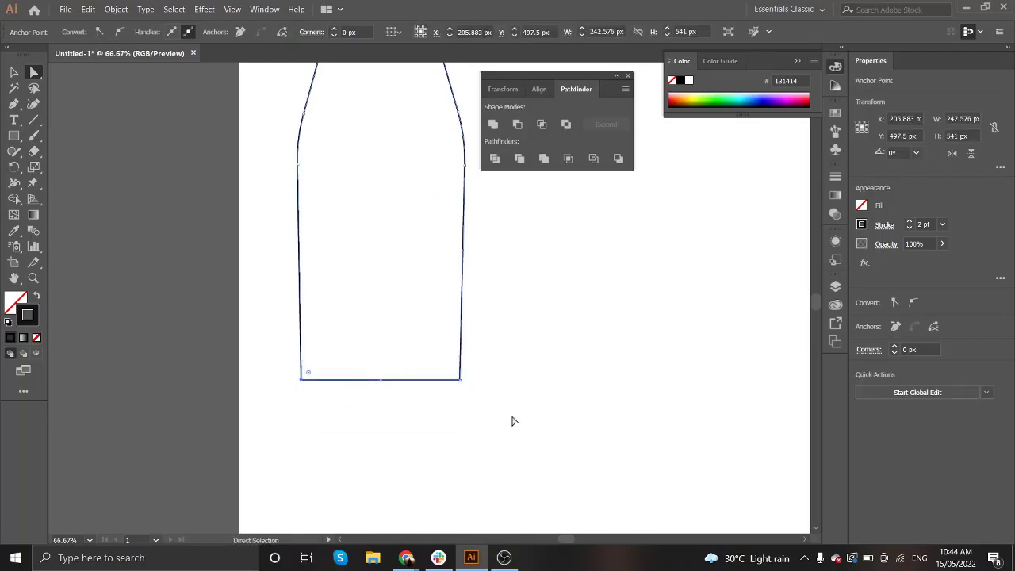
drag(302, 383, 299, 379)
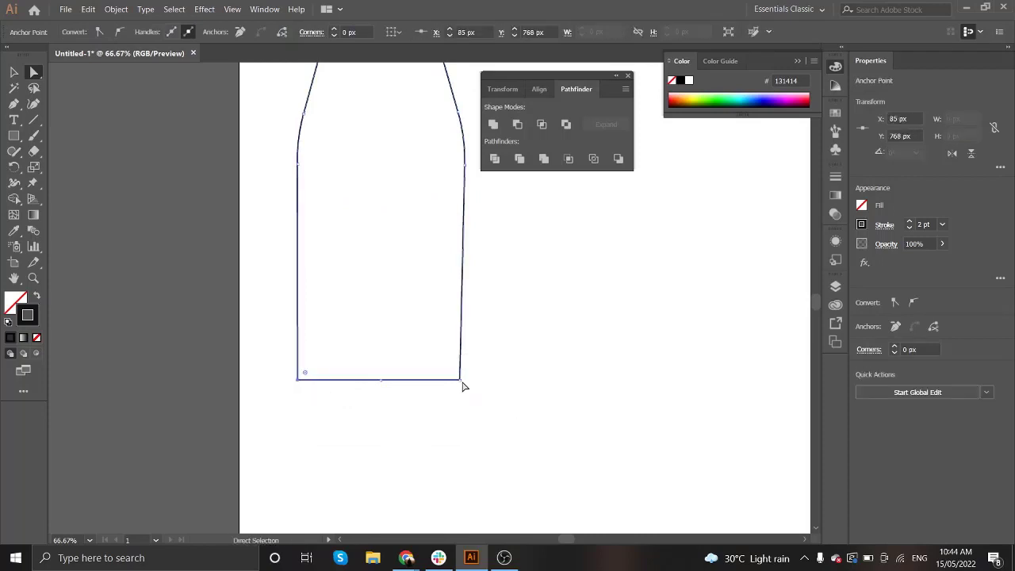
key(ctrl+minus)
drag(512, 352, 329, 406)
key(ctrl+plus)
key(ctrl+plus)
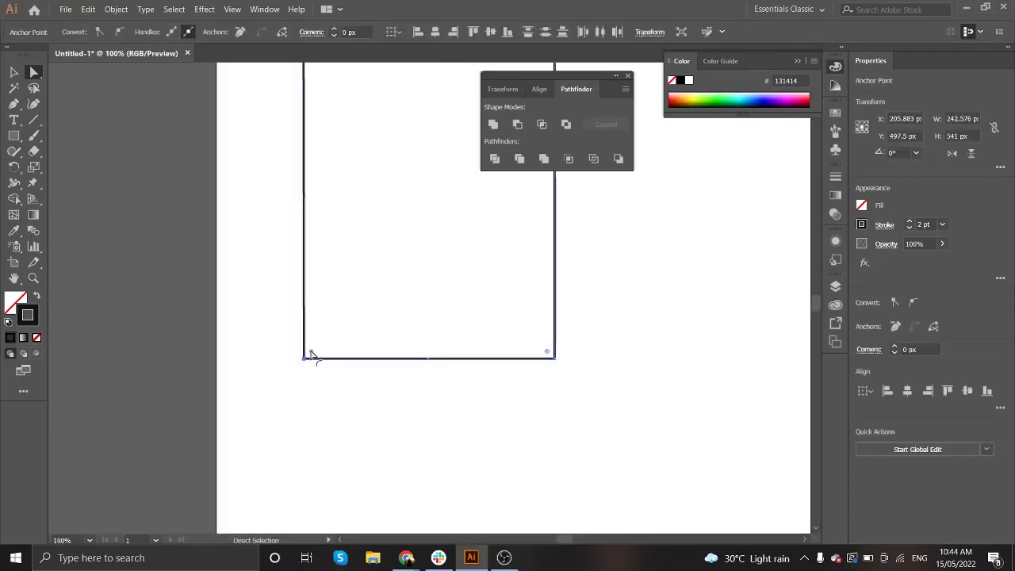
drag(313, 352, 322, 340)
key(ctrl+minus)
key(ctrl+minus)
click(434, 296)
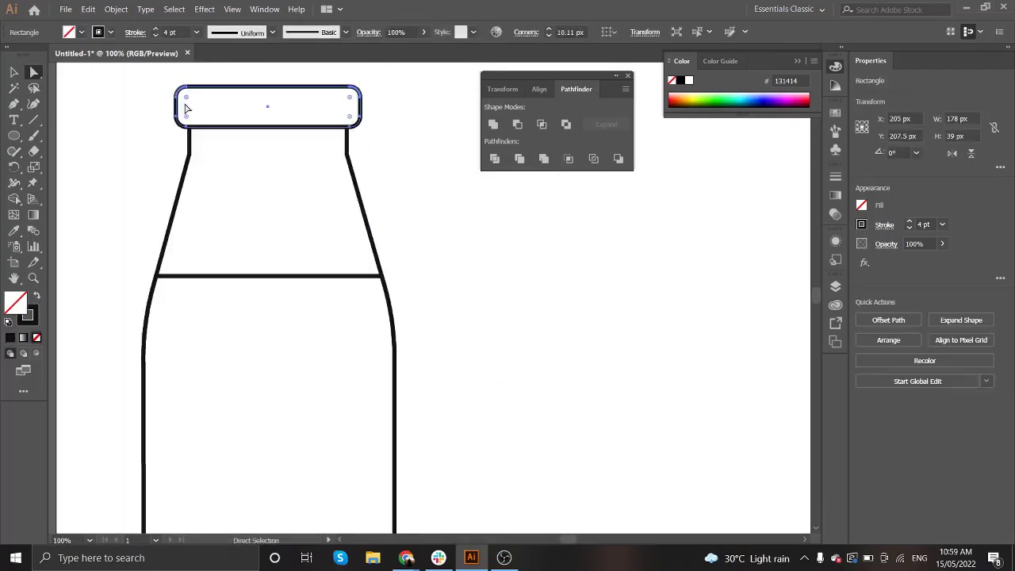
Step: Reshape the neck corners just under the cap
drag(191, 160, 175, 154)
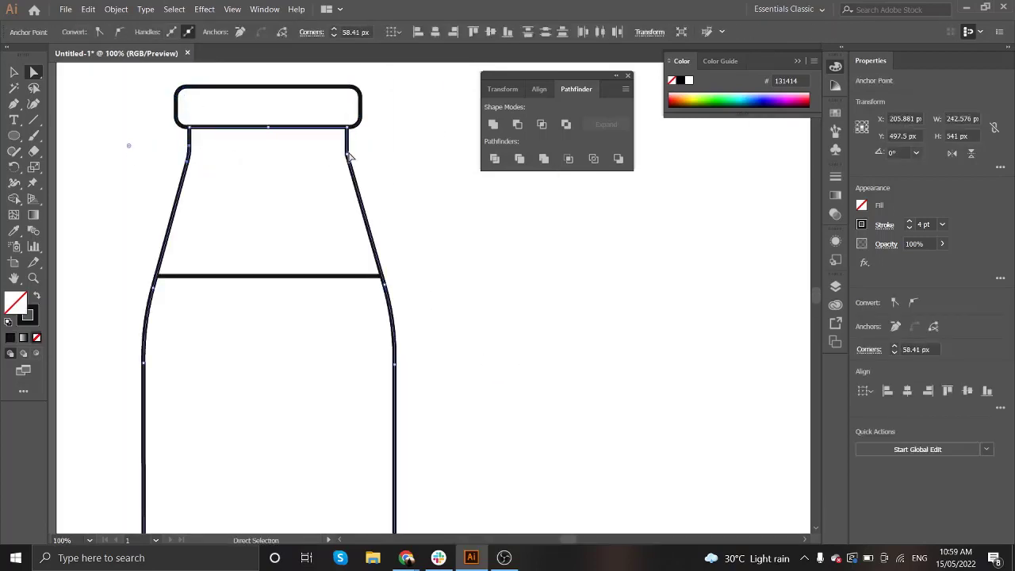
click(357, 154)
key(ctrl+minus)
Step: Draw three highlight lines: a short one under the cap, a neck diagonal and a long body vertical
key(v)
click(368, 208)
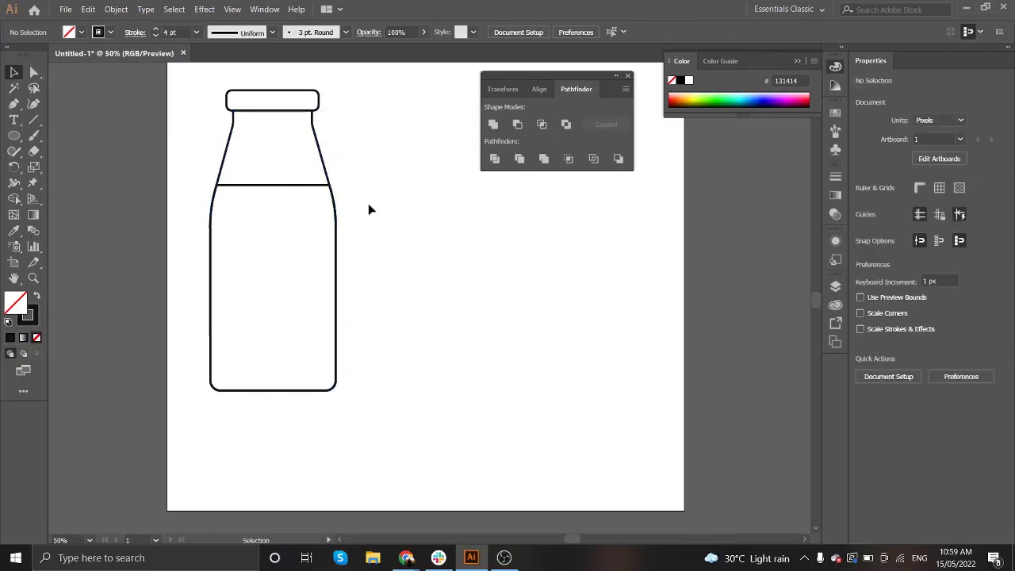
key(p)
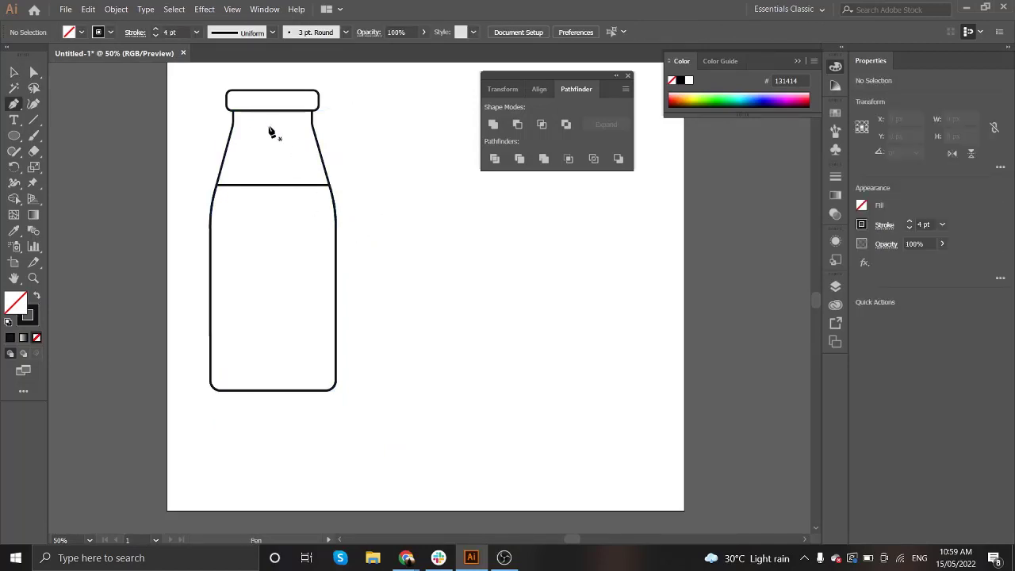
key(ctrl+plus)
click(243, 114)
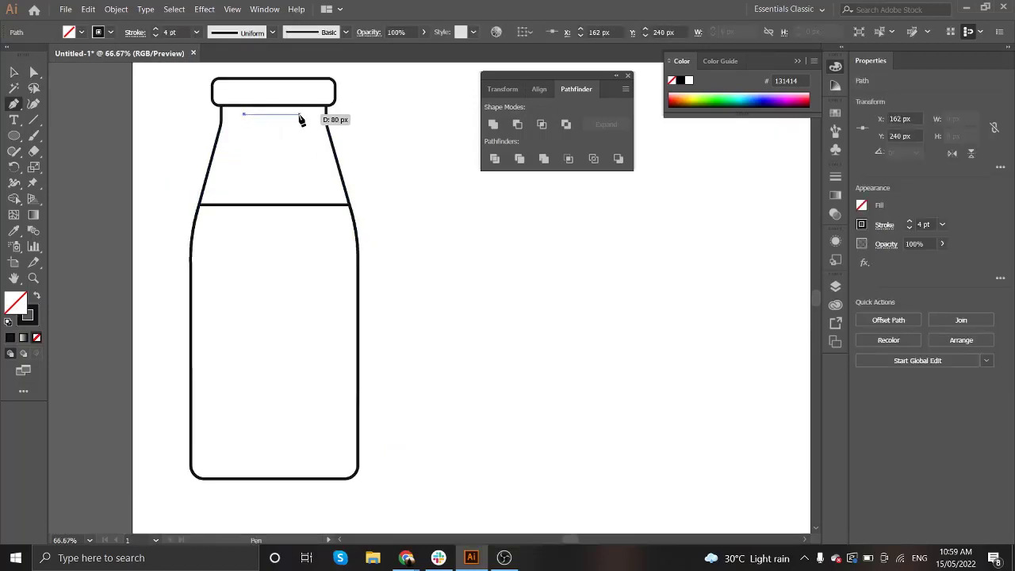
click(311, 114)
key(Escape)
click(322, 147)
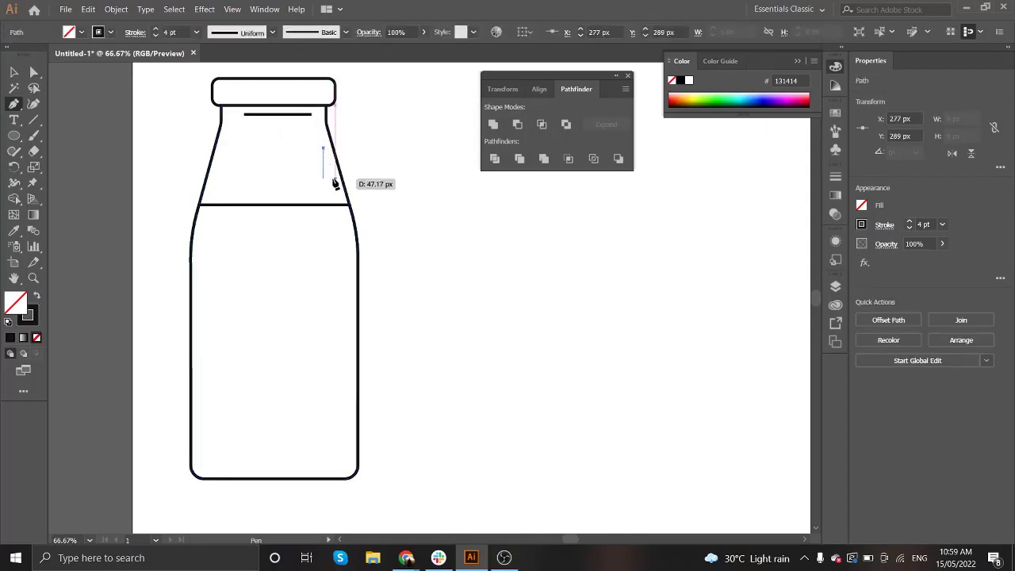
click(333, 181)
key(Escape)
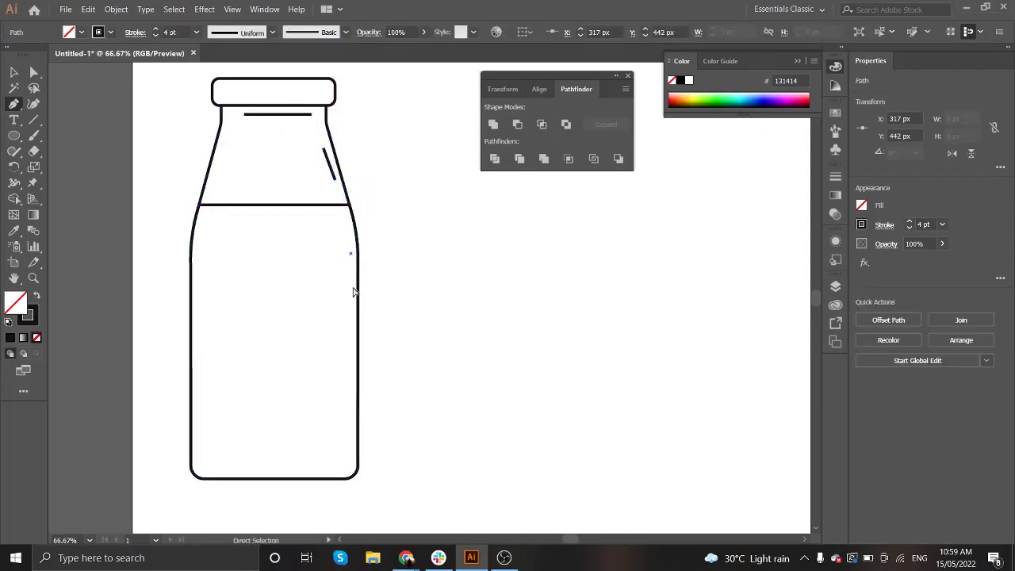
click(345, 268)
click(345, 396)
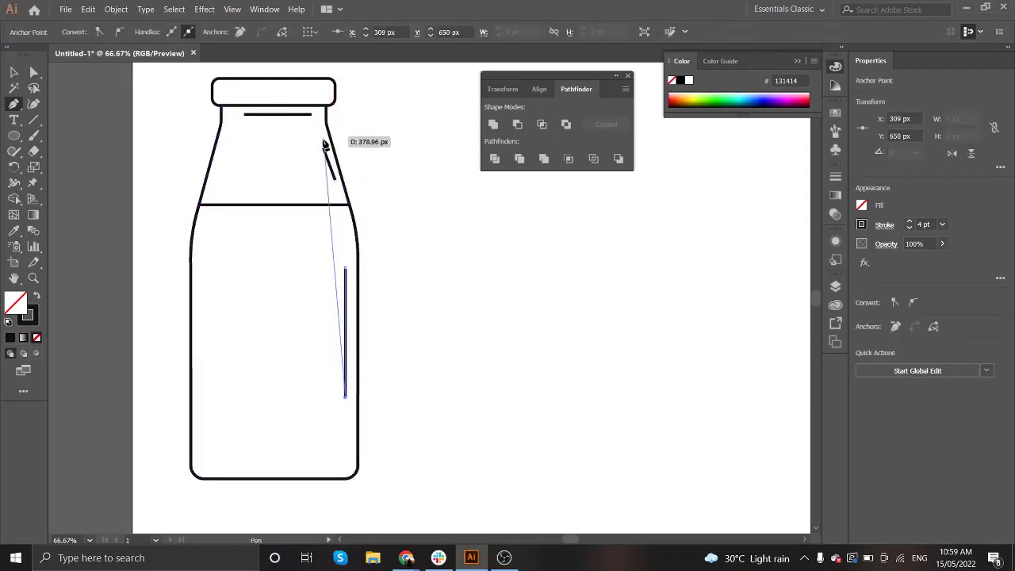
Step: Set the highlight strokes to 7 pt with round caps
key(v)
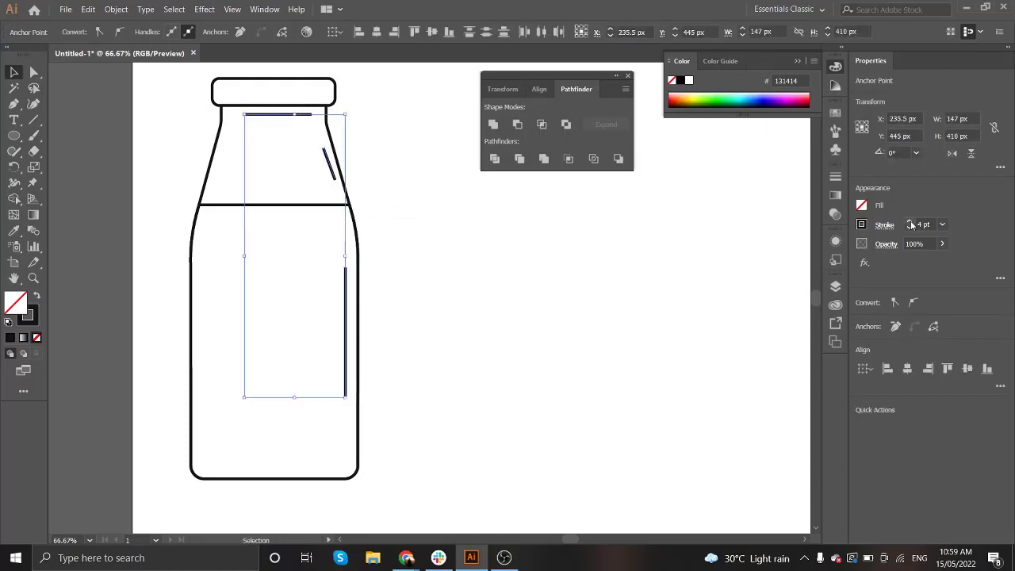
click(909, 222)
click(884, 225)
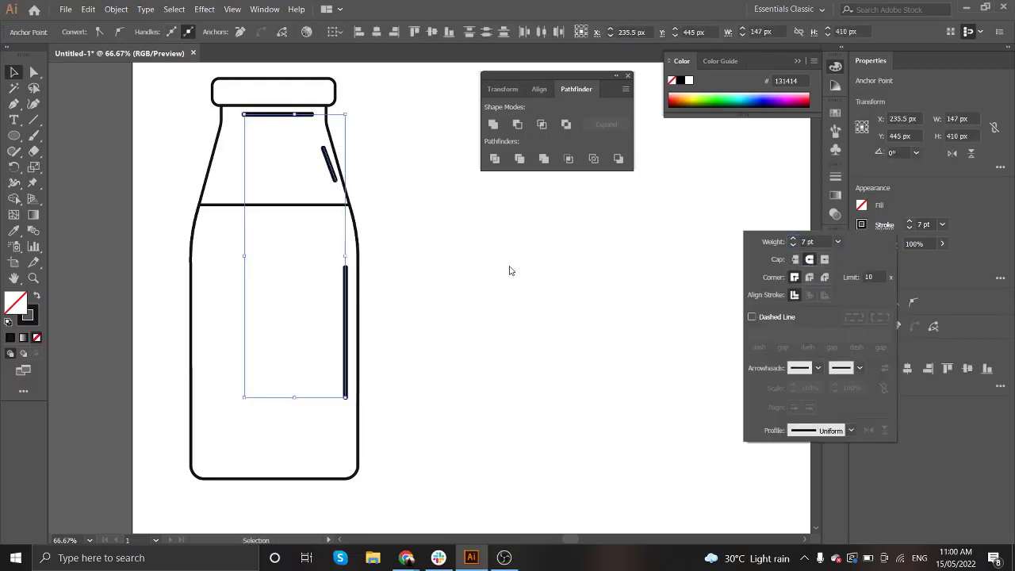
click(438, 273)
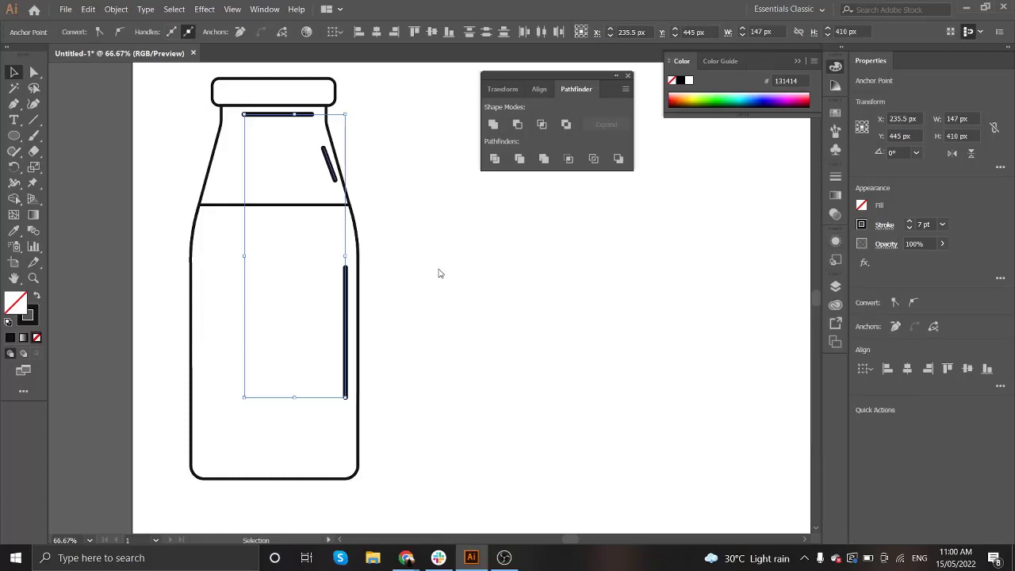
Step: Fill the bottle's lower body with light pink, discarding a stray trial ellipse
scroll(391, 215, down, 2)
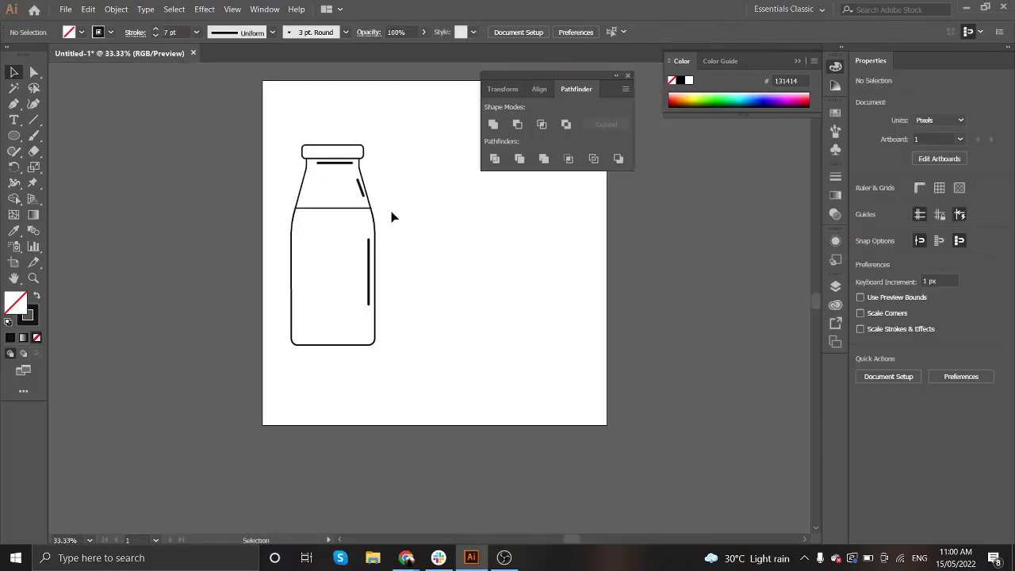
click(14, 137)
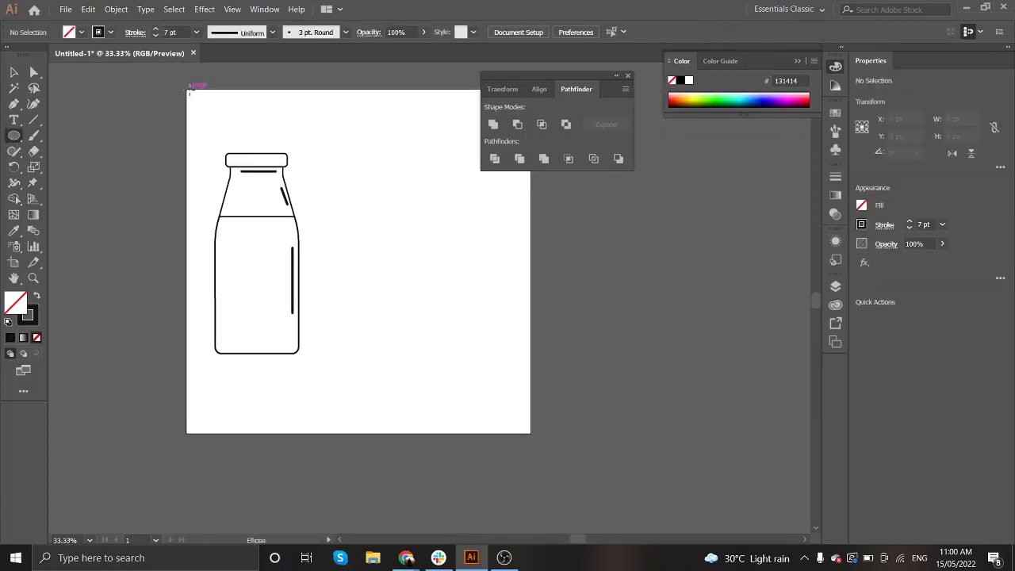
drag(187, 88, 416, 341)
key(ctrl+z)
key(v)
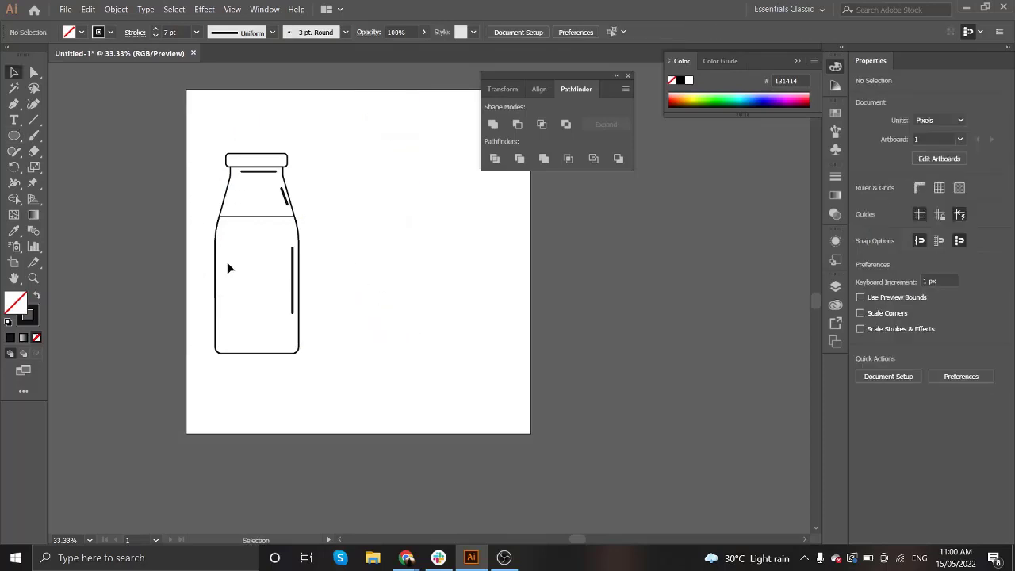
click(240, 217)
drag(785, 99, 806, 86)
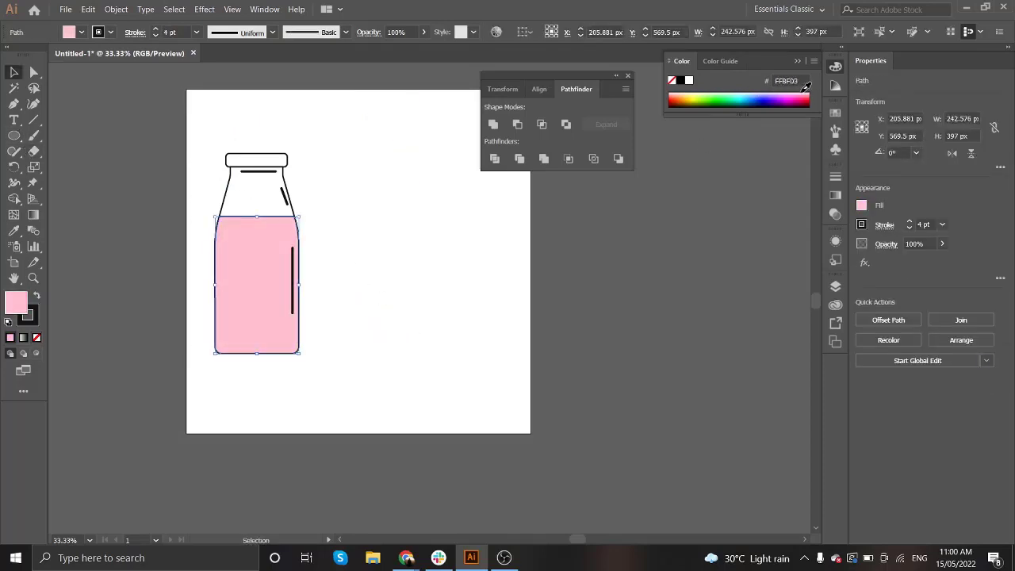
click(377, 181)
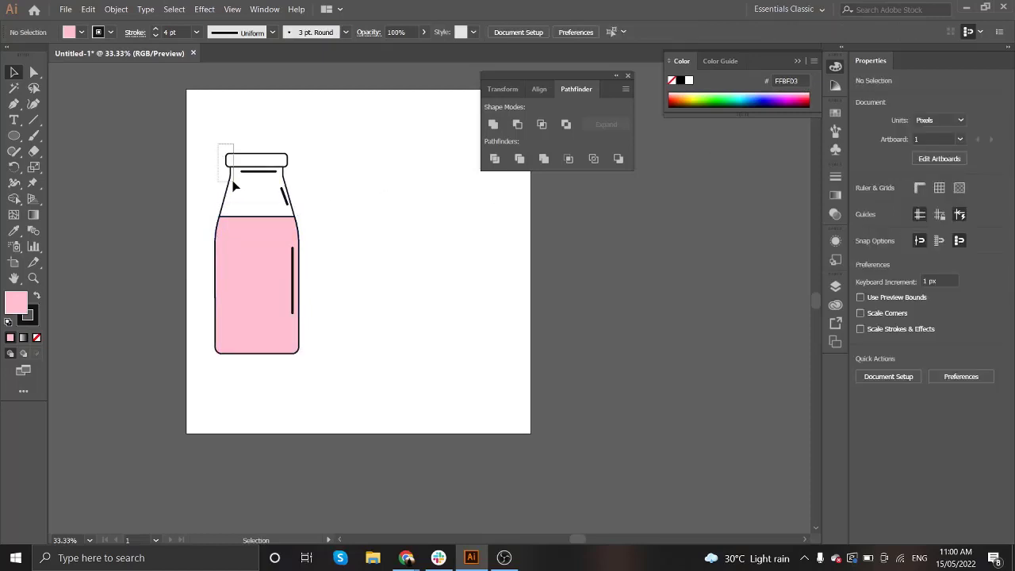
Step: Thicken the bottle outline and pink body stroke to 9 pt
drag(234, 185, 236, 187)
click(911, 221)
click(476, 246)
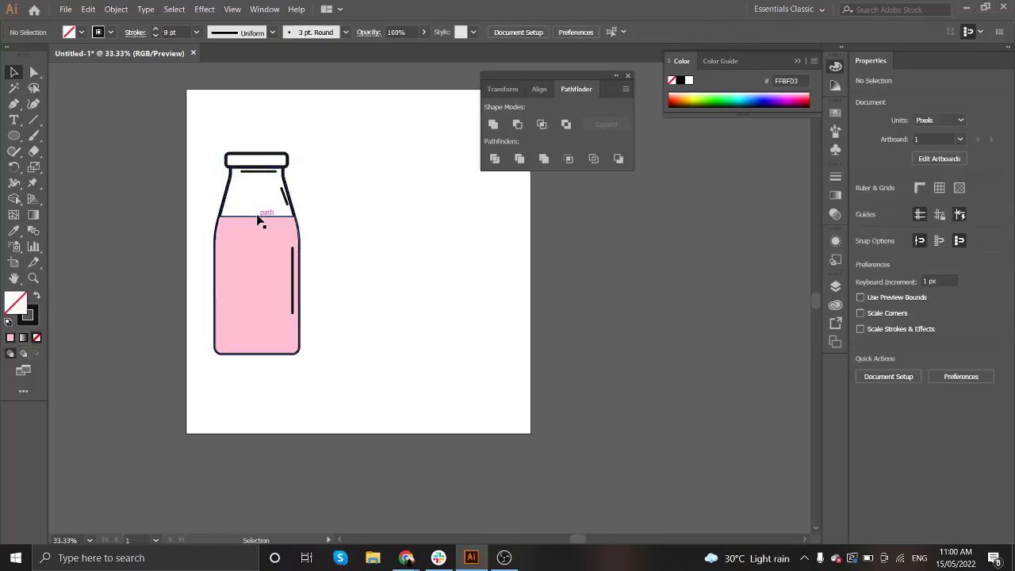
click(259, 222)
click(909, 224)
click(405, 285)
scroll(303, 271, up, 1)
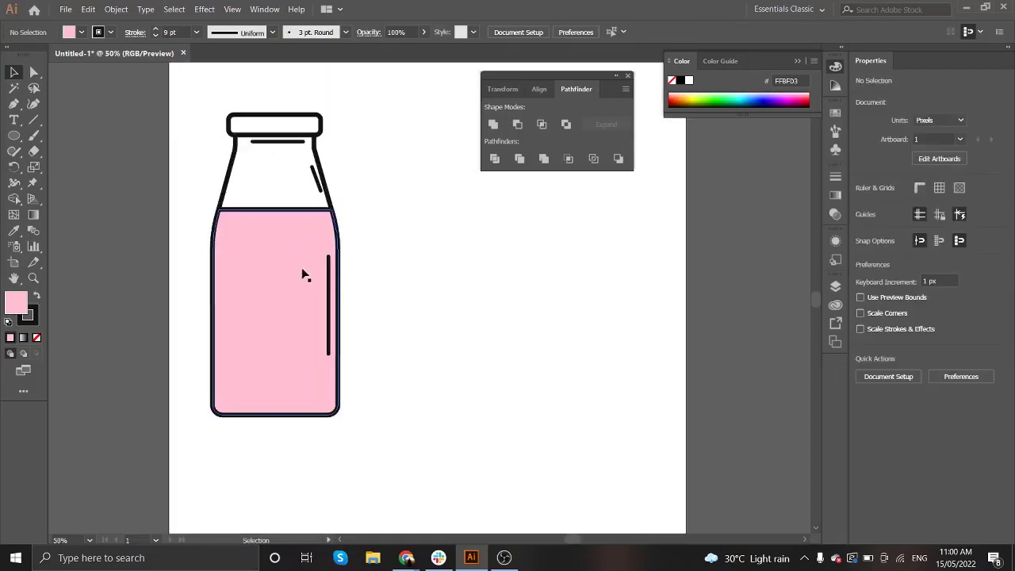
Step: Nudge the diagonal neck highlight left and reposition the highlight under the cap
click(328, 333)
scroll(317, 190, up, 2)
drag(316, 185, 306, 185)
click(248, 113)
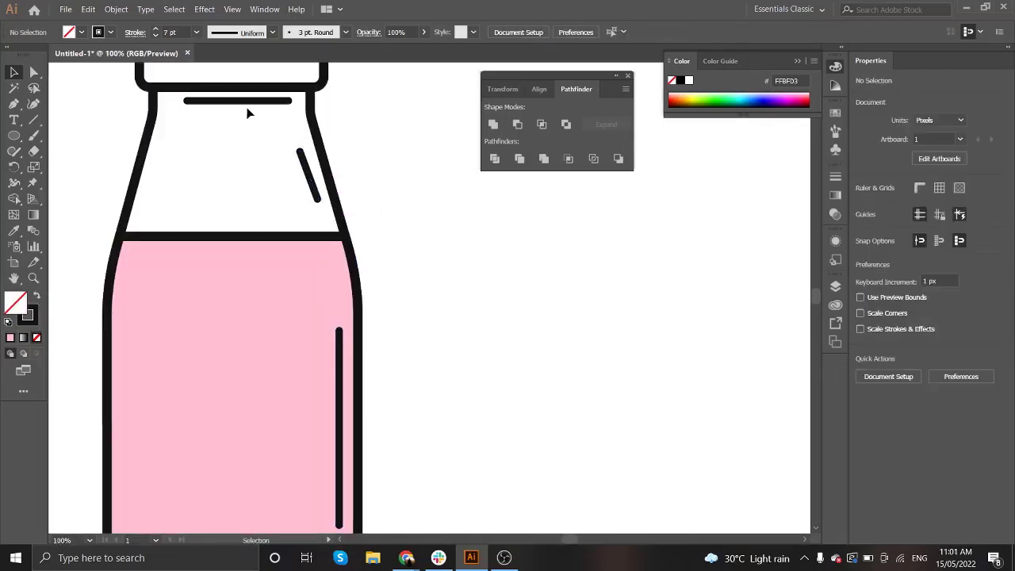
drag(252, 106, 253, 107)
Step: Fill the bottle neck area with bright cyan
scroll(348, 127, up, 1)
scroll(236, 192, up, 1)
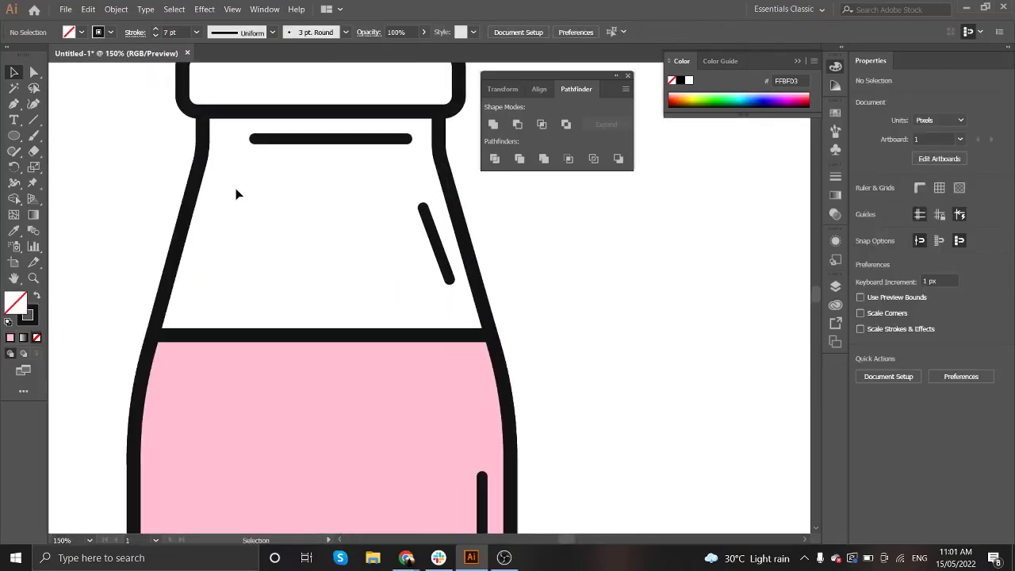
click(196, 194)
mouse_move(741, 97)
mouse_down()
mouse_move(737, 87)
mouse_move(746, 90)
mouse_up()
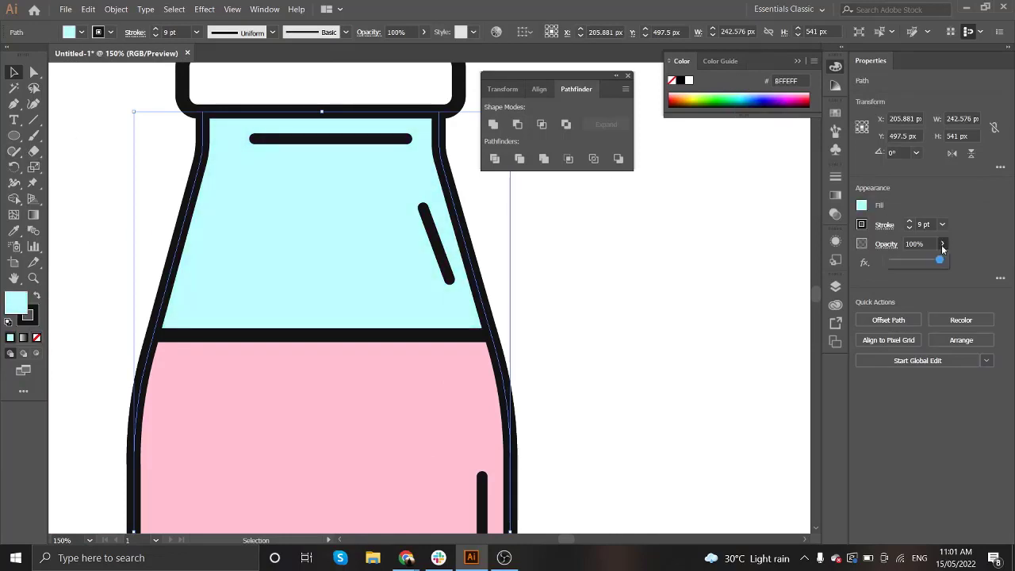
Step: Try lowering the bottle outline's opacity, then undo the change
drag(939, 259, 925, 260)
click(610, 296)
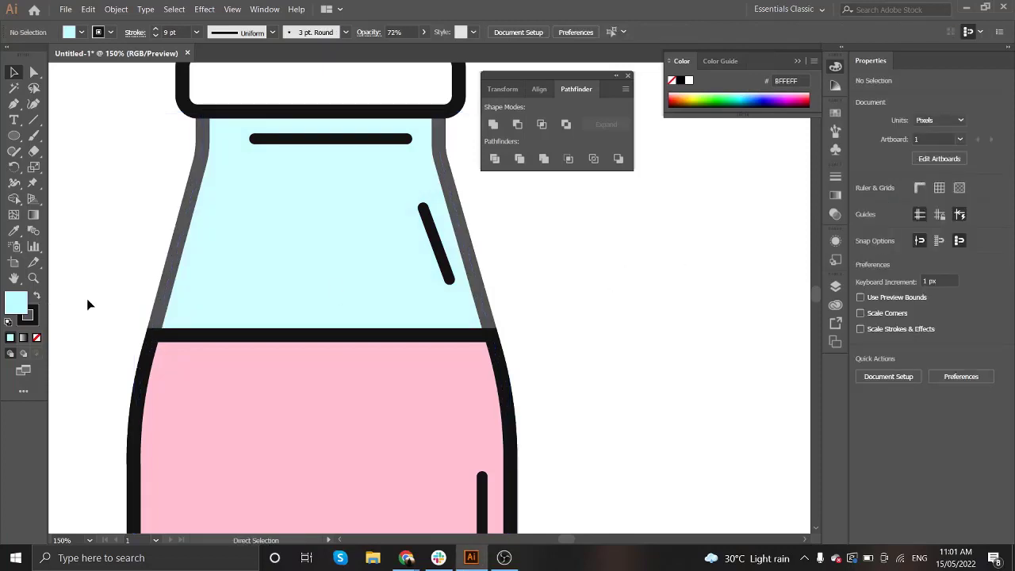
key(ctrl+z)
click(96, 231)
Step: Recolour the bottle neck to pale cyan D0F4F4 in the Color Picker
double_click(17, 302)
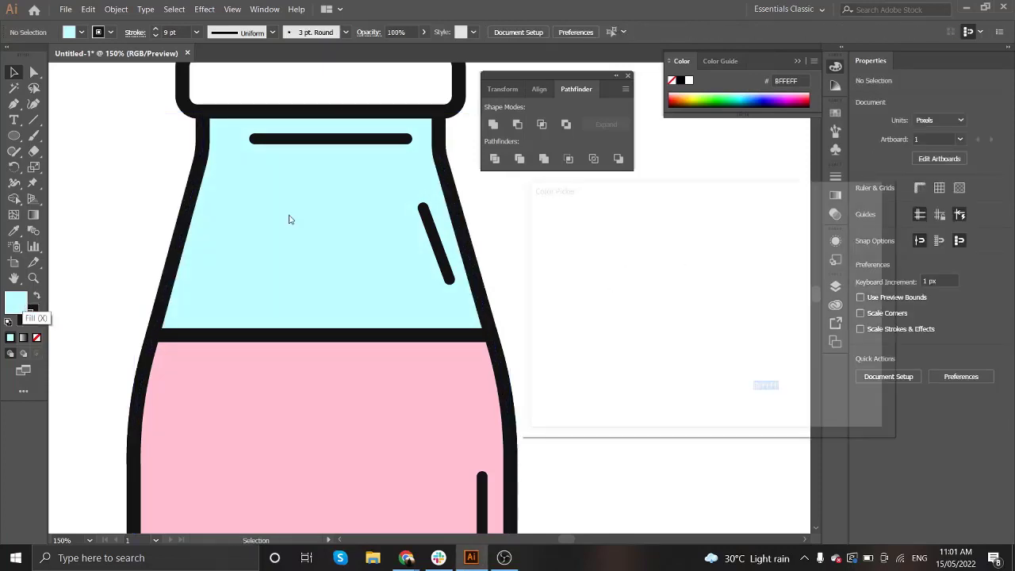
click(846, 230)
click(190, 226)
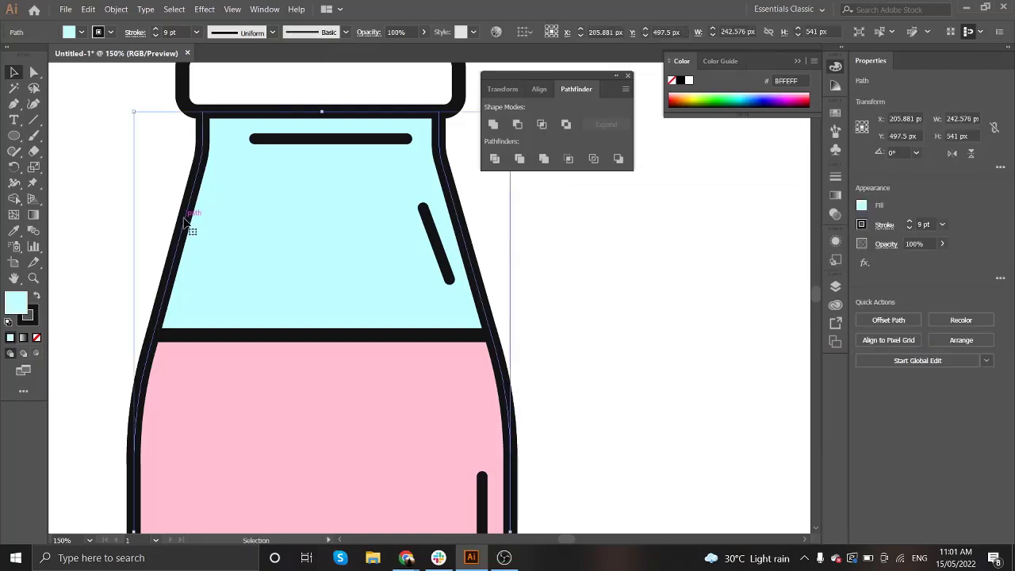
double_click(17, 302)
click(540, 240)
text(D0F4F4)
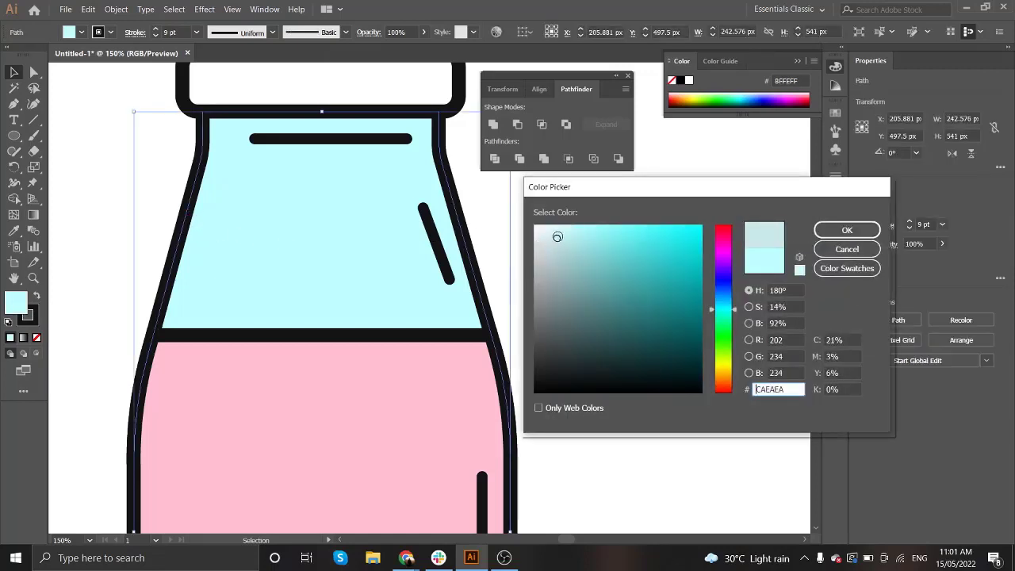
click(846, 230)
click(100, 231)
Step: Fill the bottle cap with light teal A5D6D6
scroll(100, 237, down, 1)
scroll(99, 237, down, 1)
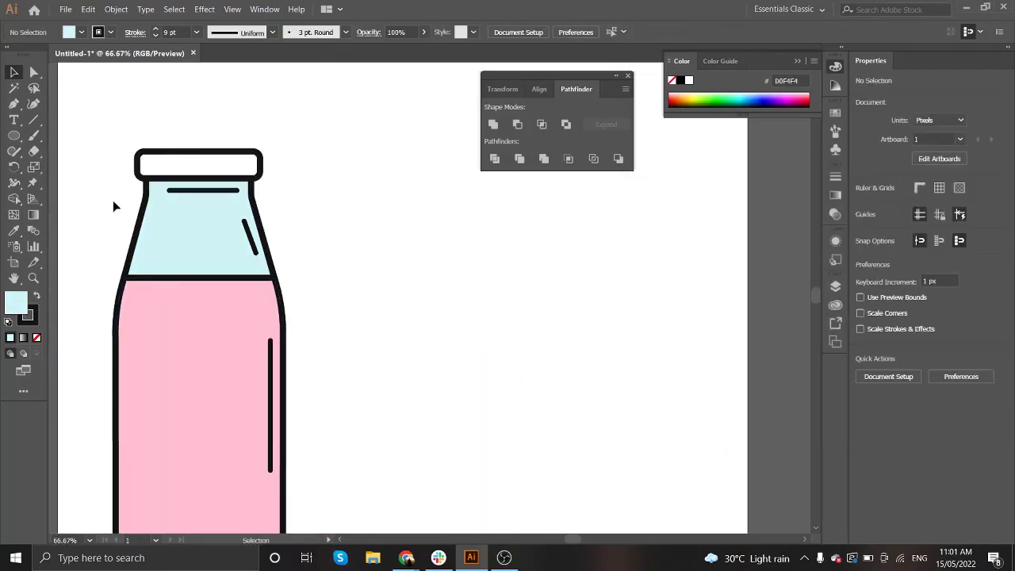
click(198, 168)
scroll(198, 168, left, 1)
double_click(16, 302)
text(A5D6D6)
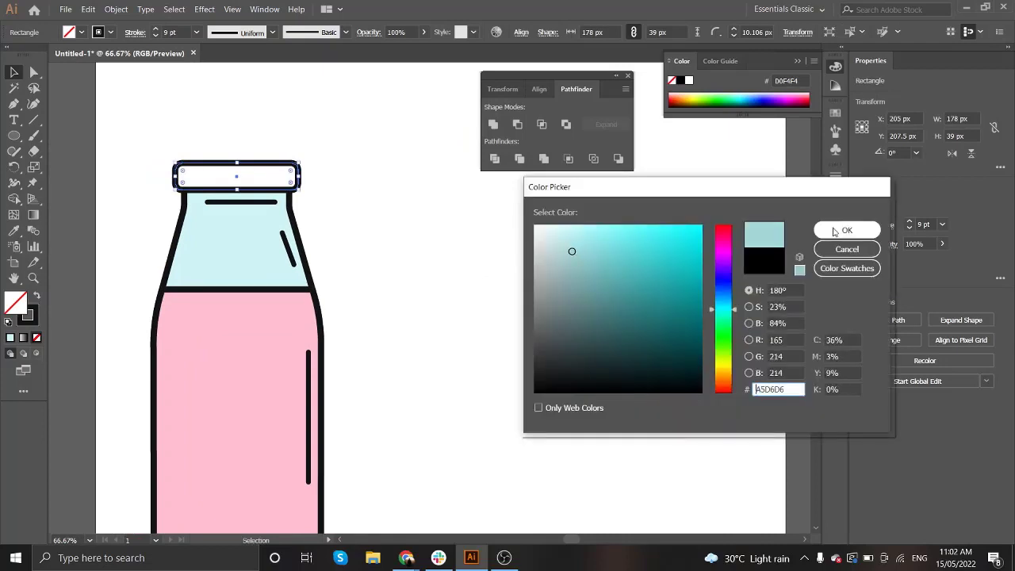
click(846, 230)
click(183, 134)
scroll(203, 283, down, 1)
scroll(250, 242, left, 1)
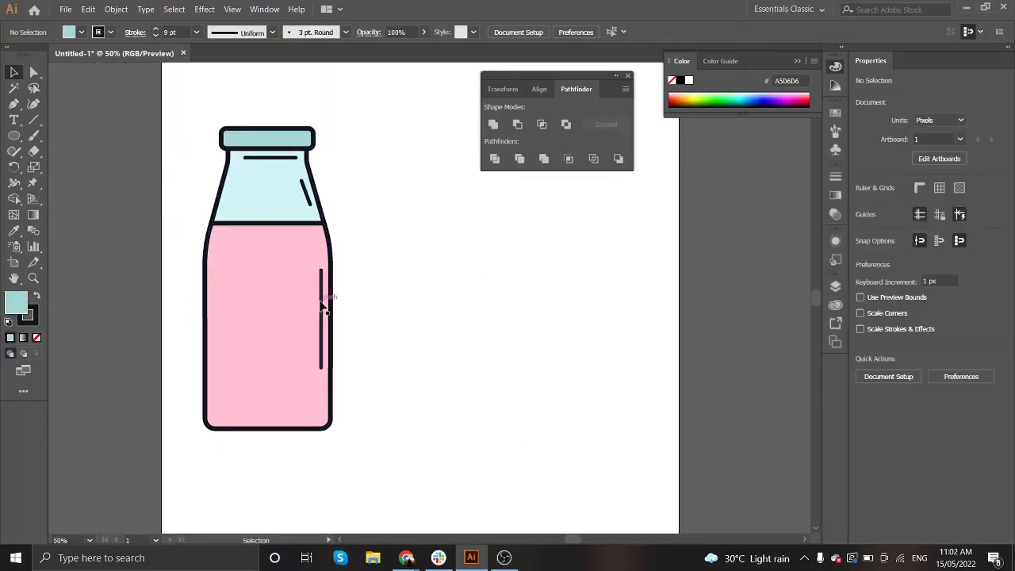
Step: Nudge the vertical highlight left and shift the diagonal neck highlight slightly
drag(321, 305, 319, 304)
click(303, 190)
drag(275, 162, 275, 165)
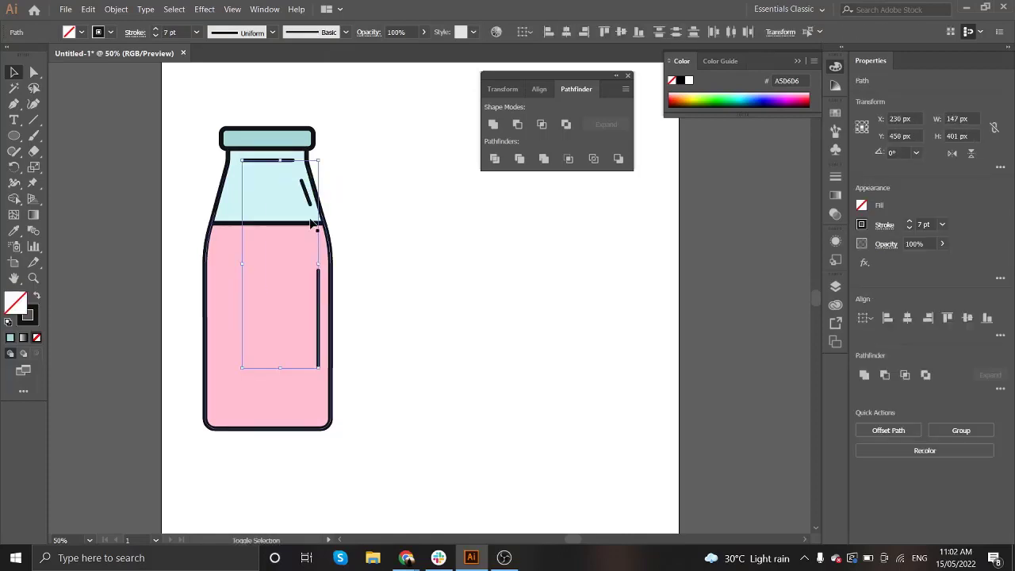
key(ctrl+shift+a)
key(ctrl+1)
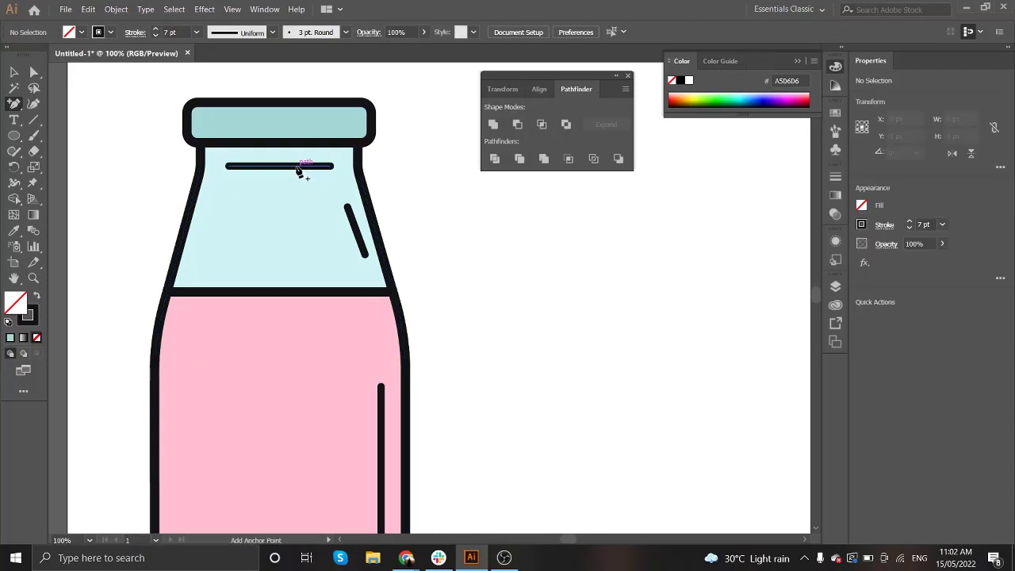
Step: Break the vertical highlight and delete a short piece to leave a gap
click(295, 166)
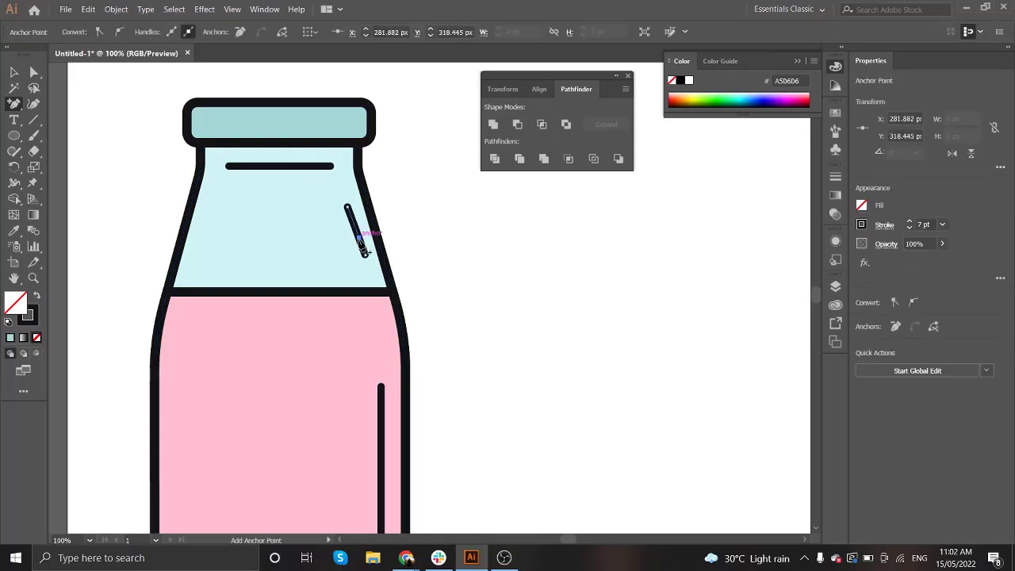
scroll(364, 254, down, 3)
scroll(382, 252, down, 2)
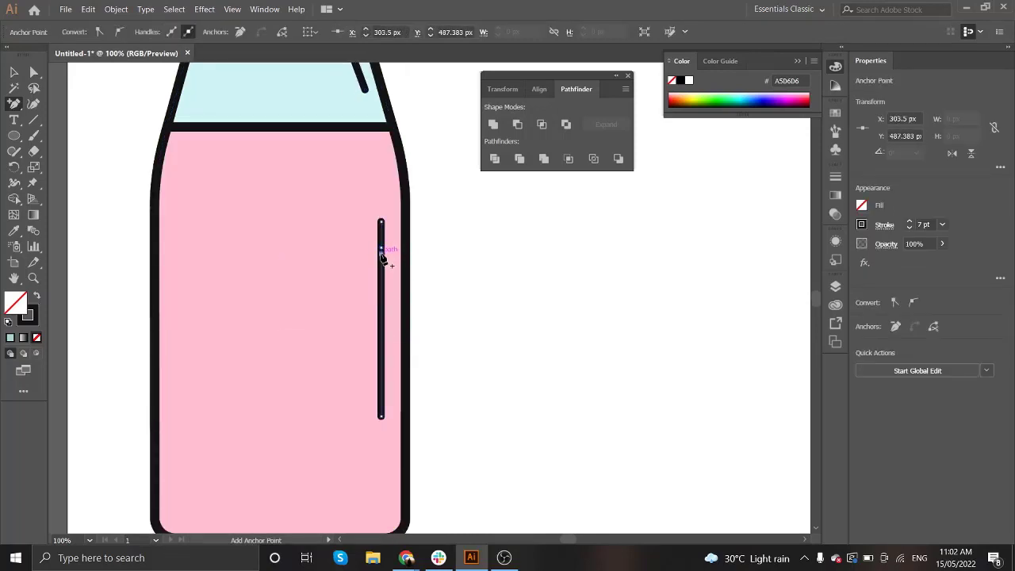
key(a)
click(380, 252)
key(Delete)
Step: Cut the top highlight near its right end and delete the piece, leaving a gap
scroll(401, 269, up, 2)
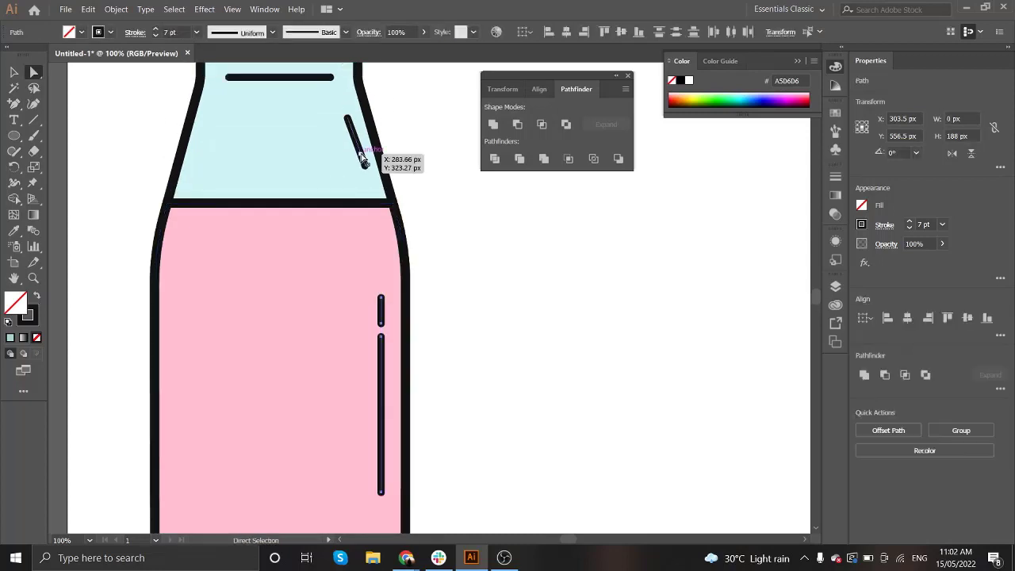
scroll(393, 211, up, 2)
click(307, 143)
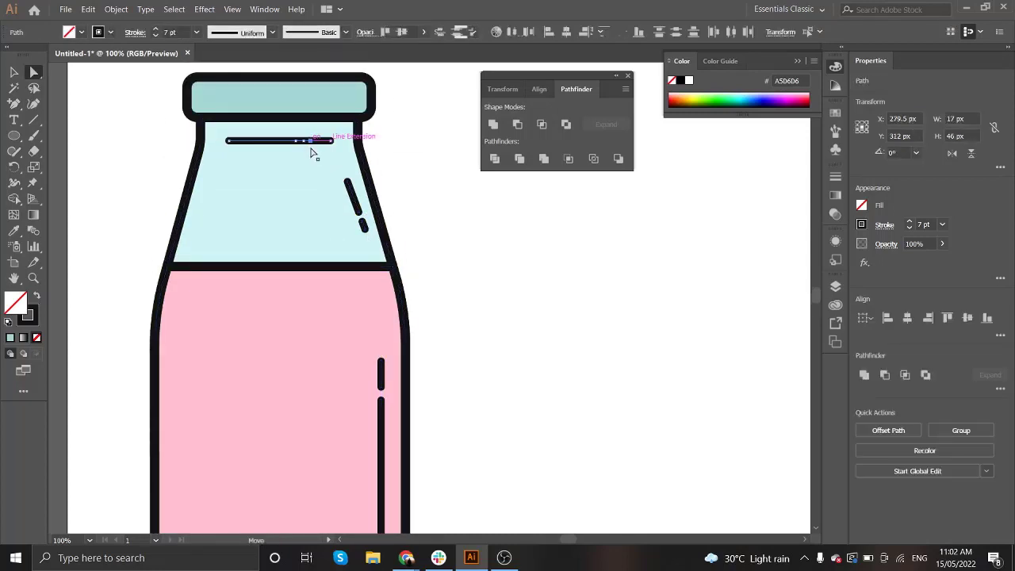
key(Delete)
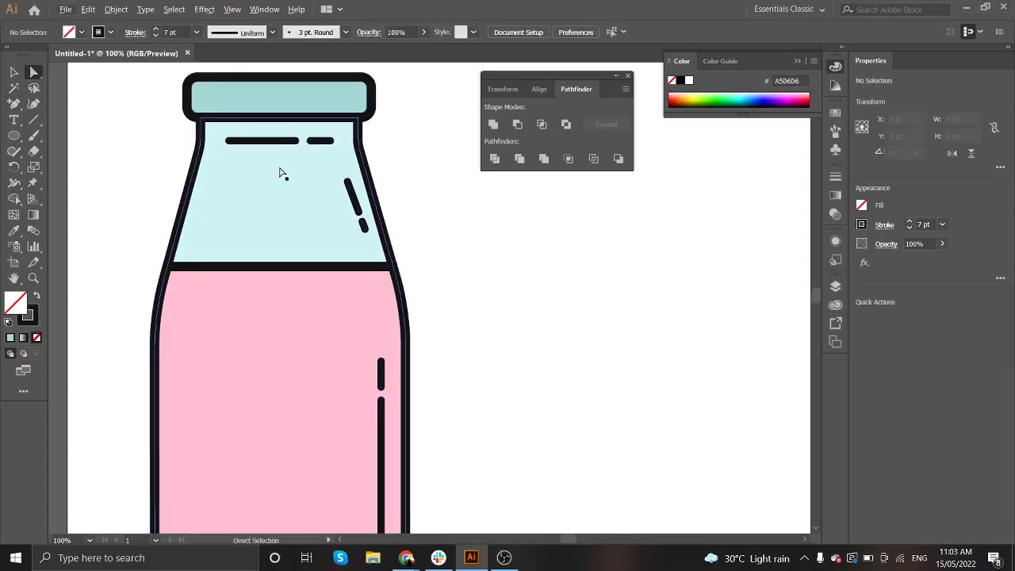
Step: Select all the highlight lines and set their stroke colour to white FFFFFF
click(279, 141)
shift+click(355, 198)
shift+click(381, 365)
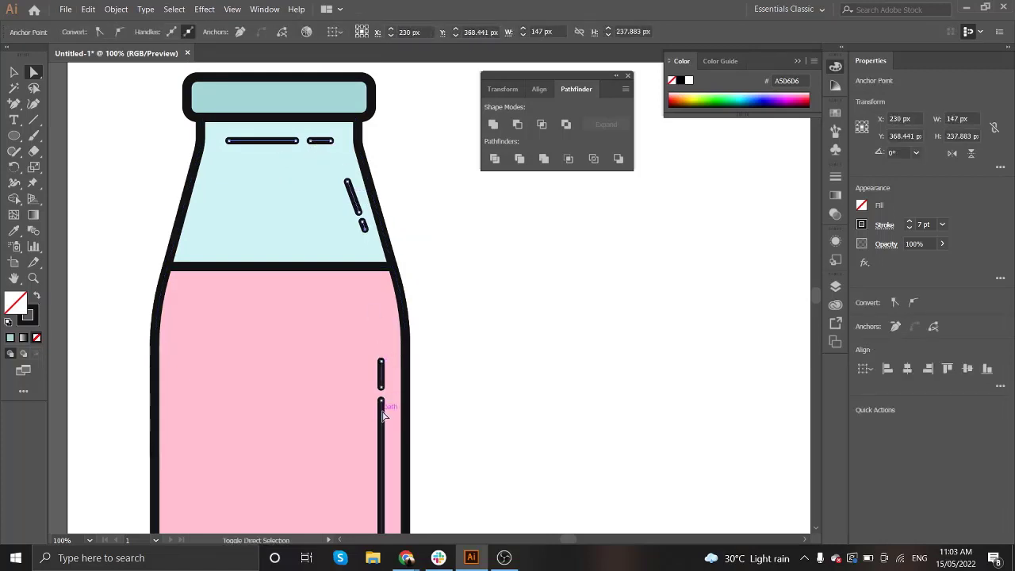
shift+click(380, 407)
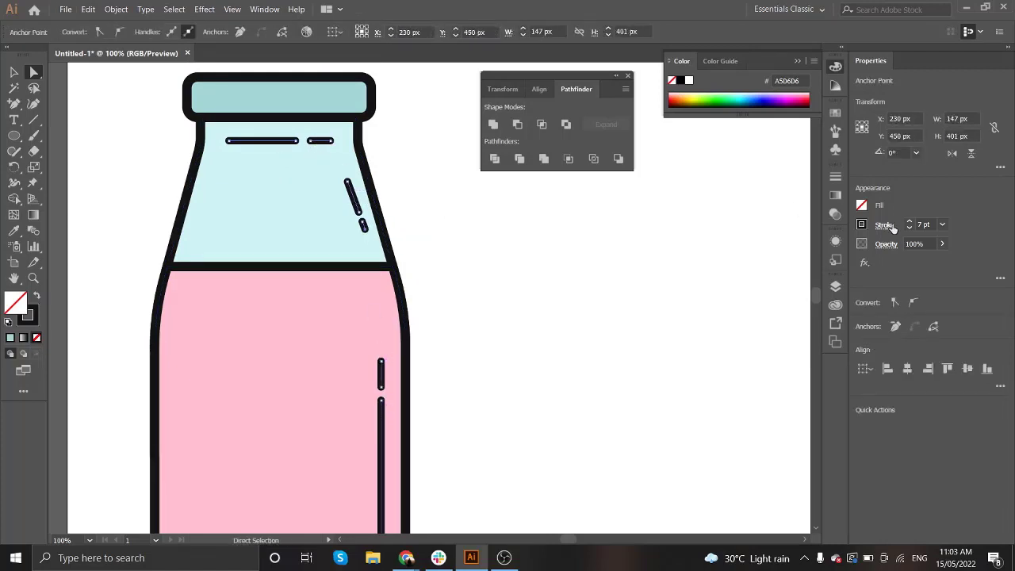
double_click(28, 314)
text(ffffff)
key(Return)
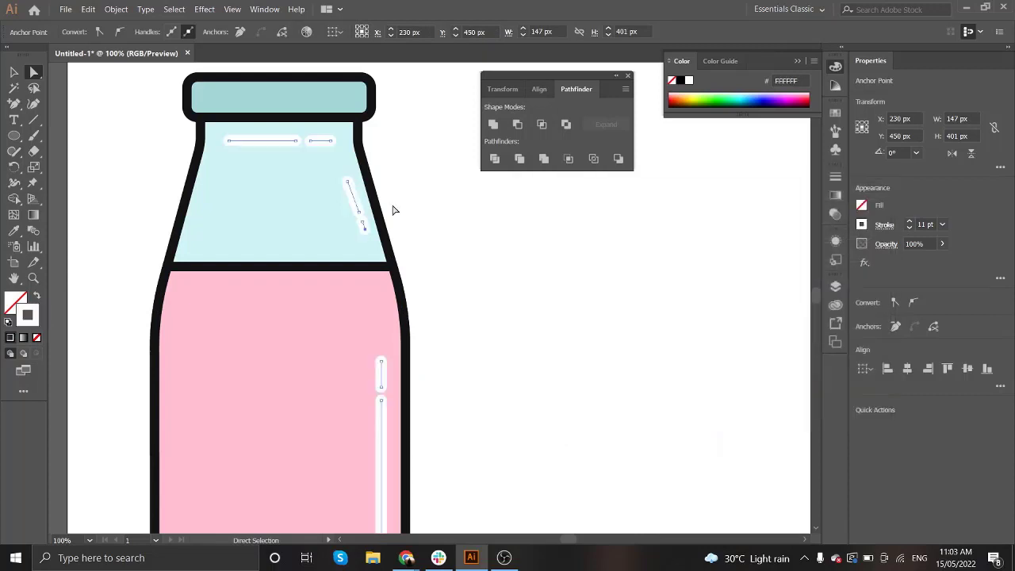
Step: Nudge the small diagonal highlight piece down-right, then start a vertical line on the body's left
scroll(345, 198, up, 2)
drag(382, 251, 450, 295)
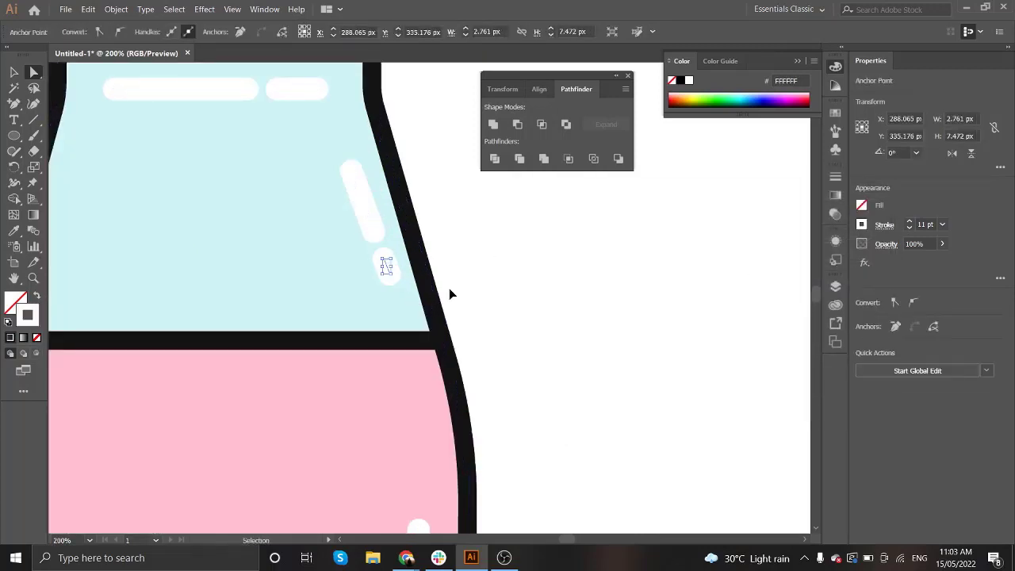
drag(386, 269, 390, 275)
click(369, 271)
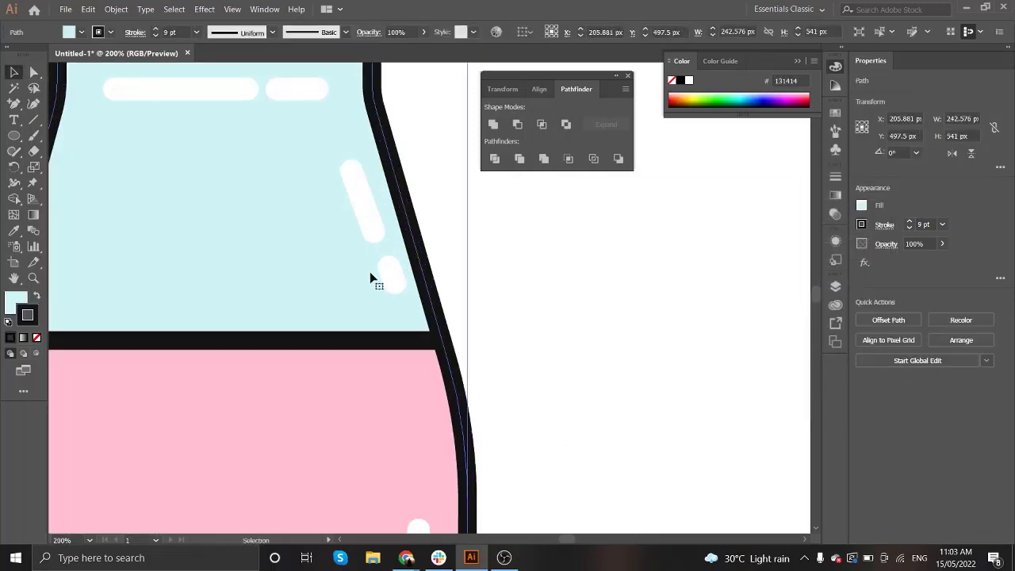
click(390, 273)
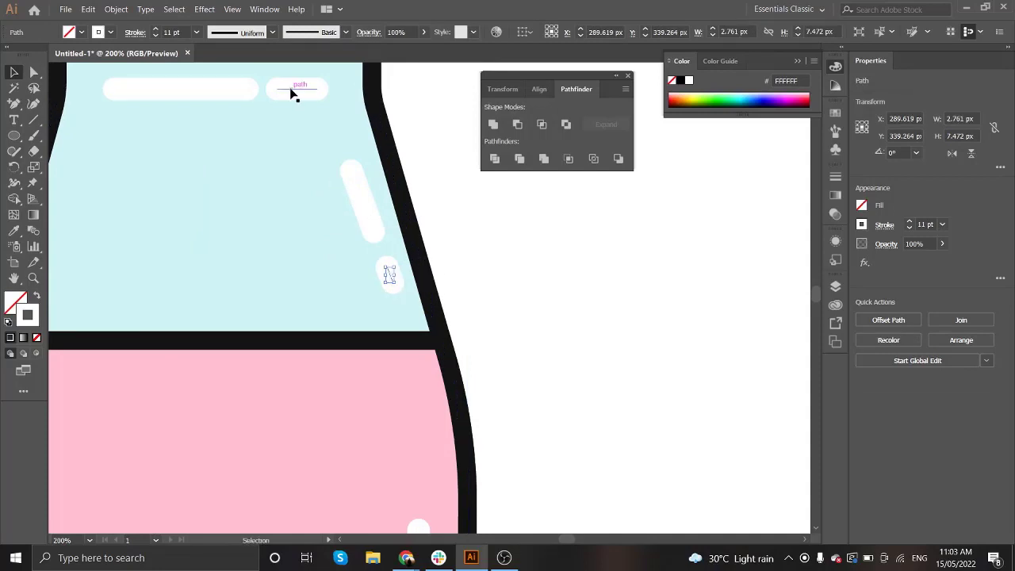
click(299, 154)
scroll(372, 310, down, 2)
click(449, 279)
scroll(450, 279, down, 2)
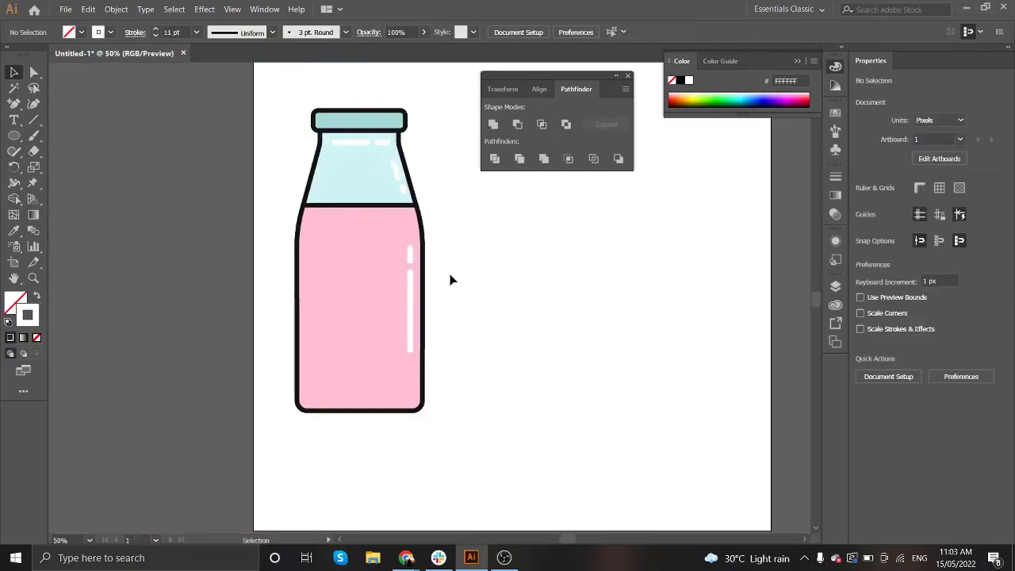
scroll(467, 243, down, 1)
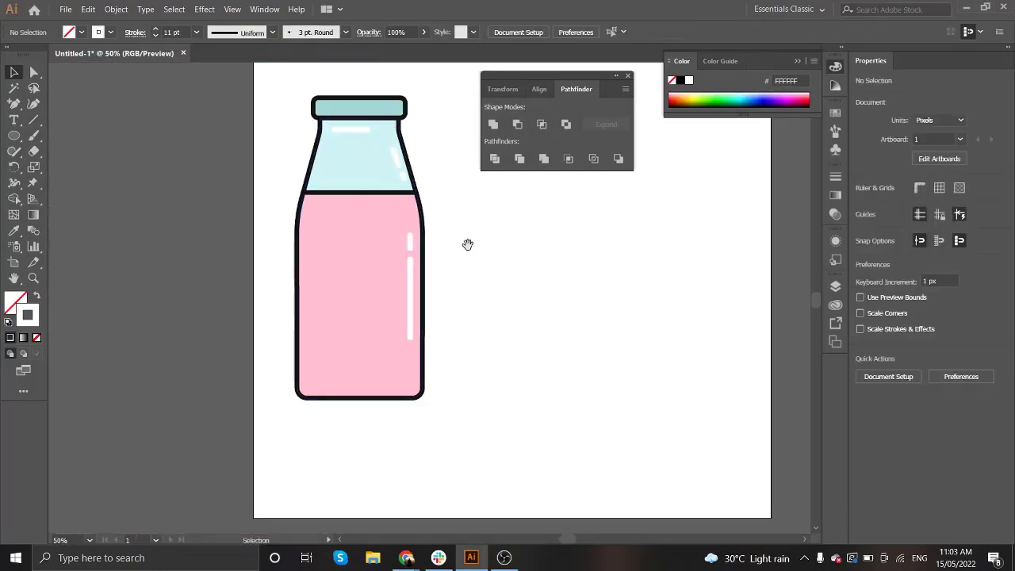
scroll(432, 250, right, 2)
key(p)
drag(275, 208, 279, 346)
Step: Finish the vertical line on the pink body's left, eyedropper the bottle's style onto it, nudge it right
click(269, 254)
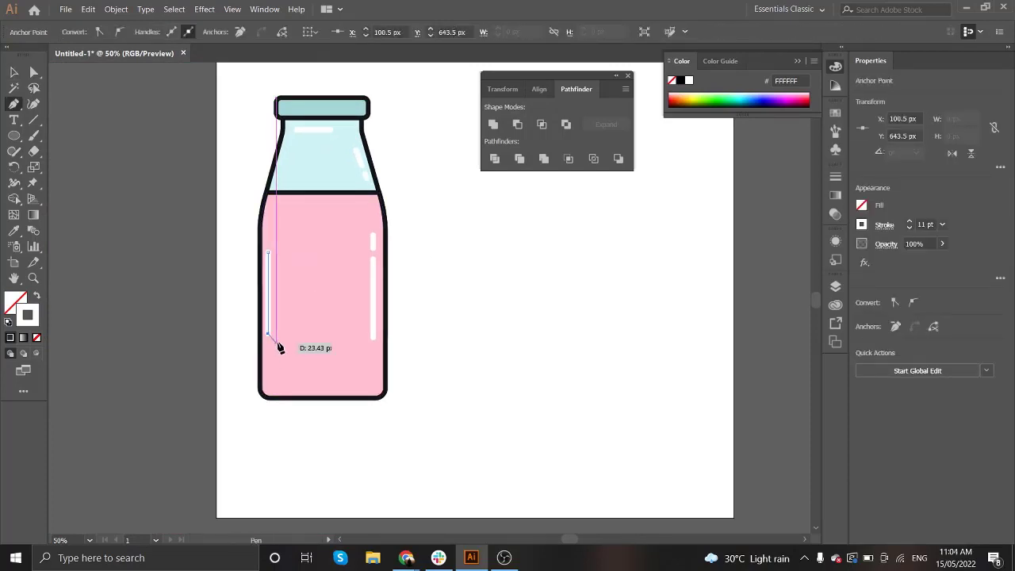
key(i)
click(389, 204)
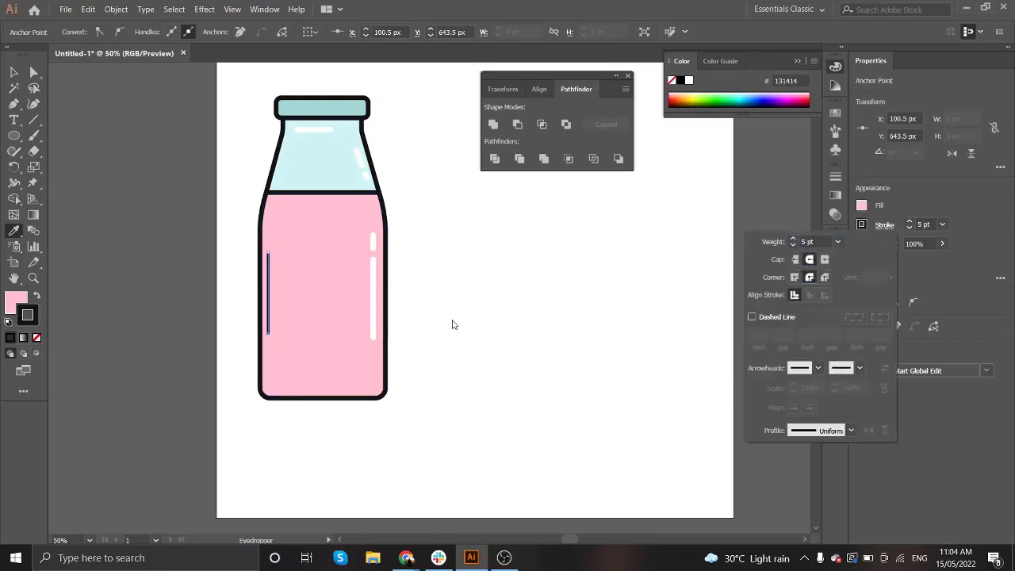
key(v)
click(206, 362)
scroll(265, 317, up, 1)
drag(272, 292, 278, 293)
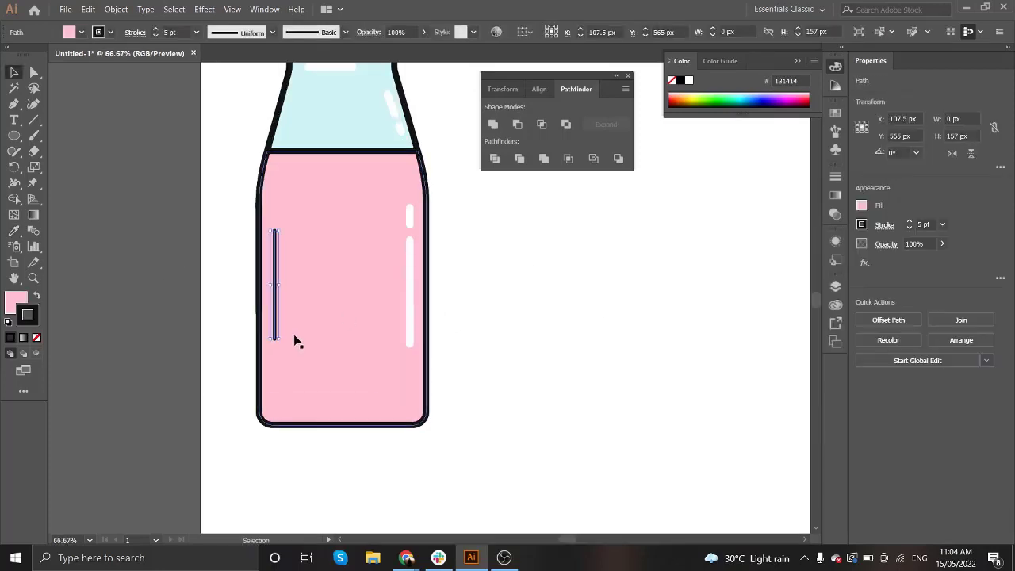
alt+scroll(333, 324, down, 2)
click(465, 335)
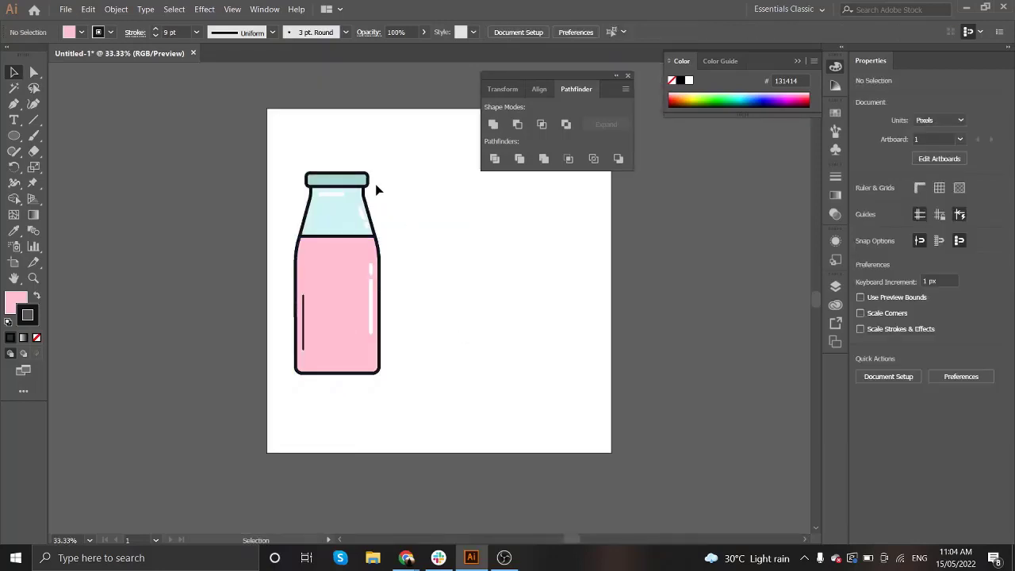
scroll(360, 272, down, 2)
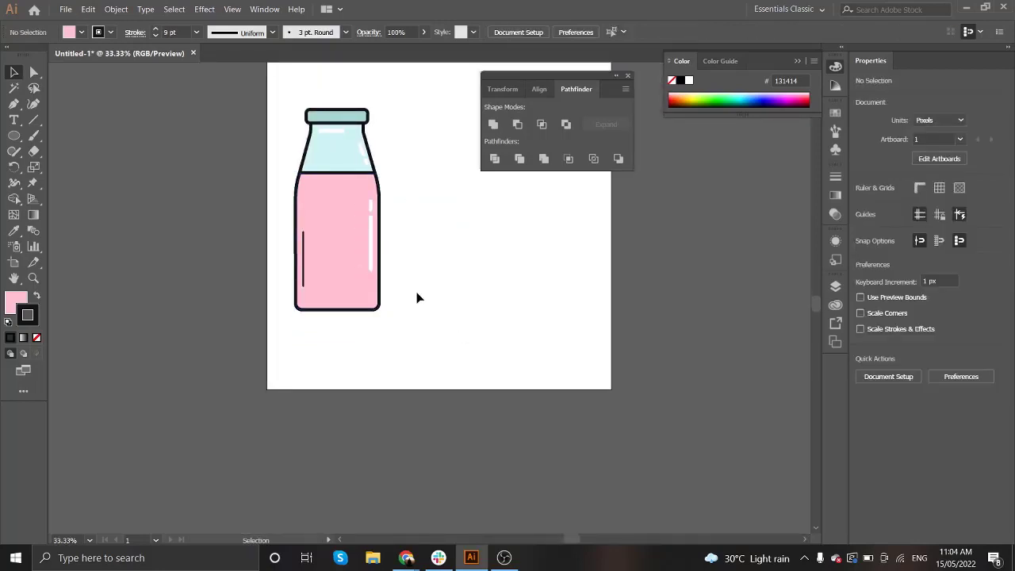
Step: Select the whole bottle and set its outline stroke to a deep navy
drag(289, 122, 314, 166)
double_click(27, 314)
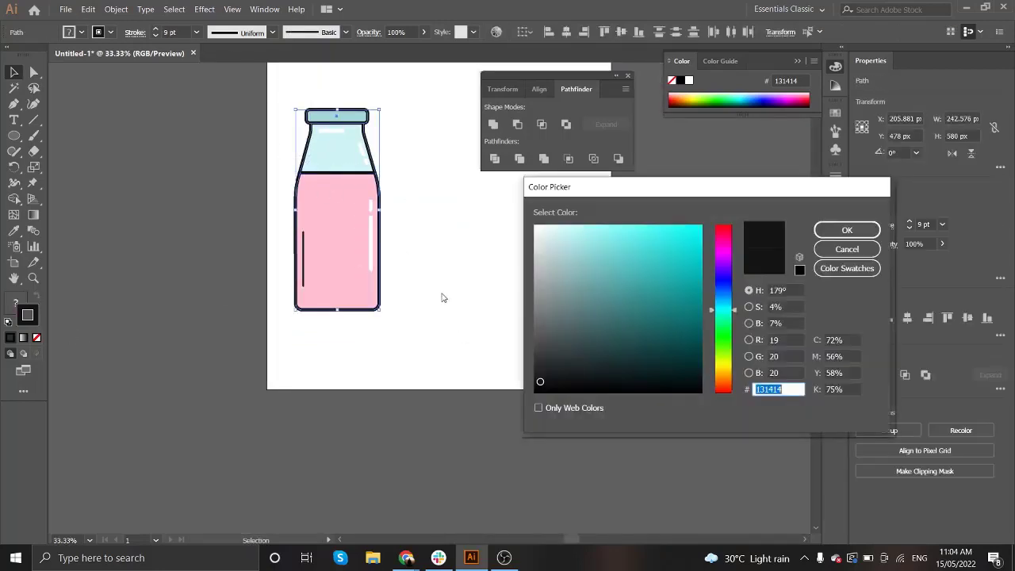
drag(685, 361, 657, 365)
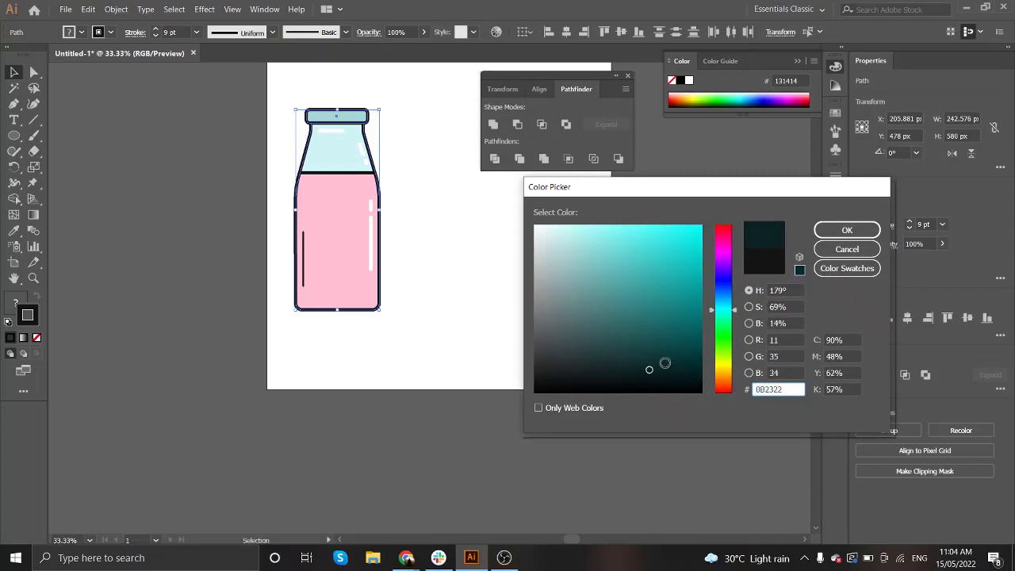
drag(723, 309, 723, 287)
click(638, 362)
click(845, 230)
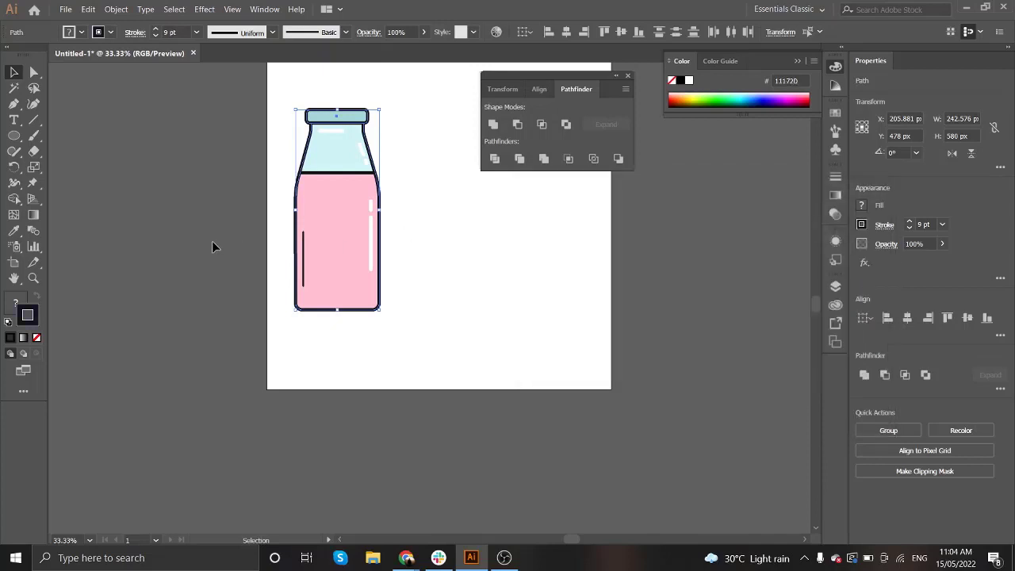
Step: Undo an accidental eyedropper recolour so the bottle body stays pink
click(195, 272)
scroll(310, 294, up, 2)
scroll(315, 206, up, 1)
click(315, 206)
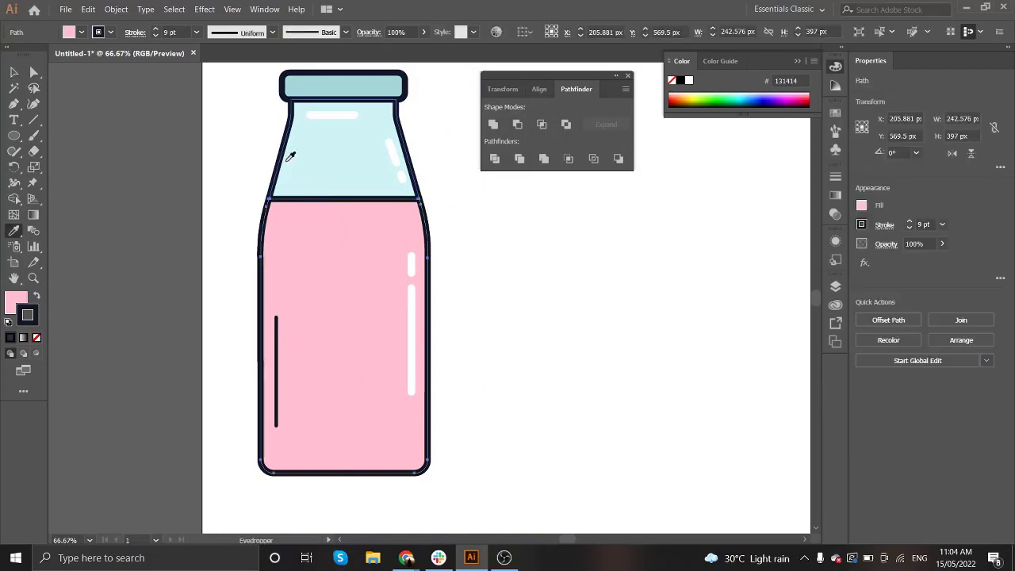
key(i)
click(288, 155)
key(ctrl+z)
key(v)
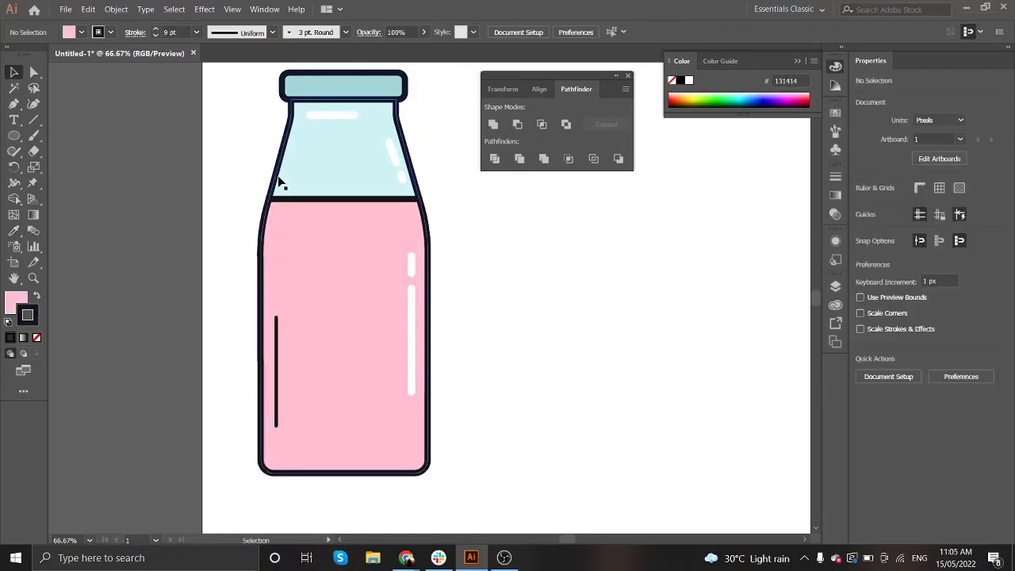
Step: Check the stroke colours of the bottle outline and the thin shading line
click(277, 181)
double_click(28, 316)
key(Escape)
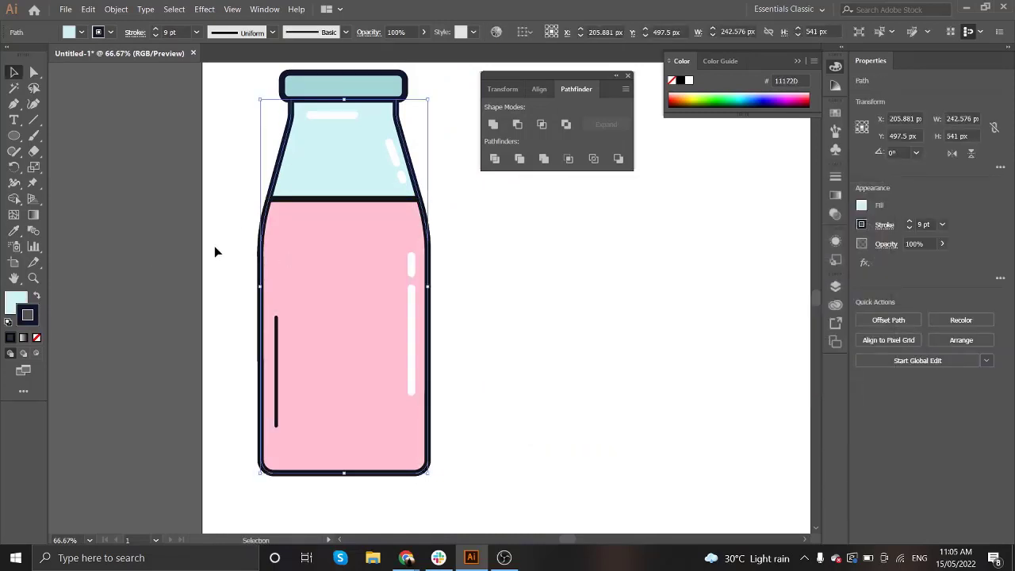
click(266, 261)
click(214, 280)
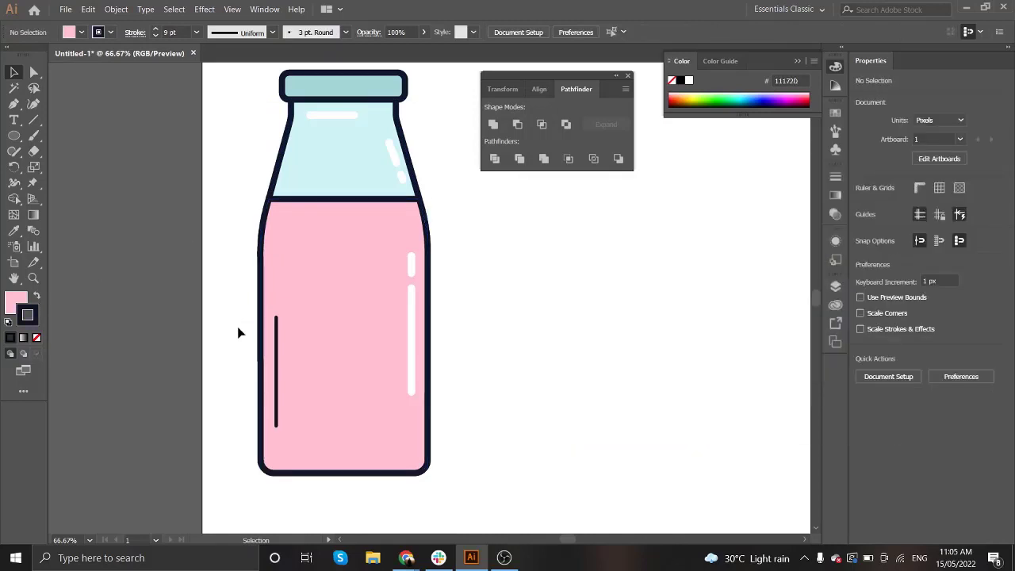
click(277, 365)
double_click(29, 316)
key(Escape)
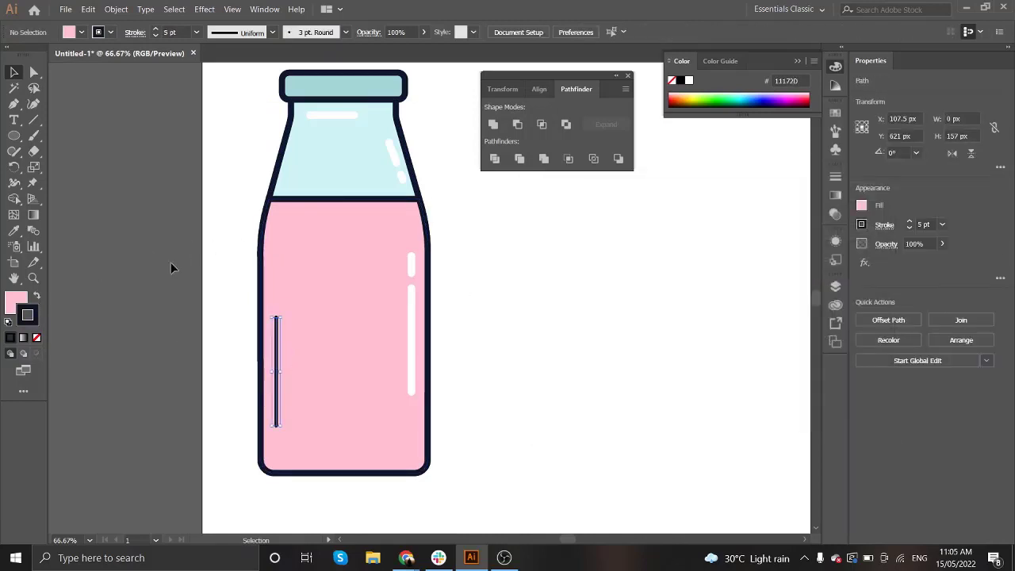
key(ctrl+minus)
key(ctrl+minus)
click(205, 282)
key(ctrl+minus)
Step: Select every part of the bottle and group them with Ctrl+G
drag(204, 169, 299, 369)
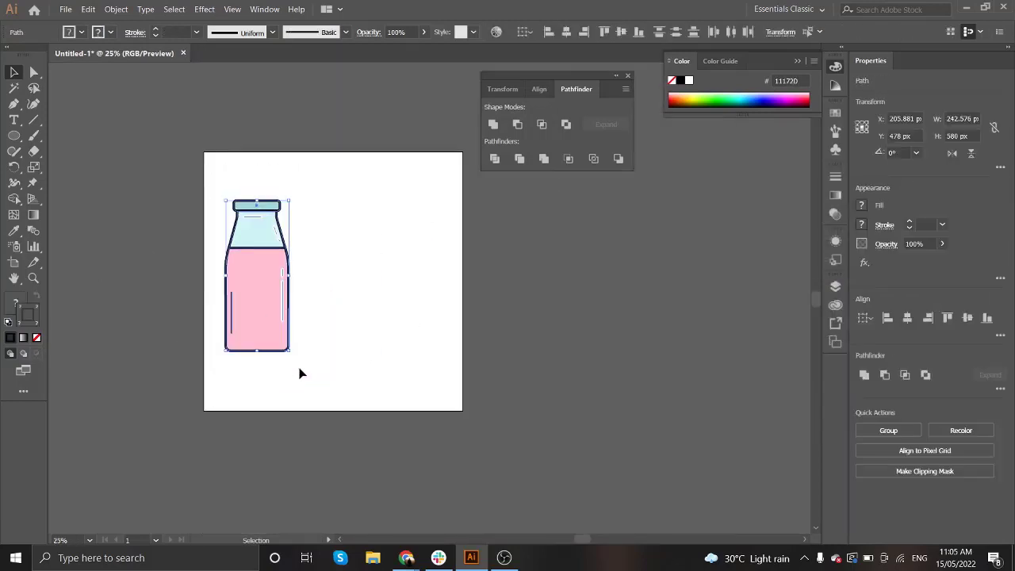
key(ctrl+g)
click(314, 356)
click(256, 317)
click(341, 372)
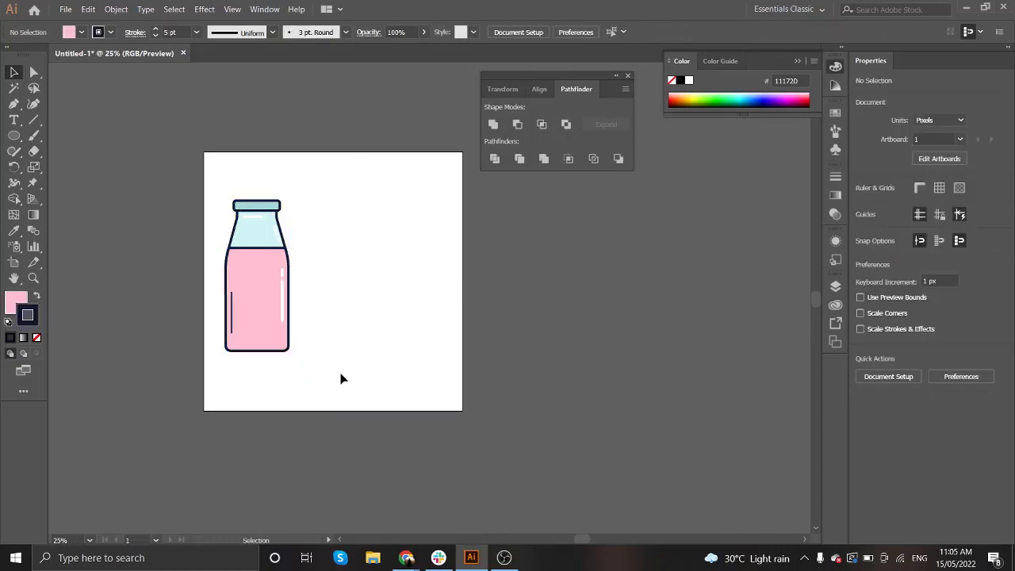
mouse_move(205, 179)
mouse_down()
mouse_move(309, 371)
mouse_move(266, 326)
mouse_move(252, 262)
mouse_up()
key(ctrl+plus)
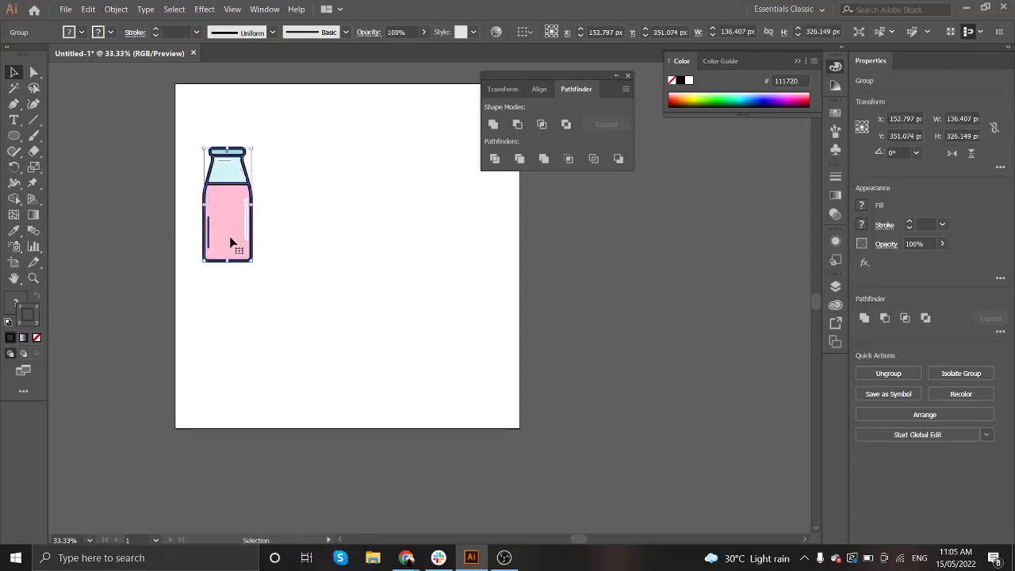
key(ctrl+z)
Step: Expand the bottle group via Object > Expand and move it up toward the top-left
click(116, 8)
click(135, 132)
click(475, 353)
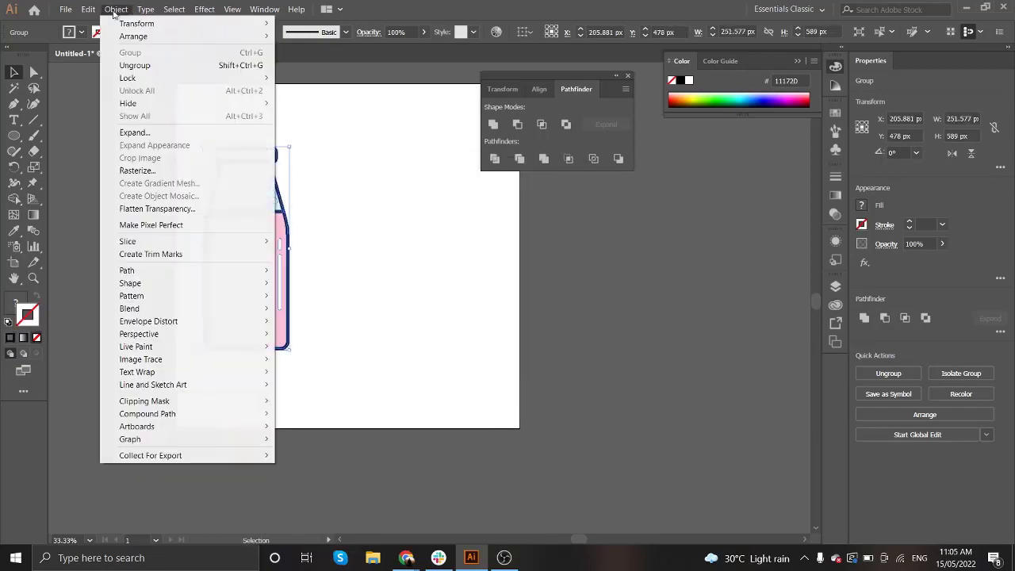
click(116, 9)
click(349, 327)
drag(290, 350, 248, 230)
click(262, 309)
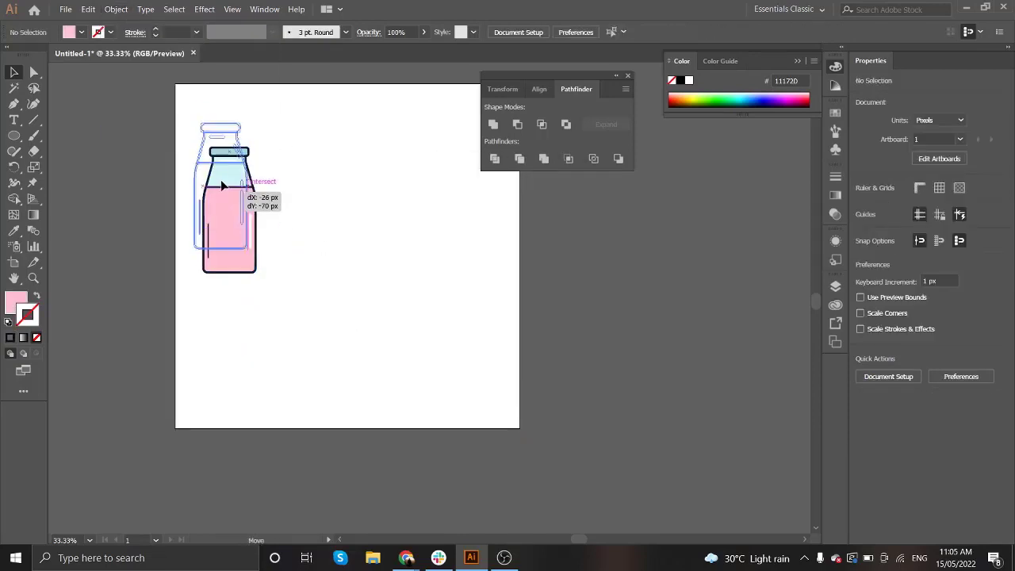
scroll(208, 162, up, 2)
scroll(410, 183, down, 1)
scroll(358, 201, up, 1)
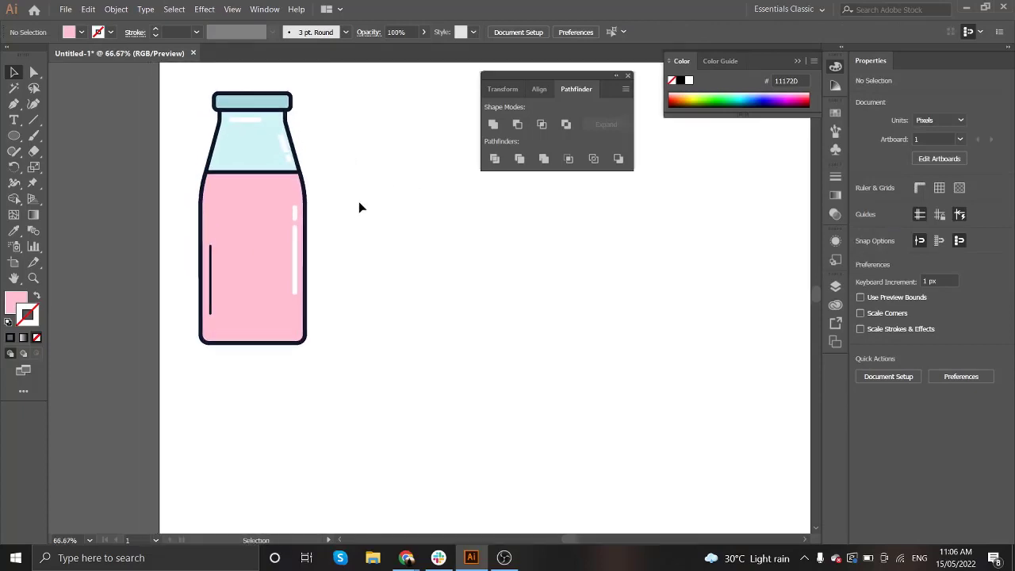
scroll(361, 216, down, 1)
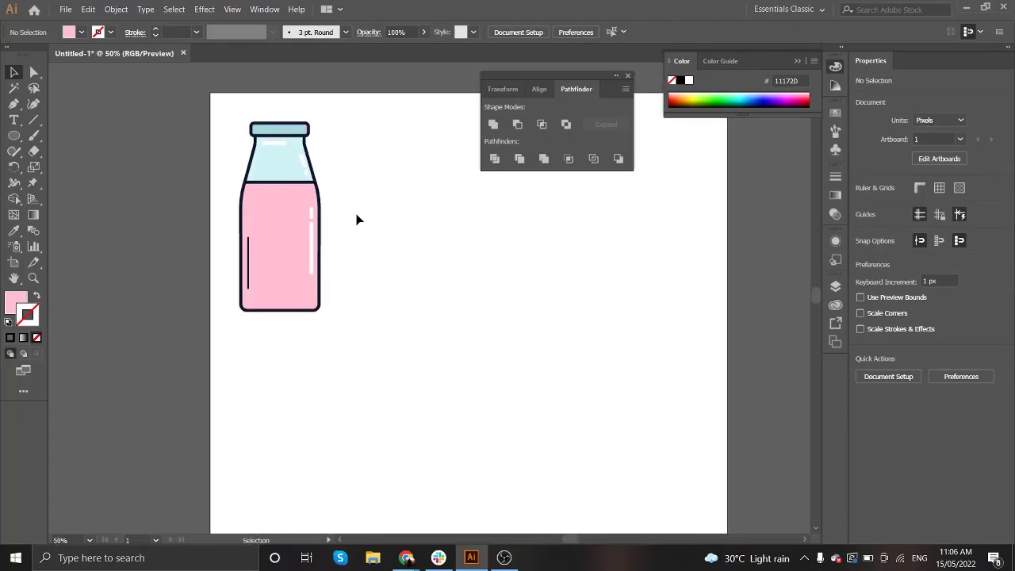
Step: Draw a small pink square beside the bottle and copy it into a row of four
drag(14, 135, 75, 134)
drag(370, 108, 407, 143)
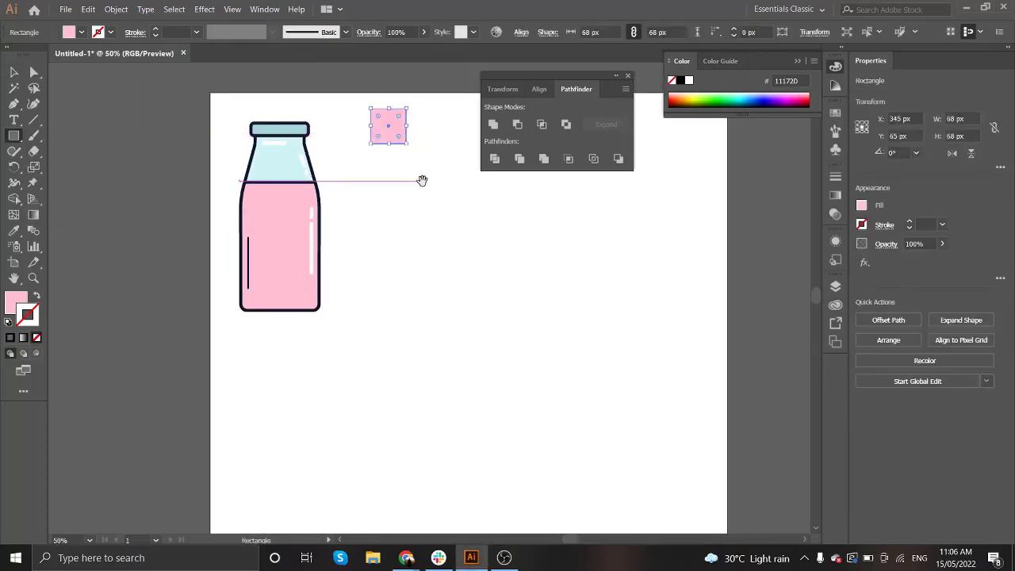
key(v)
drag(306, 158, 430, 159)
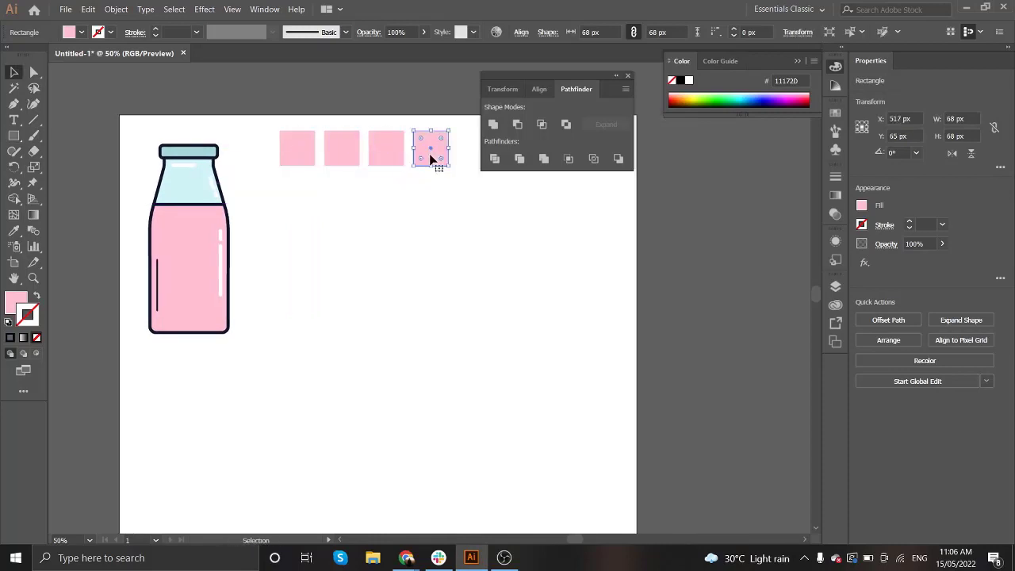
Step: Eyedropper the bottle's light blue and dark navy onto the second and third squares
click(338, 152)
key(i)
click(199, 171)
key(v)
click(387, 154)
key(i)
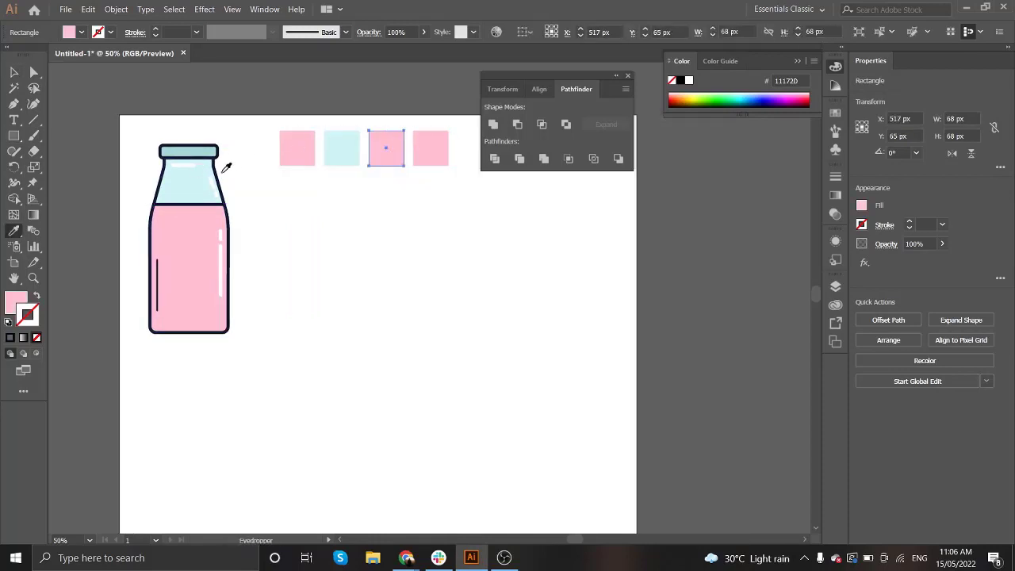
key(v)
click(431, 152)
key(i)
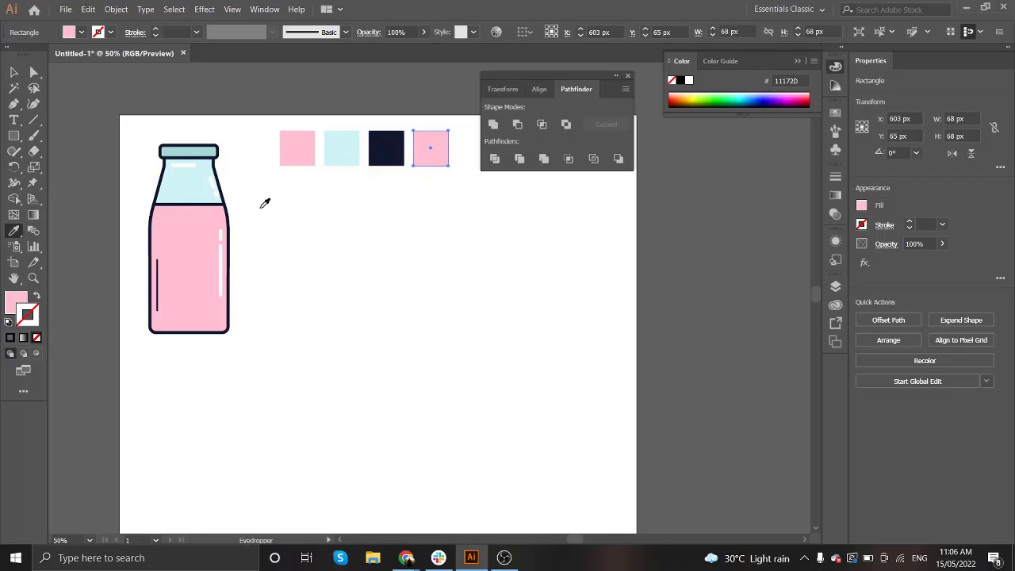
Step: Set the fourth square's fill to peach FFD2C0
double_click(19, 302)
text(FFD2C0)
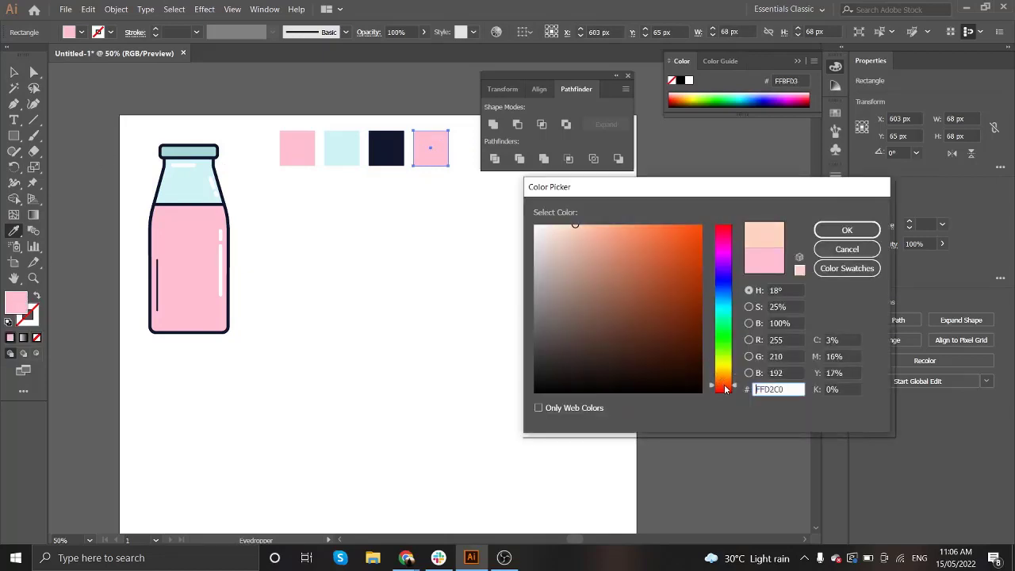
click(845, 229)
key(v)
click(347, 243)
Step: Zoom and pan to bring the empty space beside the bottle into view
key(ctrl+minus)
key(ctrl+minus)
click(267, 249)
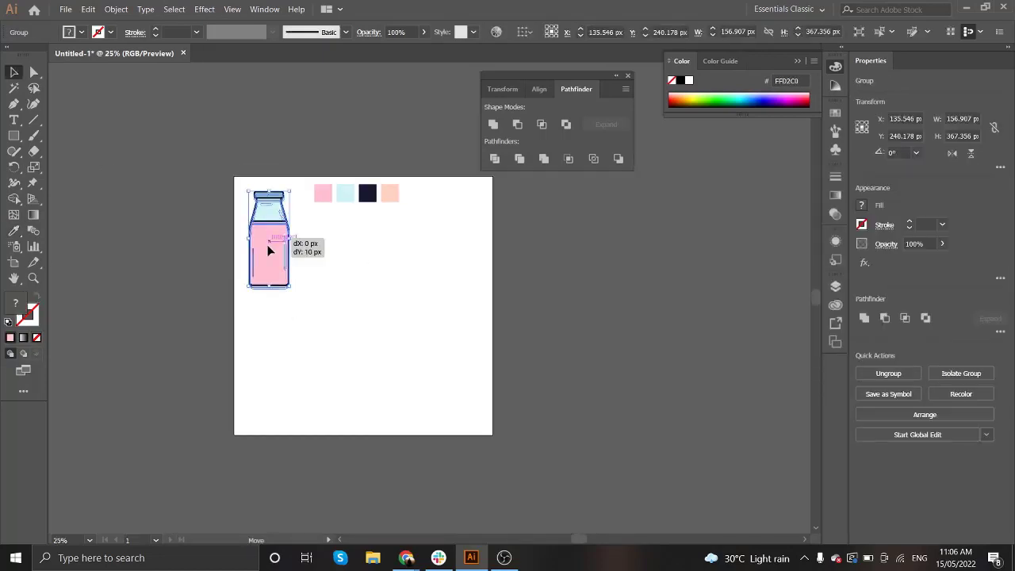
key(ctrl+plus)
click(359, 315)
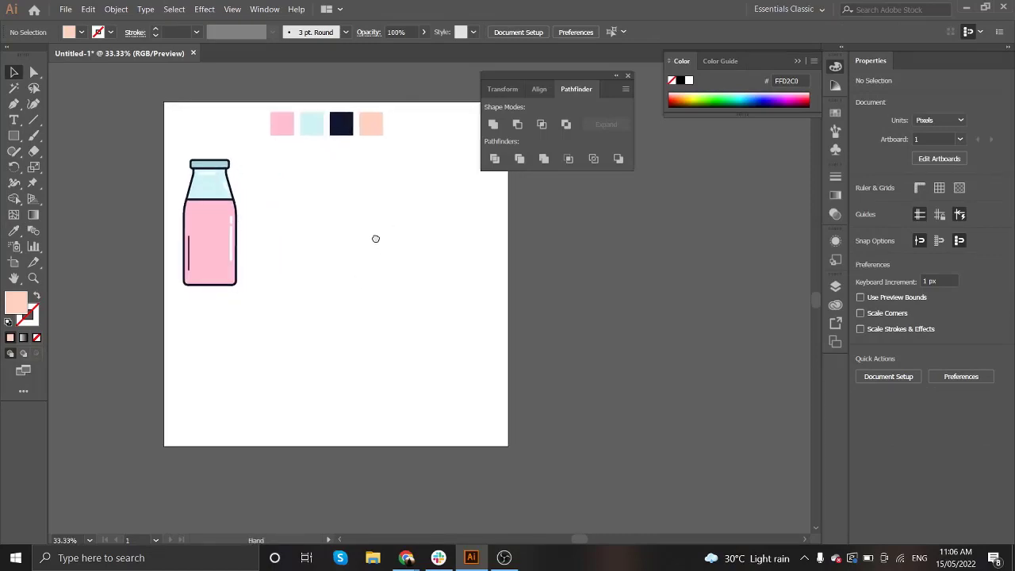
drag(385, 259, 364, 238)
Step: Draw a lid rectangle with an unfilled 6 pt dark navy outline
scroll(343, 275, up, 1)
key(m)
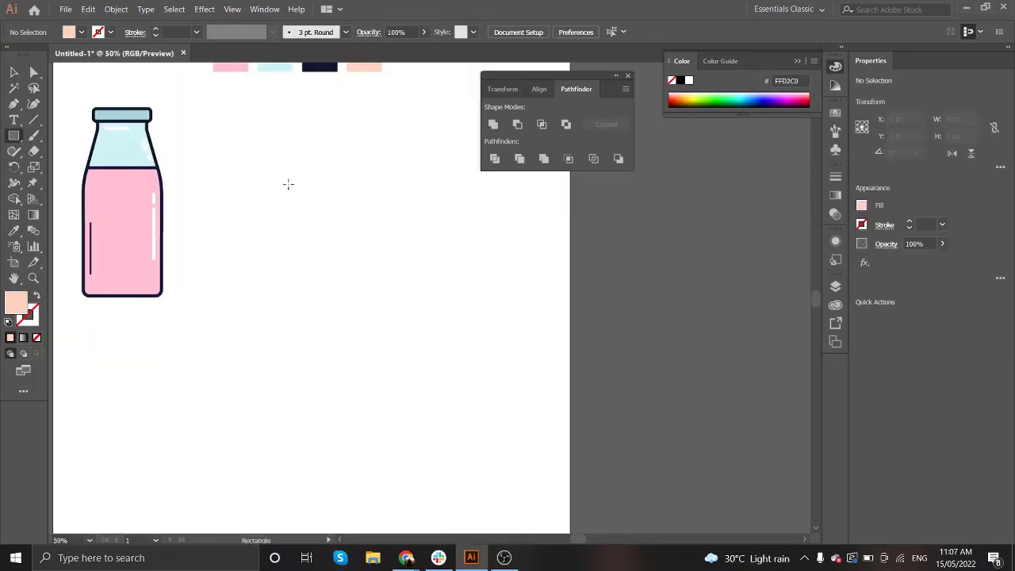
key(i)
click(320, 67)
key(m)
drag(311, 178, 407, 198)
key(shift+x)
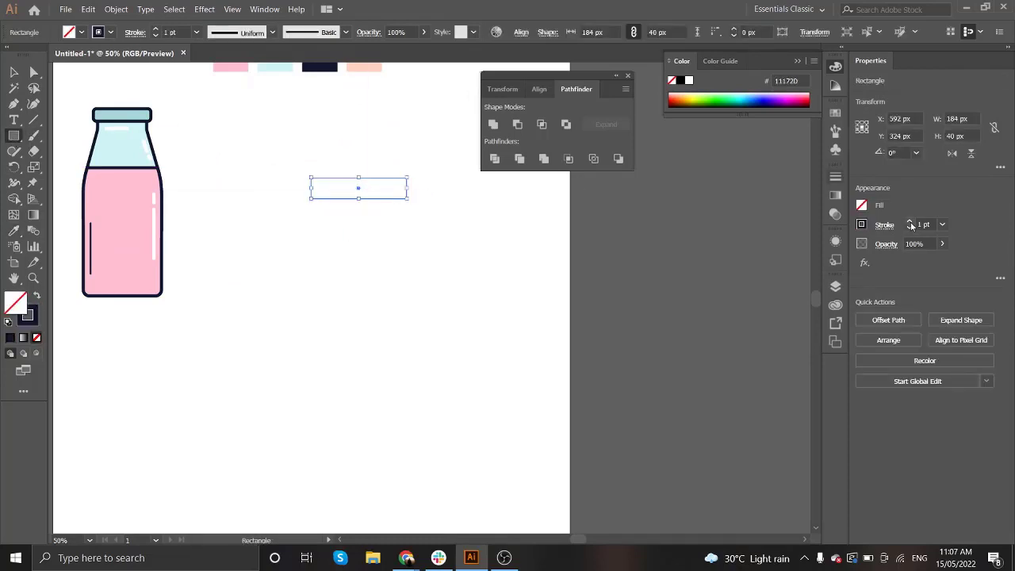
click(910, 222)
click(910, 222)
Step: Position the outlined rectangle and resize the lower rectangle's width to shape the cup
key(v)
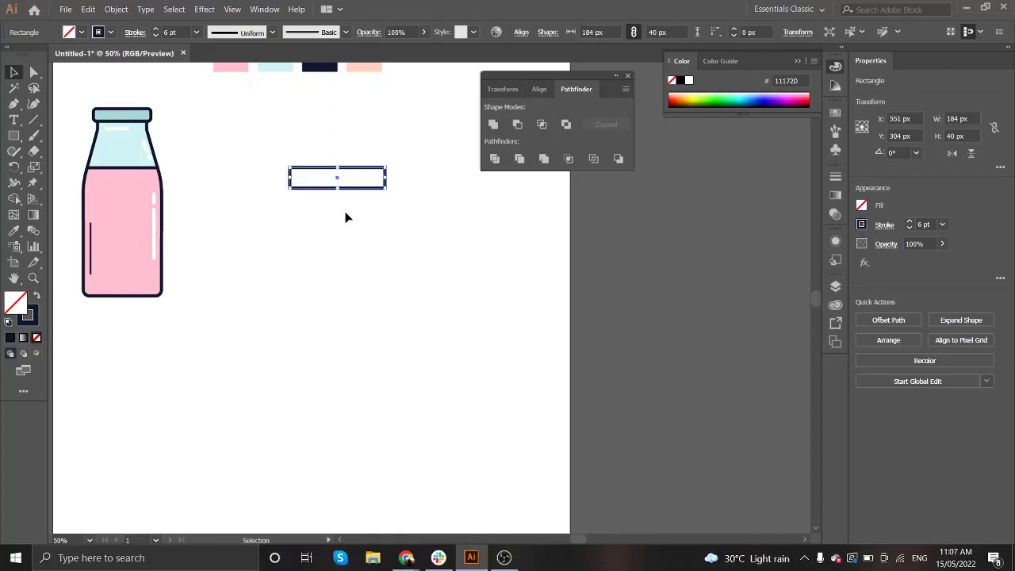
mouse_move(360, 192)
mouse_down()
mouse_move(338, 183)
mouse_move(342, 198)
mouse_move(399, 199)
mouse_up()
mouse_move(289, 198)
mouse_down()
mouse_move(274, 199)
mouse_move(274, 220)
mouse_up()
click(465, 274)
drag(400, 219, 394, 219)
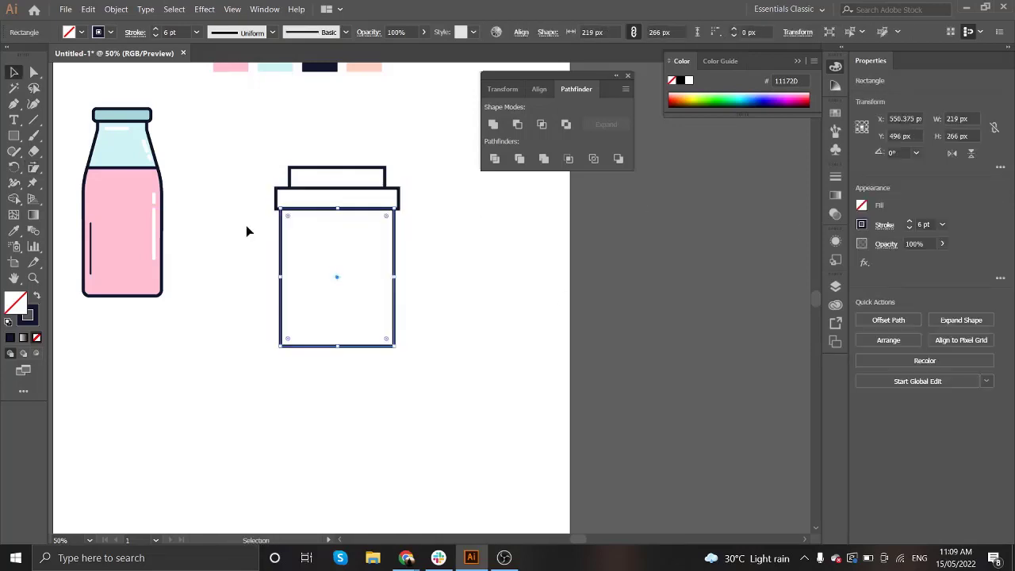
click(245, 230)
click(14, 167)
click(33, 182)
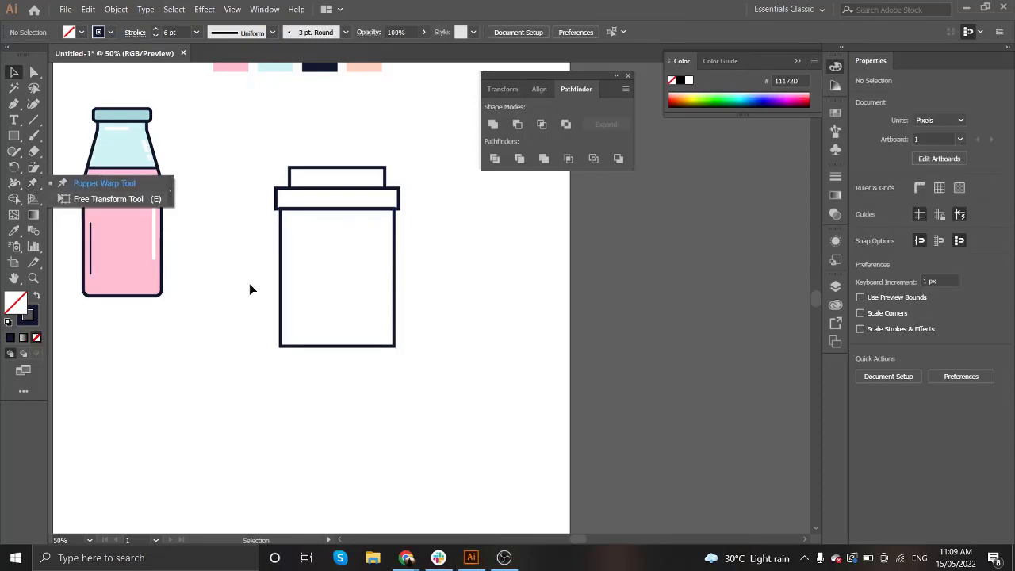
Step: Taper the cup body's sides and base inward into a trapezoid with Perspective Distort
drag(471, 389, 242, 301)
key(e)
drag(279, 347, 289, 347)
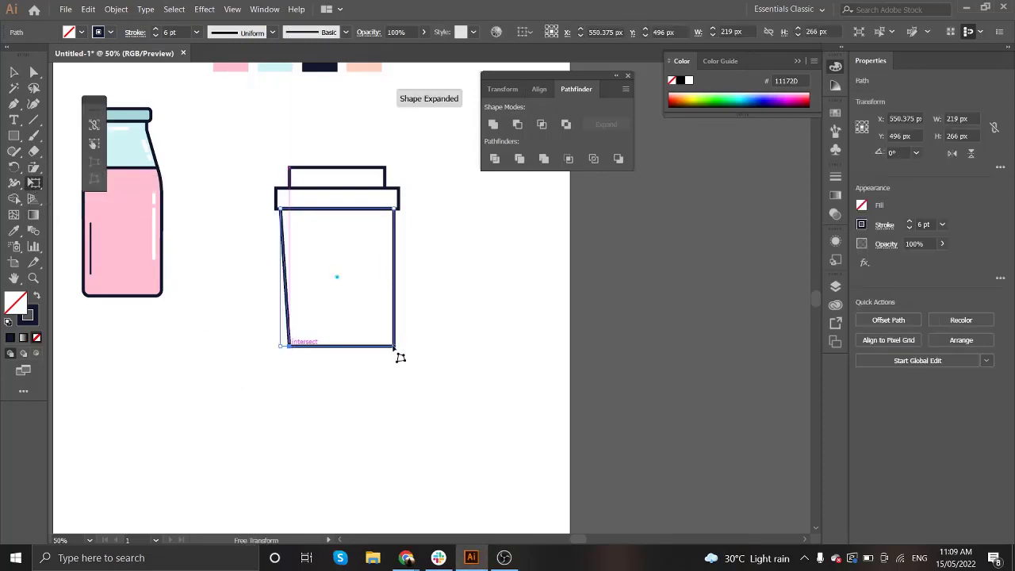
drag(394, 346, 385, 347)
click(425, 309)
key(ctrl+plus)
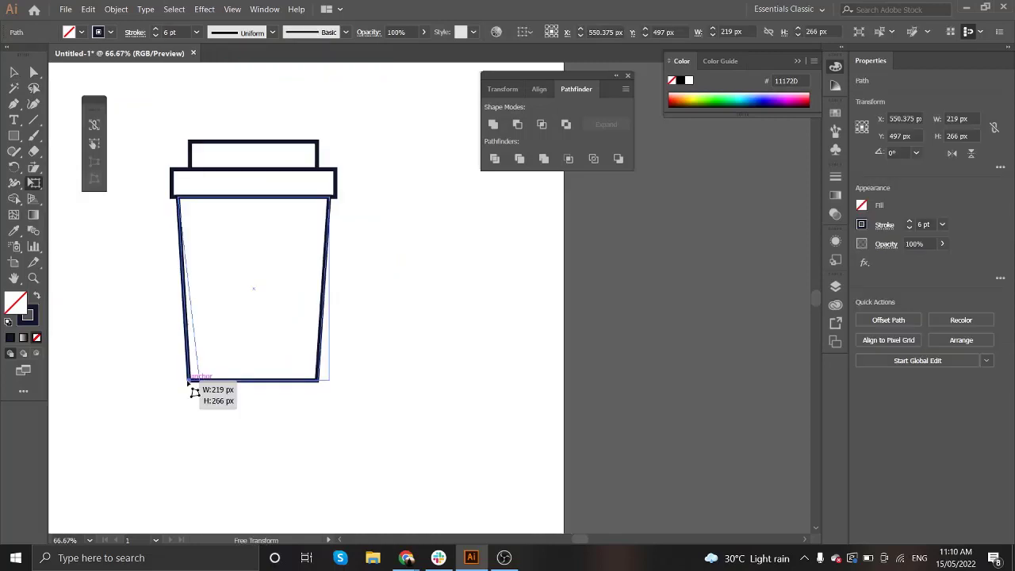
drag(188, 380, 196, 379)
drag(317, 380, 309, 379)
key(v)
click(370, 299)
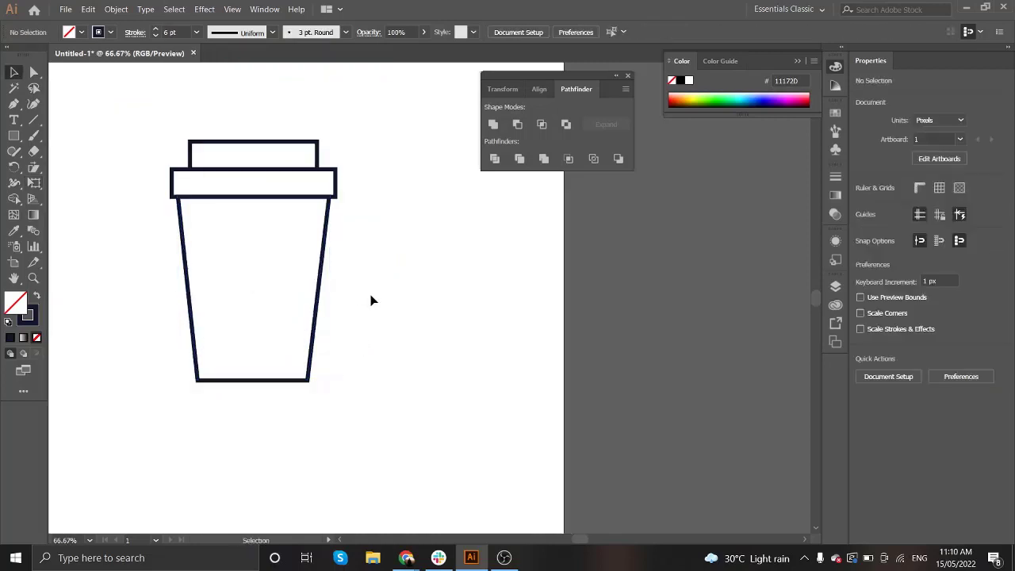
Step: Slant the lid top and lid band rectangles into inward-sloping trapezoids
drag(366, 407, 132, 122)
click(433, 270)
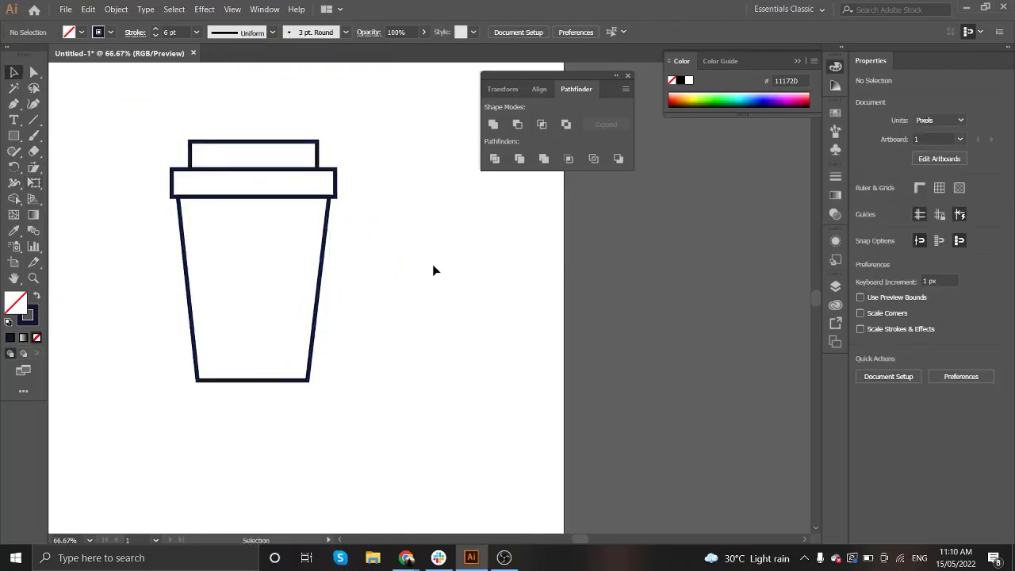
click(208, 141)
click(34, 182)
drag(191, 146, 198, 143)
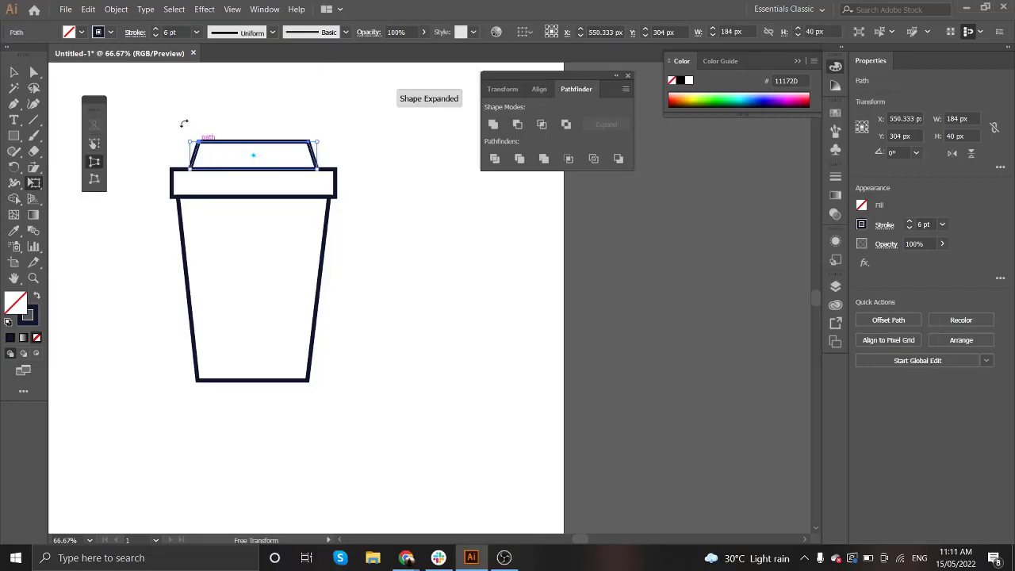
click(166, 189)
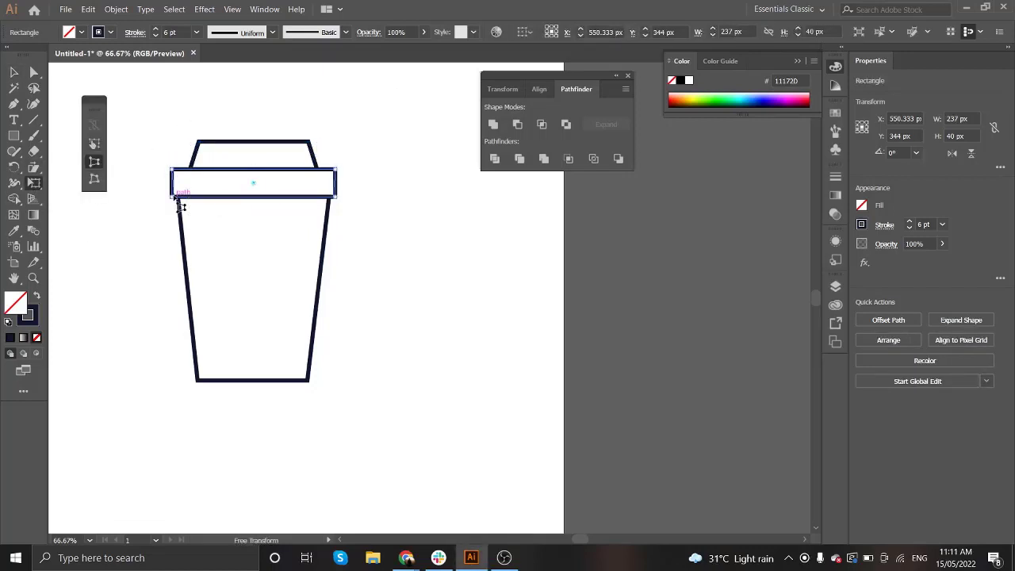
drag(177, 202, 193, 199)
Step: Adjust the cup body's taper so its top meets the lid band
key(ctrl+1)
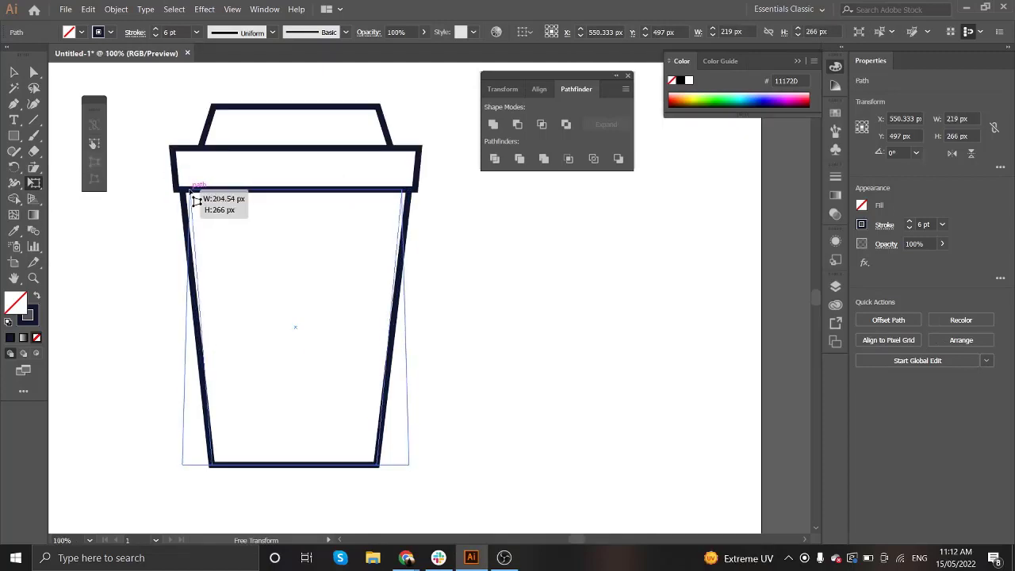
drag(209, 469, 212, 467)
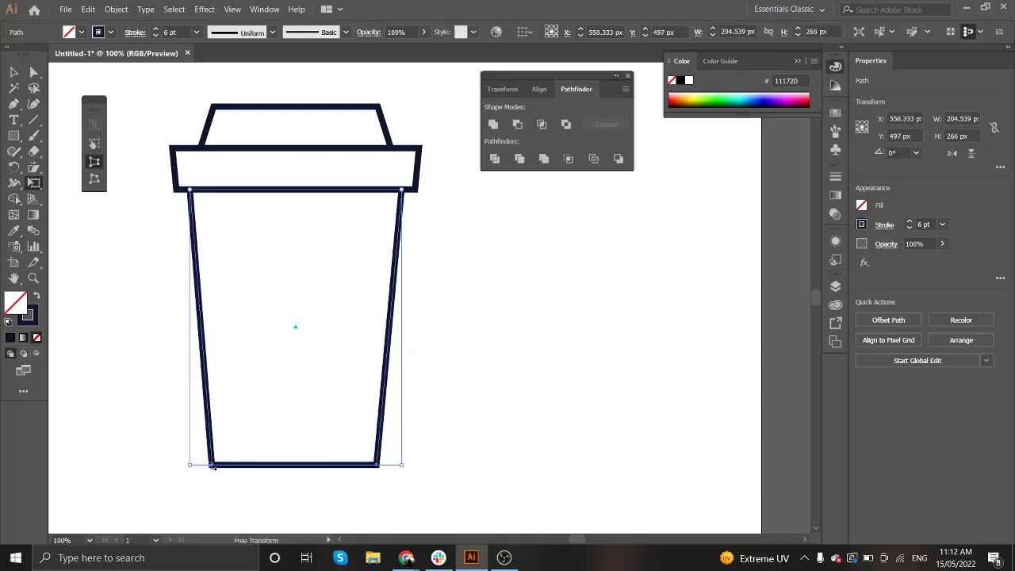
key(v)
click(471, 396)
key(ctrl+minus)
click(440, 367)
Step: Round the corners of the lid top and lid band with the live corner widgets
click(398, 291)
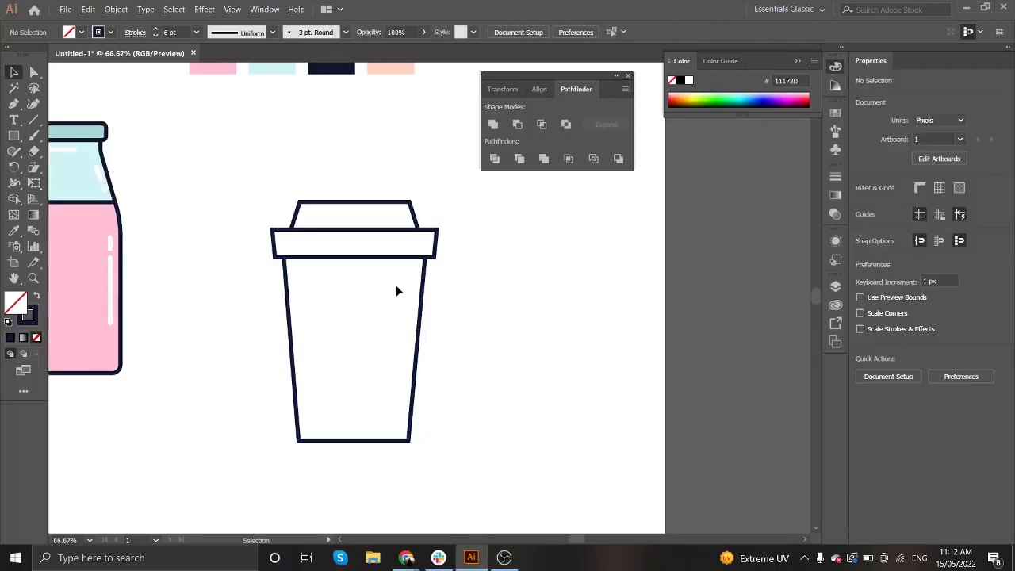
key(ctrl+plus)
click(304, 191)
key(a)
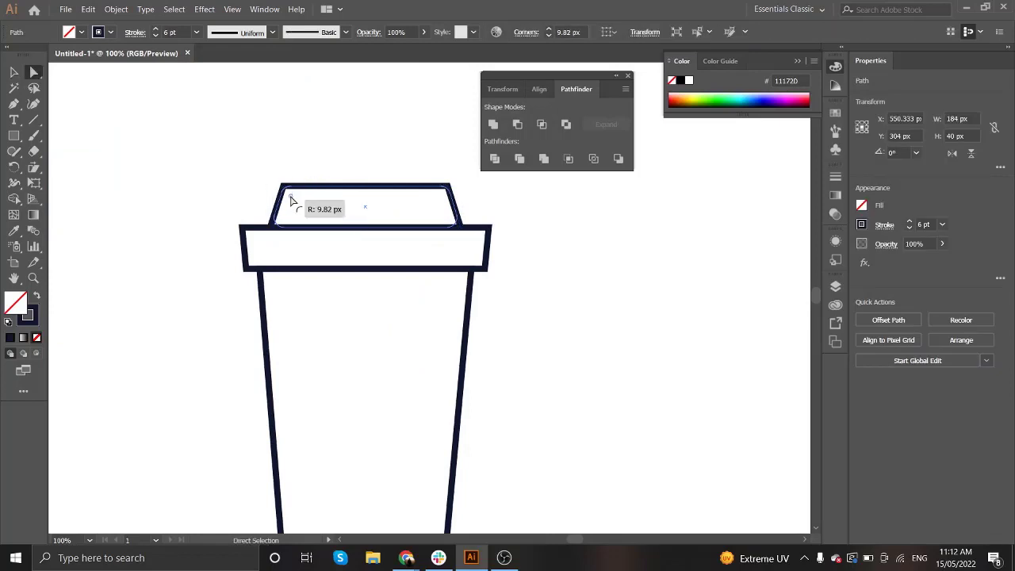
click(286, 194)
mouse_move(216, 202)
mouse_down()
mouse_move(252, 256)
mouse_move(260, 242)
mouse_up()
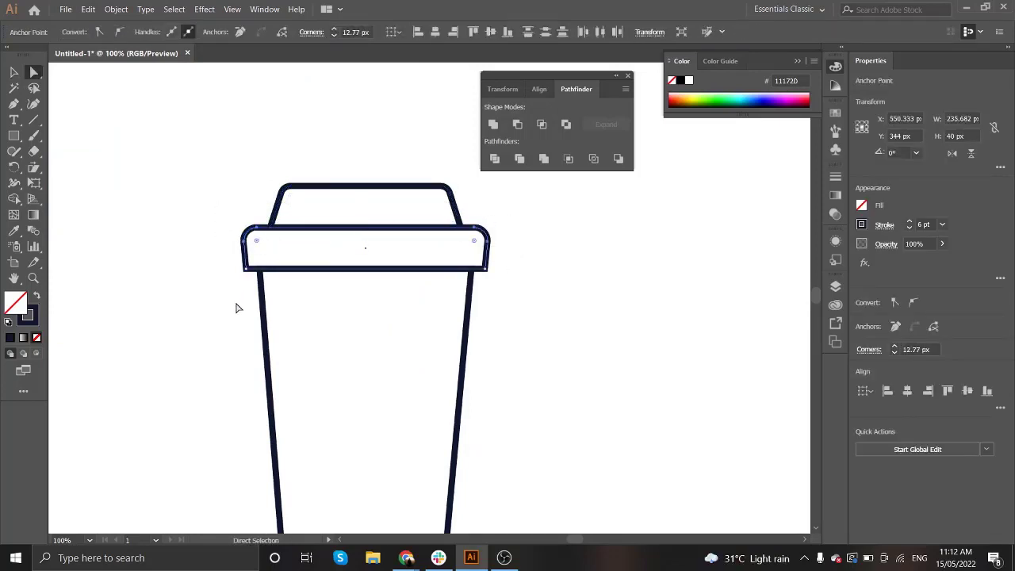
click(255, 281)
scroll(219, 267, down, 1)
click(245, 243)
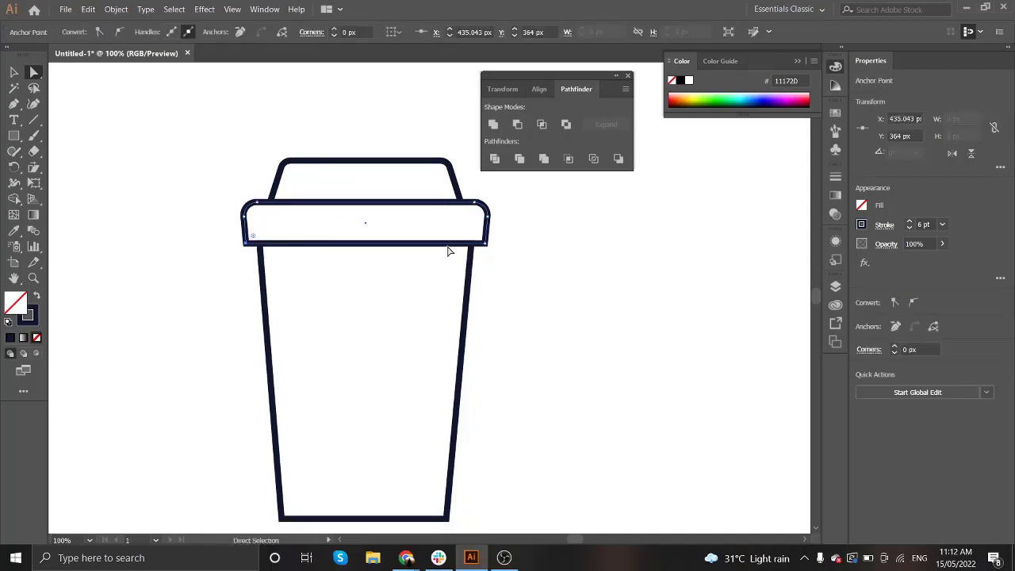
drag(261, 230, 254, 238)
click(209, 294)
Step: Round the cup base's bottom corners and fine-tune their radius
scroll(209, 294, down, 2)
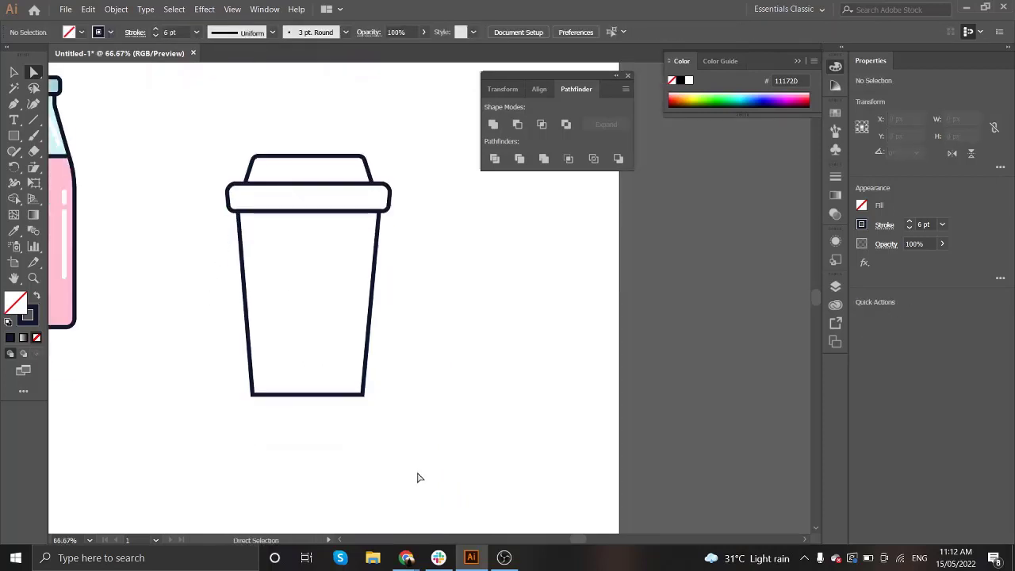
drag(417, 475, 207, 352)
scroll(234, 395, up, 3)
drag(301, 389, 309, 386)
scroll(307, 381, down, 2)
click(452, 335)
key(ctrl+minus)
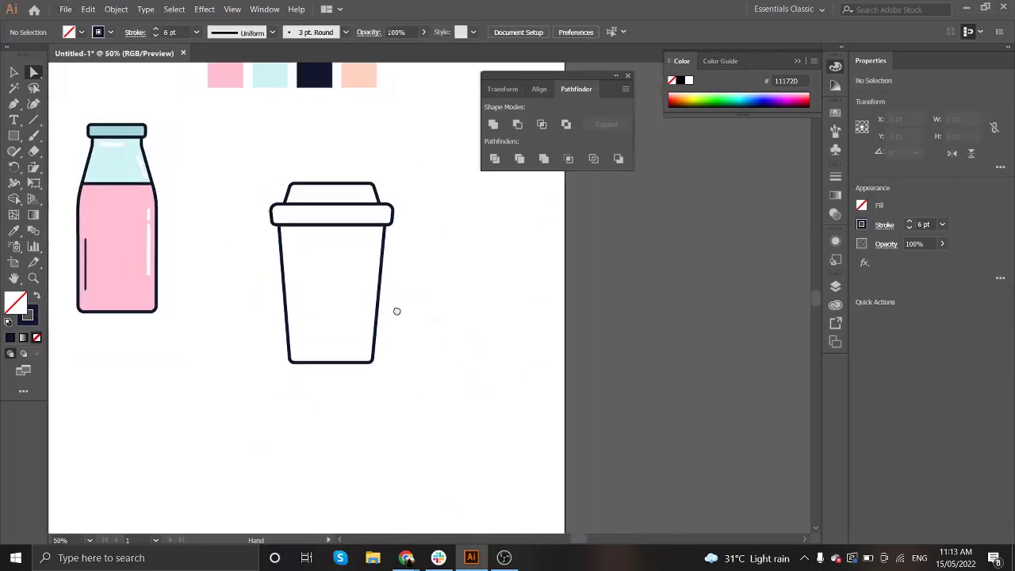
scroll(319, 215, up, 1)
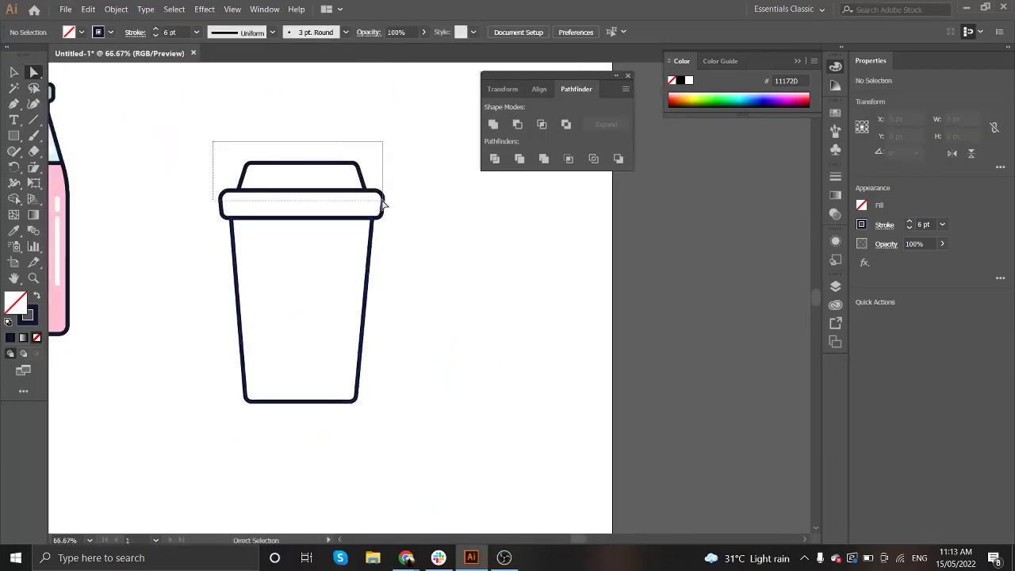
drag(383, 204, 383, 206)
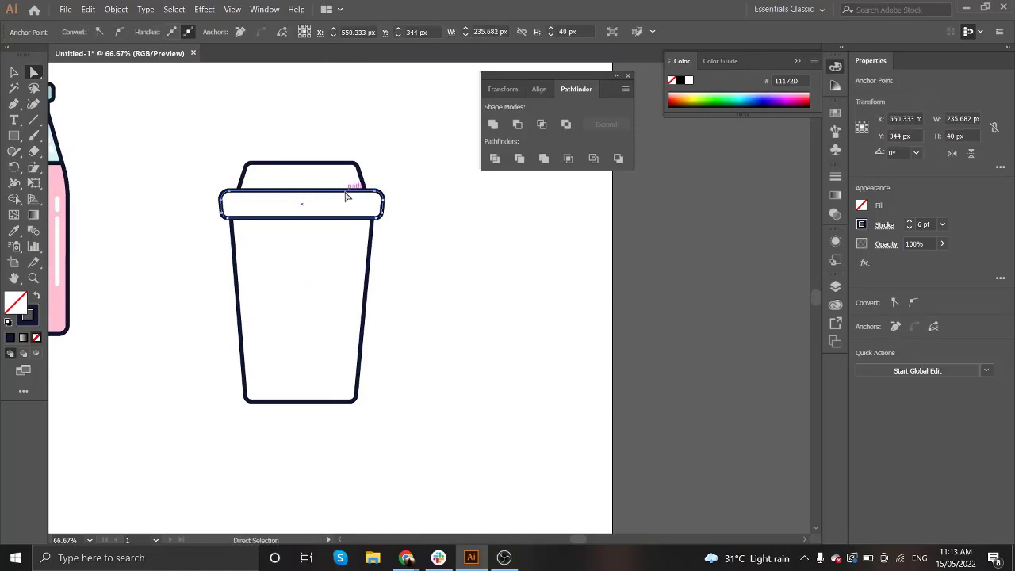
Step: Add an anchor on the lid top's bottom edge and delete it to open a gap
key(plus)
click(343, 194)
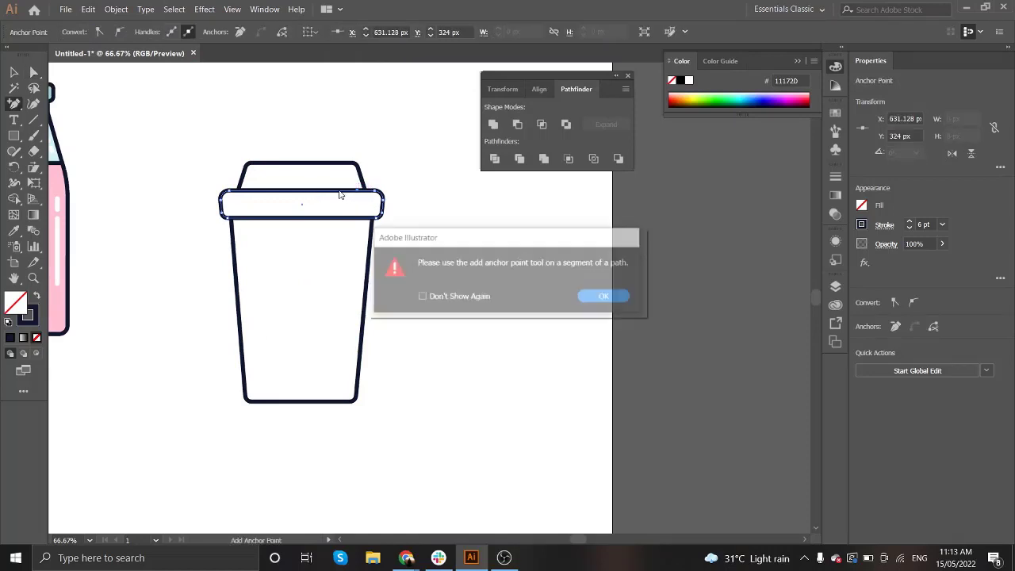
click(449, 295)
click(603, 298)
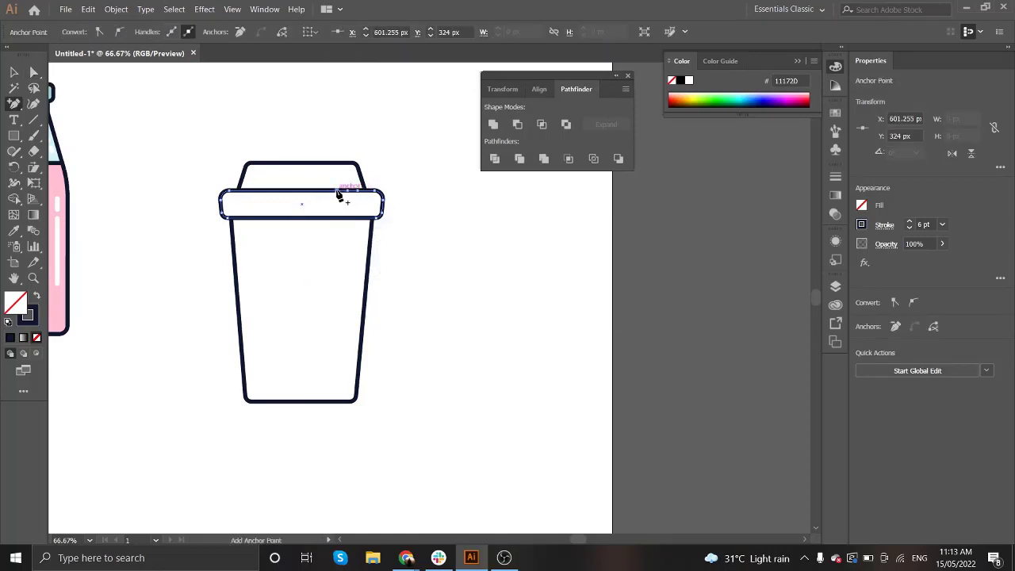
click(336, 192)
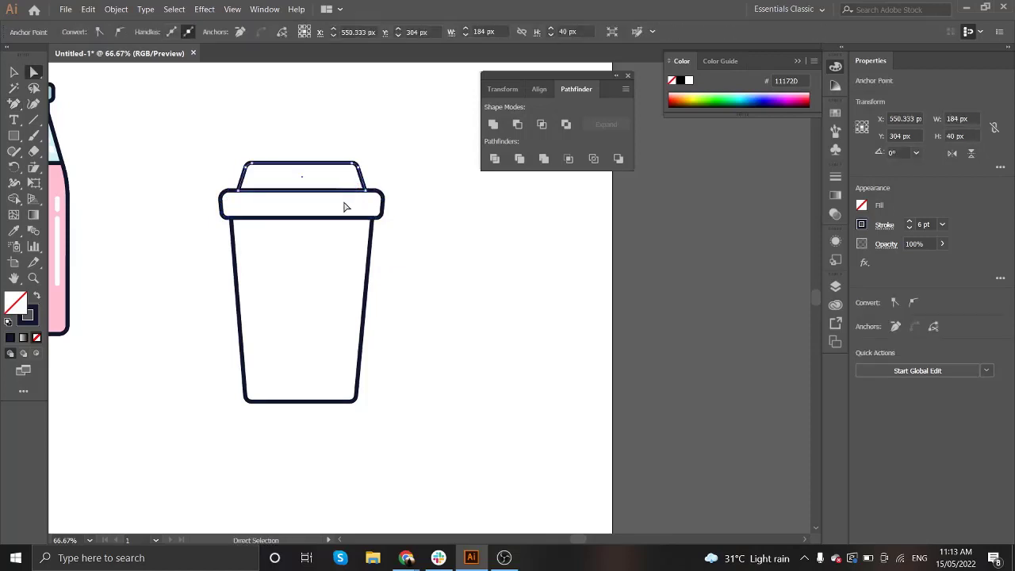
click(348, 191)
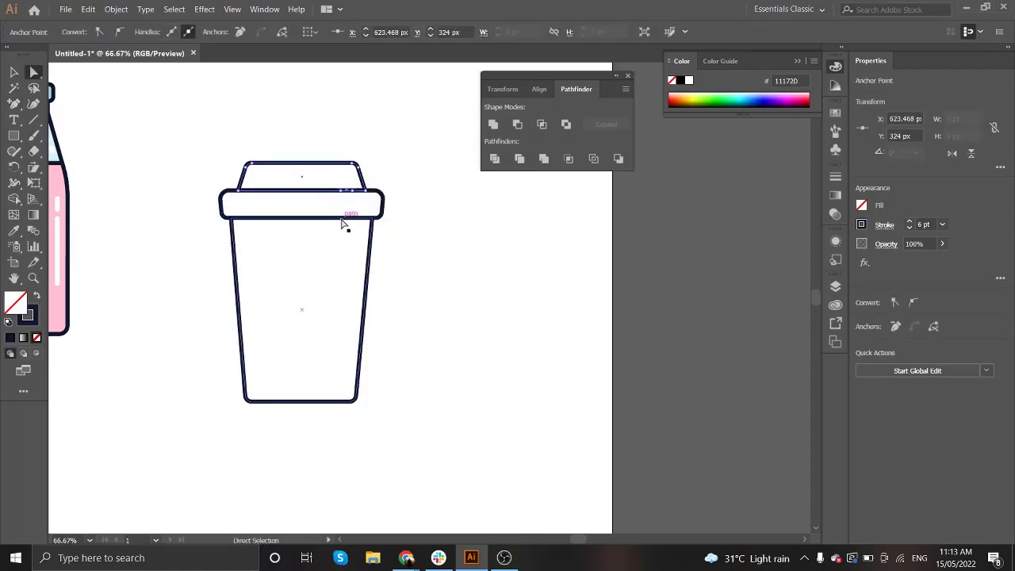
scroll(390, 221, up, 2)
click(397, 220)
click(292, 156)
key(Delete)
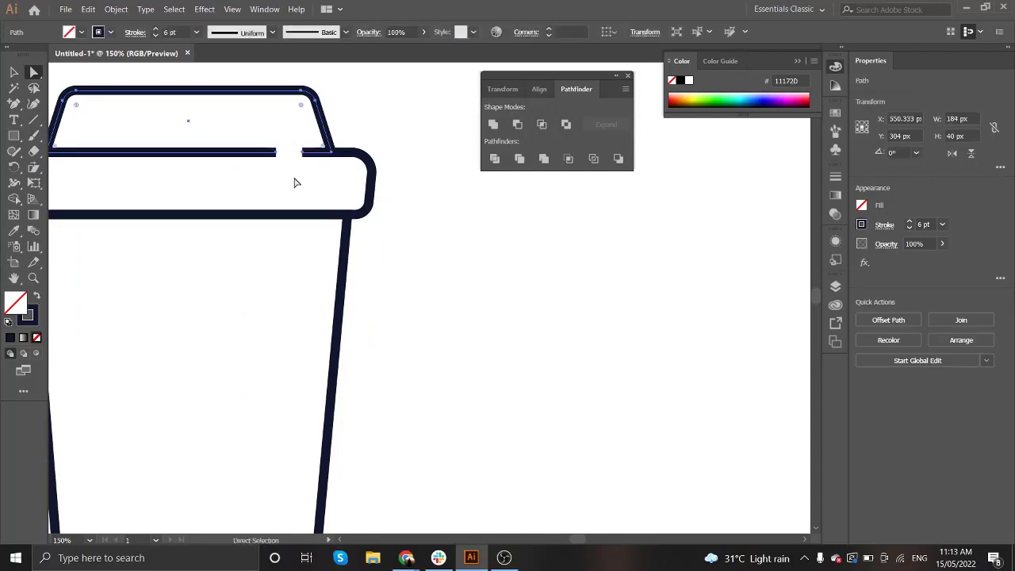
Step: Set the lid's Stroke Cap to Round so the gap ends are rounded
click(884, 224)
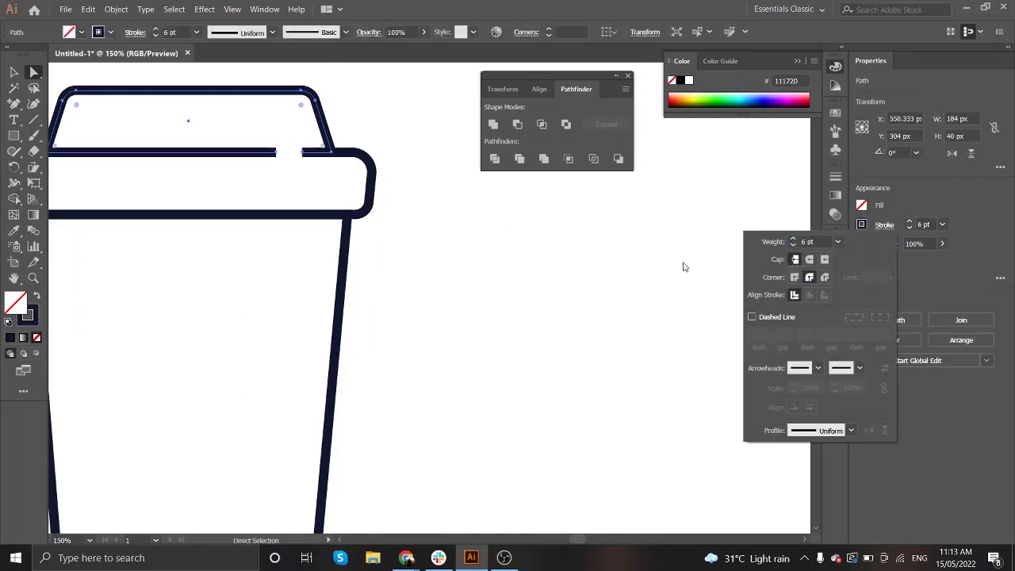
click(809, 260)
click(444, 267)
key(ctrl+1)
key(v)
drag(148, 117, 398, 228)
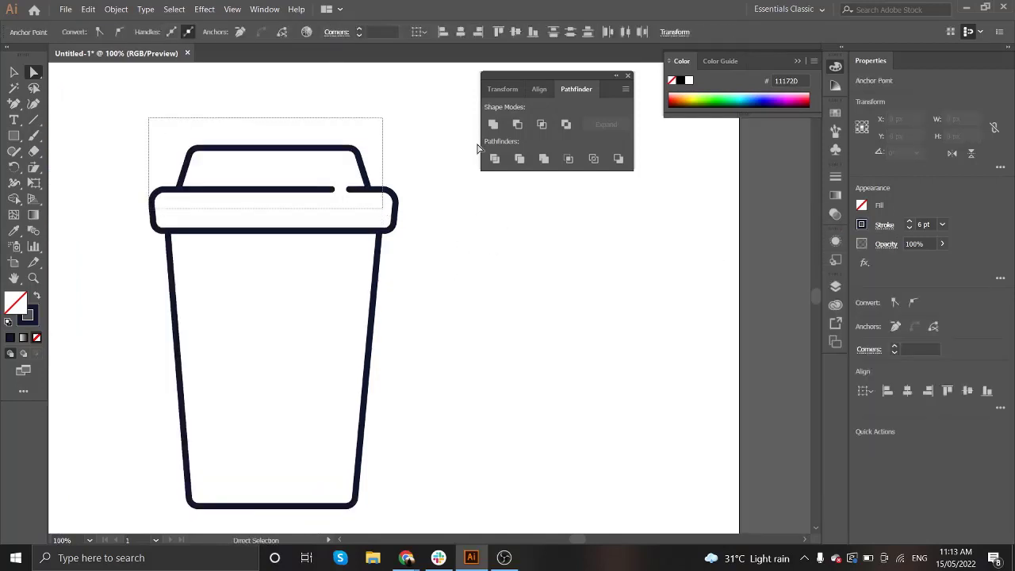
key(ctrl+shift+a)
Step: Draw a 279×126 px rectangle across the middle of the cup body
key(a)
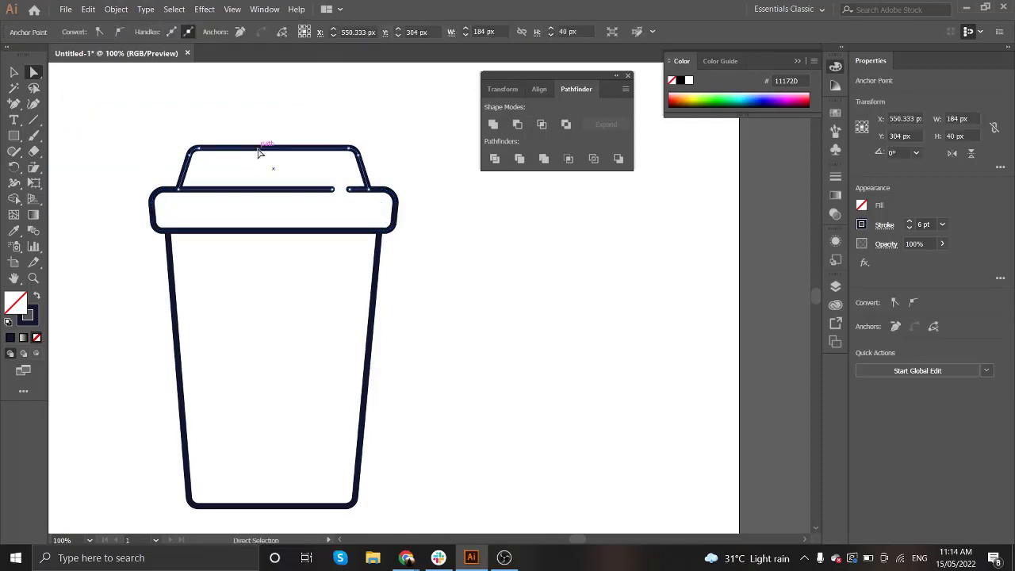
key(ctrl+minus)
key(ctrl+minus)
key(ctrl+plus)
key(ctrl+plus)
key(ctrl+plus)
click(185, 256)
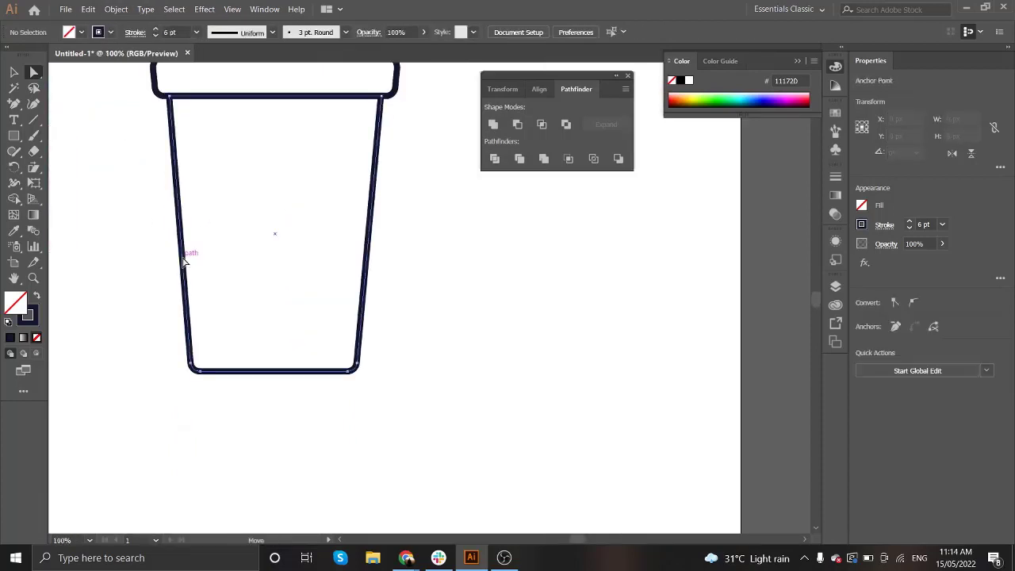
key(ctrl+minus)
key(ctrl+minus)
key(ctrl+minus)
key(ctrl+plus)
key(ctrl+plus)
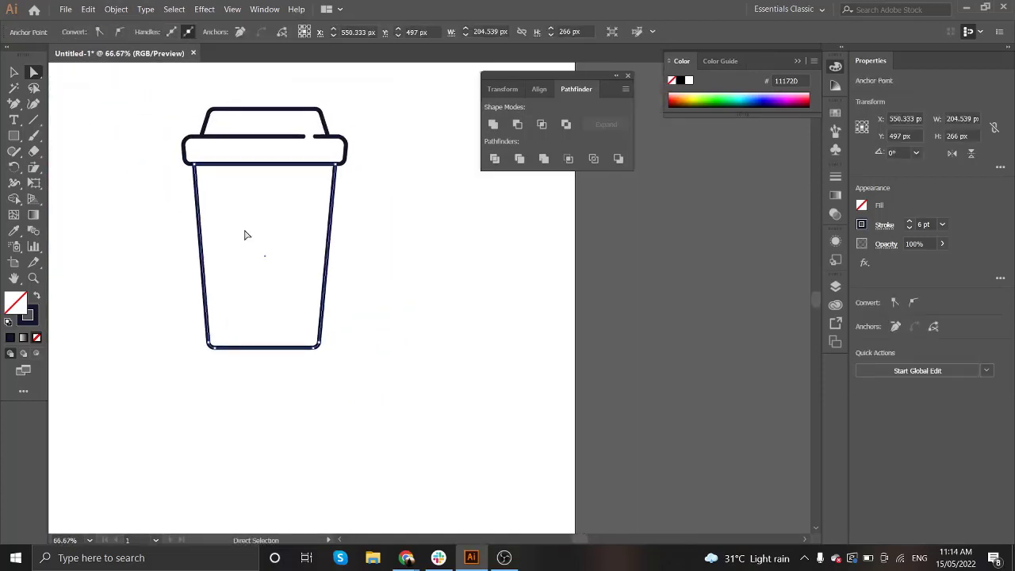
drag(167, 207, 360, 291)
Step: Give the new rectangle the dark navy fill
key(shift+x)
scroll(333, 211, up, 3)
scroll(325, 214, down, 3)
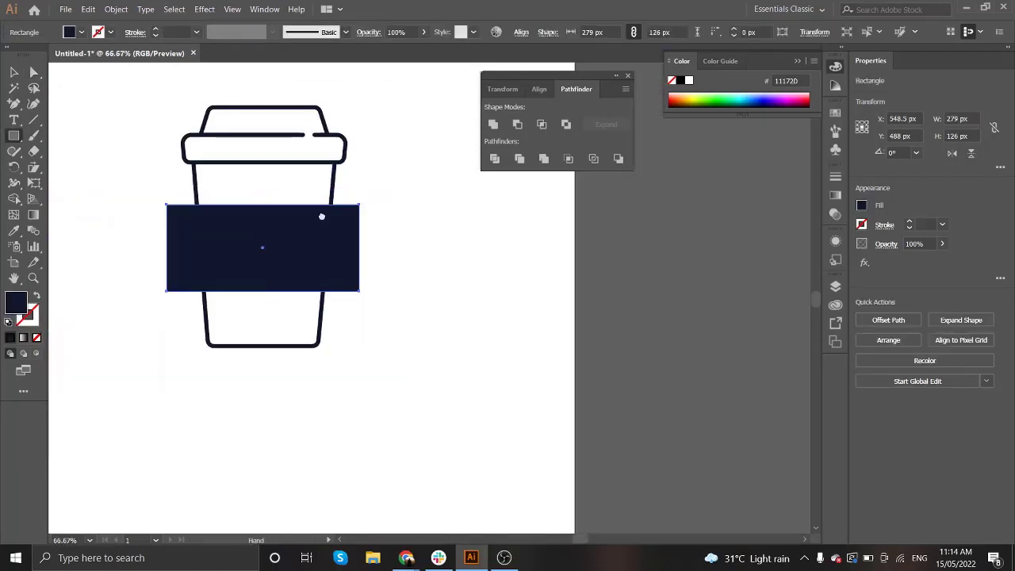
scroll(321, 215, down, 1)
scroll(312, 243, up, 1)
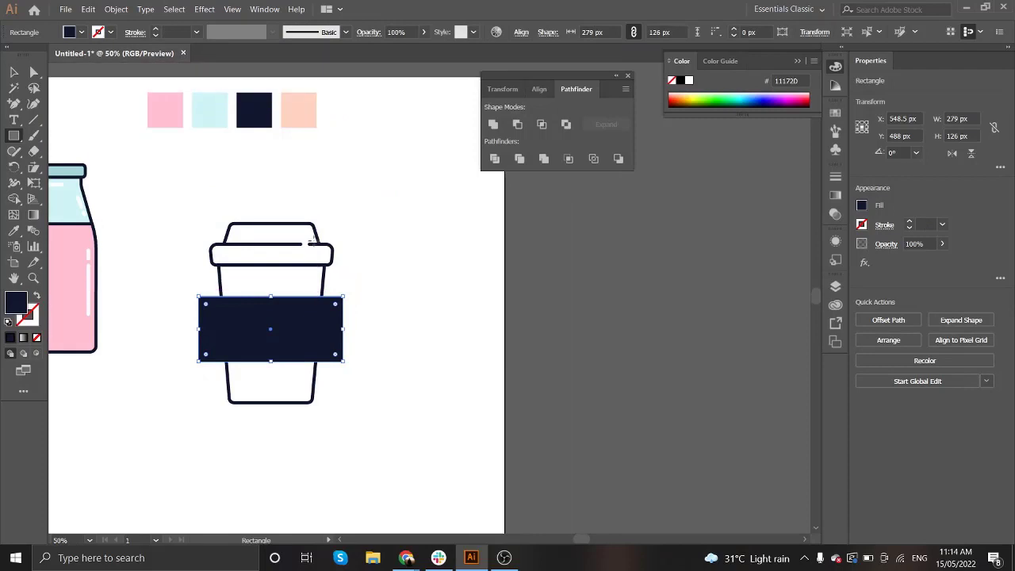
scroll(313, 238, down, 2)
key(v)
key(m)
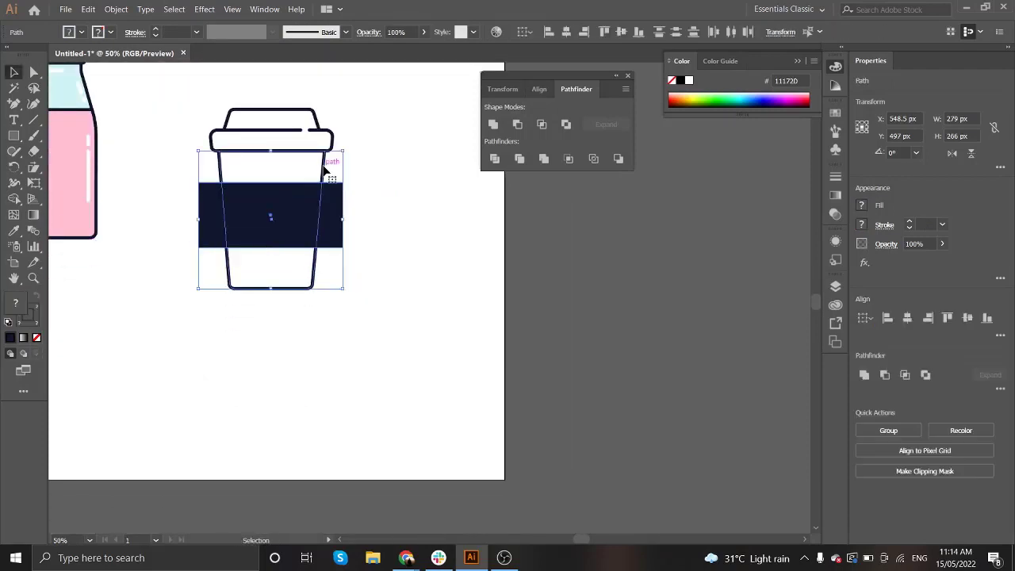
key(shift+x)
Step: Trim the navy band to the cup's tapered sides with Shape Builder
click(36, 295)
key(v)
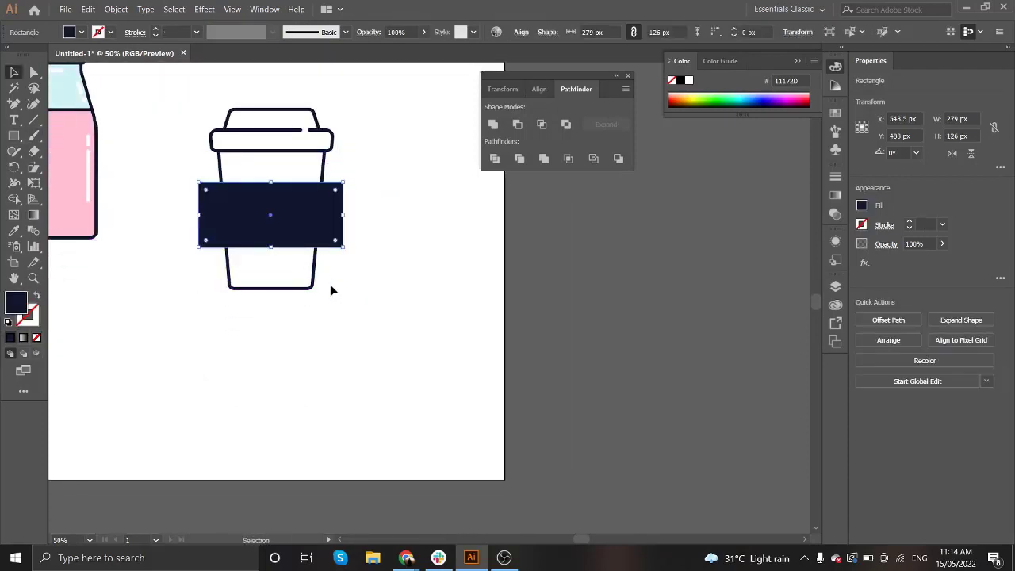
shift+click(317, 268)
key(shift+m)
alt+click(333, 214)
alt+click(210, 222)
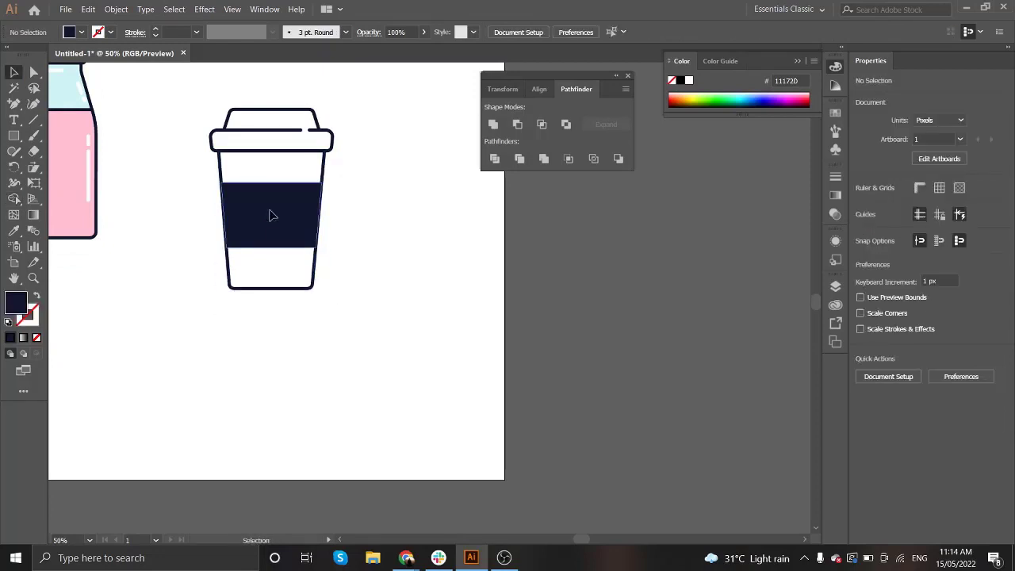
Step: Select the dark band and then the cup body outline to check the trim
click(344, 256)
scroll(342, 258, up, 2)
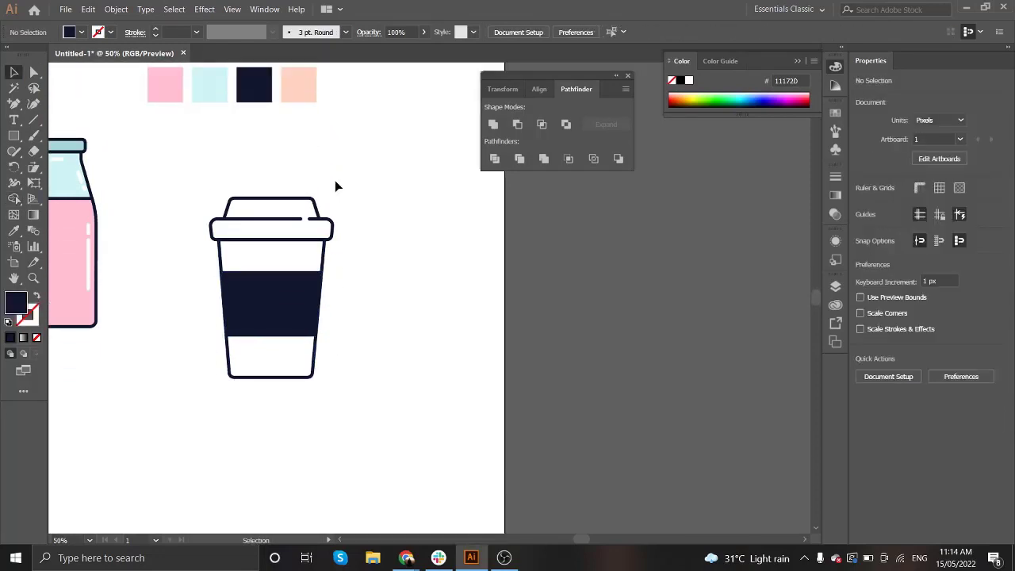
scroll(335, 185, down, 1)
click(324, 199)
click(162, 274)
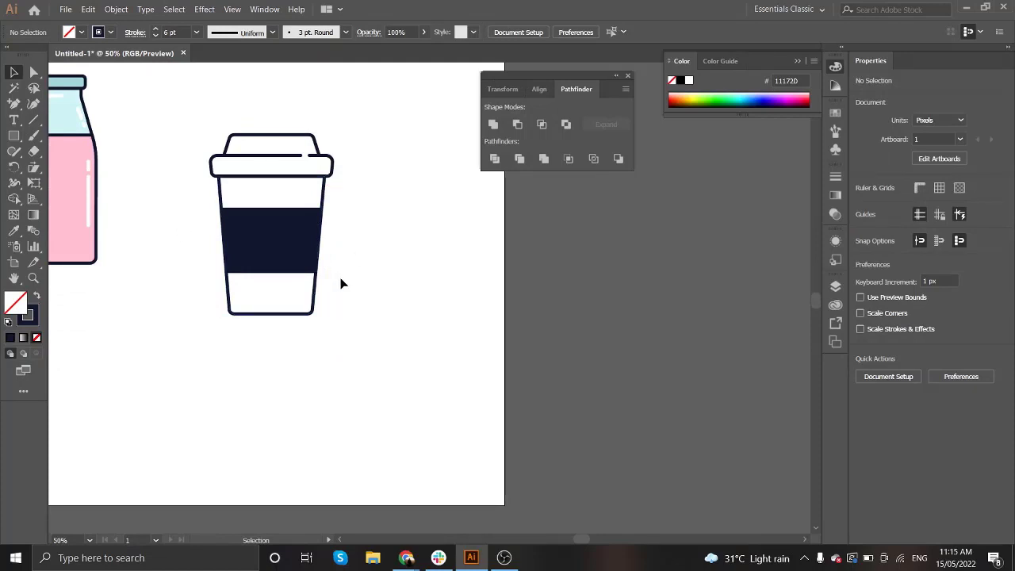
click(269, 253)
click(326, 196)
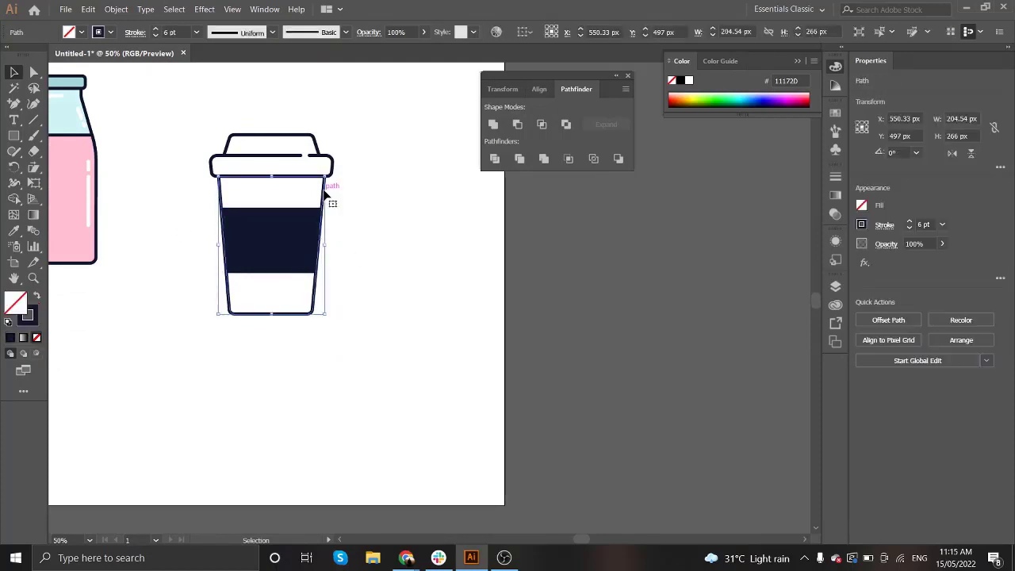
Step: Try an eyedropped peach fill on the cup body, undo it, and reselect the body
scroll(349, 240, up, 1)
scroll(349, 241, up, 1)
key(i)
click(310, 145)
key(ctrl+z)
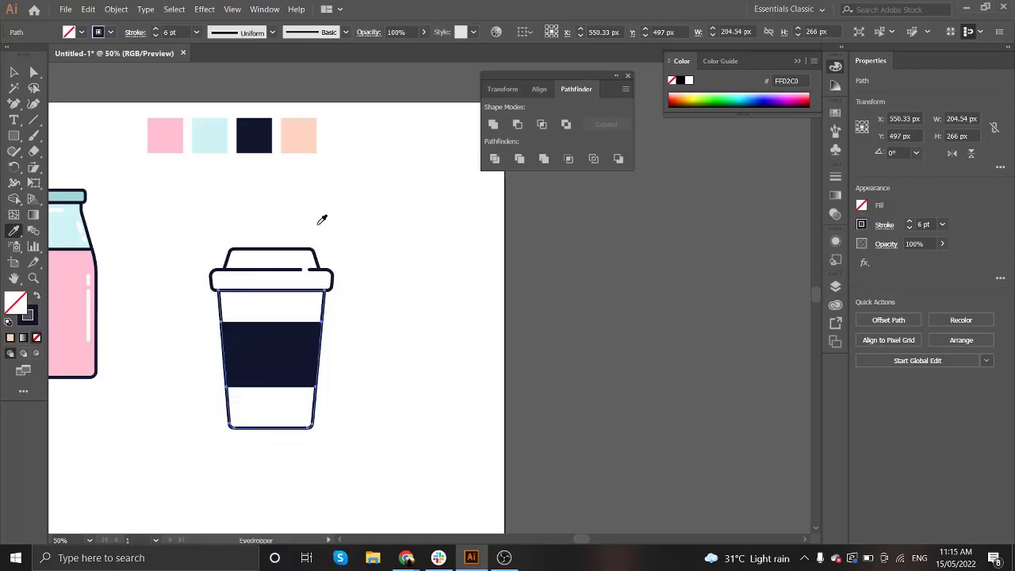
scroll(319, 217, down, 1)
key(v)
click(224, 245)
Step: Eyedrop the peach swatch onto the cup body
scroll(267, 246, down, 2)
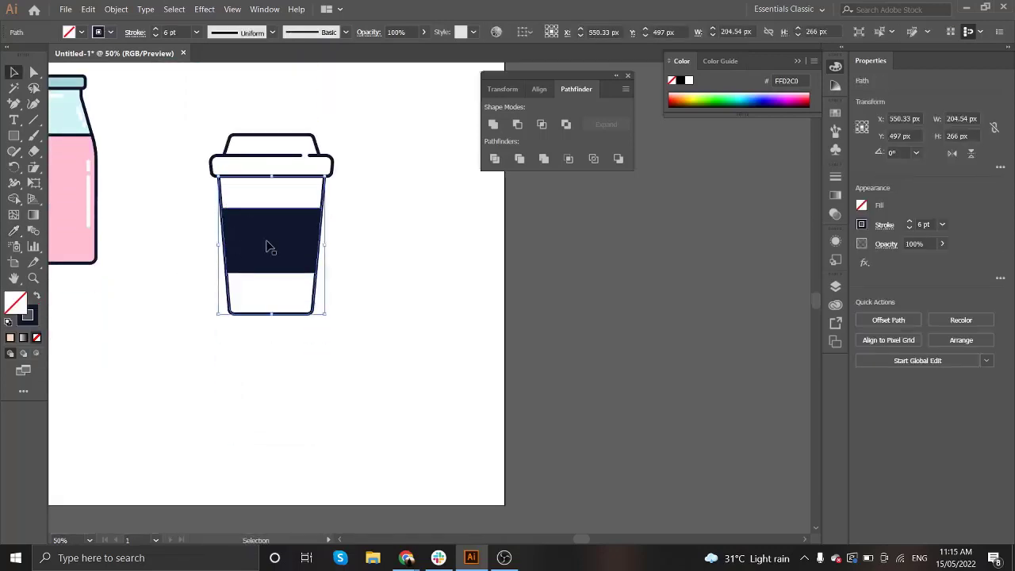
scroll(363, 209, up, 3)
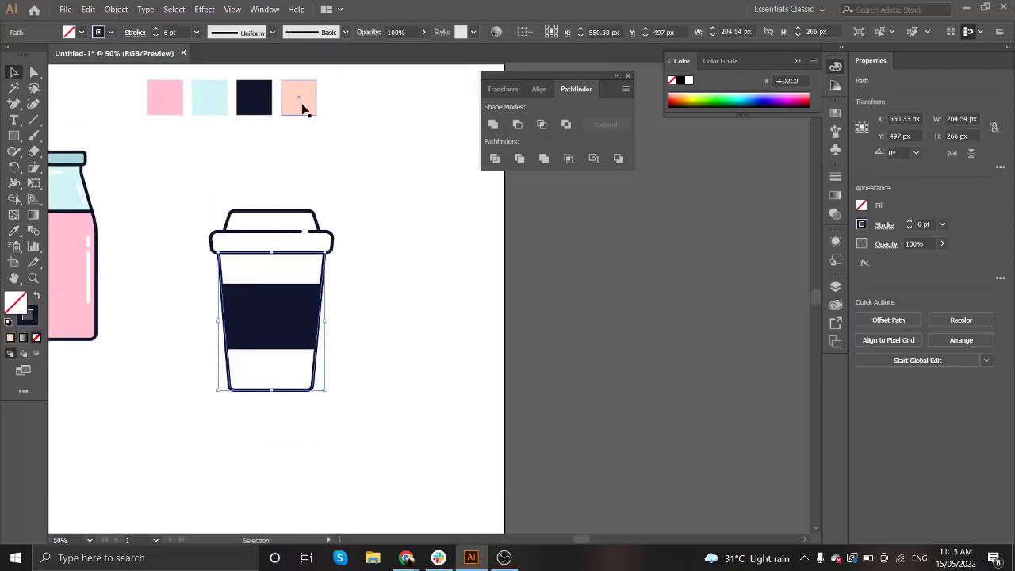
key(i)
click(302, 109)
key(v)
click(334, 230)
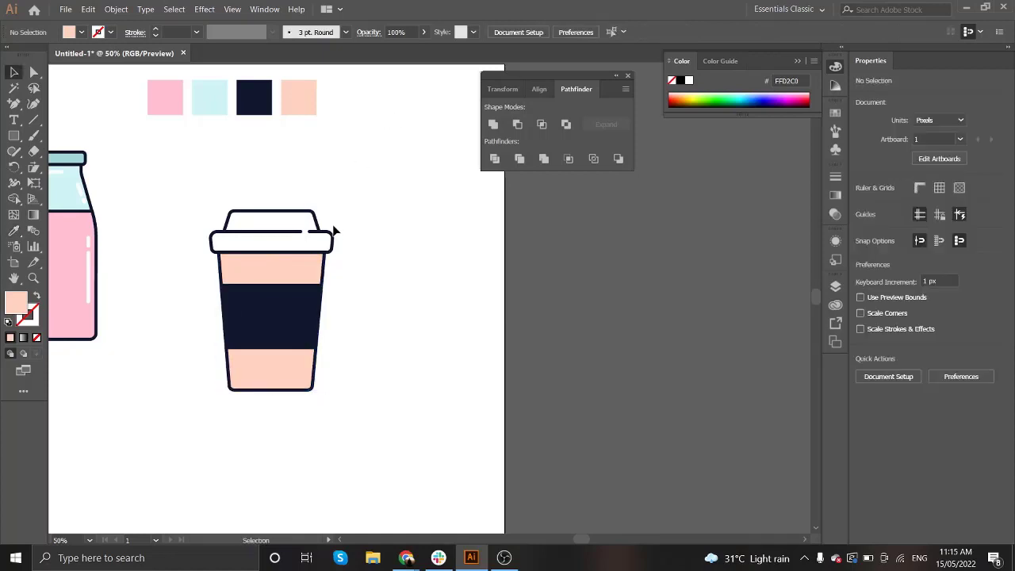
Step: Colour the lid top terracotta brown CC8A72 through the Fill colour picker
click(283, 216)
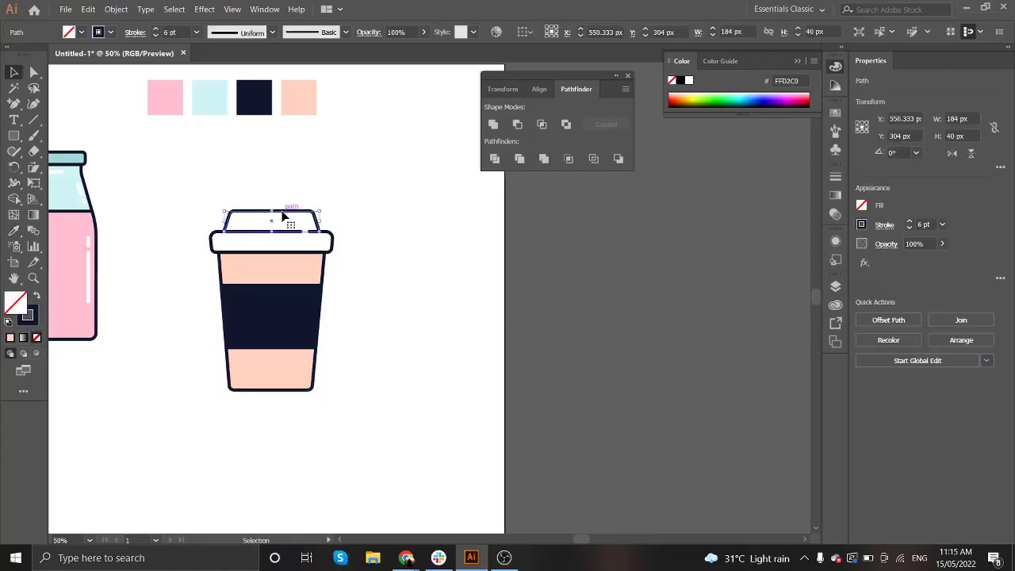
key(i)
click(298, 96)
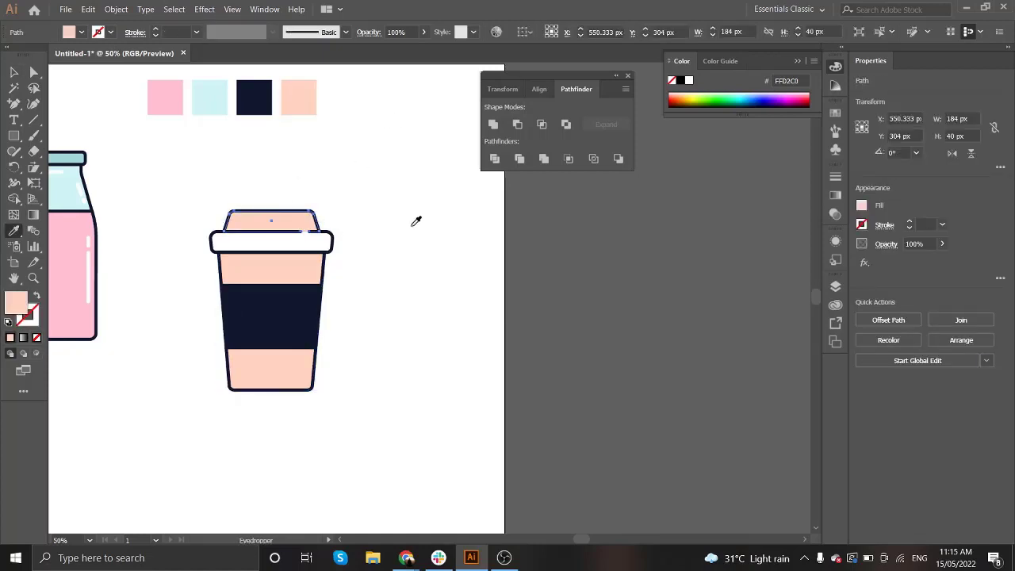
double_click(16, 301)
click(605, 255)
key(Return)
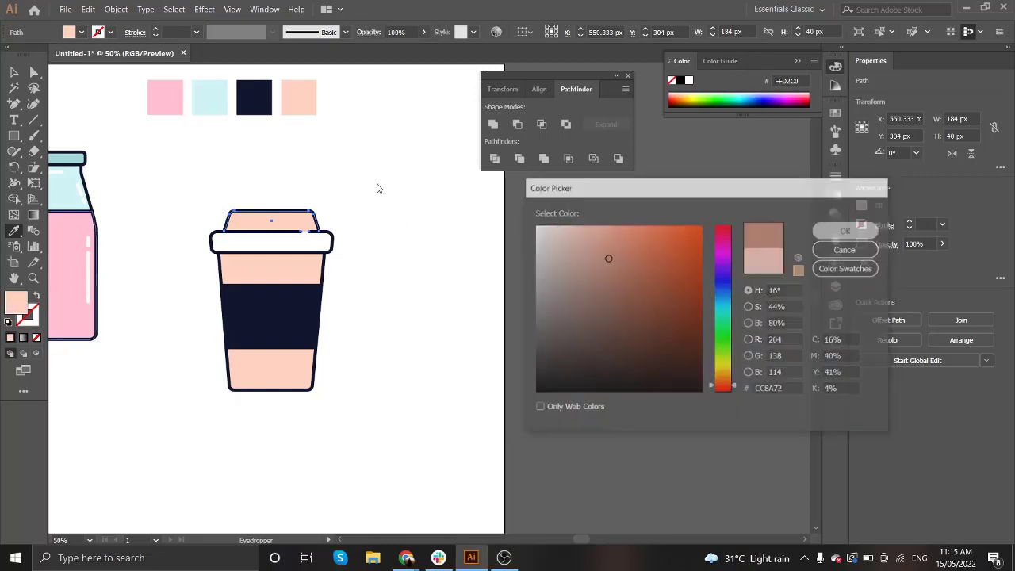
key(v)
click(327, 169)
Step: Eyedrop the CC8A72 brown from the lid top onto the rim band
click(212, 244)
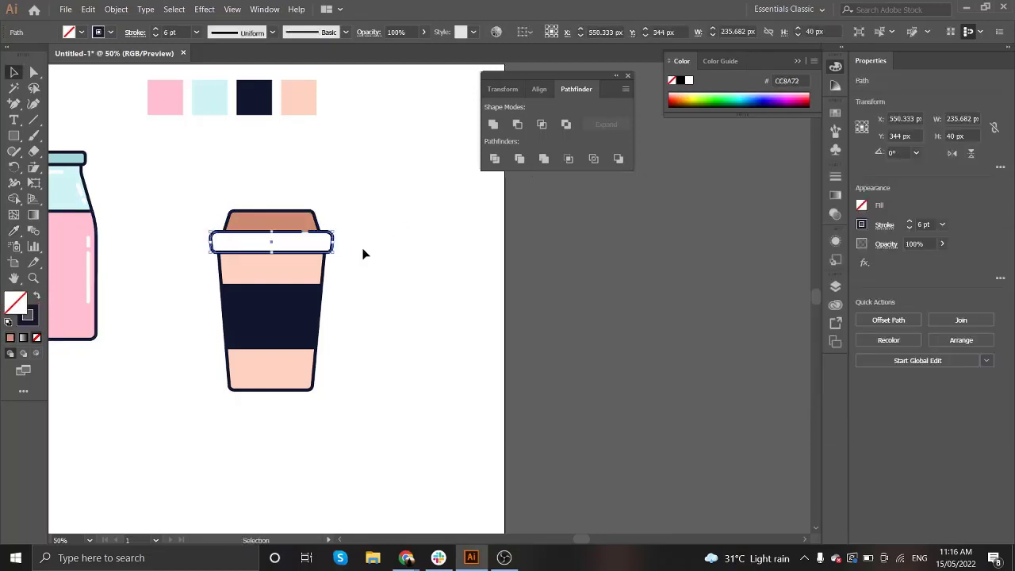
key(i)
click(305, 224)
key(v)
click(383, 262)
key(ctrl+minus)
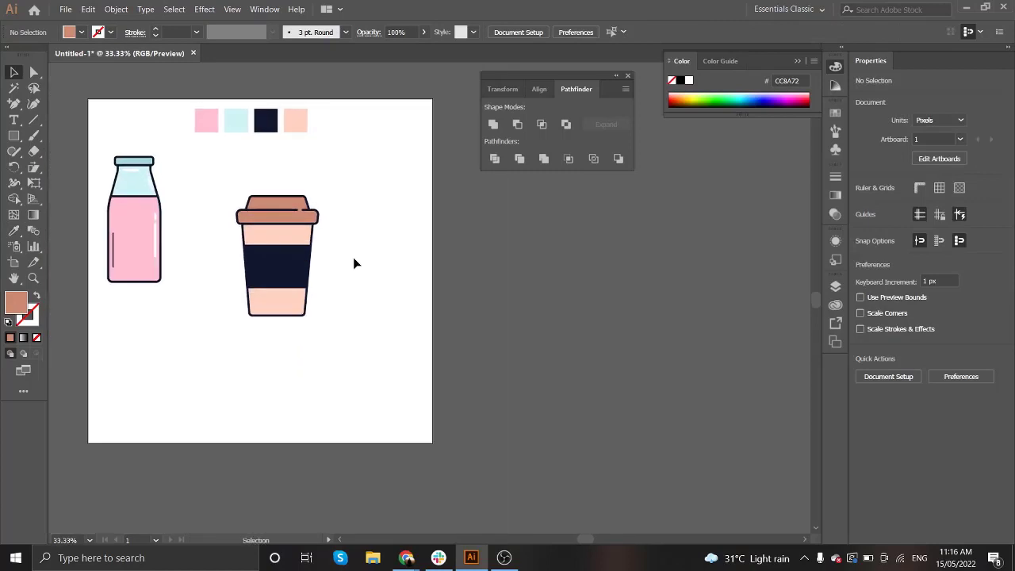
key(ctrl+plus)
drag(397, 262, 444, 280)
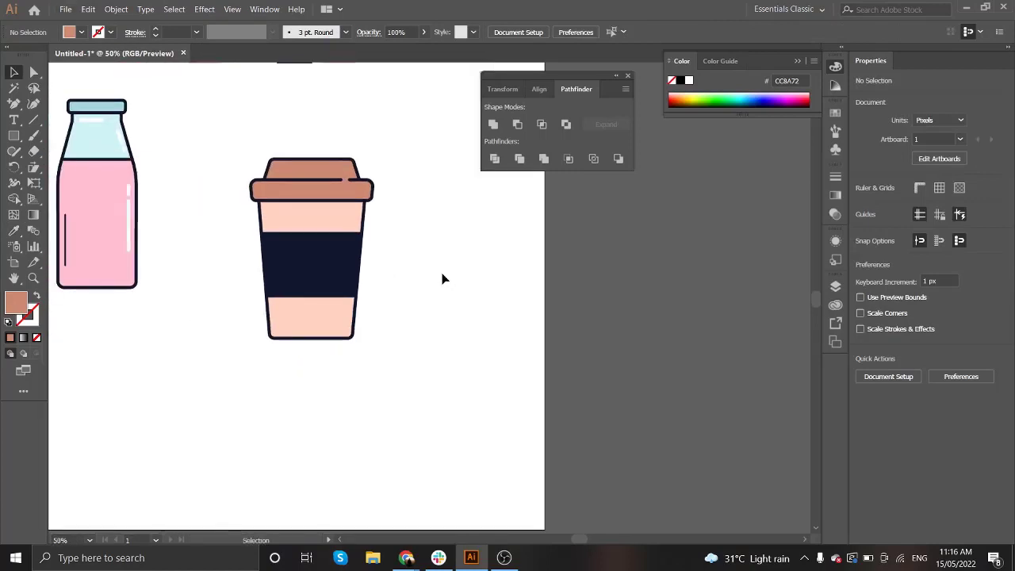
Step: Draw a straight white highlight line across the coffee cup's lid
key(p)
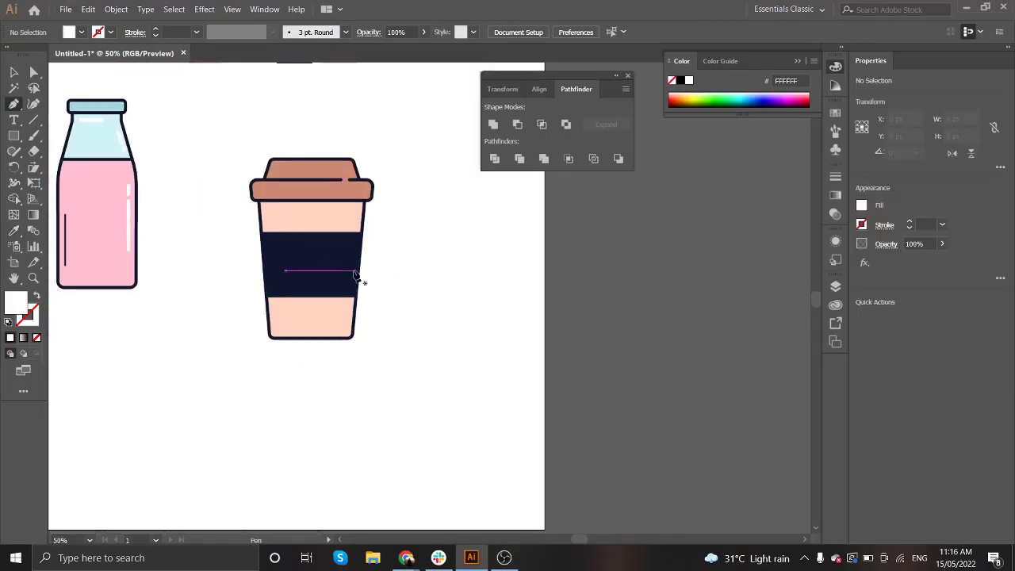
alt+scroll(354, 273, up, 1)
click(296, 130)
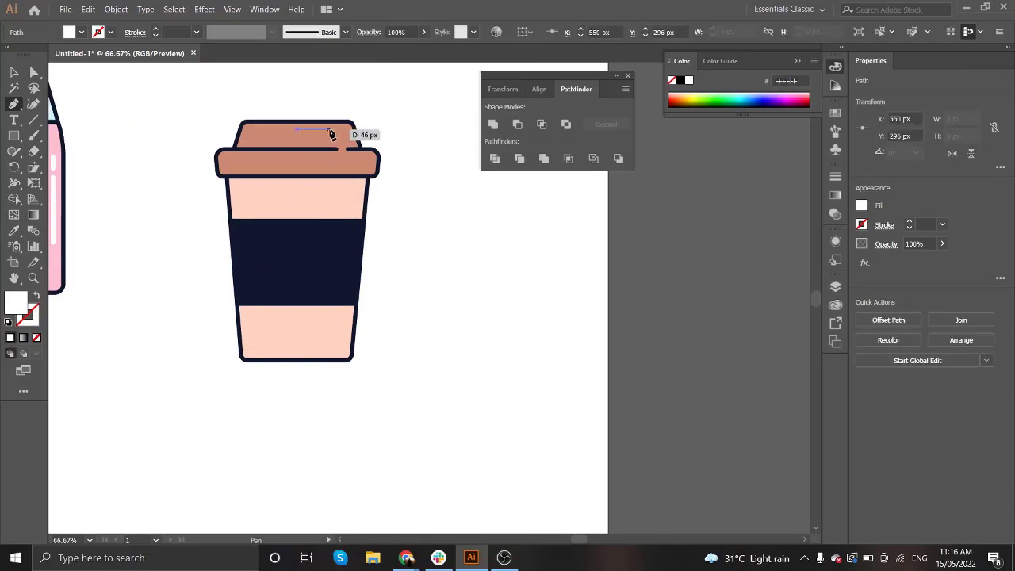
click(339, 128)
key(Escape)
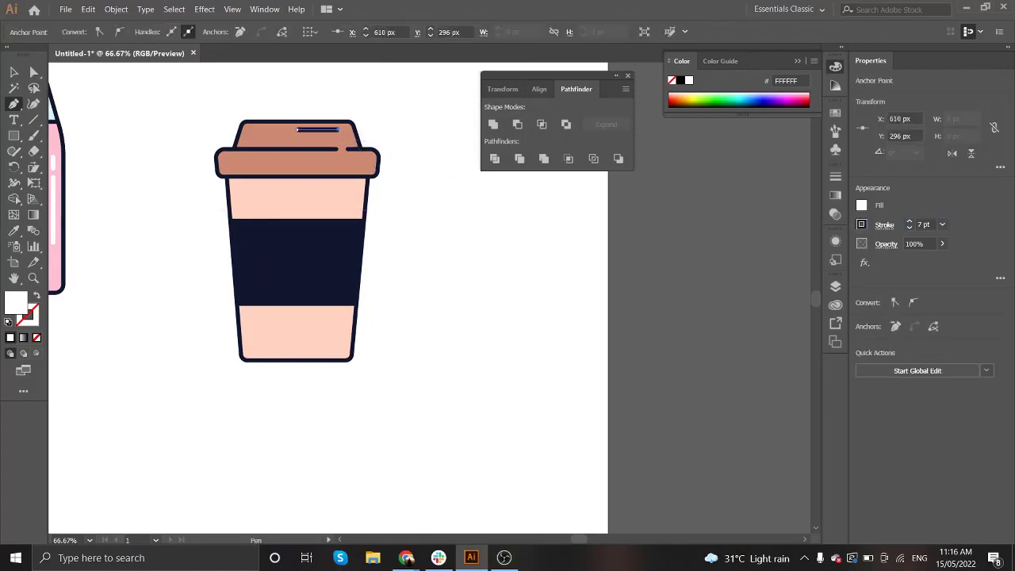
click(885, 225)
key(Escape)
key(i)
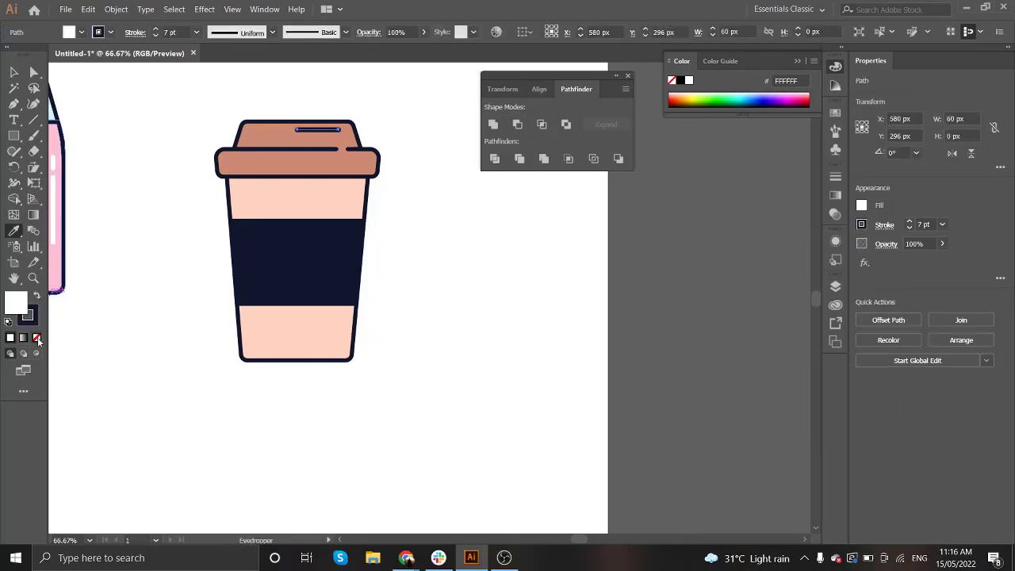
click(29, 311)
click(340, 154)
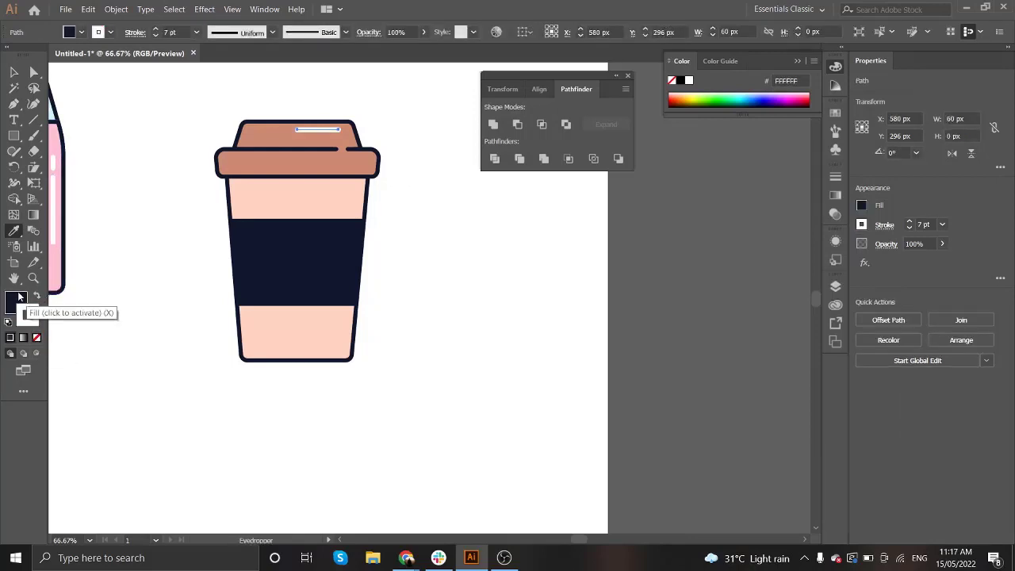
Step: Draw a thicker diagonal highlight stroke along the cup's right side
key(p)
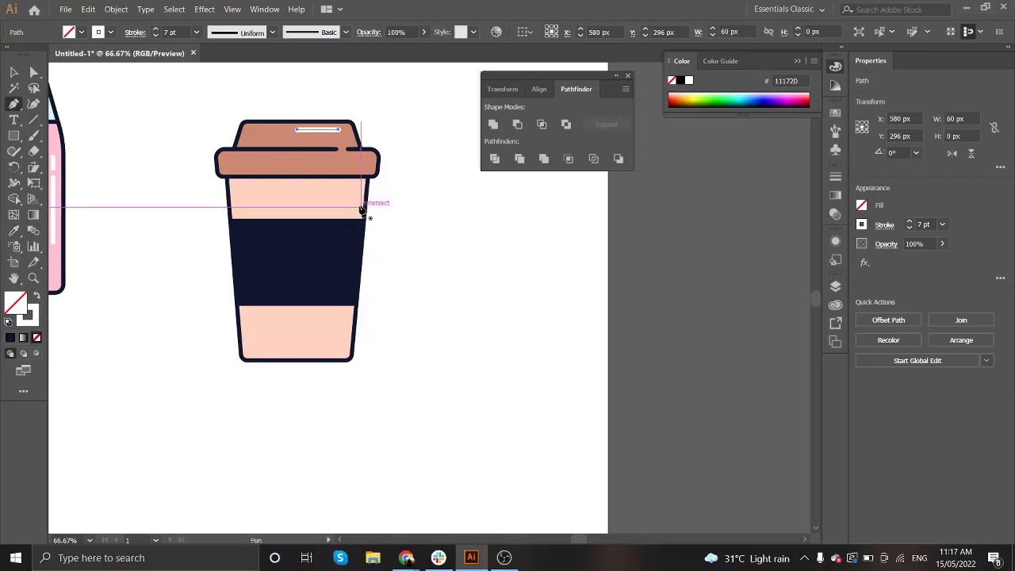
click(343, 319)
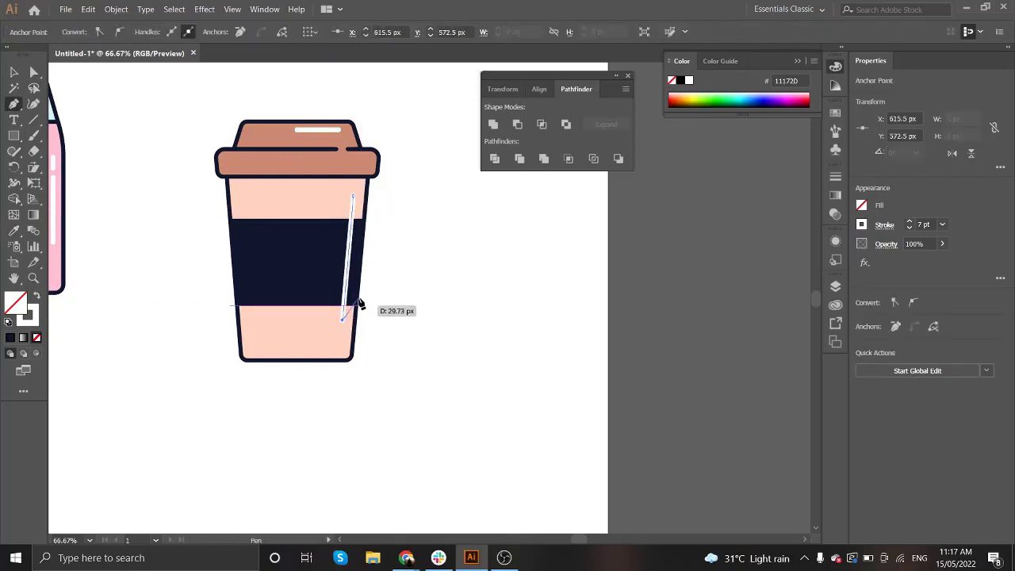
key(v)
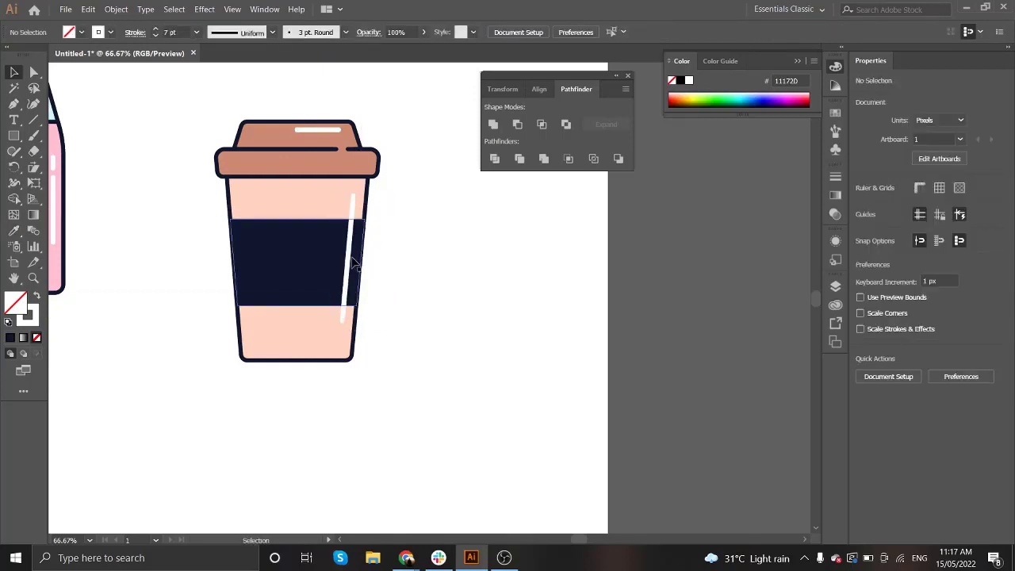
click(909, 223)
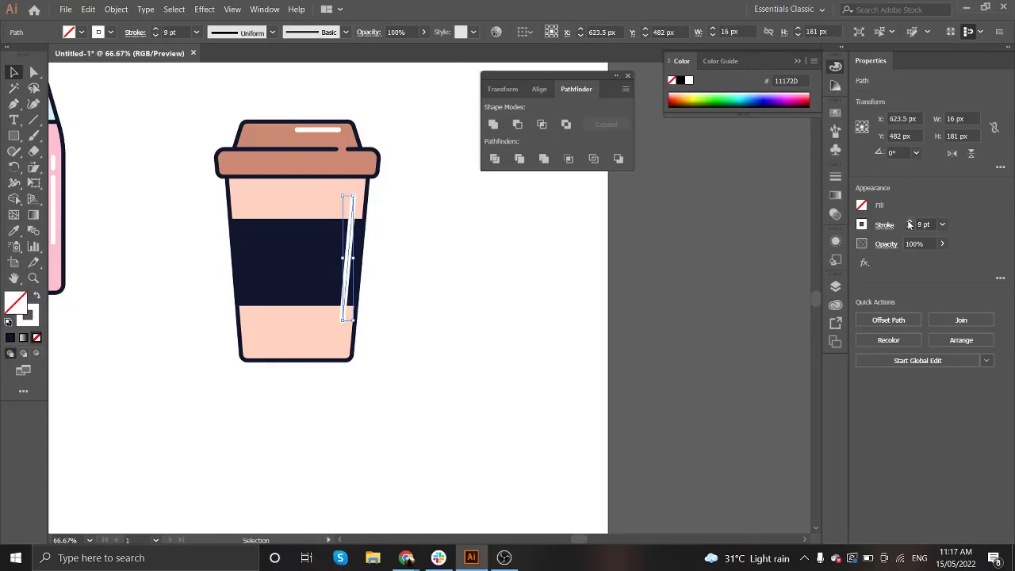
scroll(394, 325, up, 1)
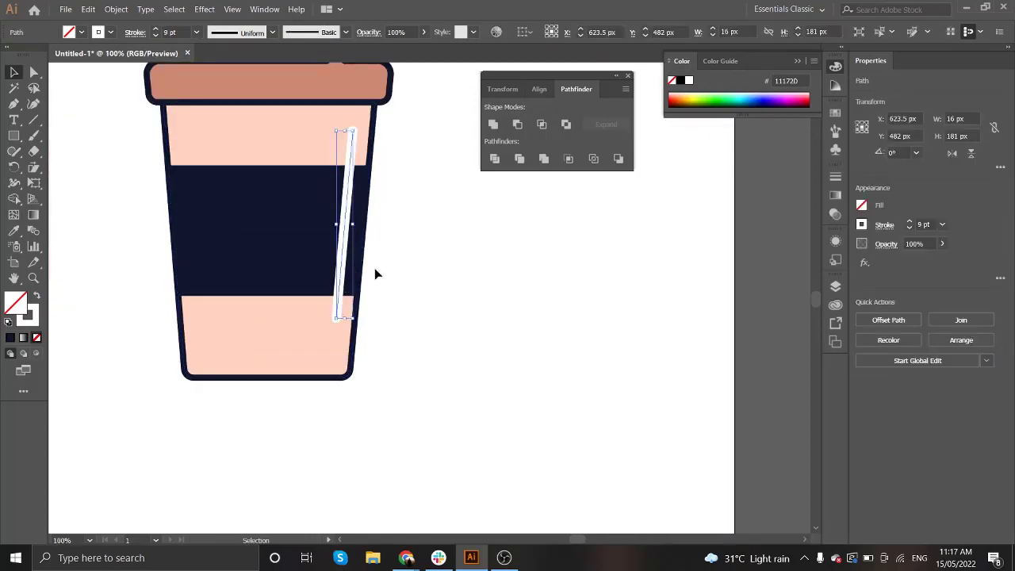
Step: Split the side highlight into two pieces and pull its top end into the navy band
key(plus)
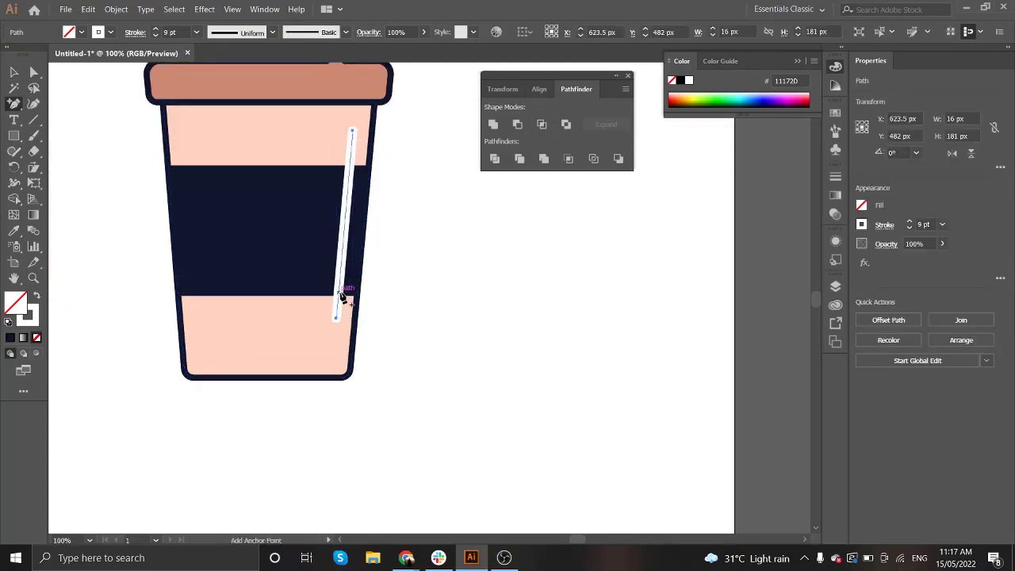
click(339, 285)
key(a)
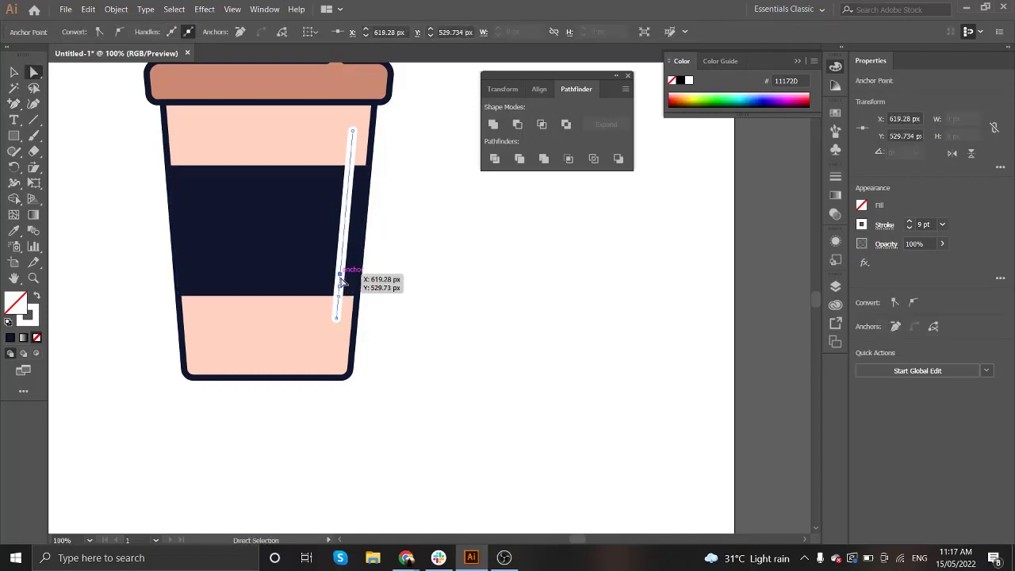
click(343, 279)
key(Delete)
click(393, 279)
scroll(404, 274, down, 1)
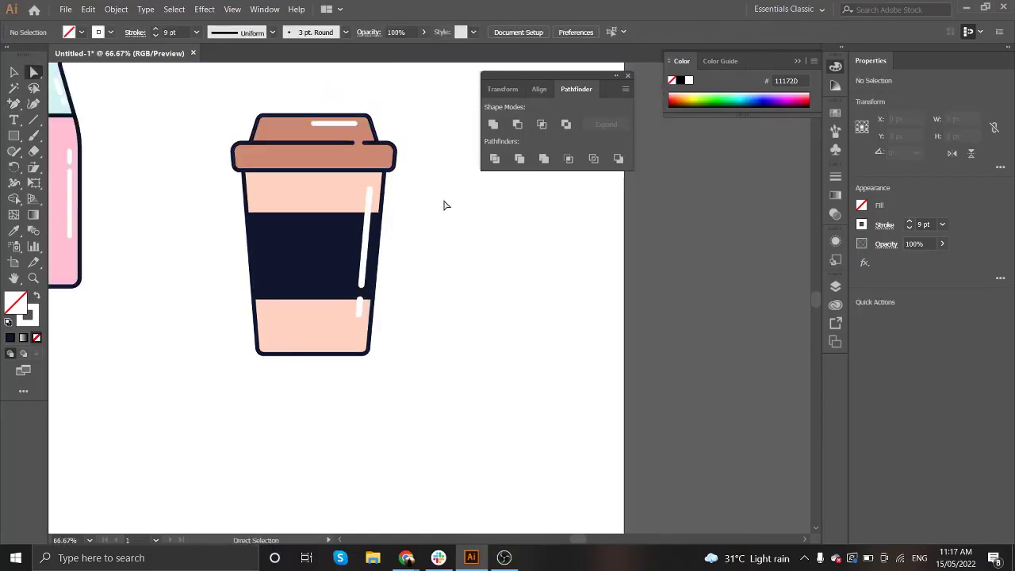
scroll(444, 205, down, 1)
scroll(419, 258, up, 1)
click(373, 222)
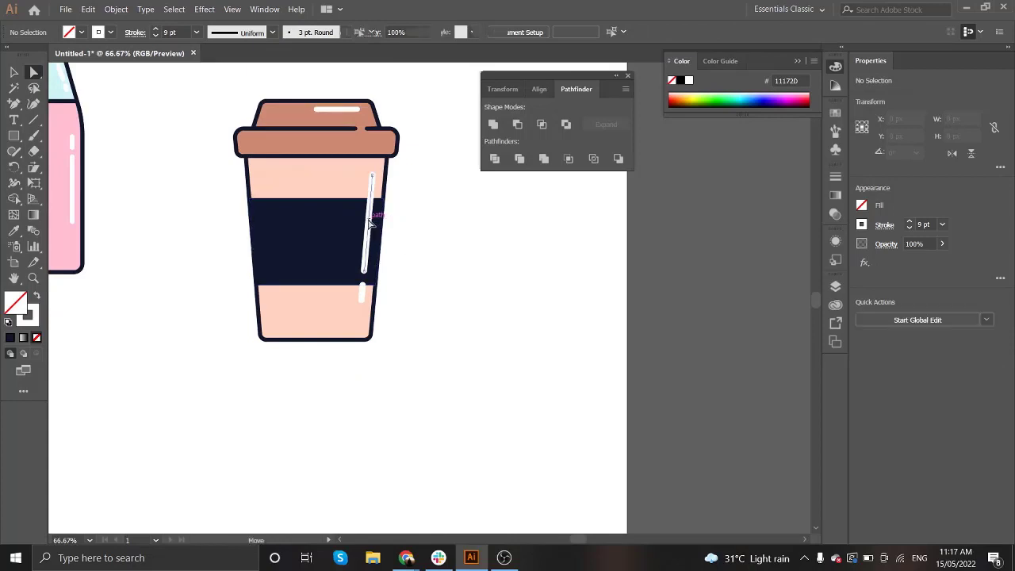
drag(382, 173, 370, 206)
scroll(382, 219, up, 1)
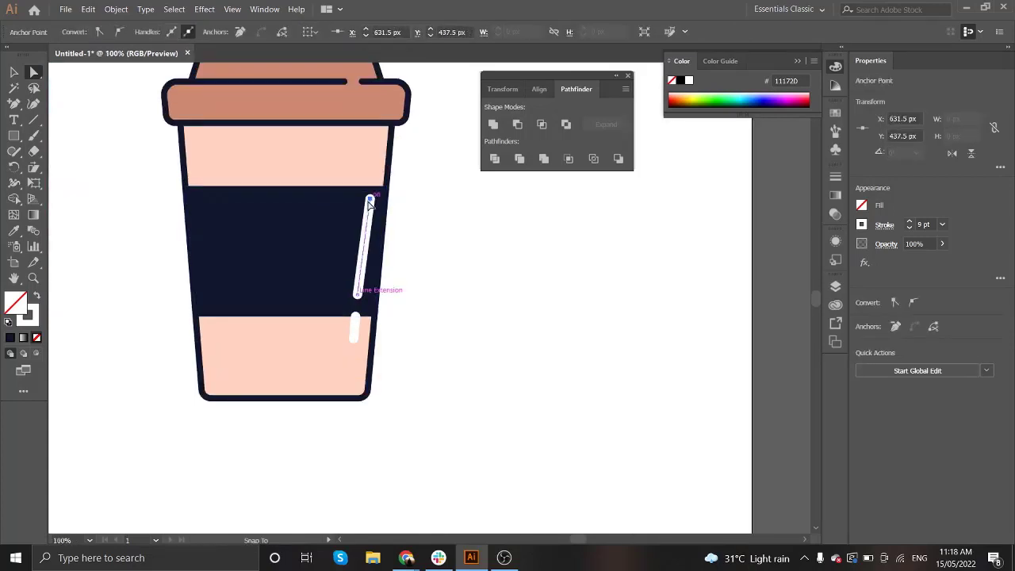
click(421, 311)
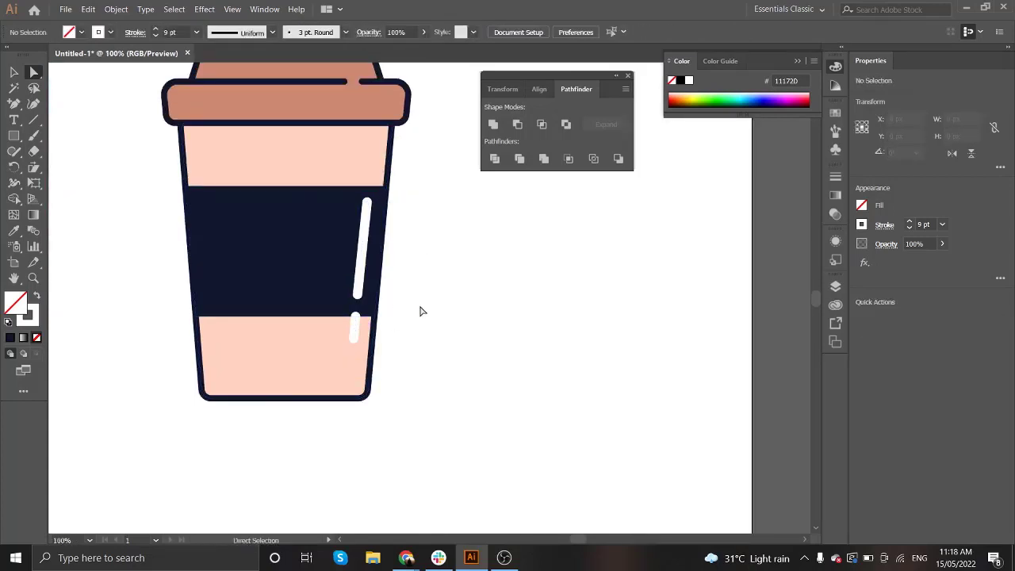
Step: Add a short navy stroke line just below the lid, then select the whole cup
key(p)
click(196, 137)
click(279, 139)
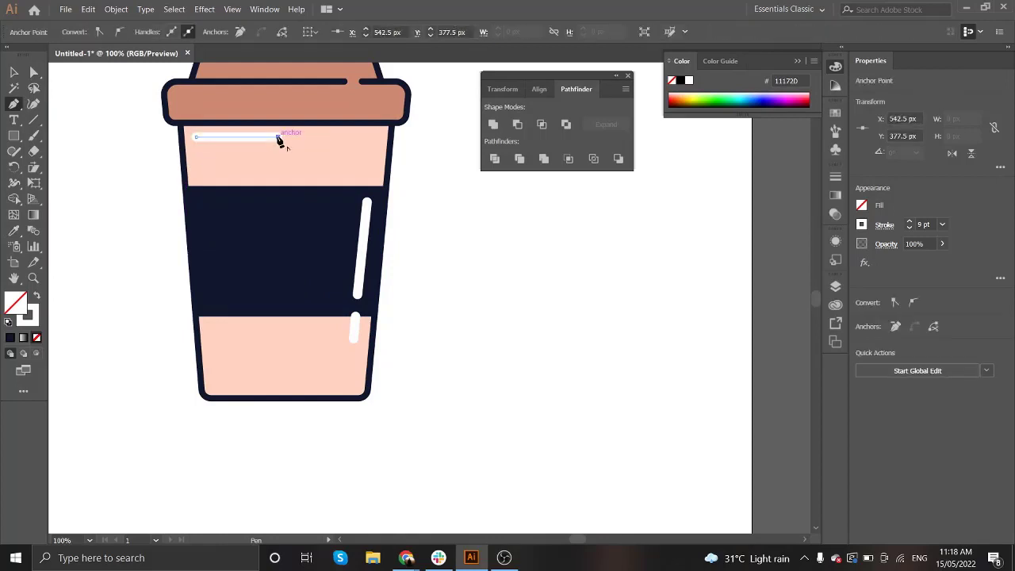
key(ctrl+minus)
key(i)
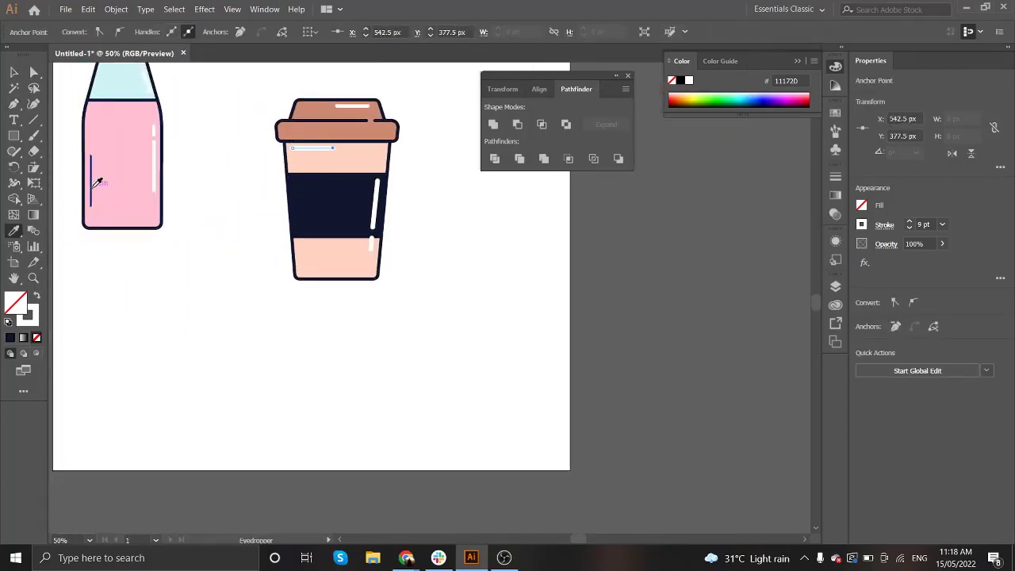
click(96, 218)
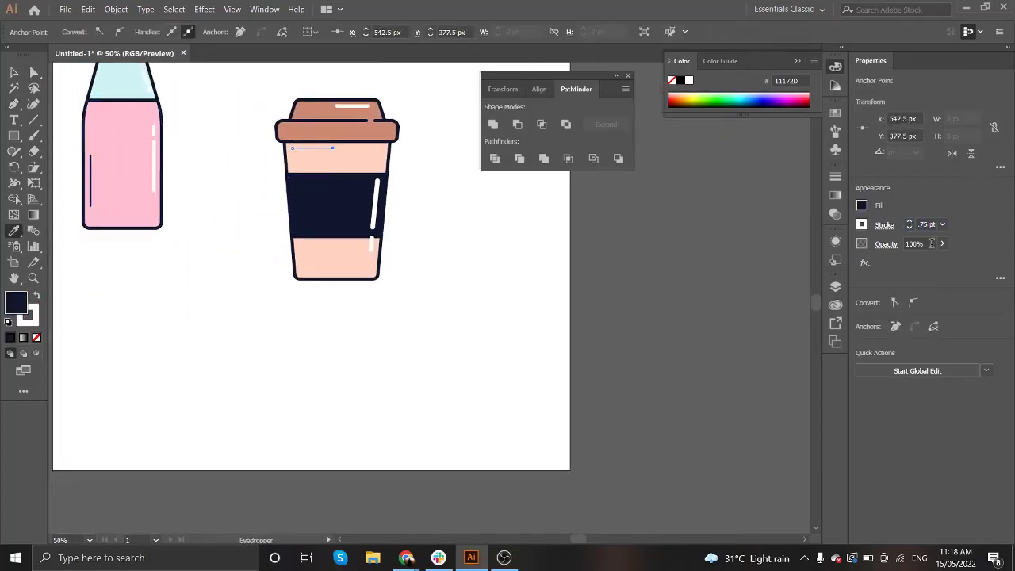
key(shift+x)
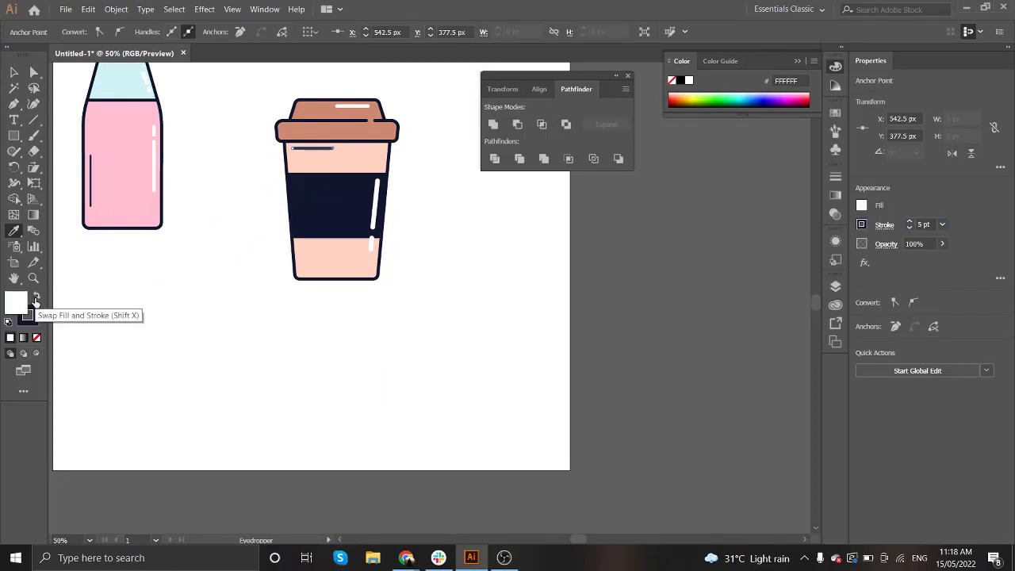
click(884, 224)
key(ctrl+minus)
key(v)
click(214, 111)
scroll(214, 111, up, 1)
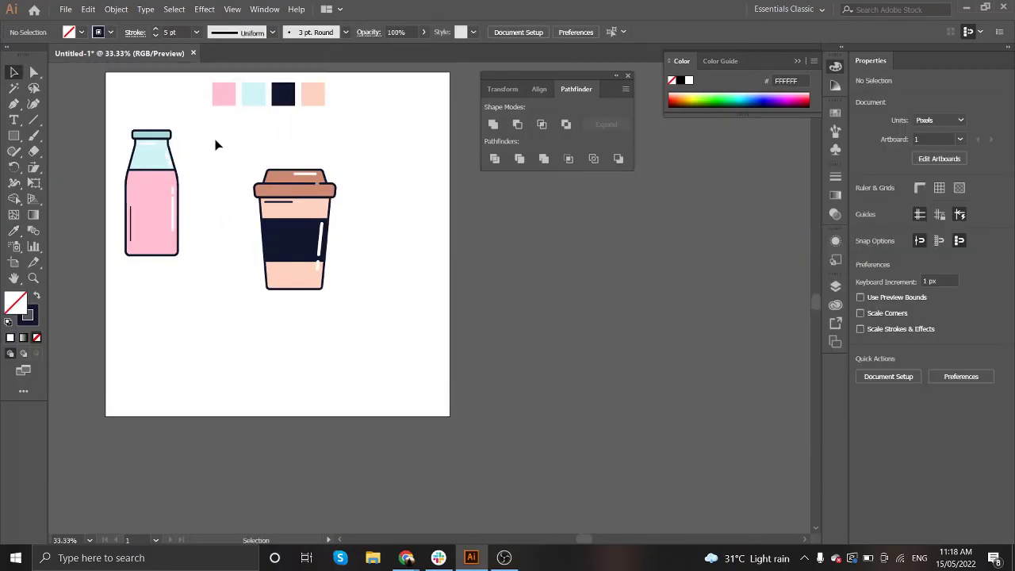
mouse_move(227, 136)
mouse_down()
mouse_move(375, 303)
mouse_move(325, 276)
mouse_move(336, 289)
mouse_up()
Step: Expand the cup's strokes into filled shapes with Object > Expand
click(116, 8)
click(139, 132)
key(Return)
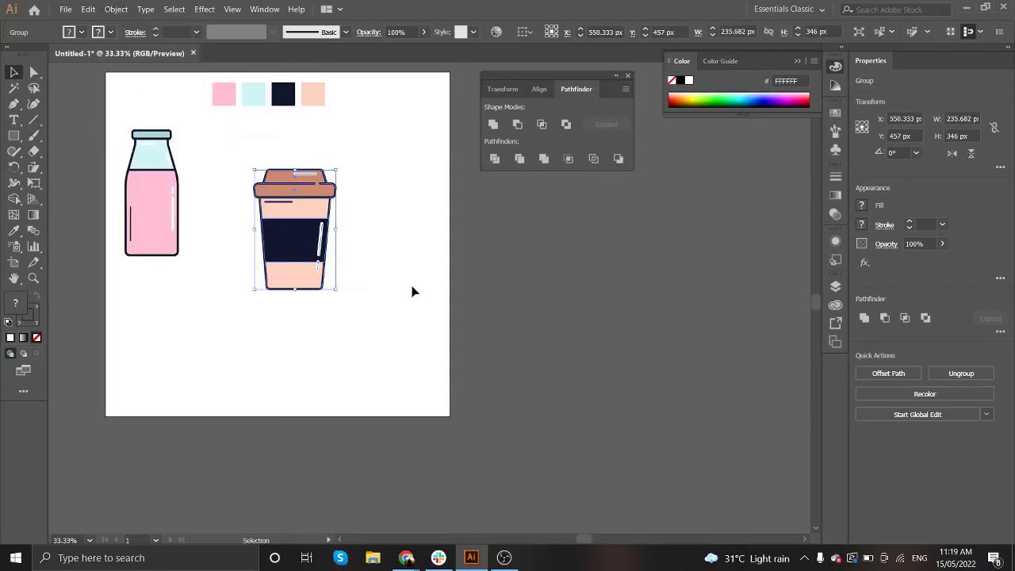
Step: Move the expanded cup left so it sits beside the milk bottle
drag(233, 145, 352, 320)
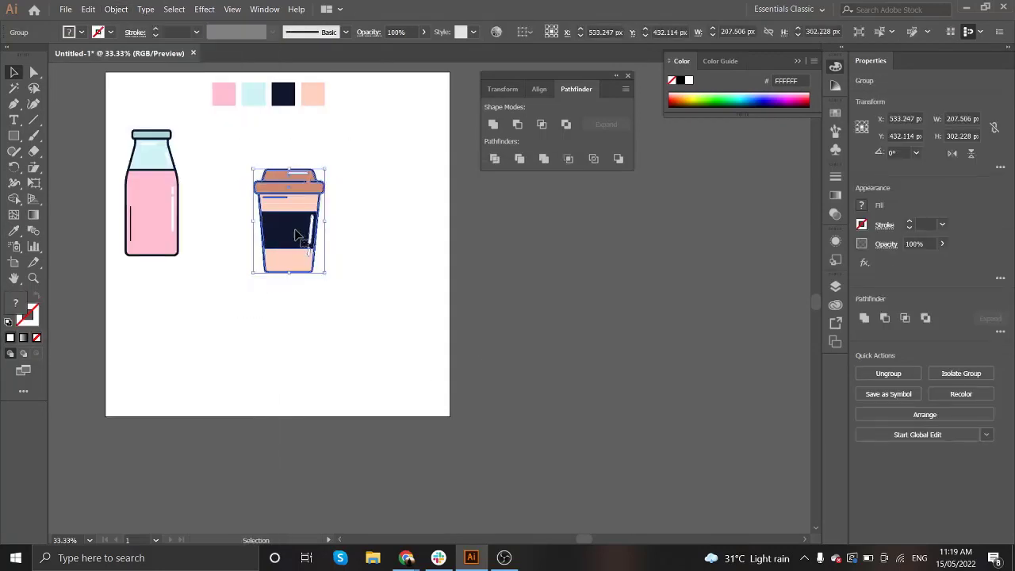
drag(294, 230, 233, 215)
click(349, 226)
drag(349, 226, 325, 236)
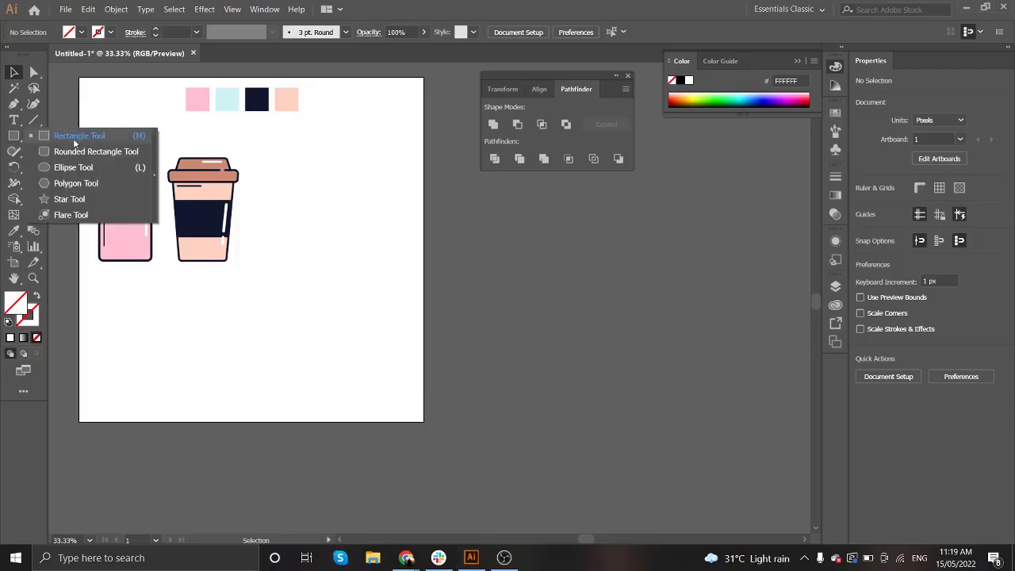
Step: Draw a light-blue square with a dark navy stroke to the right of the cup
drag(17, 141, 80, 133)
drag(286, 183, 358, 255)
key(i)
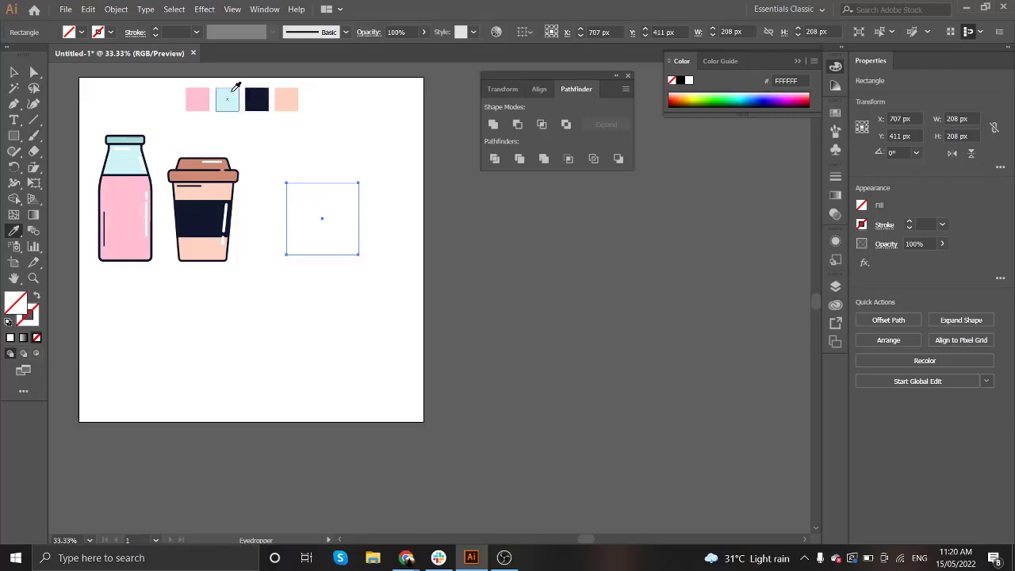
click(227, 96)
key(v)
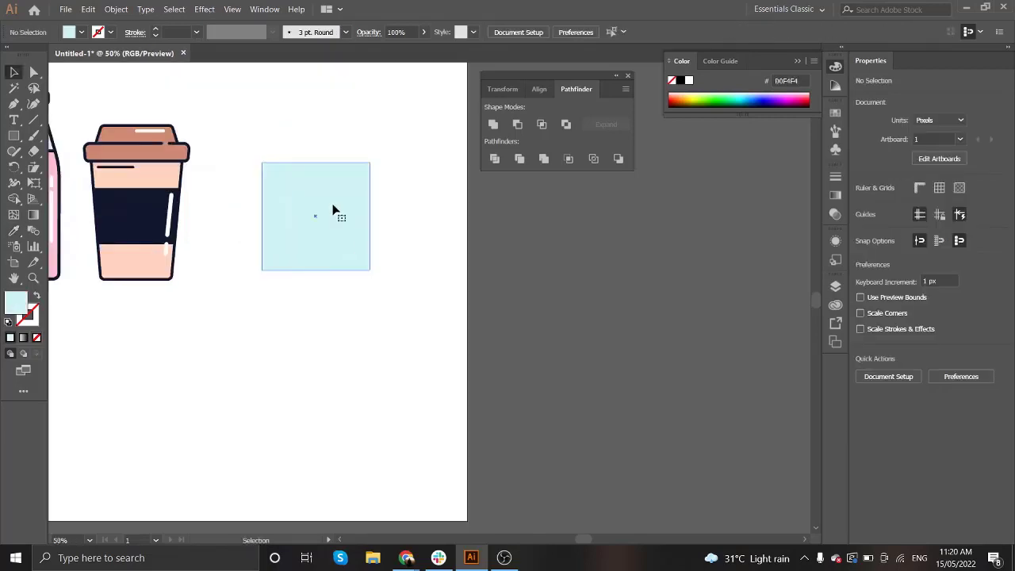
double_click(28, 316)
key(Return)
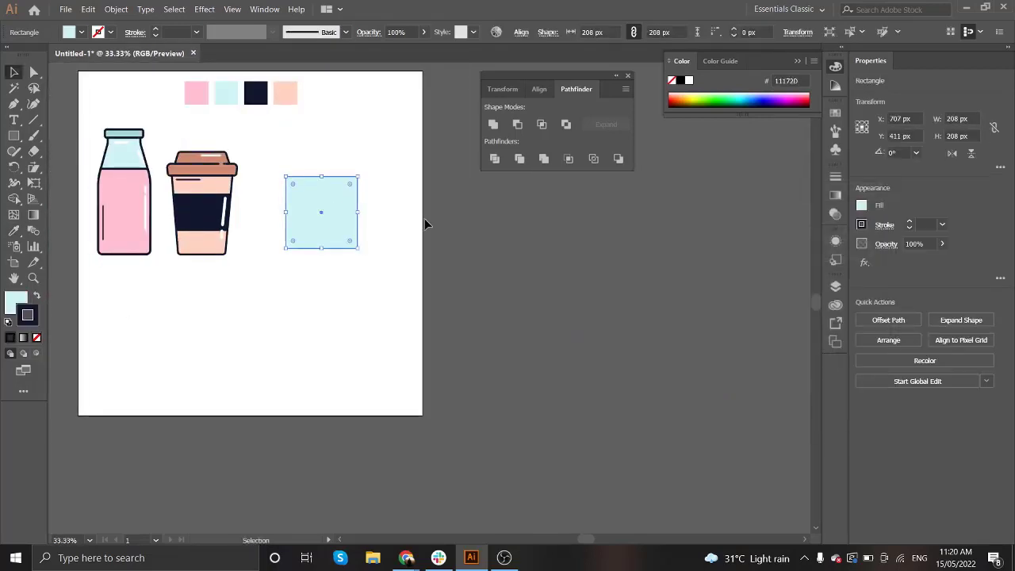
click(418, 235)
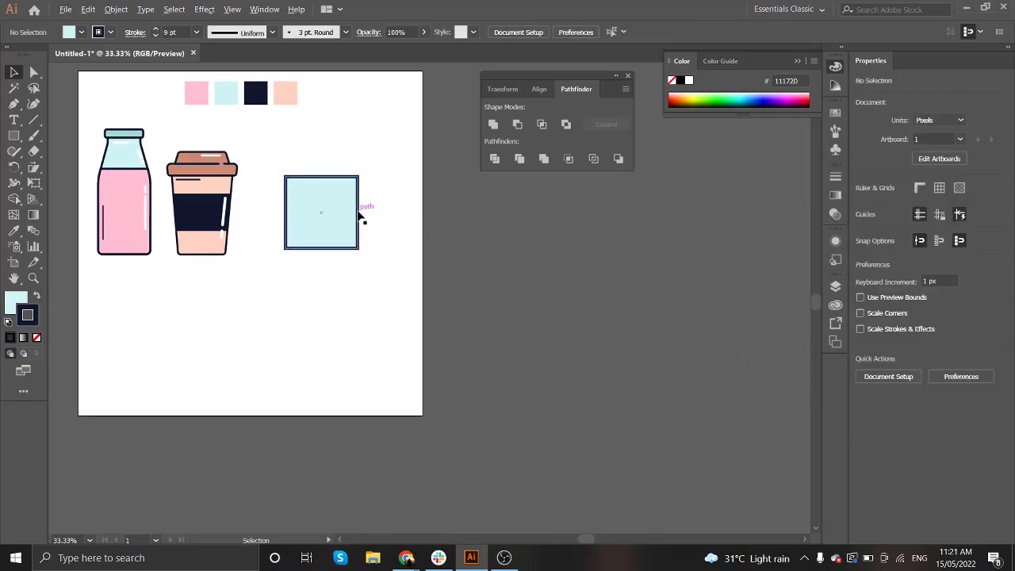
Step: Round the square's two bottom corners to form the mug body
scroll(361, 216, up, 1)
click(315, 167)
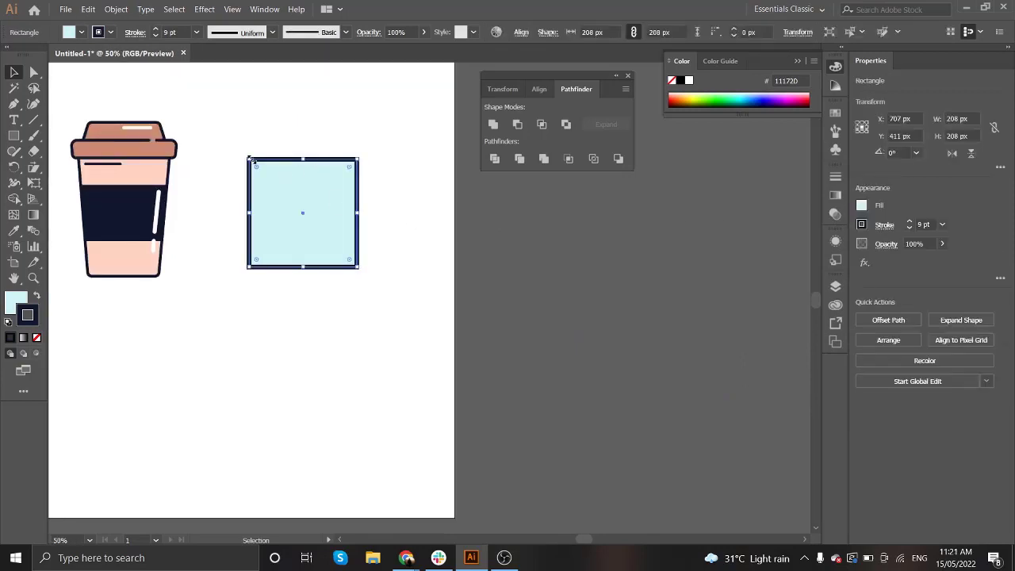
key(a)
drag(221, 246, 400, 297)
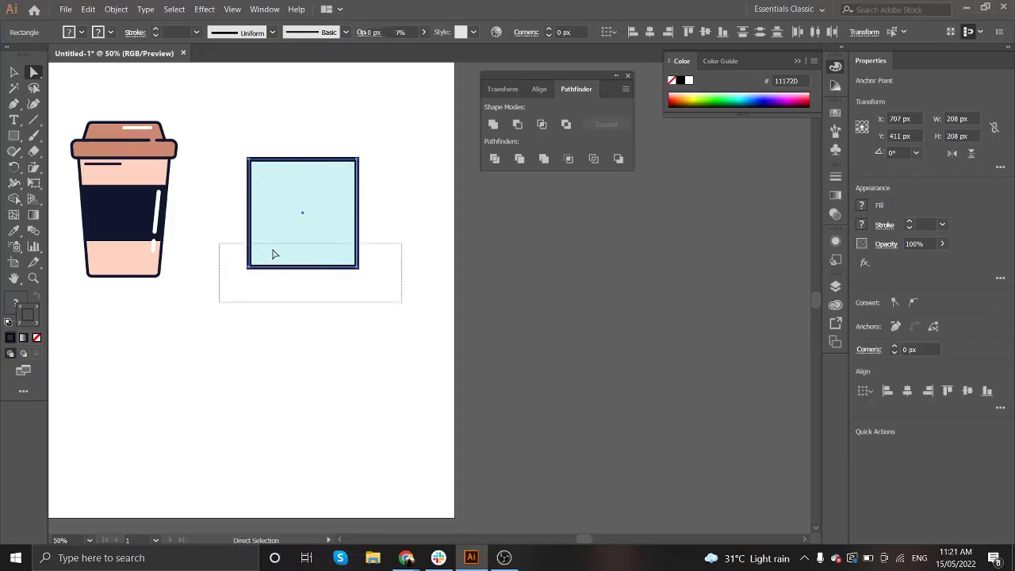
mouse_move(256, 260)
mouse_down()
mouse_move(305, 218)
mouse_move(290, 226)
mouse_up()
key(ctrl+shift+a)
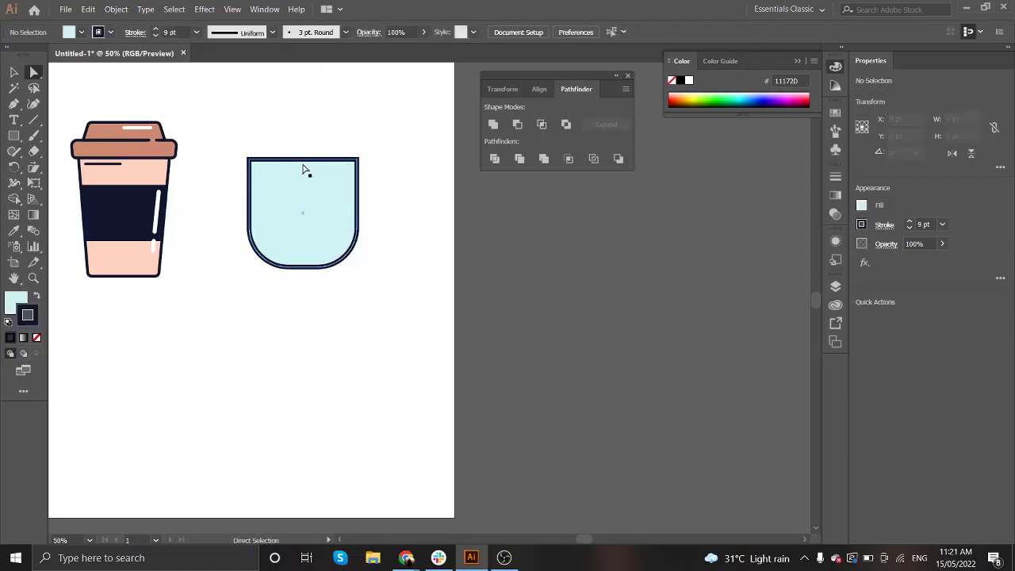
Step: Draw a dark-outlined light-blue circle beside the body and shrink a copy into an inner circle
drag(16, 137, 121, 172)
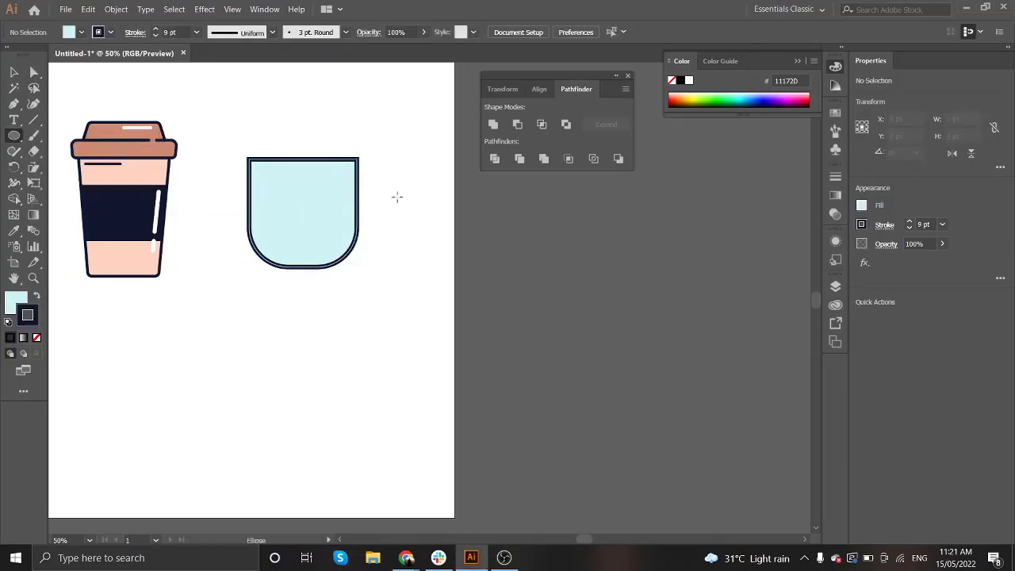
drag(383, 179, 446, 241)
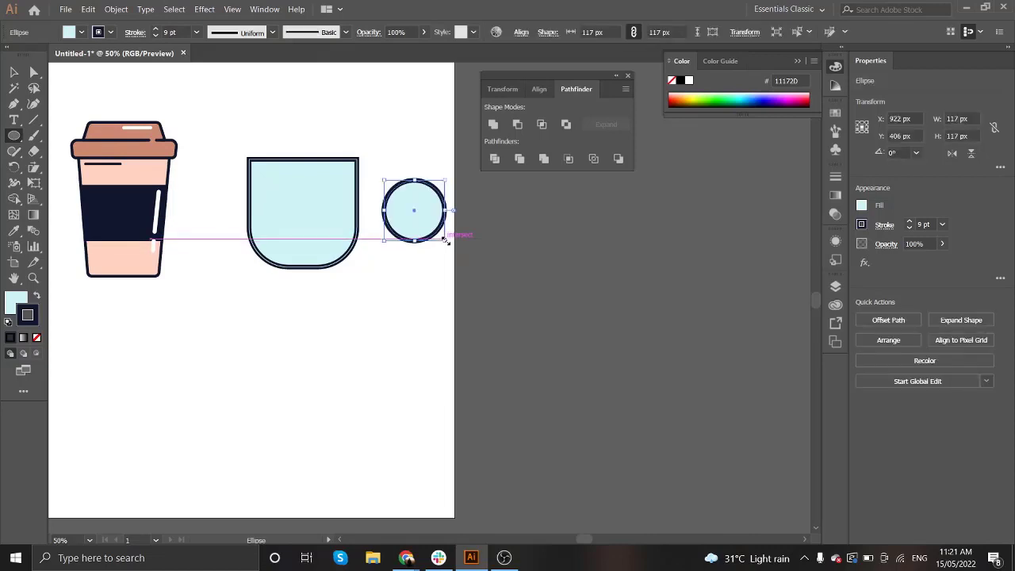
key(slash)
key(ctrl+z)
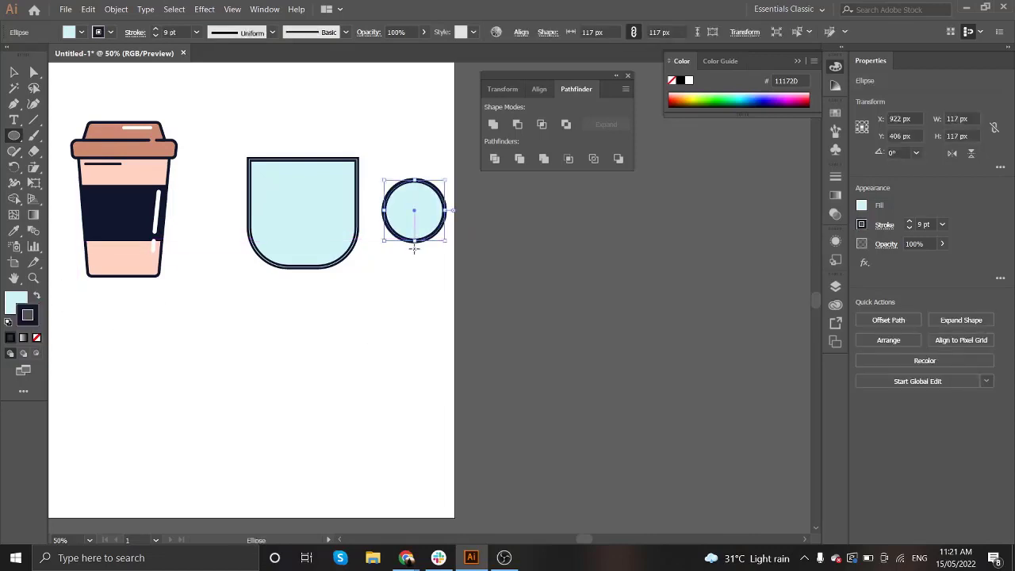
key(v)
click(403, 281)
click(414, 211)
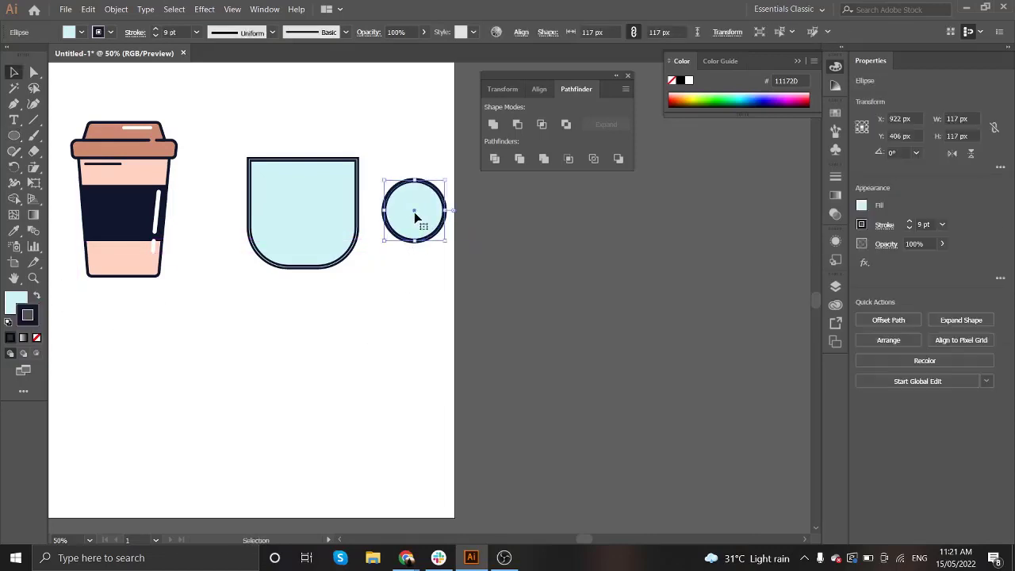
click(116, 9)
key(Escape)
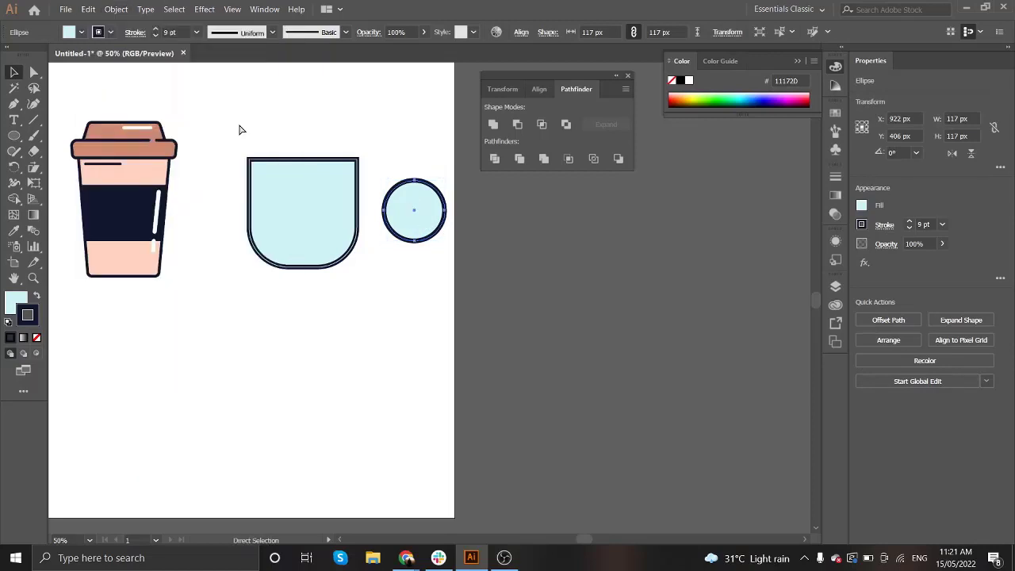
drag(444, 181, 409, 201)
Step: Nudge the light-blue mug body up slightly
click(419, 141)
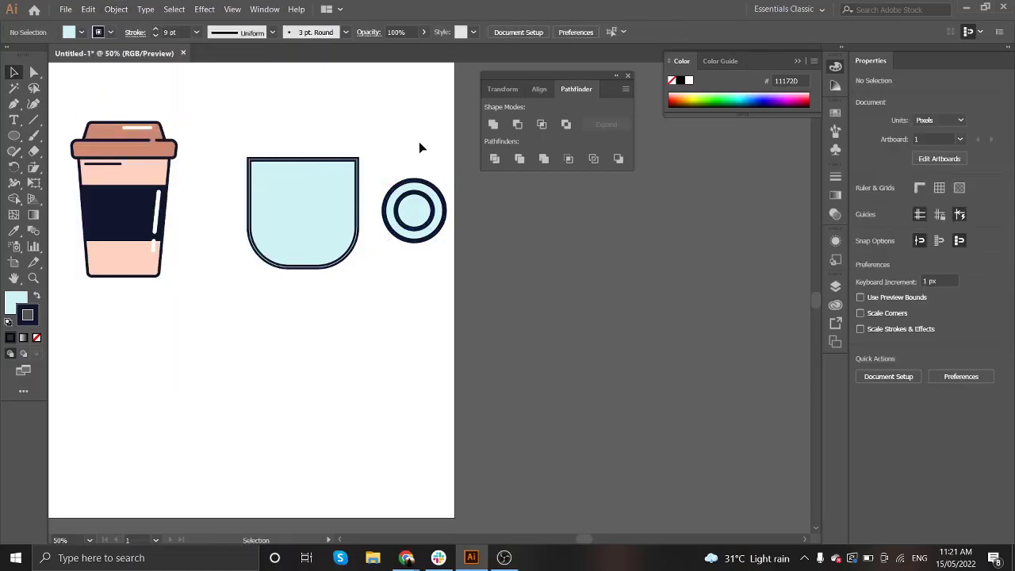
scroll(399, 146, up, 1)
click(269, 159)
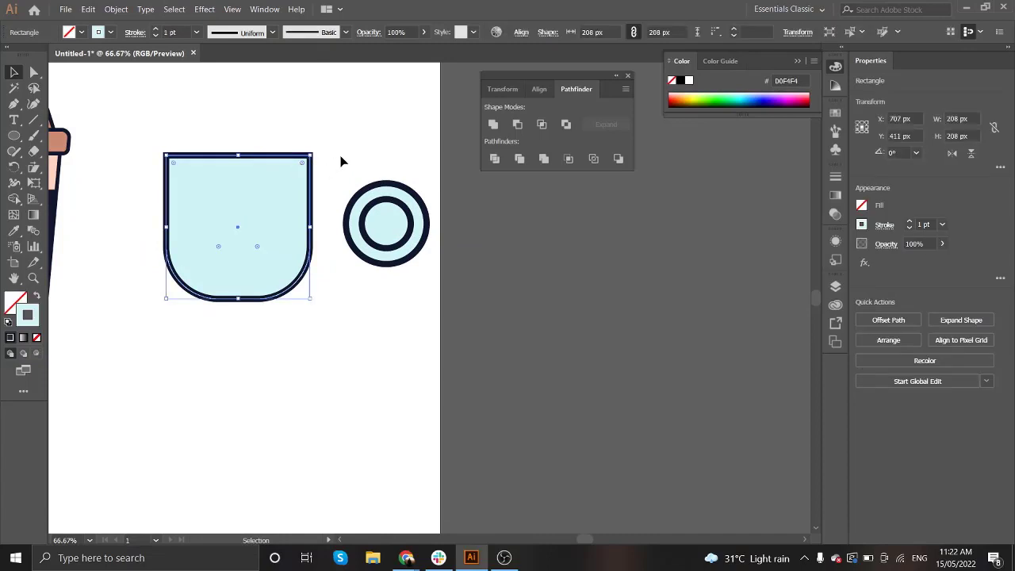
drag(238, 158, 238, 145)
click(372, 132)
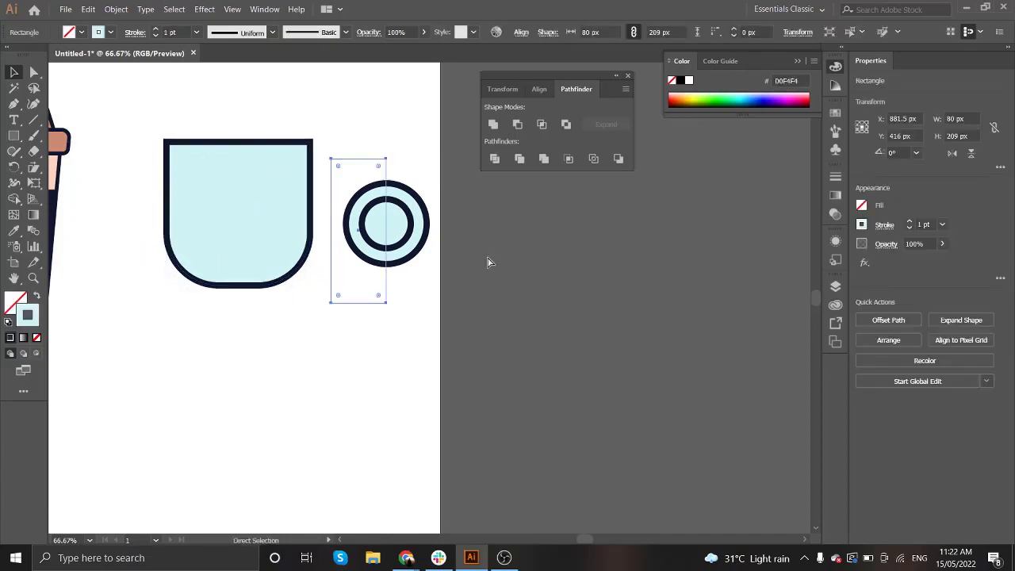
Step: Remove the circles' outlines and cut away their left half with Minus Front, leaving a half ring
drag(378, 161, 384, 331)
key(slash)
click(385, 332)
key(m)
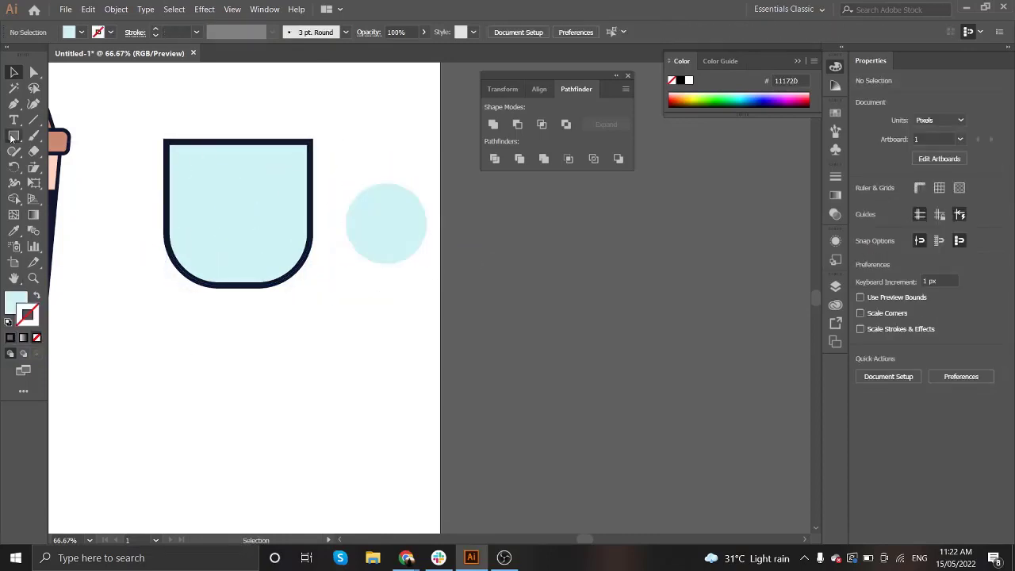
drag(331, 154, 387, 302)
key(v)
click(517, 124)
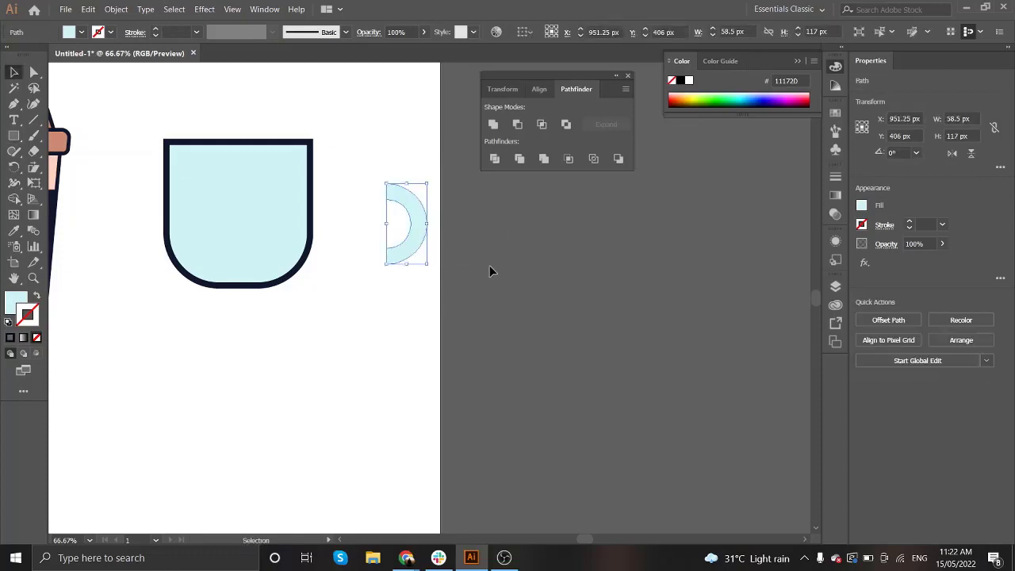
Step: Give the half ring the body's dark outline and place it on the body's right side
key(i)
click(203, 241)
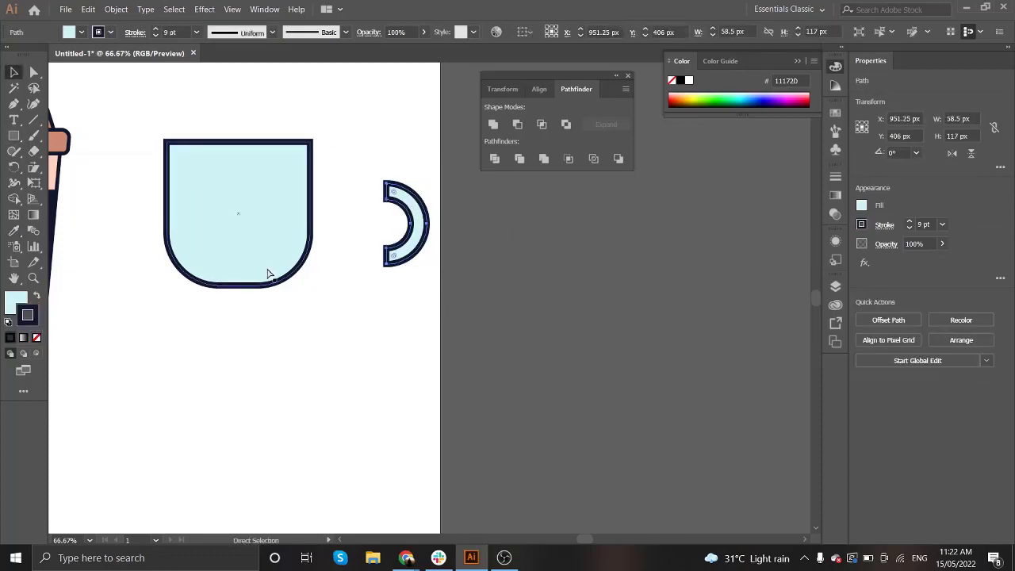
key(ctrl+z)
key(i)
click(302, 279)
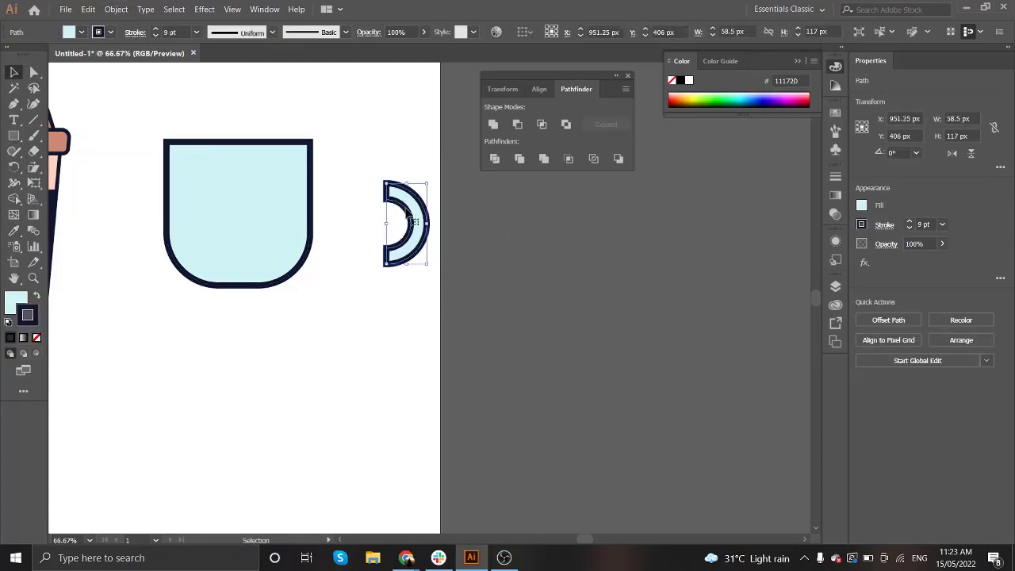
drag(412, 222, 354, 201)
Step: Shorten the handle from its bottom edge
scroll(355, 270, down, 1)
scroll(375, 314, up, 3)
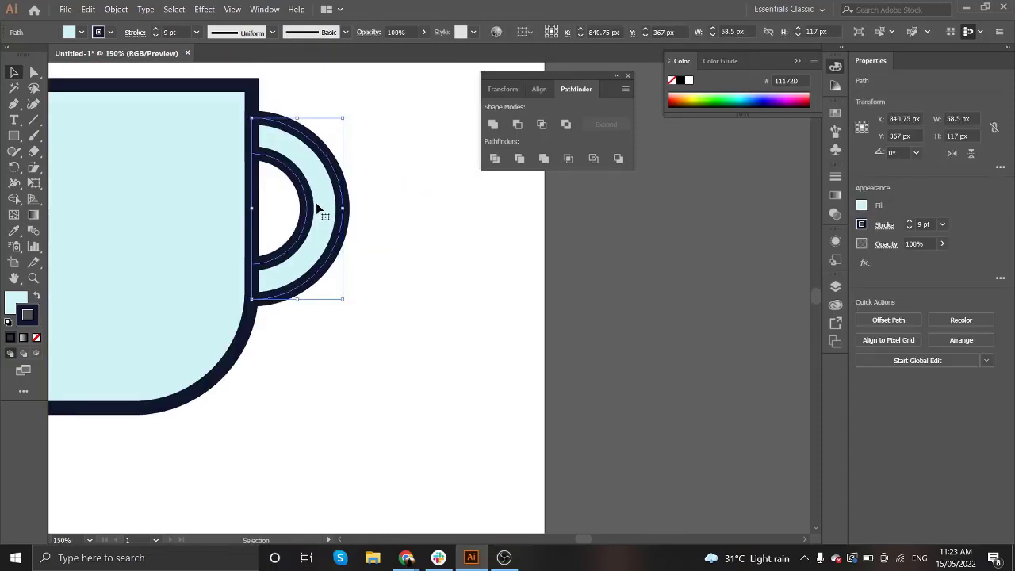
drag(427, 283, 186, 204)
drag(343, 208, 351, 207)
click(431, 291)
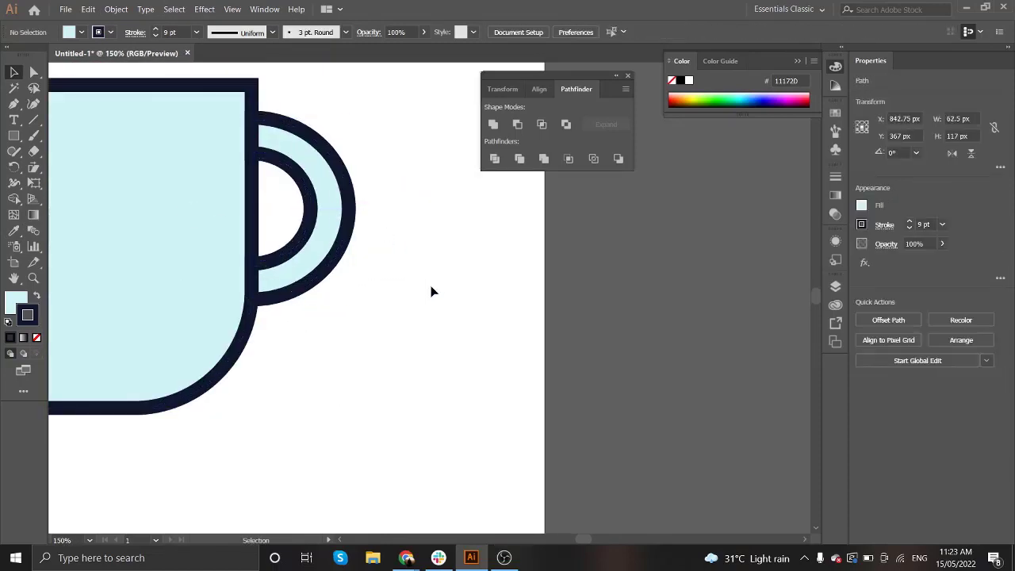
key(ctrl+z)
key(ctrl+z)
key(ctrl+shift+z)
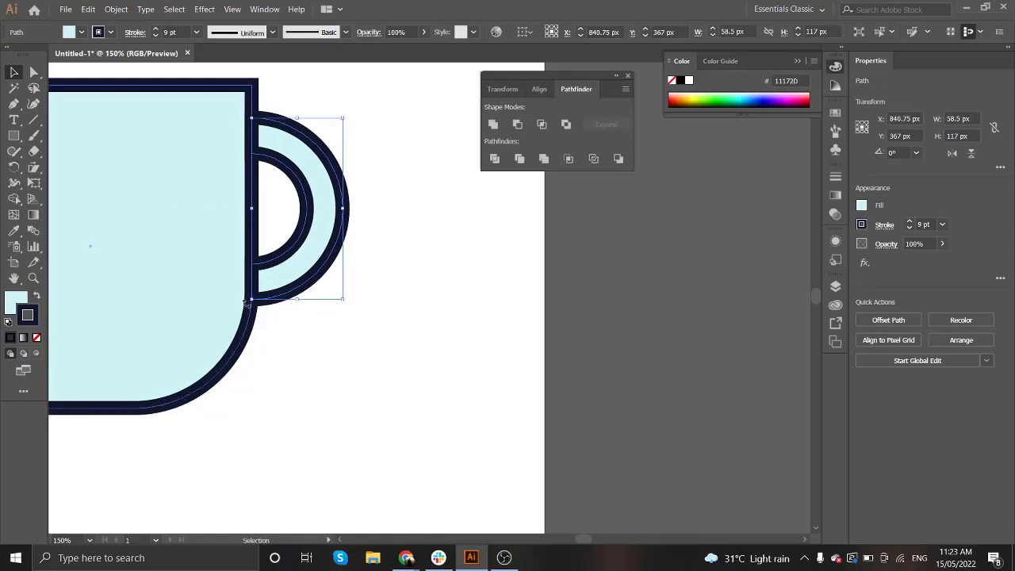
drag(296, 299, 294, 275)
key(ctrl+minus)
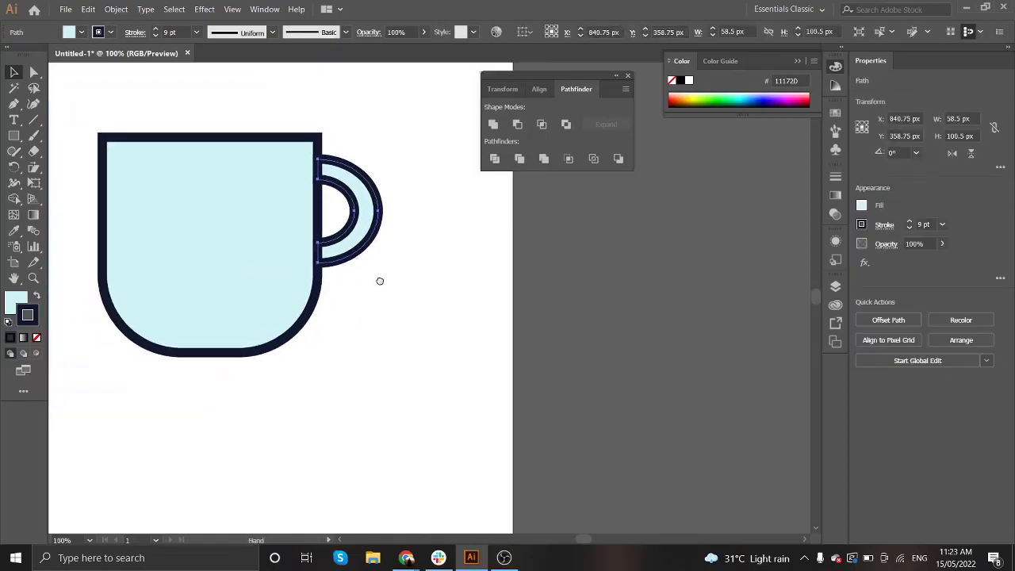
Step: Resize the handle and scale the mug body down to 179 px
click(214, 354)
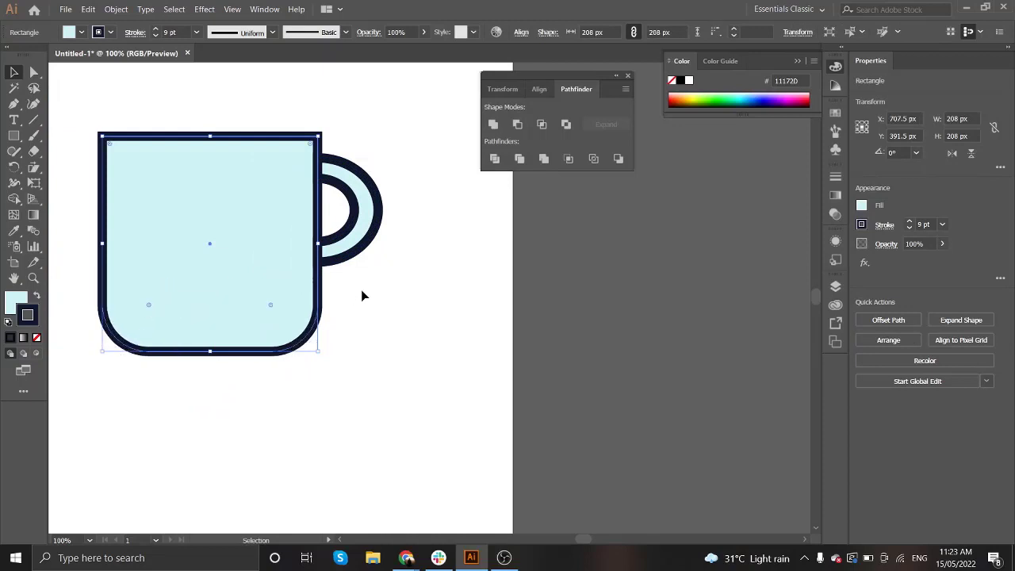
click(351, 256)
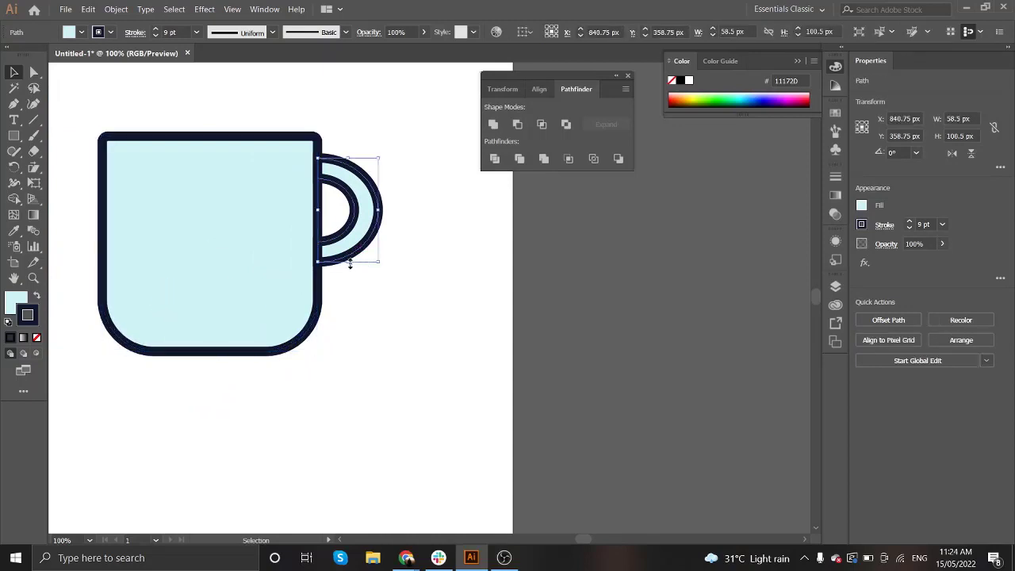
click(419, 278)
click(347, 169)
drag(382, 153, 370, 181)
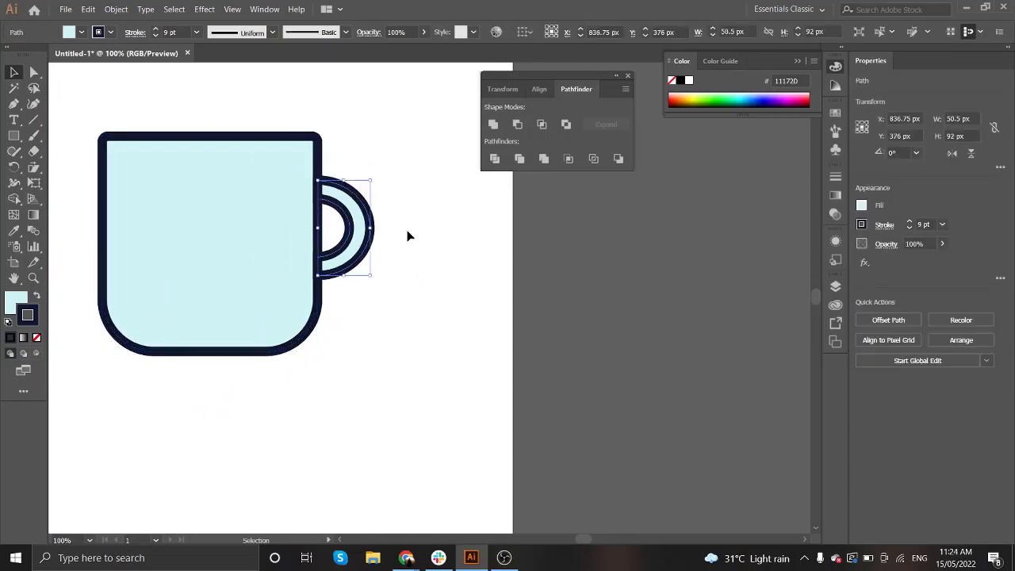
drag(371, 228, 381, 224)
click(125, 148)
drag(97, 132, 129, 165)
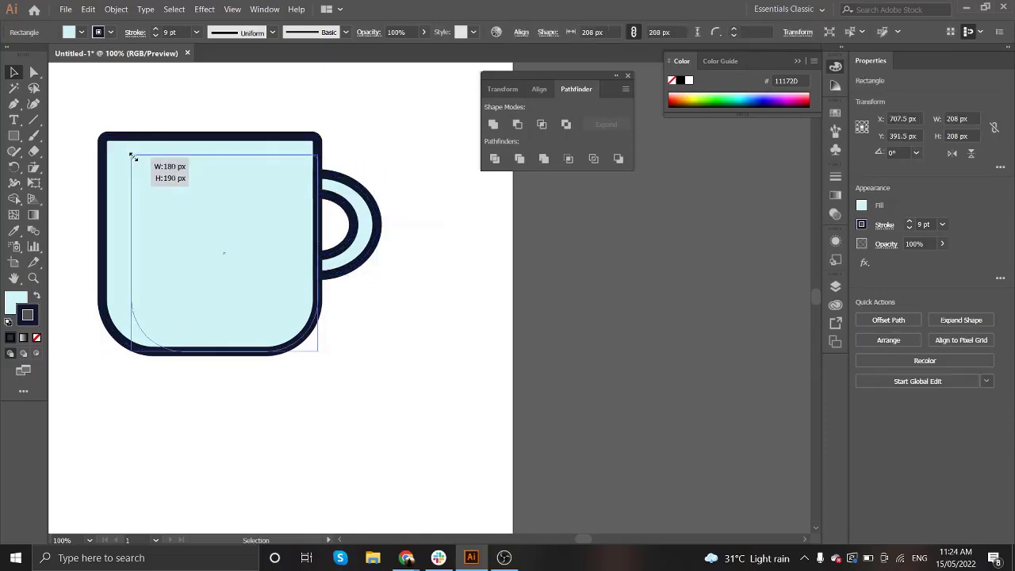
drag(264, 172, 264, 149)
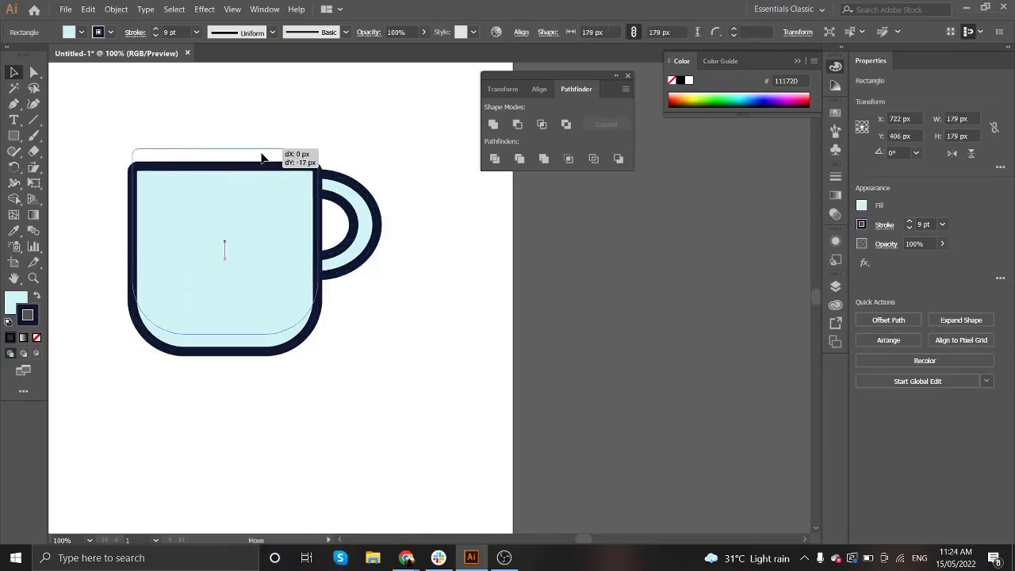
click(419, 276)
Step: Unite the handle and body into one dark-outlined mug shape
click(385, 233)
shift+click(313, 152)
click(492, 124)
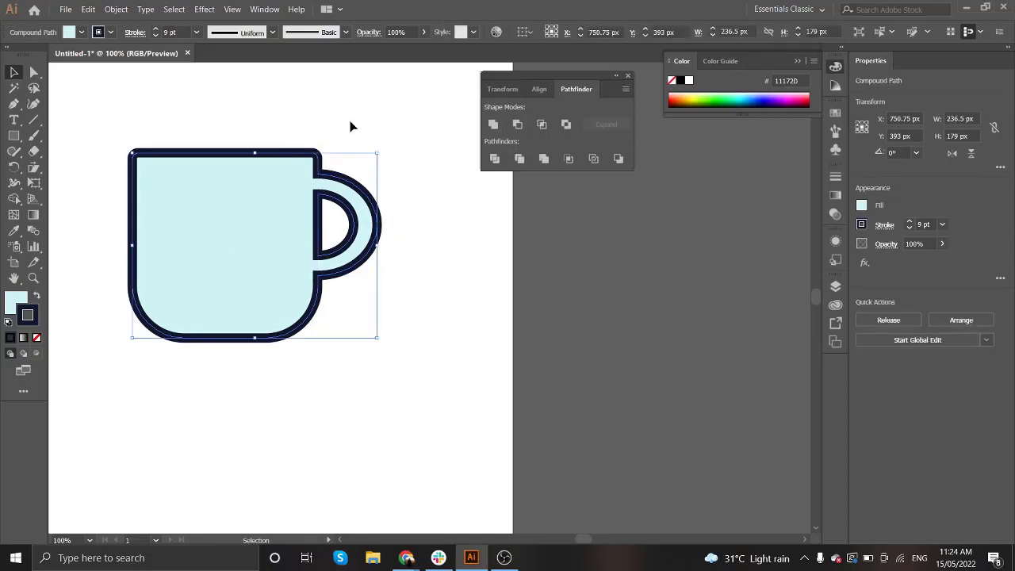
click(351, 124)
click(316, 160)
click(872, 229)
Step: Draw a vertical highlight line on the mug's right side
key(ctrl+minus)
key(ctrl+minus)
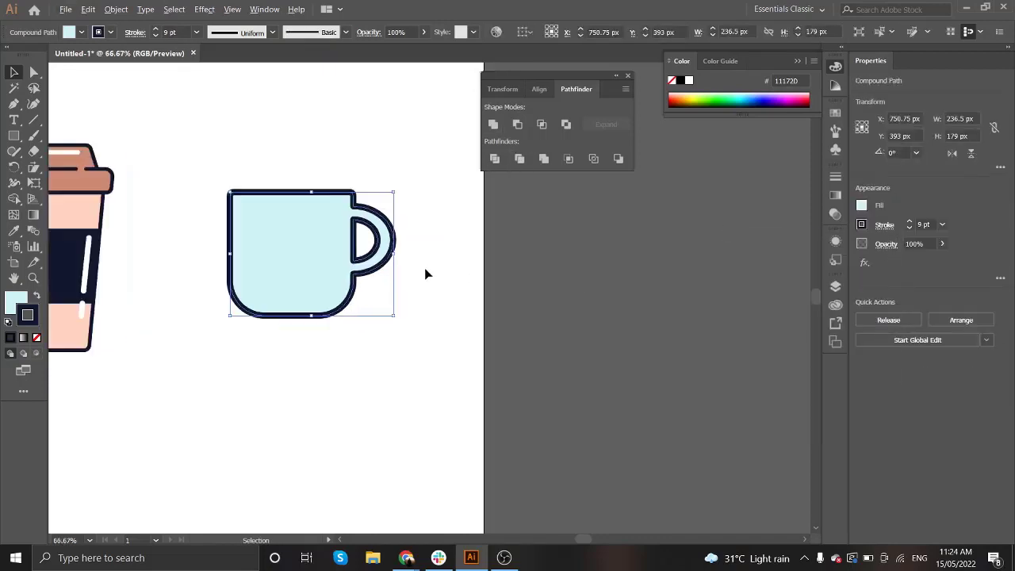
click(440, 283)
key(ctrl+plus)
key(p)
click(362, 207)
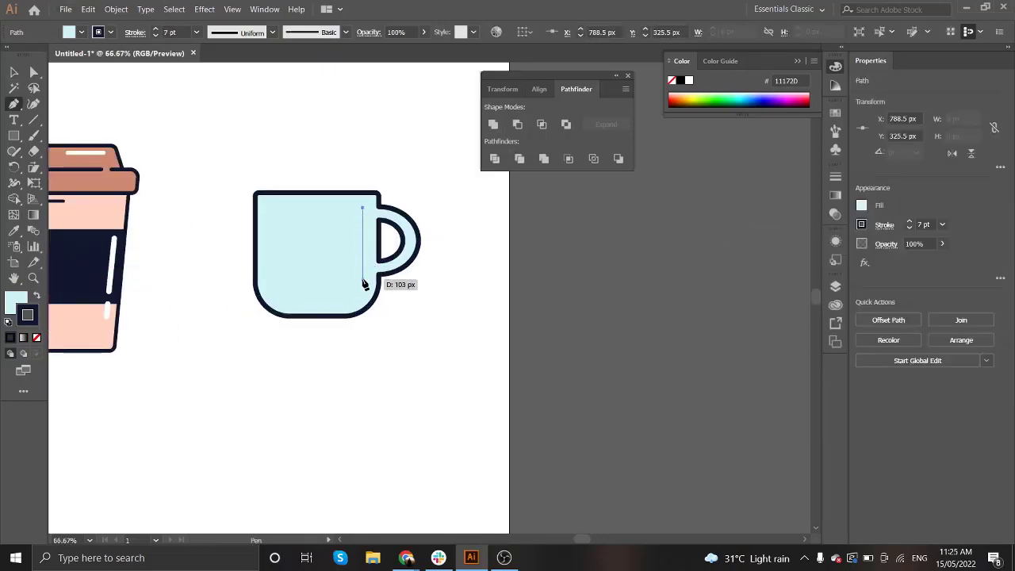
click(364, 283)
key(v)
Step: Split the highlight line into two pieces and make them white
key(ctrl+plus)
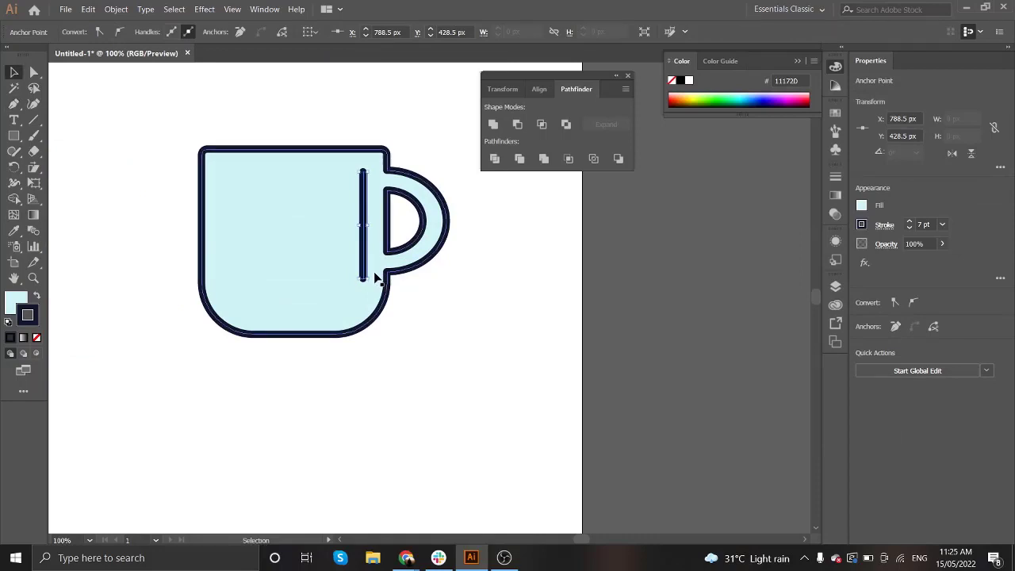
key(p)
click(362, 248)
key(a)
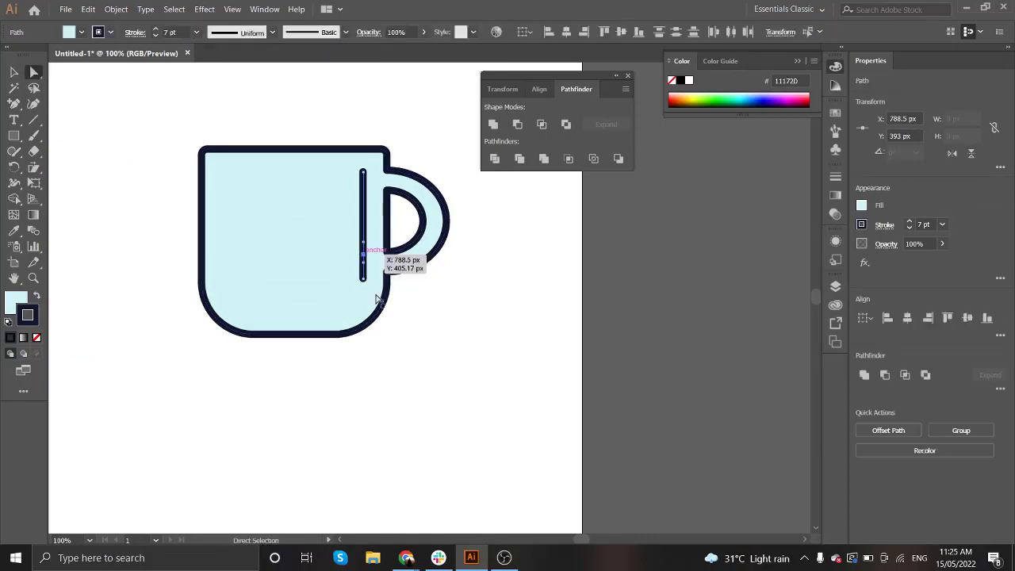
drag(362, 236, 377, 297)
click(688, 80)
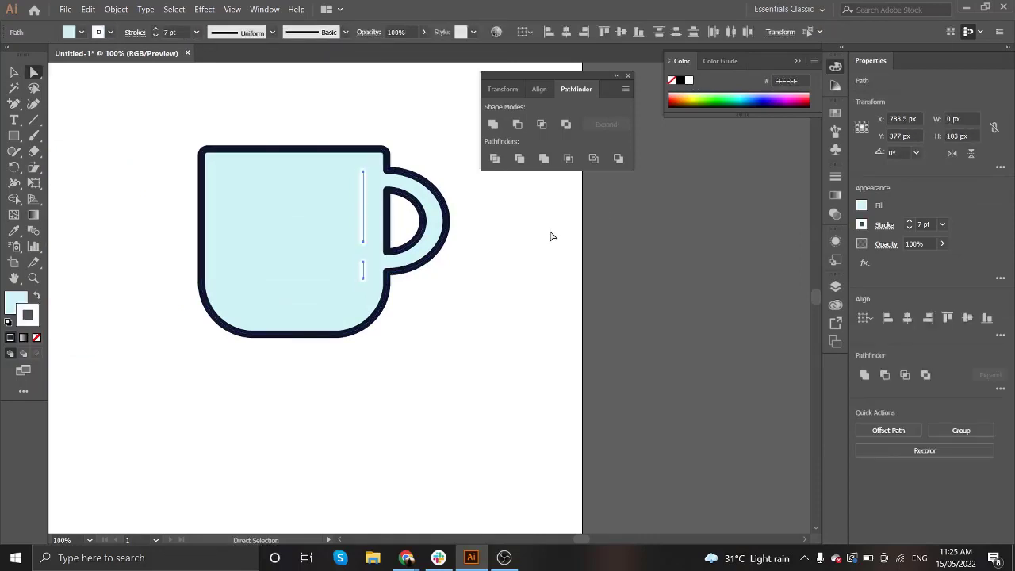
key(v)
click(658, 252)
scroll(587, 268, down, 1)
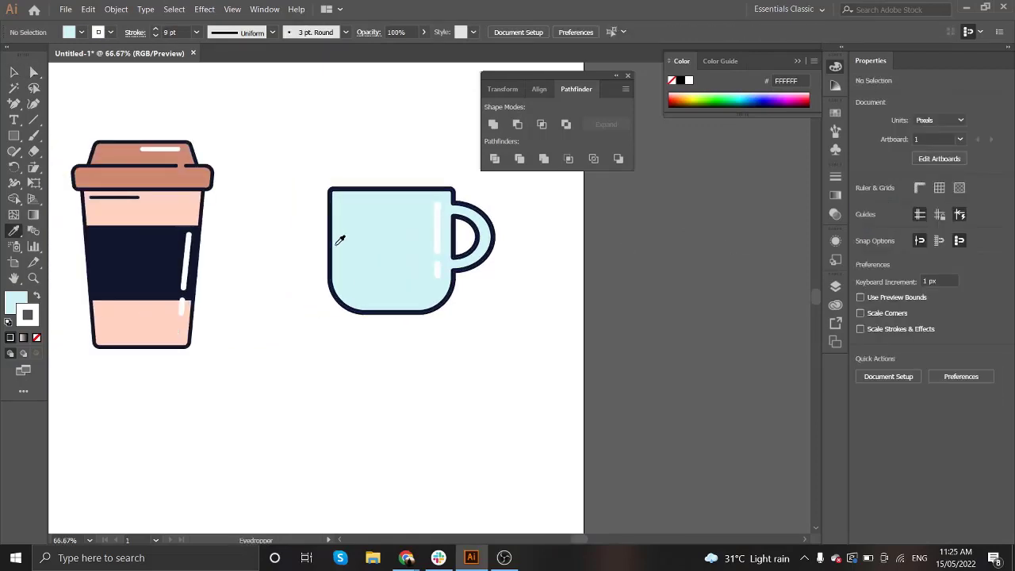
Step: Draw a short dark 5 pt vertical line inside the mug's left edge
key(p)
click(339, 214)
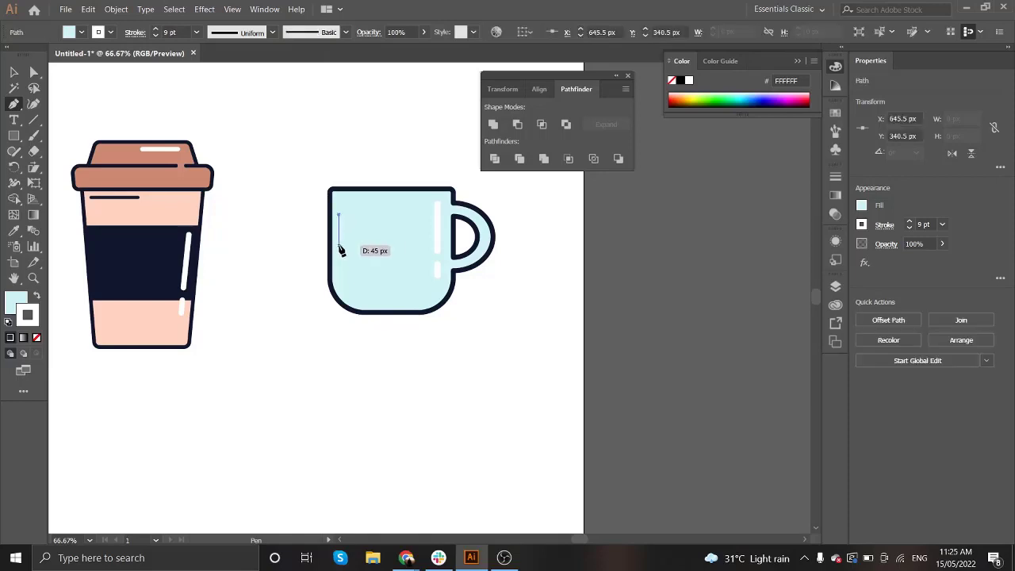
click(339, 246)
click(137, 196)
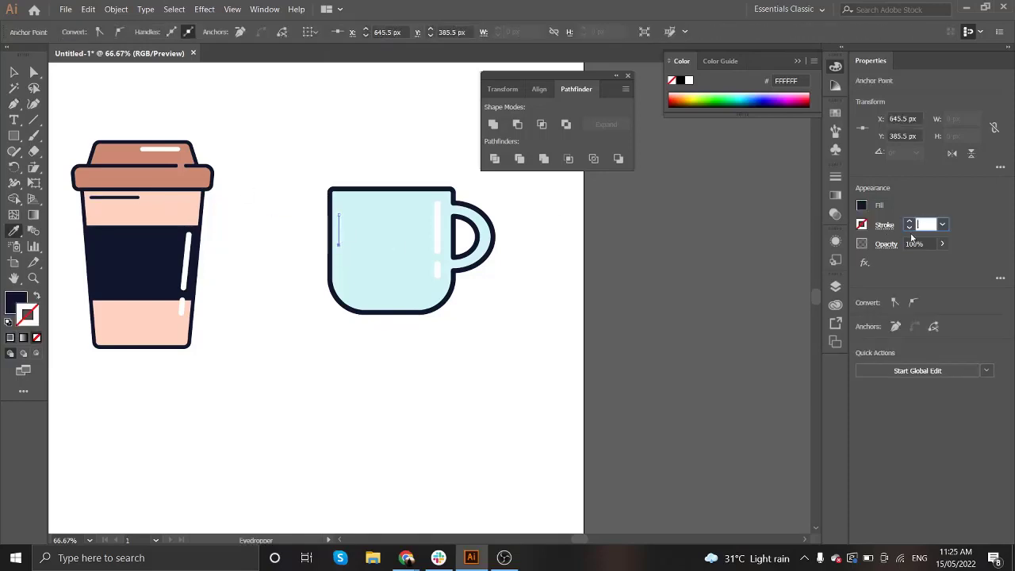
click(37, 296)
click(884, 225)
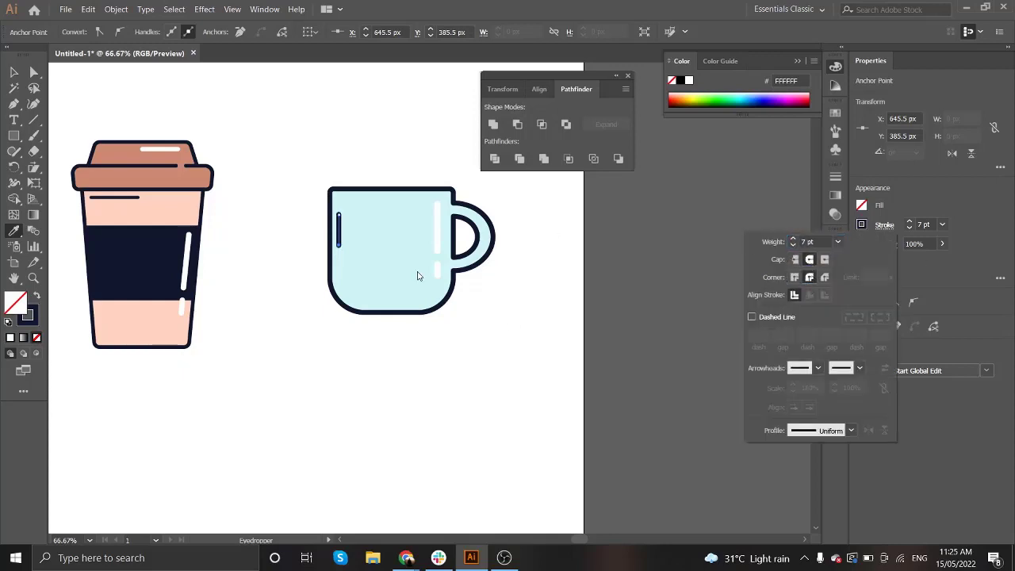
key(v)
click(340, 228)
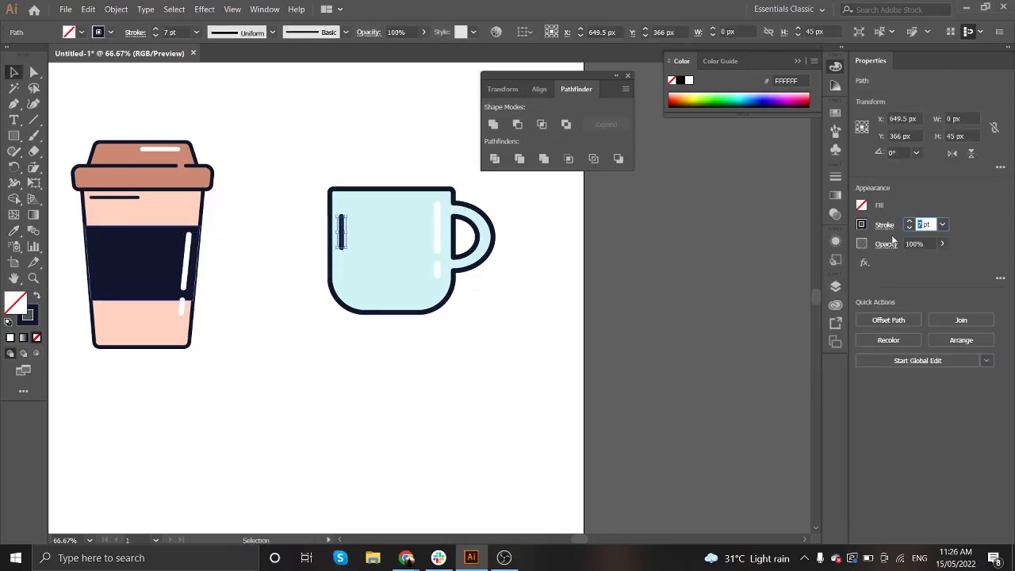
text(5)
click(545, 305)
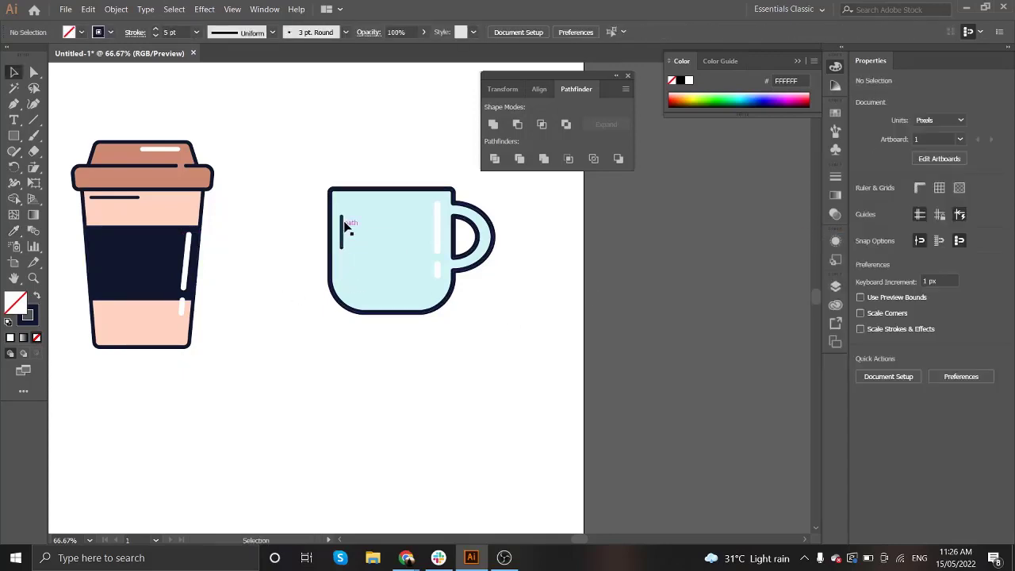
Step: Draw a thin bar below the mug with the mug's light-blue fill and navy outline
click(13, 135)
drag(308, 322, 478, 333)
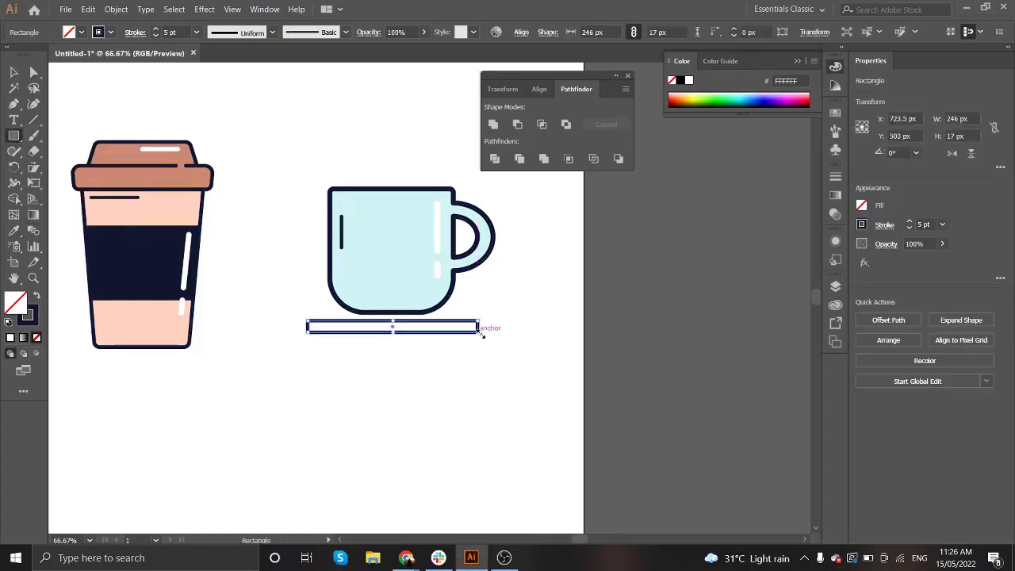
scroll(365, 392, up, 2)
key(i)
click(315, 204)
Step: Square the bar's corners and taper it into a trapezoid with Free Transform
key(a)
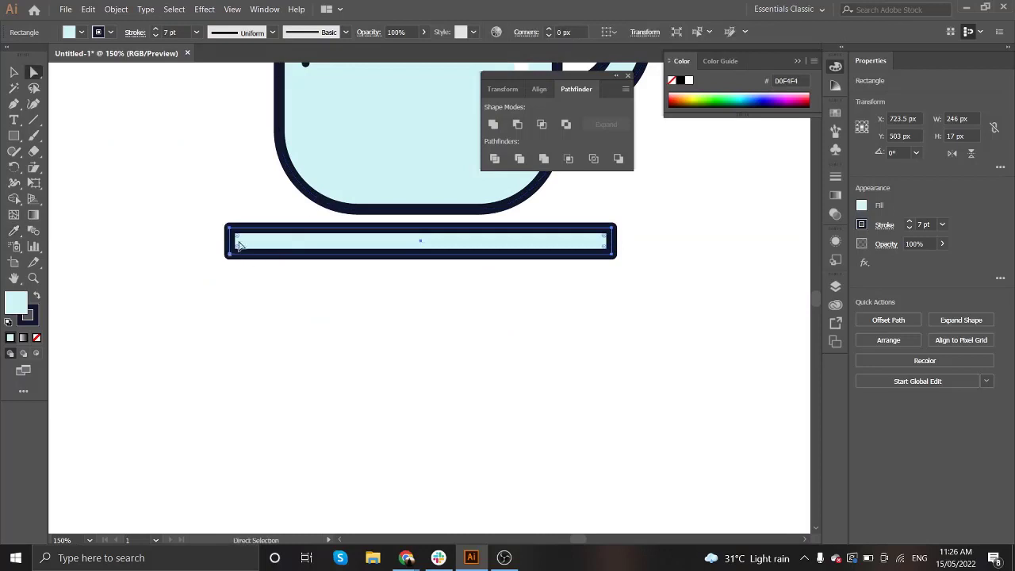
mouse_move(243, 243)
mouse_down()
mouse_move(641, 264)
mouse_move(662, 287)
mouse_up()
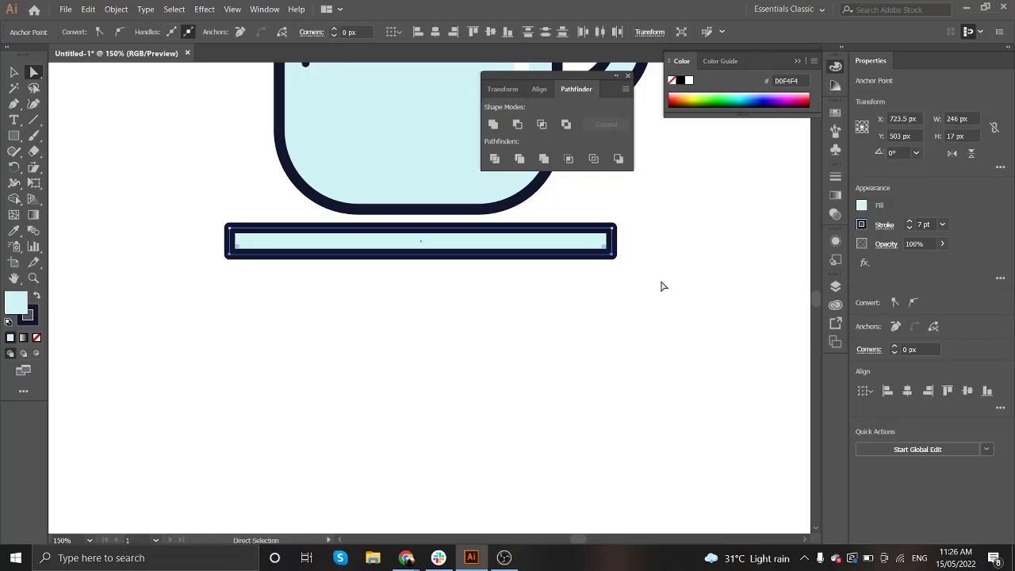
scroll(200, 266, up, 1)
key(e)
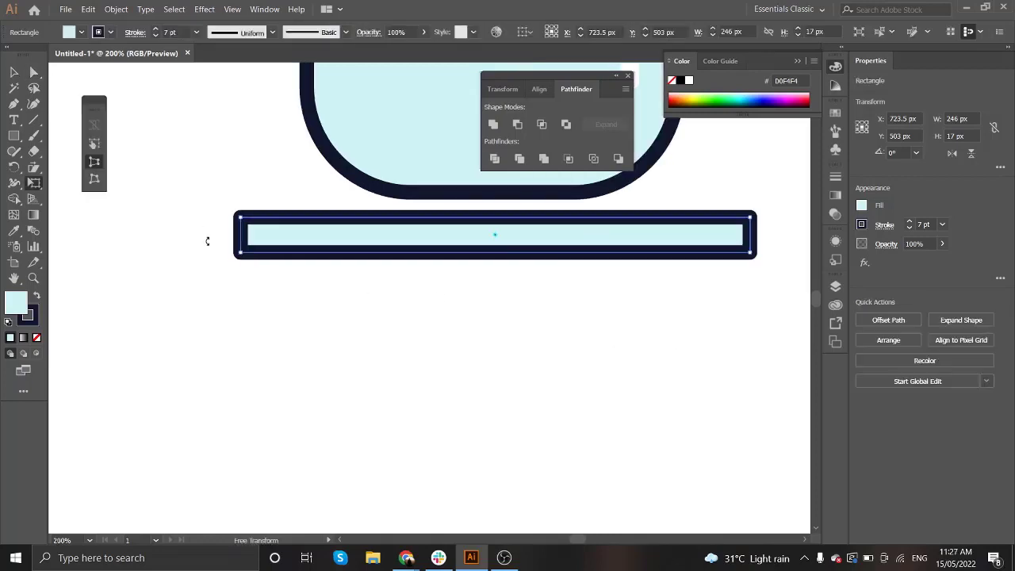
drag(241, 253, 252, 262)
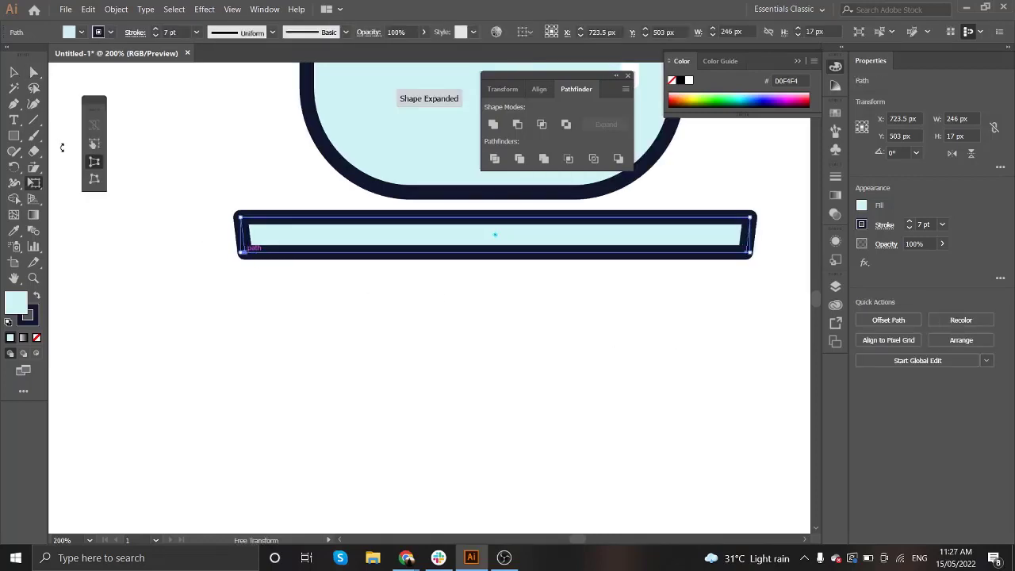
Step: Round all the saucer's corners and make it slightly thinner
key(a)
mouse_move(758, 265)
mouse_down()
mouse_move(256, 248)
mouse_move(273, 232)
mouse_up()
click(279, 286)
scroll(280, 286, down, 2)
click(394, 251)
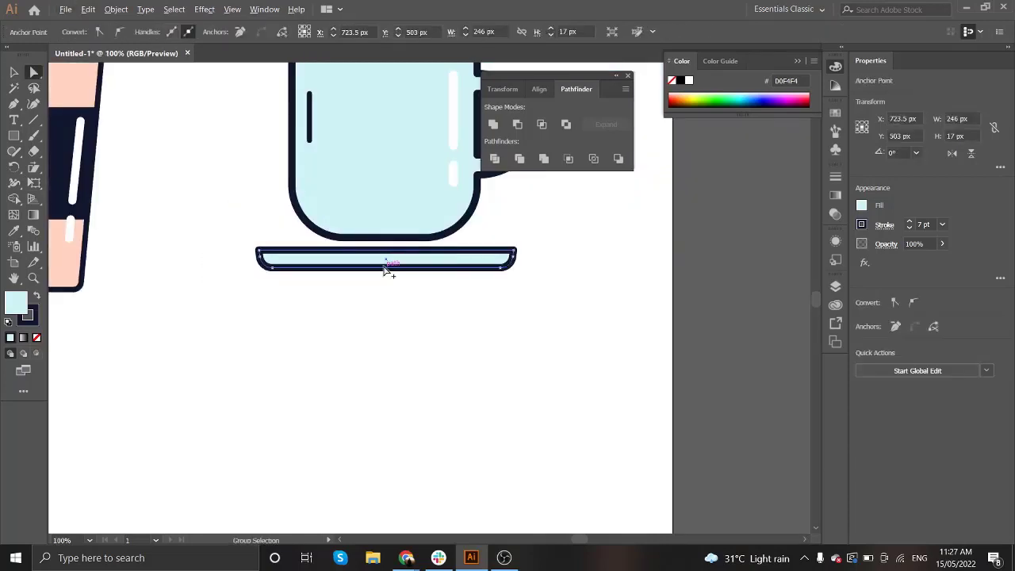
scroll(394, 251, up, 2)
drag(389, 242, 391, 245)
click(380, 294)
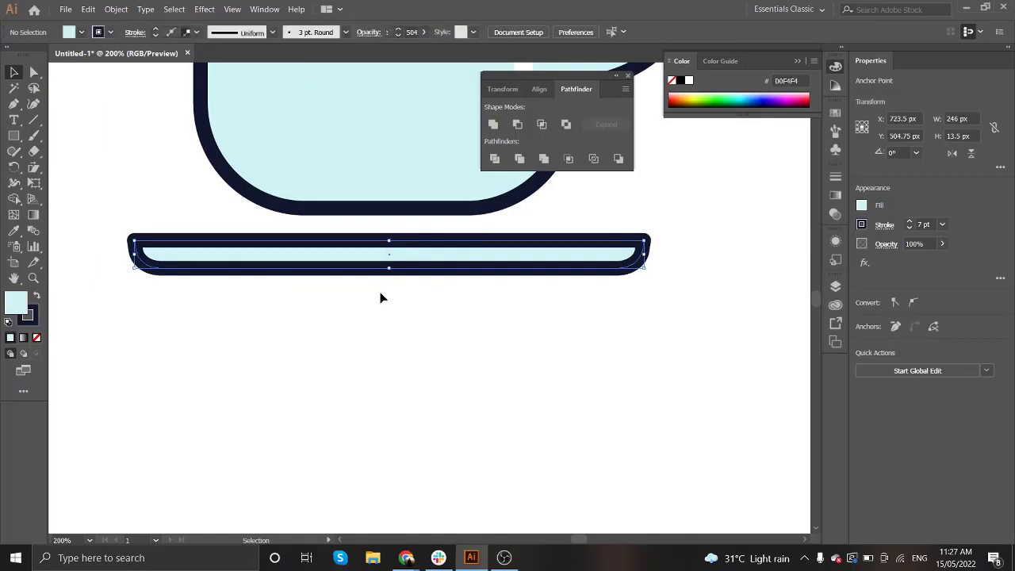
Step: Align the mug and saucer on their horizontal centres so the saucer sits beneath the mug
scroll(380, 295, down, 2)
scroll(378, 331, down, 1)
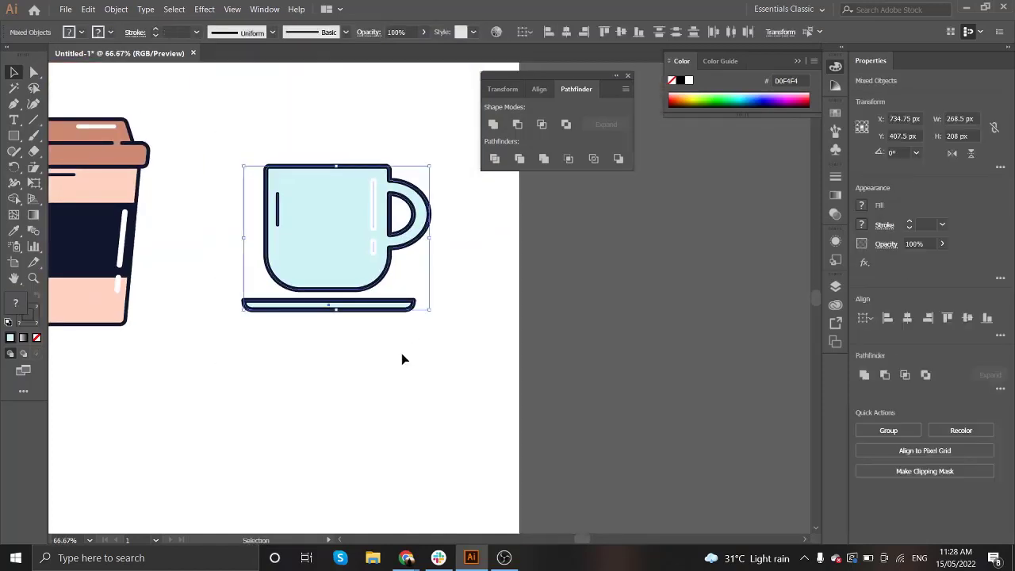
drag(220, 119, 443, 290)
click(539, 89)
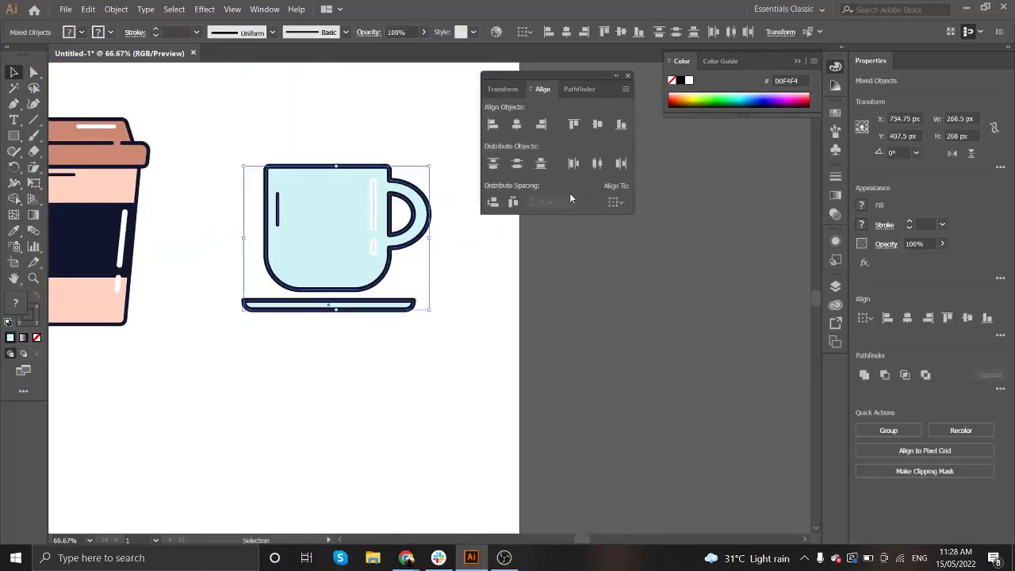
click(516, 123)
click(464, 288)
drag(367, 309, 367, 310)
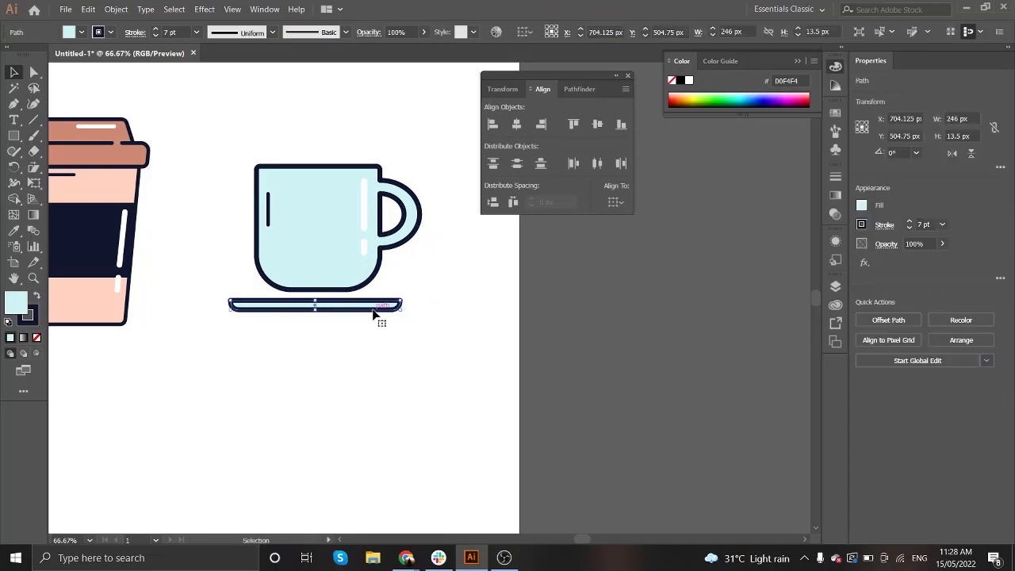
click(412, 324)
click(288, 287)
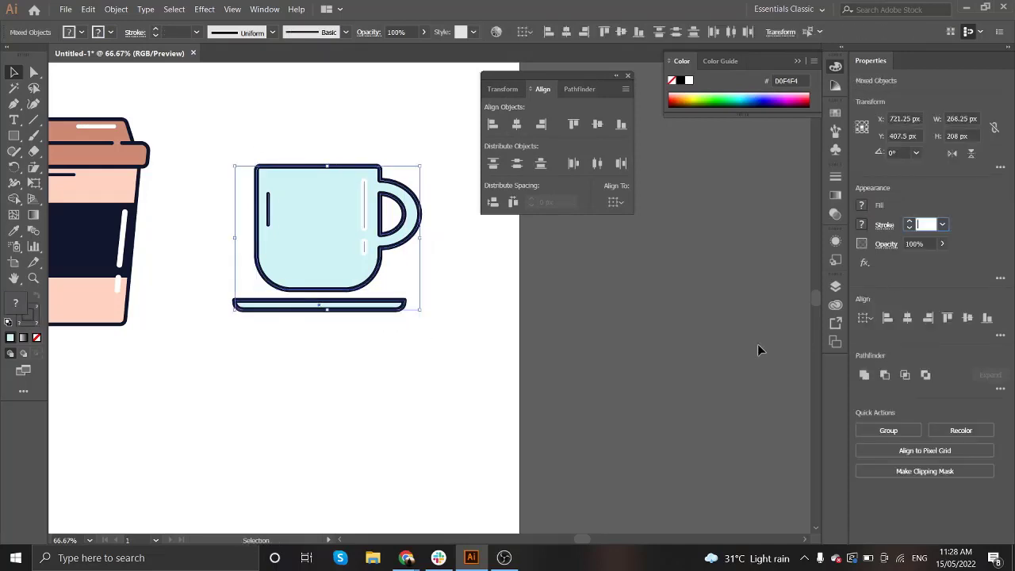
scroll(283, 421, down, 1)
click(283, 421)
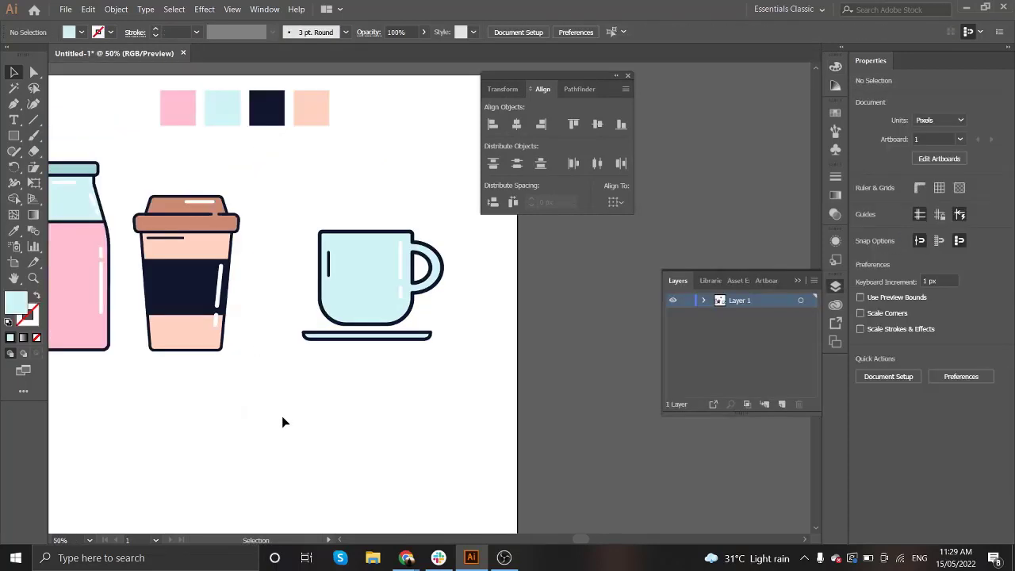
Step: Draw a vertical 9 pt peach steam line above the mug and open the Zig Zag effect
click(34, 120)
drag(358, 173, 357, 212)
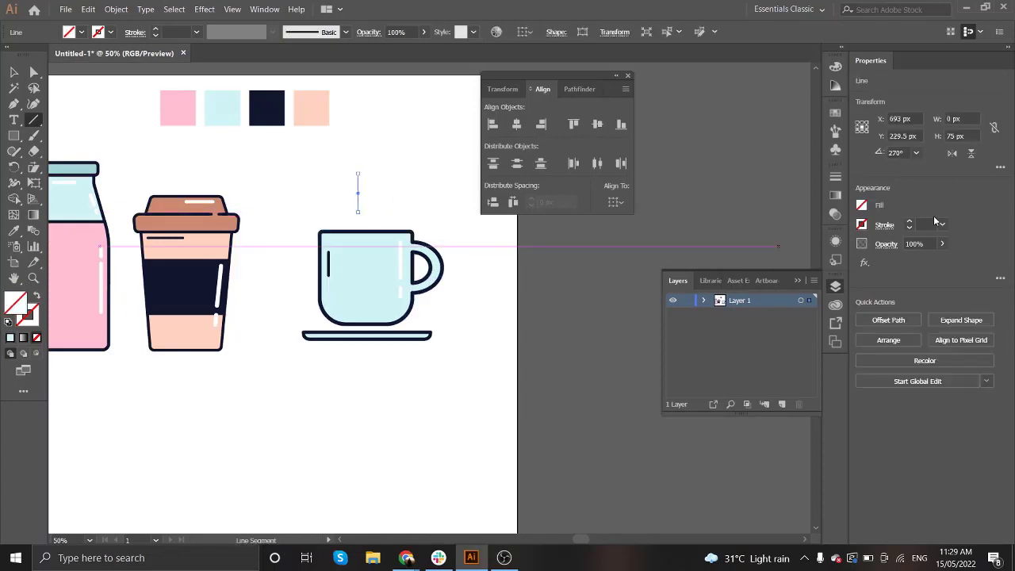
key(i)
click(317, 95)
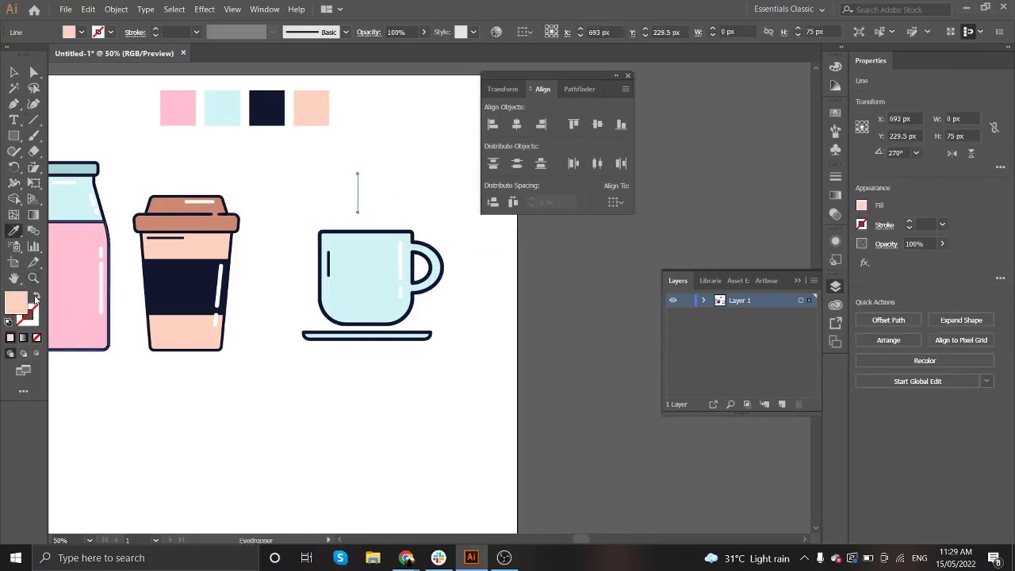
key(shift+x)
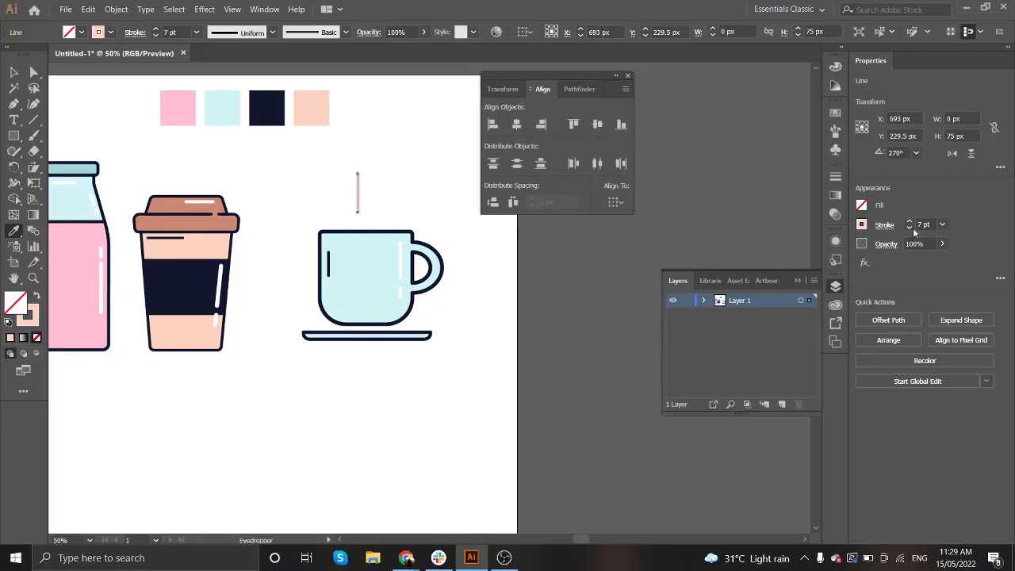
key(v)
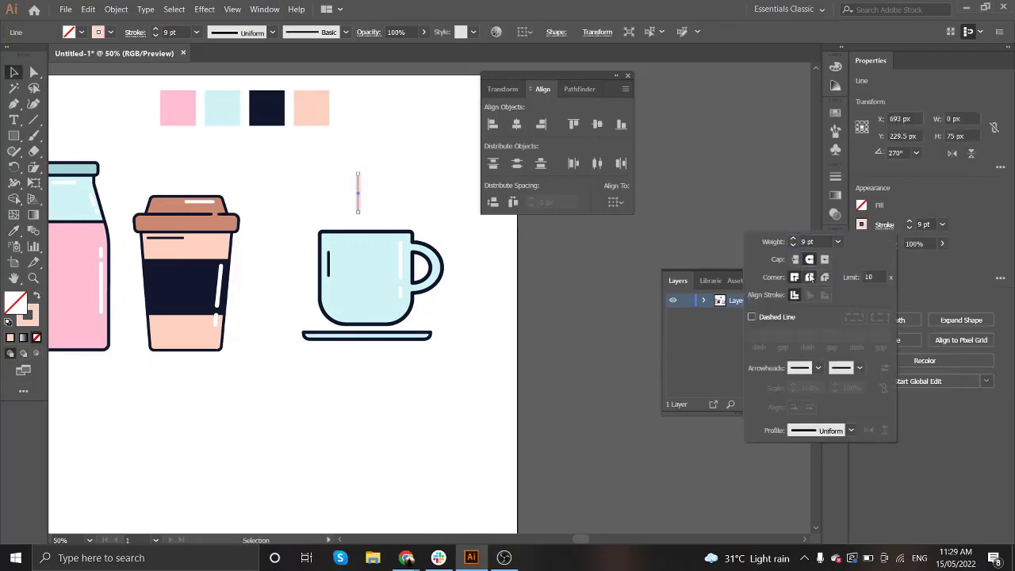
click(204, 8)
click(389, 204)
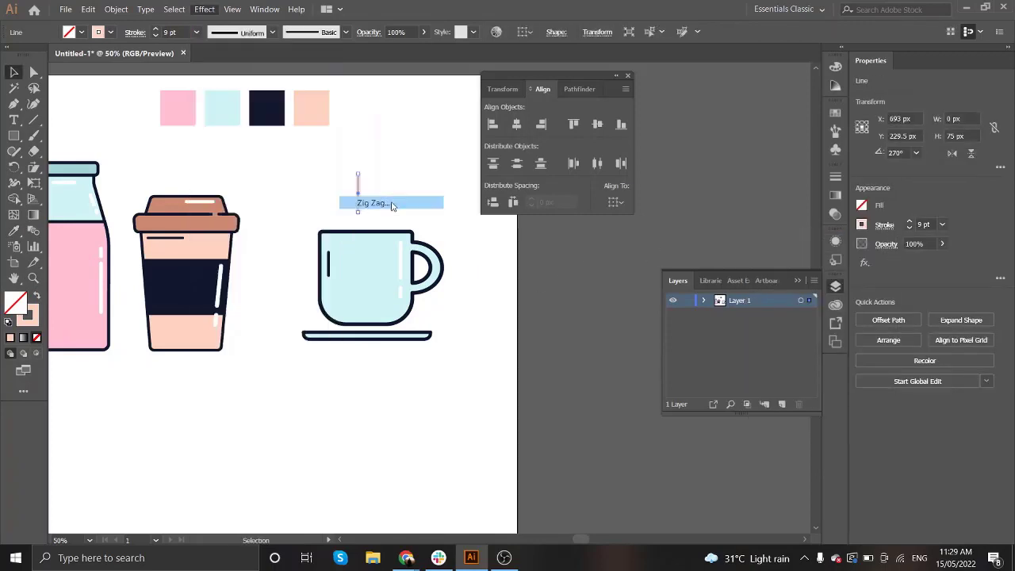
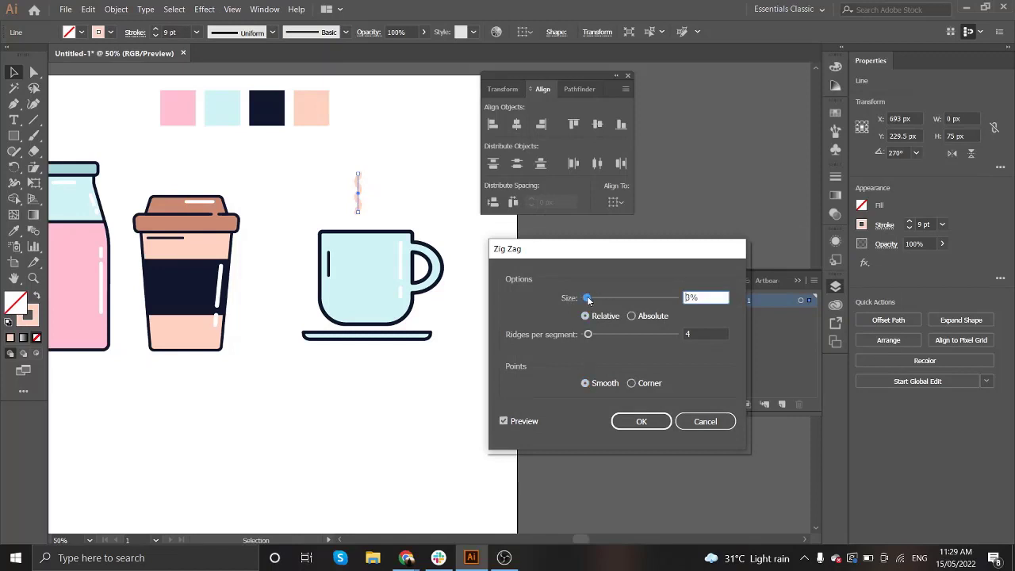
Step: Make the steam line wavy with Zig Zag and place a duplicate to its right
click(639, 421)
scroll(381, 239, up, 1)
drag(357, 156, 371, 161)
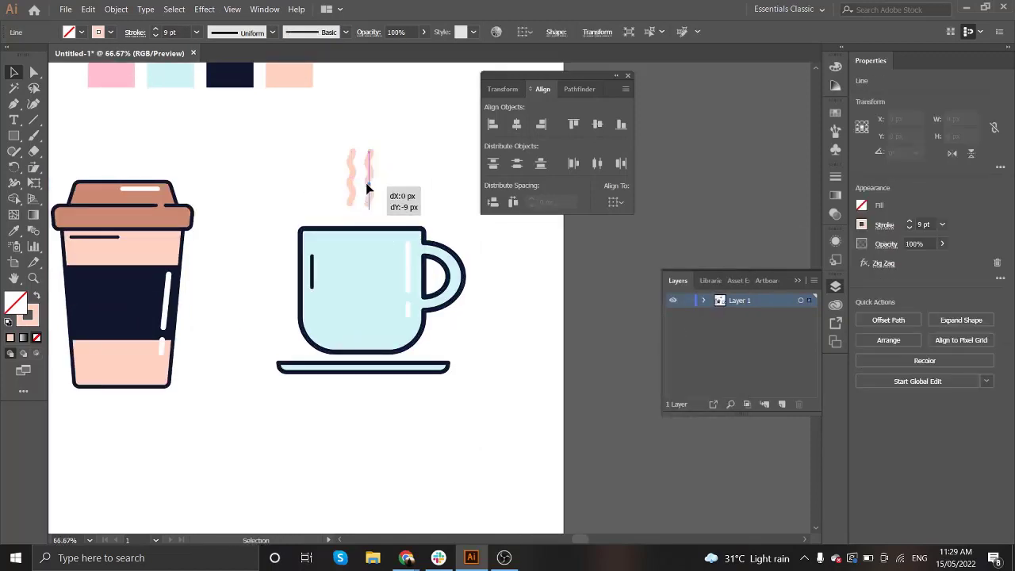
click(290, 140)
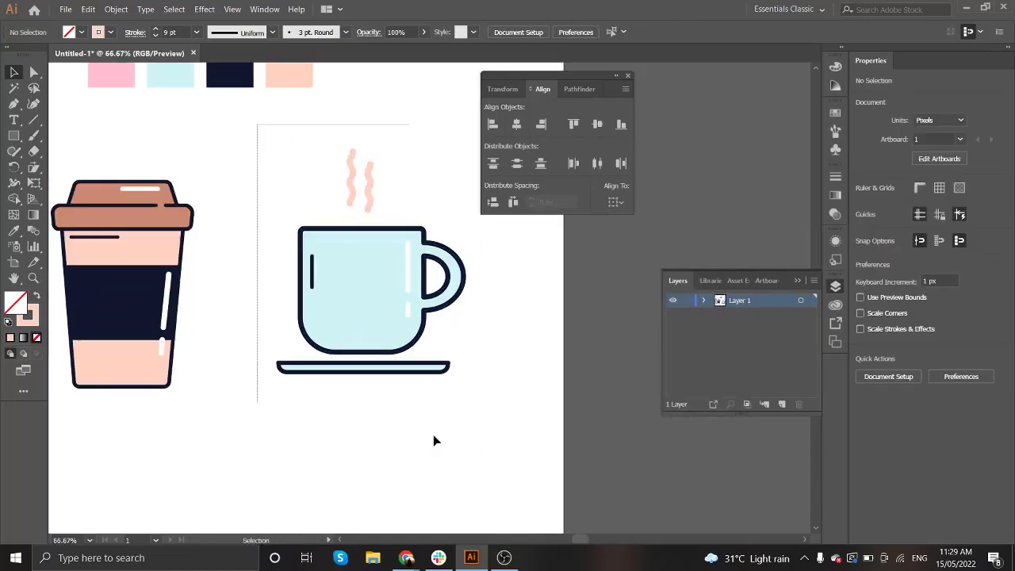
Step: Group the steam lines with the mug and saucer, and expand the wavy steam into shapes
drag(253, 127, 442, 379)
key(ctrl+g)
click(116, 8)
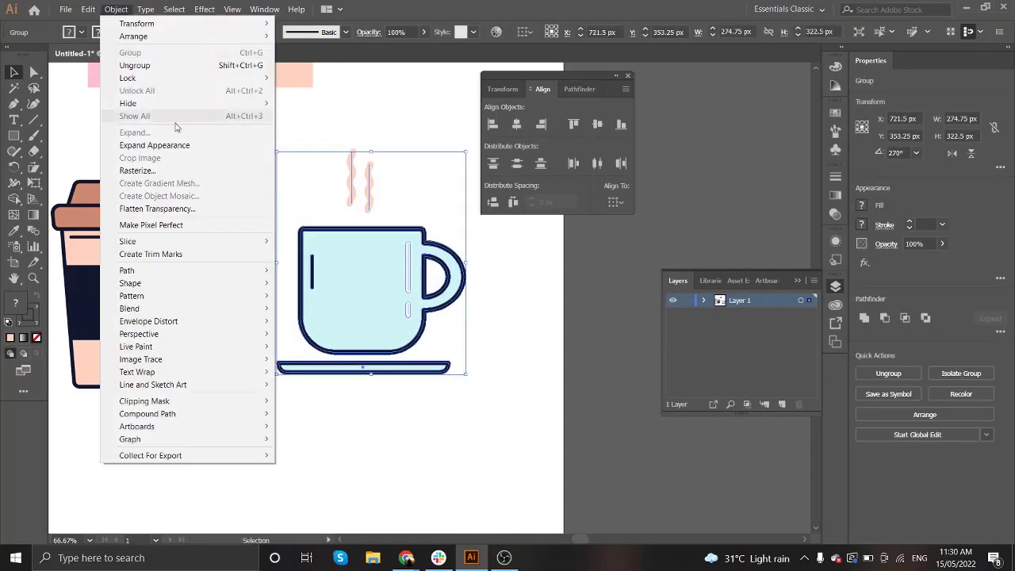
click(359, 181)
click(116, 9)
click(134, 132)
click(476, 353)
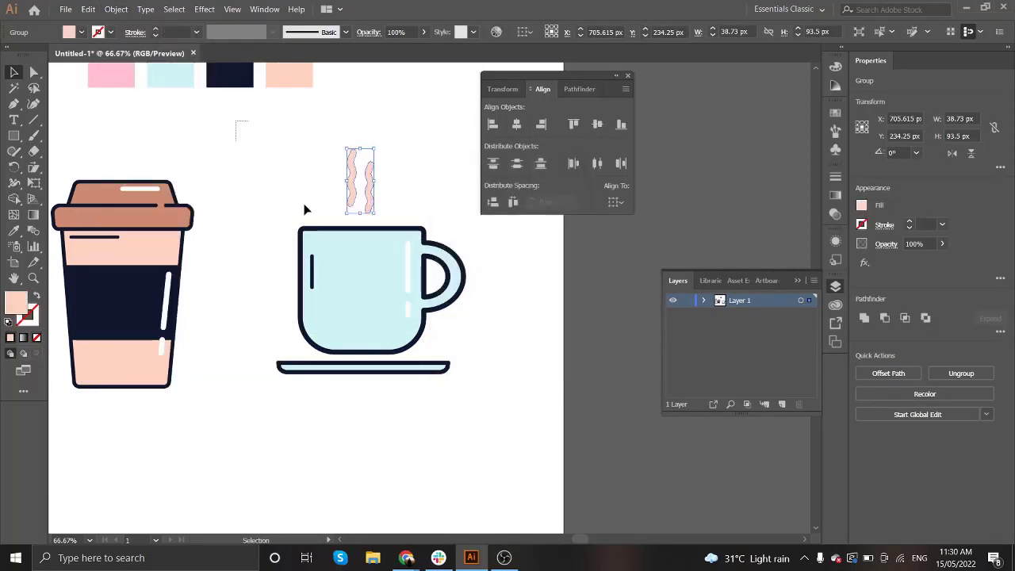
Step: Scale the mug group down and move it beside the bottle and takeaway cup
drag(305, 209, 465, 408)
click(465, 400)
scroll(464, 400, down, 1)
drag(305, 198, 464, 424)
drag(454, 380, 444, 361)
drag(381, 317, 340, 325)
drag(404, 240, 429, 215)
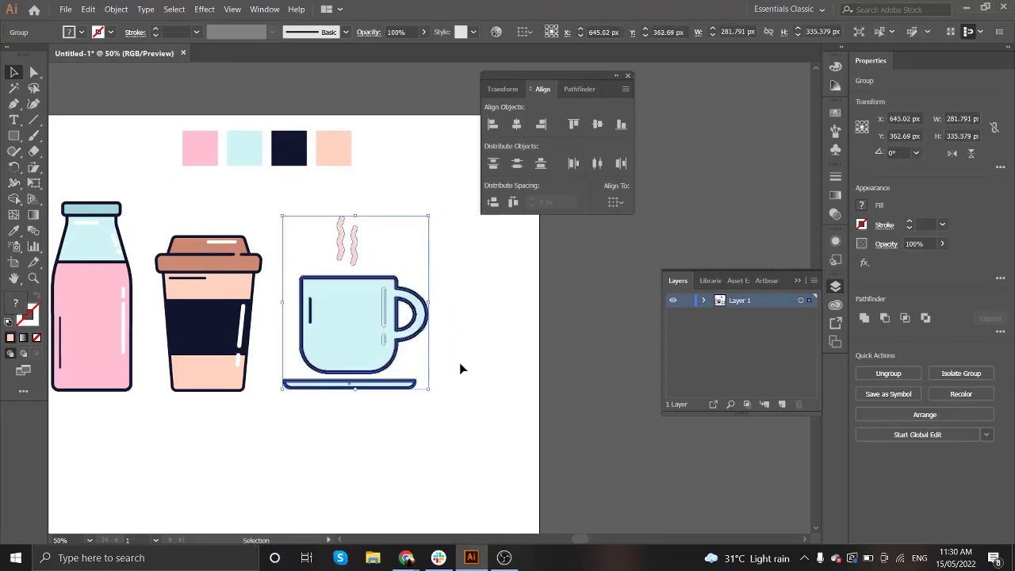
click(462, 368)
scroll(417, 340, down, 1)
click(352, 245)
click(386, 386)
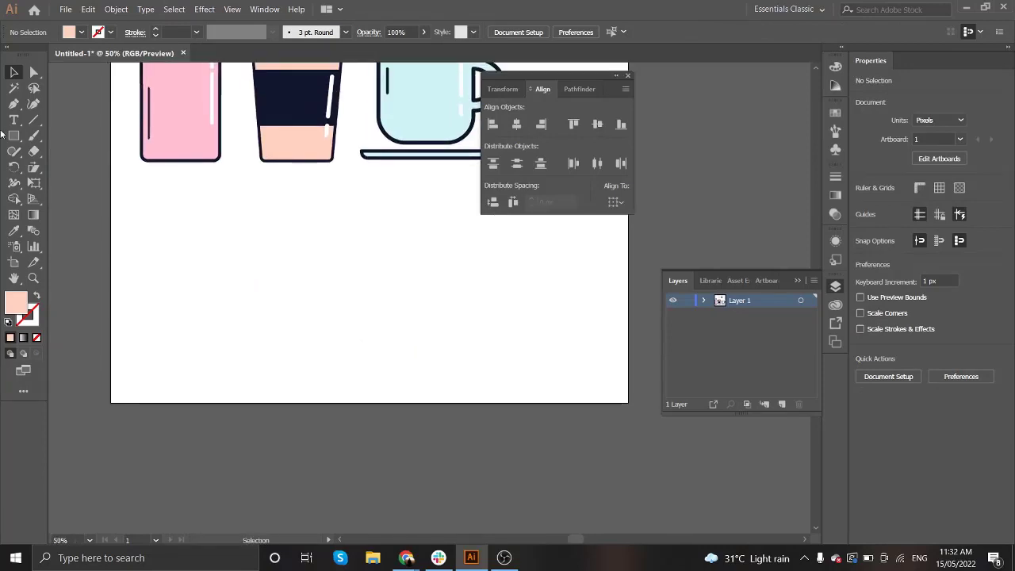
Step: Draw a wide rectangle below the cup and fill it with the mug's light blue
click(14, 136)
drag(228, 219, 335, 243)
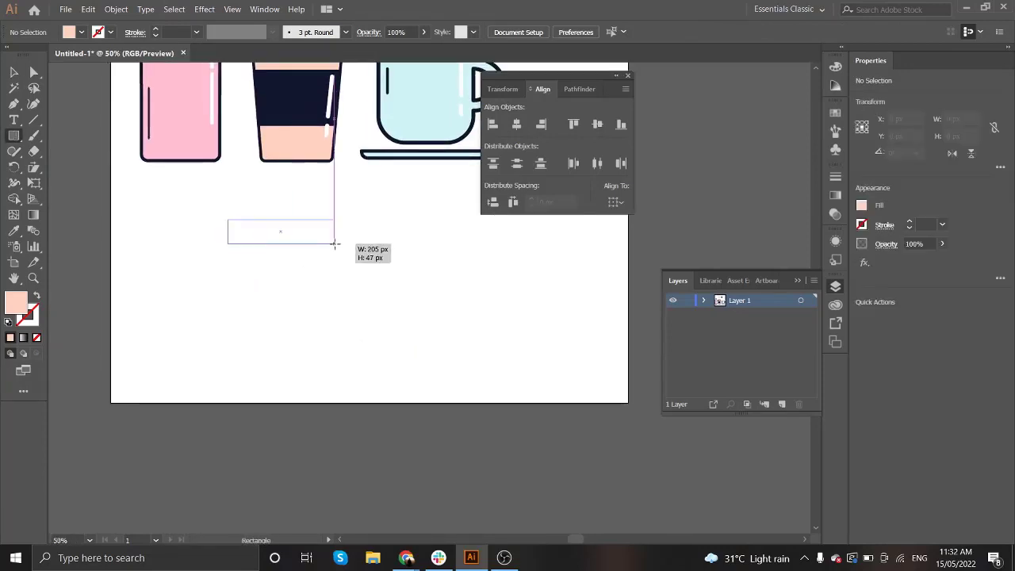
key(i)
click(399, 101)
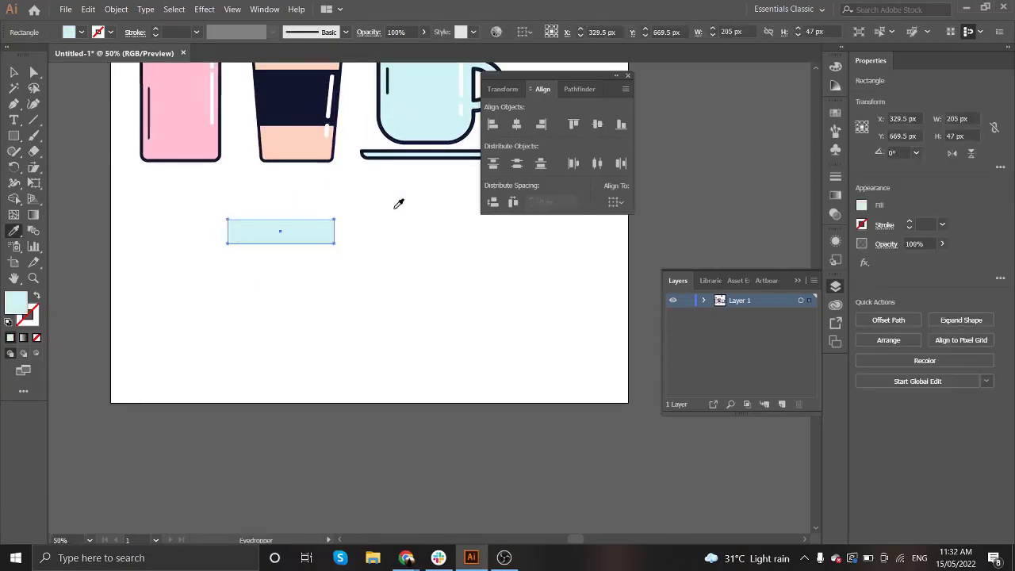
key(v)
click(351, 265)
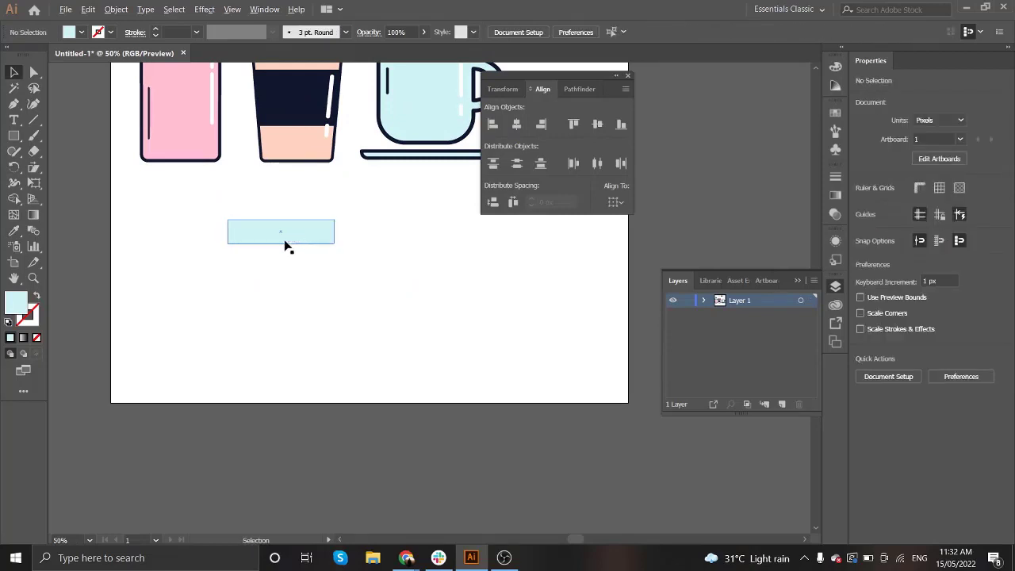
Step: Duplicate the rectangle just below itself and fill the copy with the cup's navy
drag(292, 236, 282, 258)
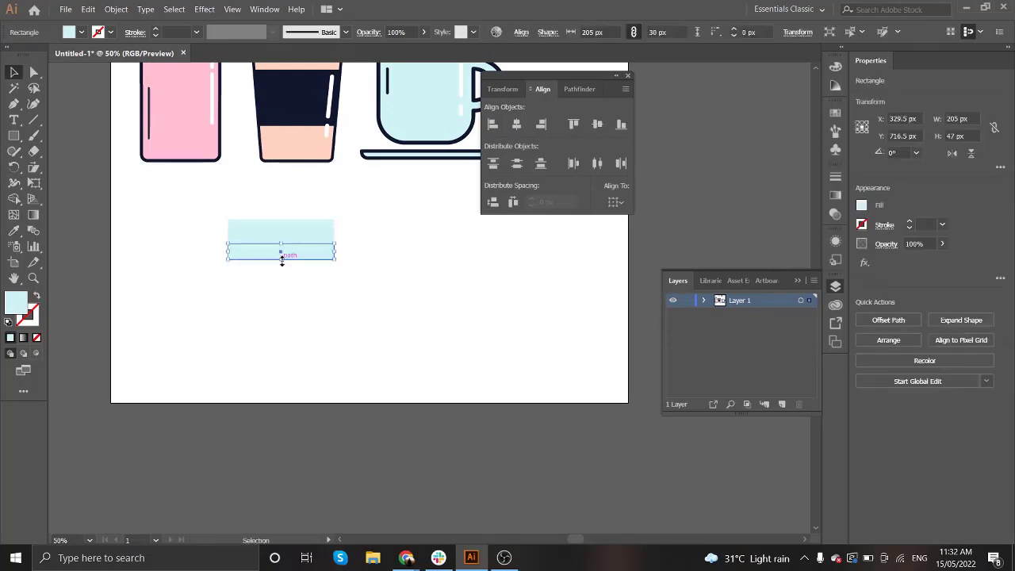
key(i)
click(294, 111)
key(v)
click(302, 313)
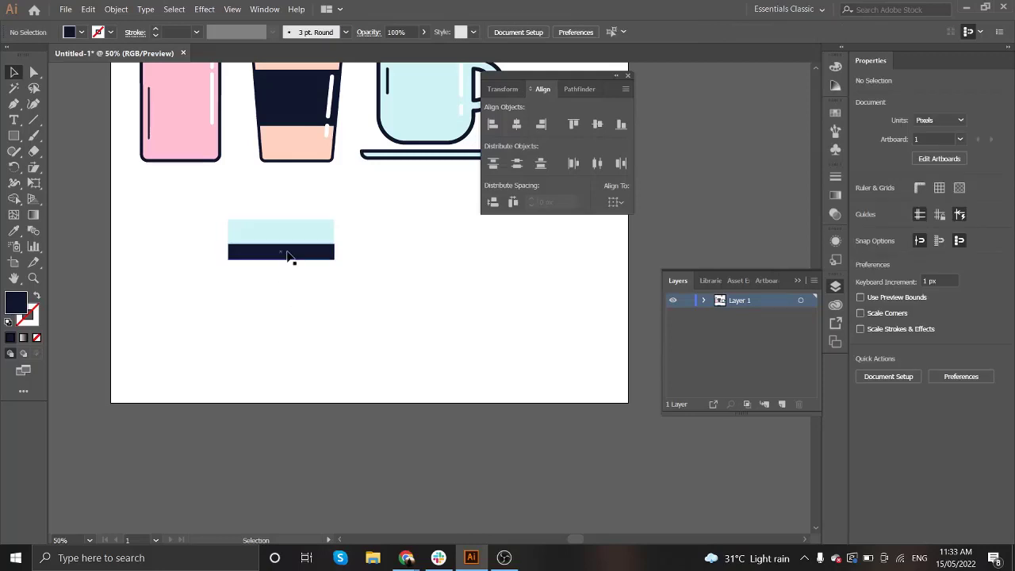
Step: Draw a light-blue circle below the rectangles and send it behind the navy band
click(14, 137)
click(73, 167)
drag(278, 296, 341, 359)
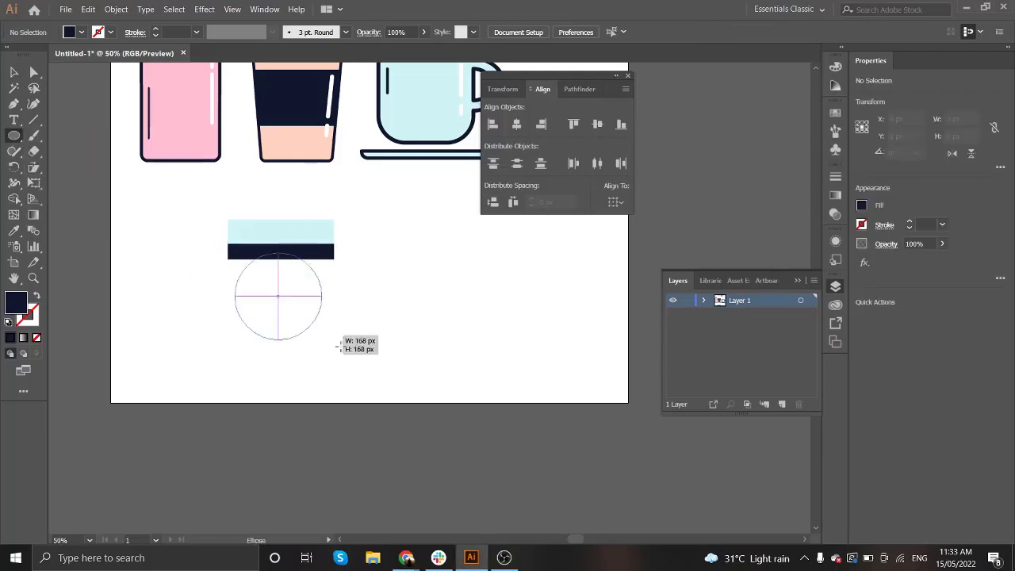
key(i)
click(331, 237)
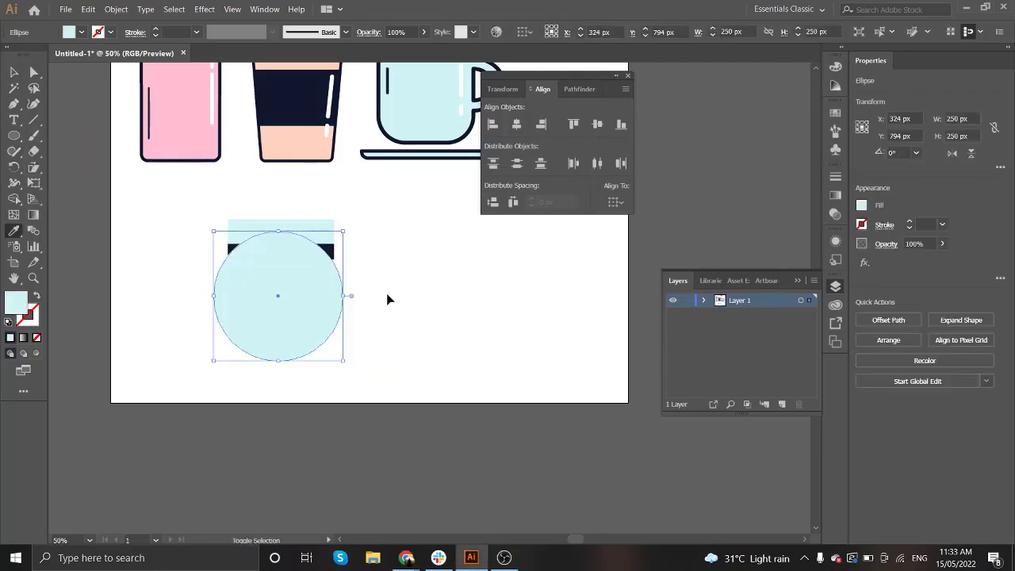
key(ctrl+shift+bracketleft)
Step: Move the circle up under the navy band and resize it to about 268 × 262 px
key(v)
drag(304, 297, 349, 299)
drag(216, 300, 210, 300)
drag(281, 367, 281, 371)
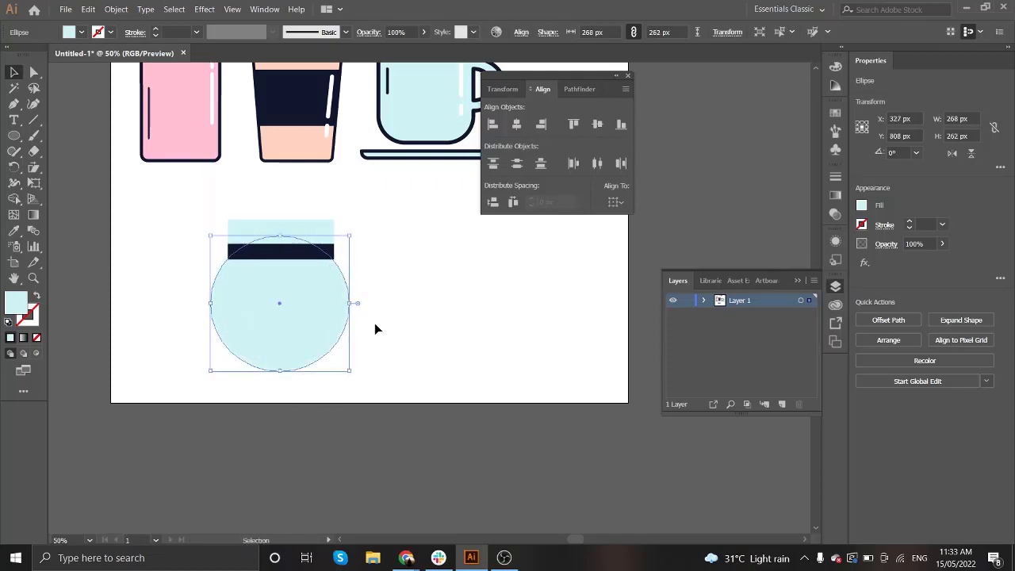
click(415, 288)
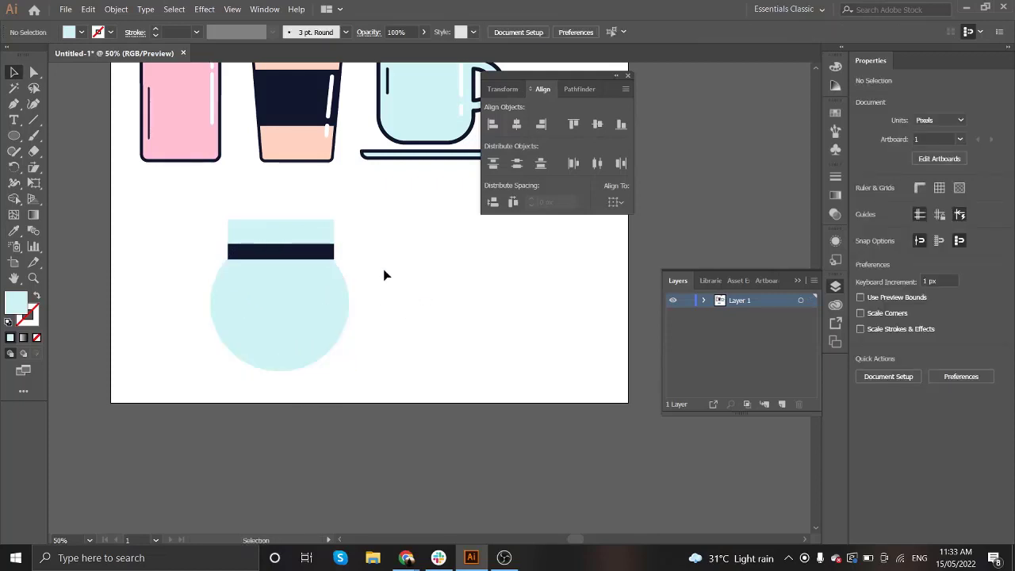
scroll(386, 275, down, 1)
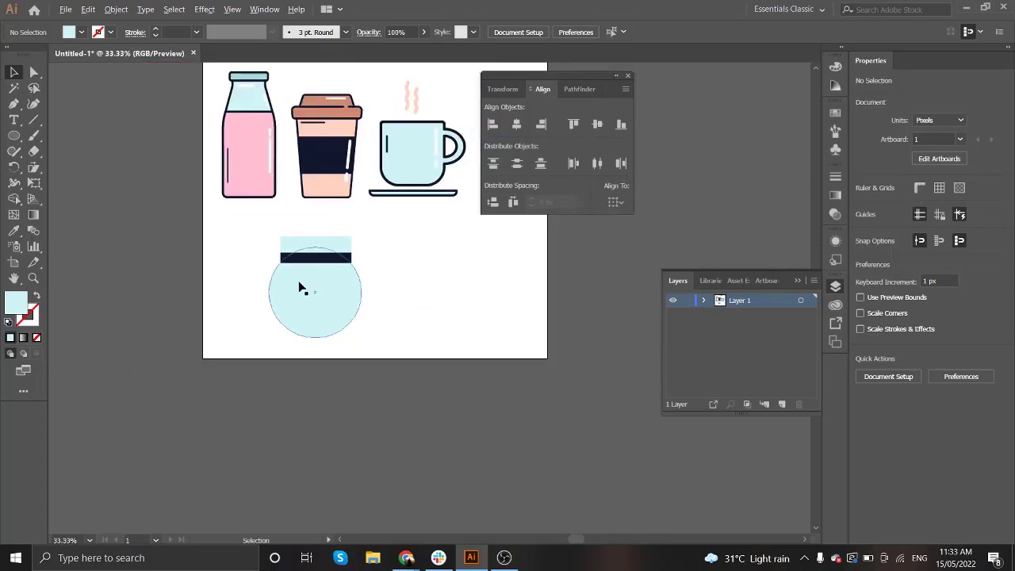
scroll(301, 288, up, 1)
Step: Drag the light-blue rectangle's top corners to give it a sloping top edge
key(a)
click(336, 199)
click(264, 198)
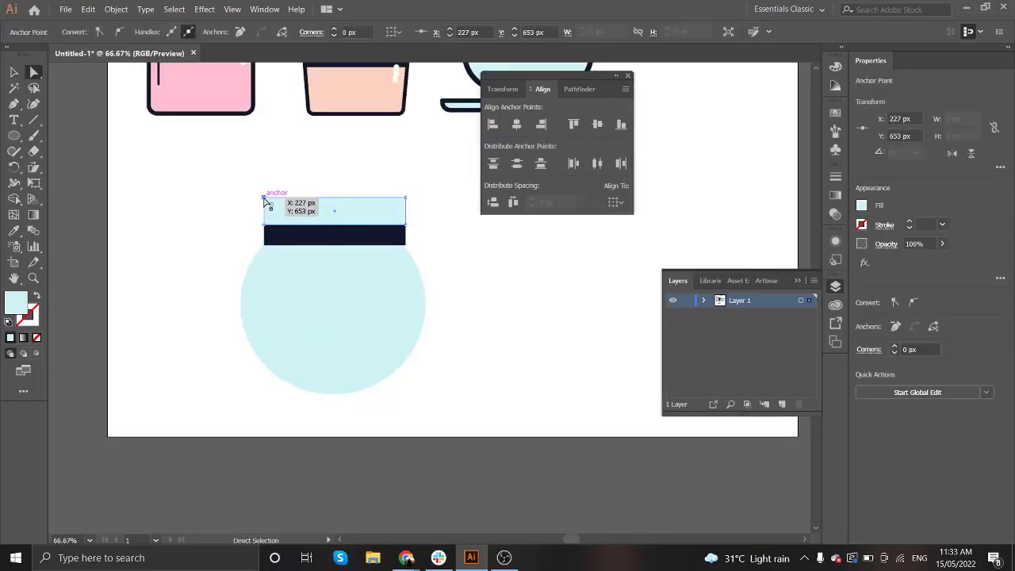
drag(264, 199, 252, 179)
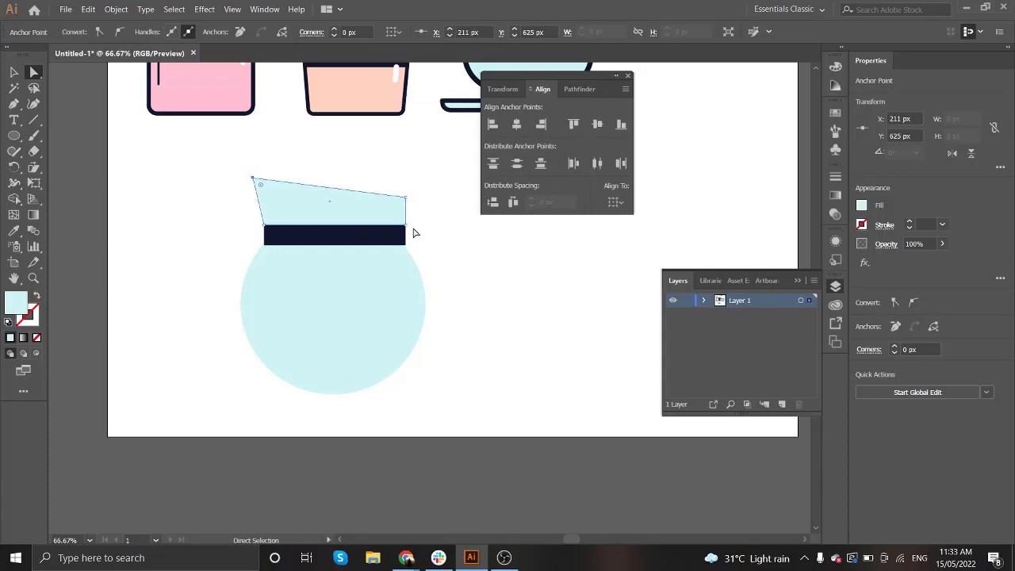
drag(406, 197, 406, 204)
drag(252, 179, 258, 187)
click(443, 272)
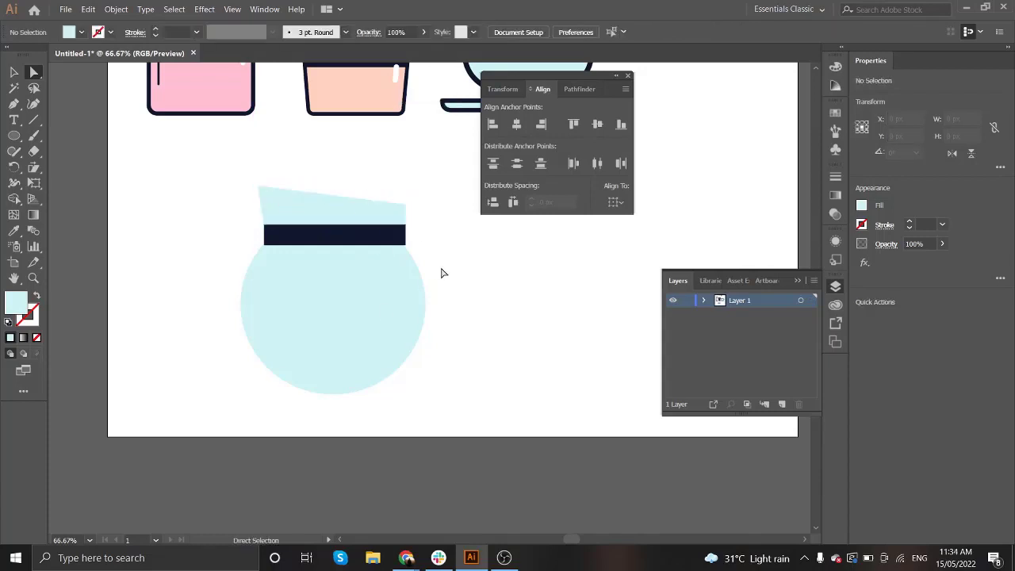
Step: Enlarge the circular body to about 278 × 272 px
click(378, 318)
key(v)
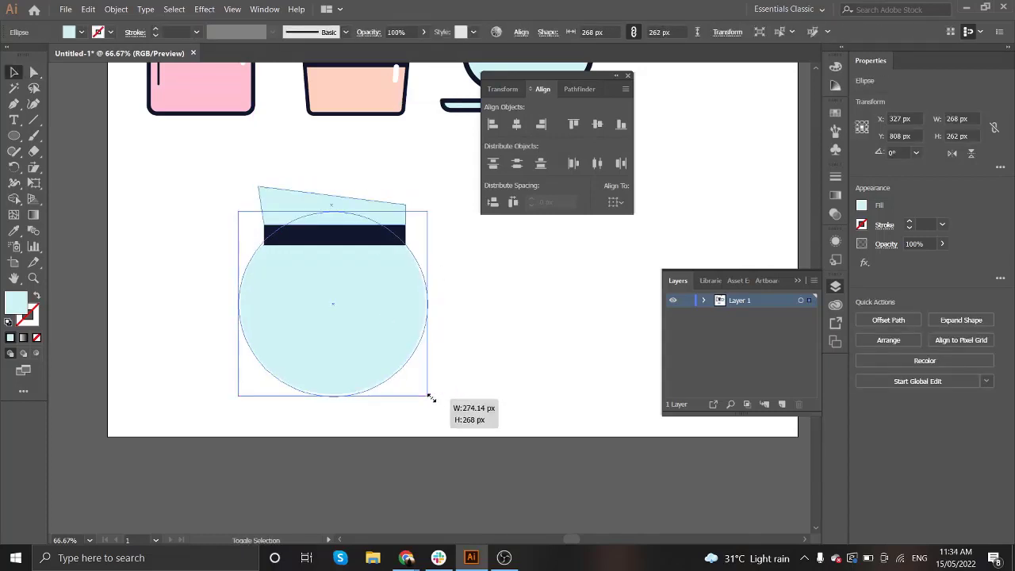
drag(426, 393, 429, 403)
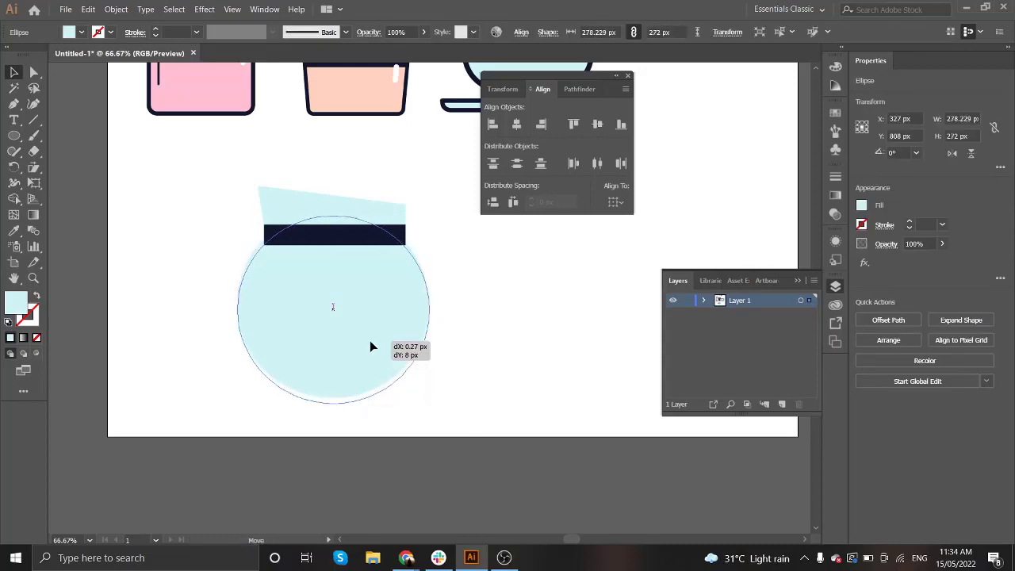
drag(433, 308, 436, 308)
click(503, 295)
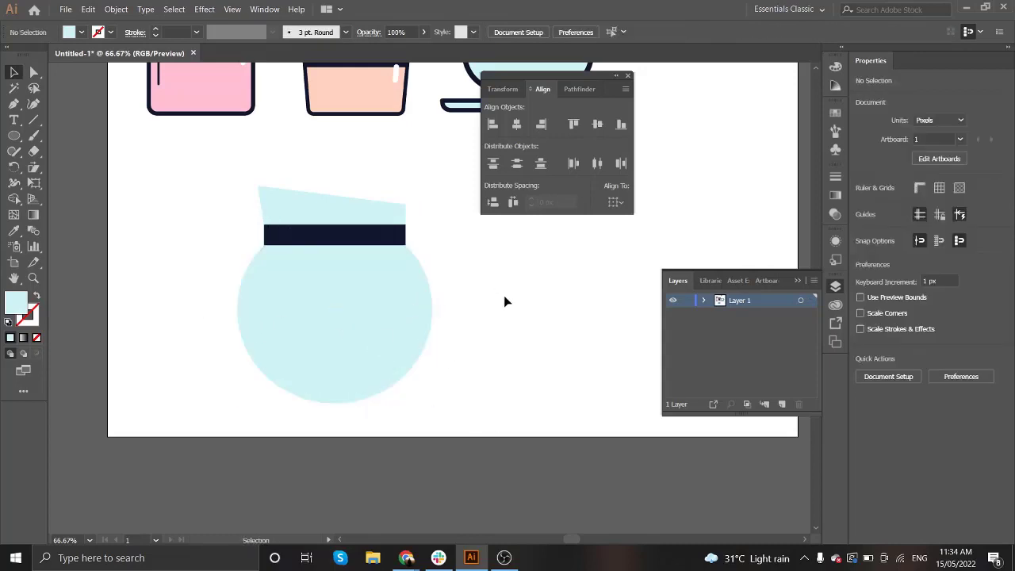
click(349, 304)
drag(512, 333, 462, 319)
click(461, 315)
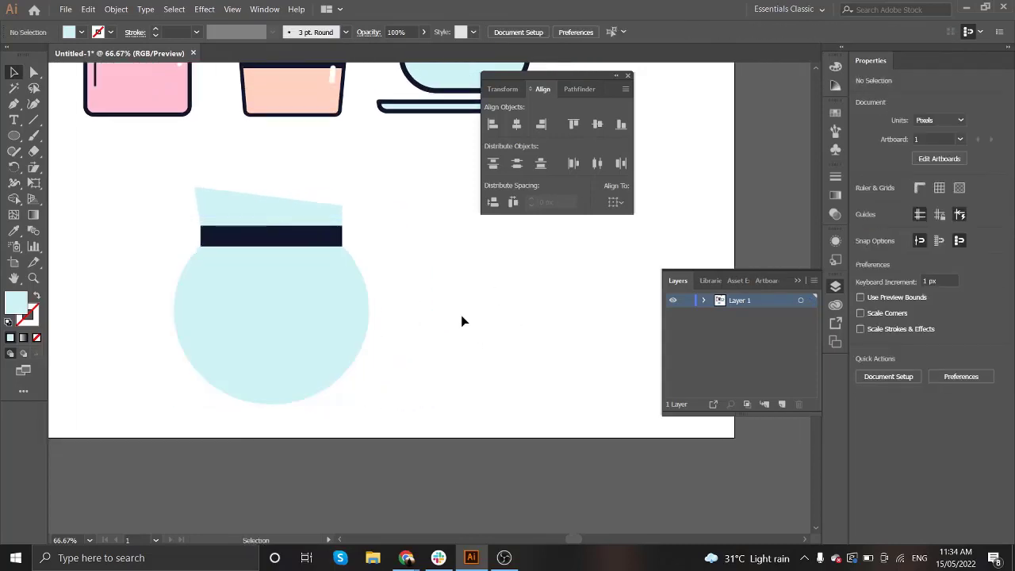
Step: Place a Pen point at the navy band's right corner, then undo it
key(p)
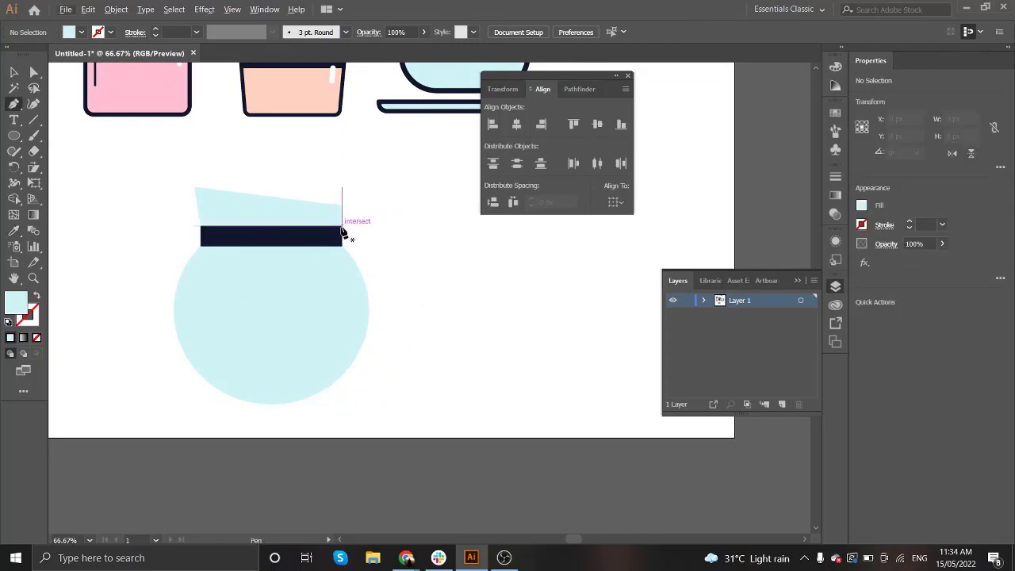
click(342, 231)
key(ctrl+z)
Step: Draw a small navy rectangle off the band's right end and zoom in on the coffee pot
key(v)
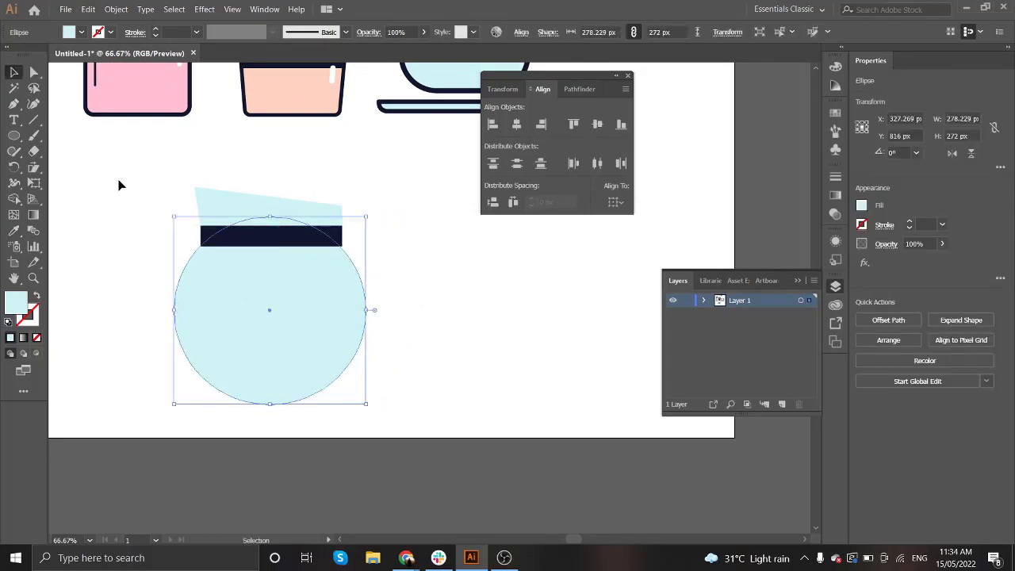
drag(14, 134, 76, 138)
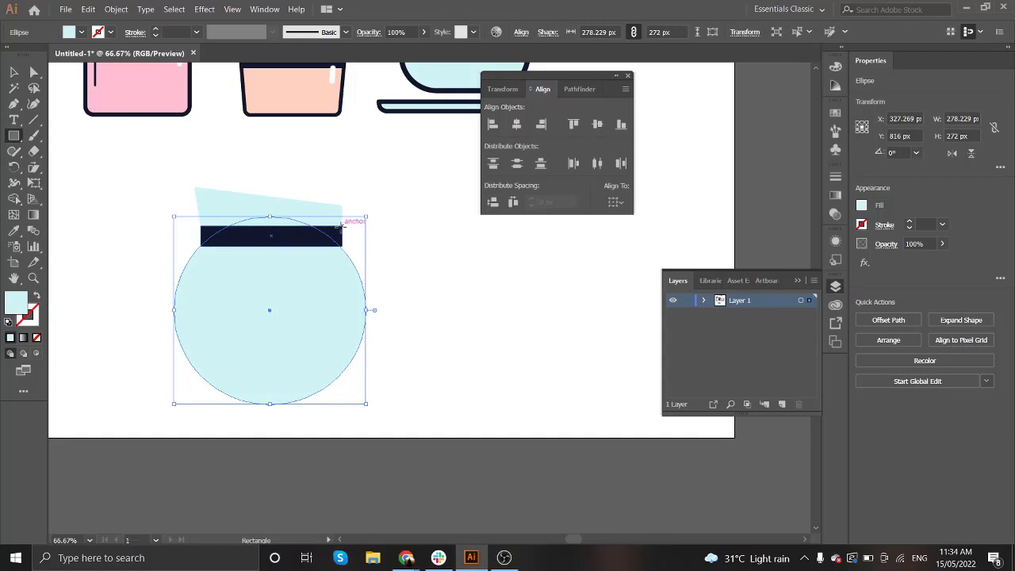
drag(341, 226, 380, 245)
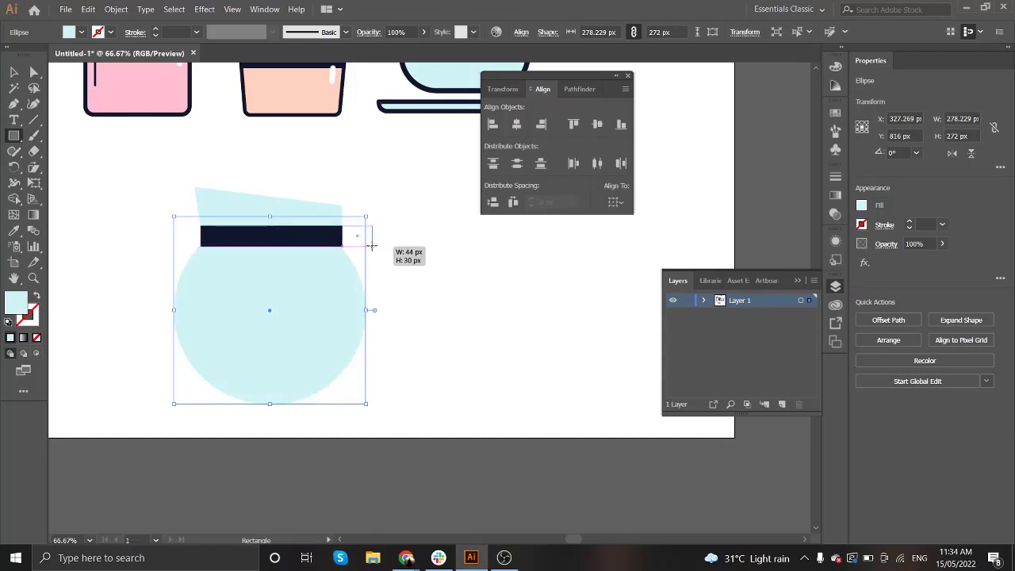
key(i)
click(269, 235)
double_click(16, 302)
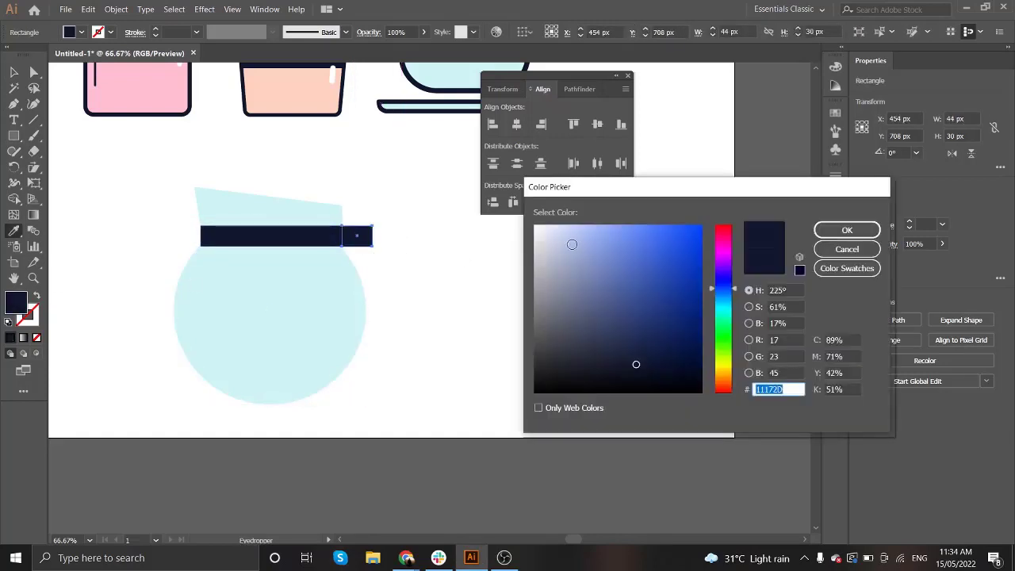
click(845, 230)
key(v)
key(ctrl+1)
click(397, 289)
drag(396, 288, 369, 290)
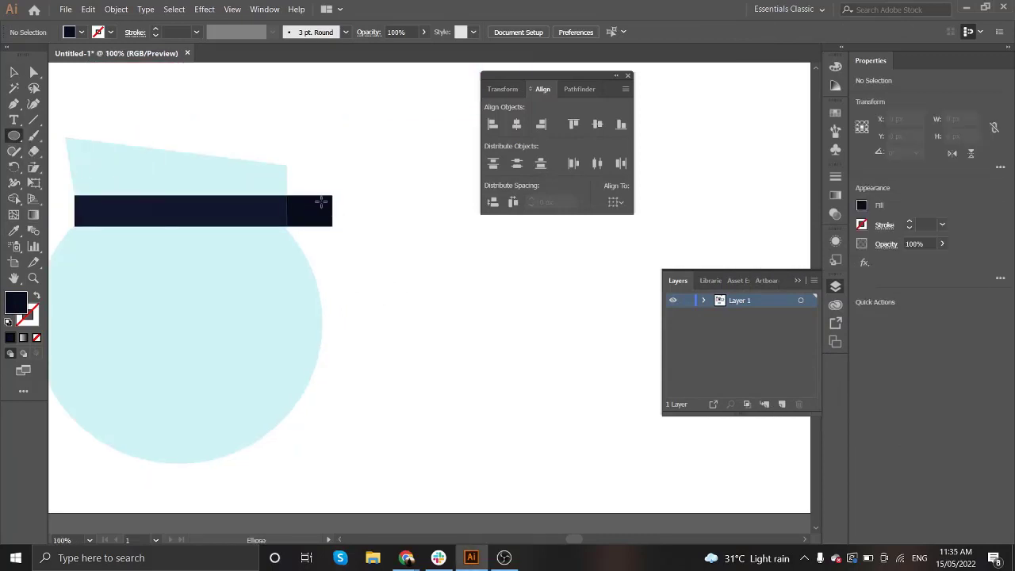
Step: Draw a solid navy circle and move it over the band's right end
drag(332, 214, 475, 356)
key(v)
drag(431, 271, 363, 251)
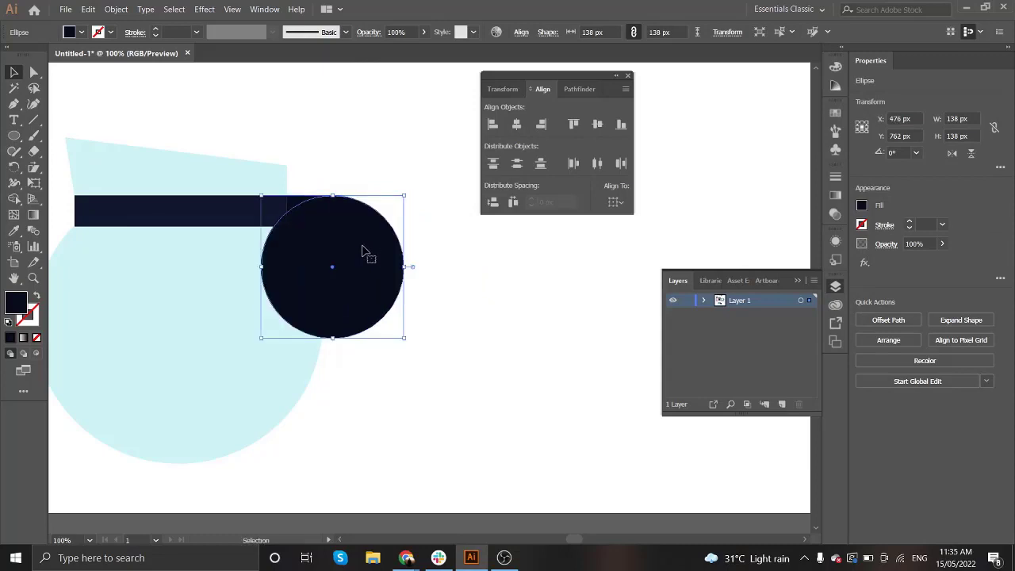
click(37, 297)
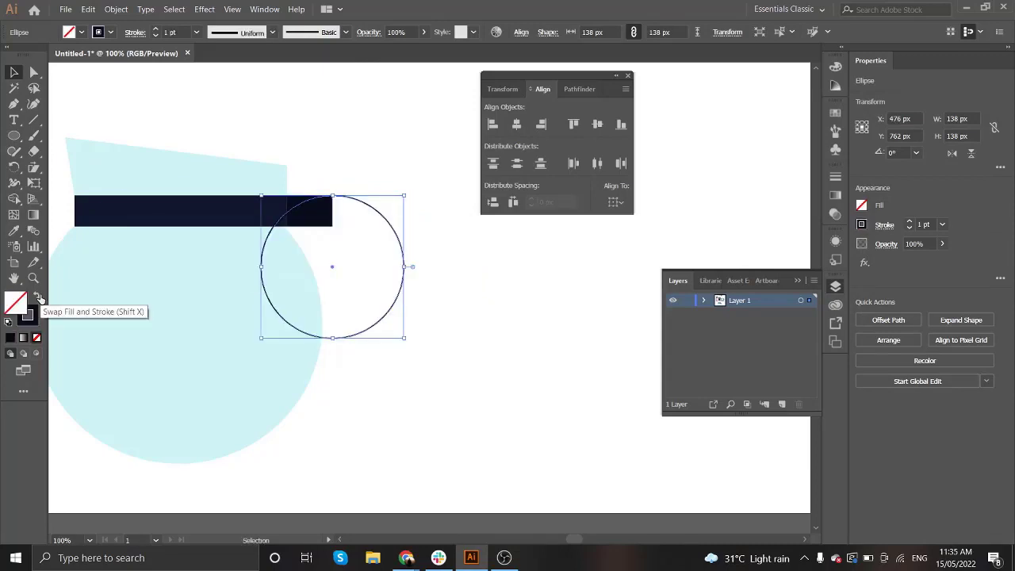
click(37, 297)
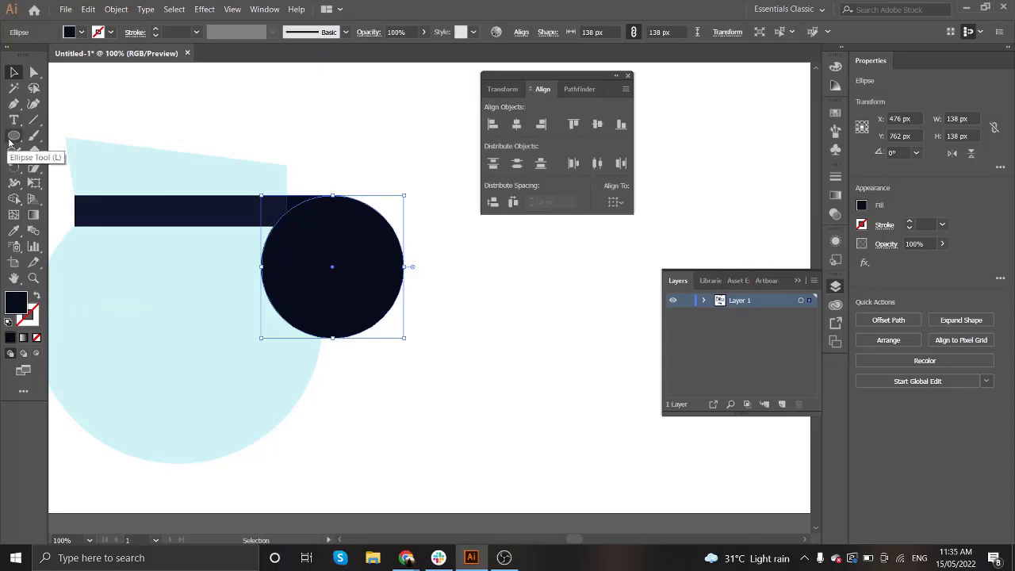
Step: Cover the circle's left half with a rectangle and delete both with Shape Builder
drag(10, 141, 55, 136)
drag(224, 136, 332, 393)
key(v)
shift+click(381, 303)
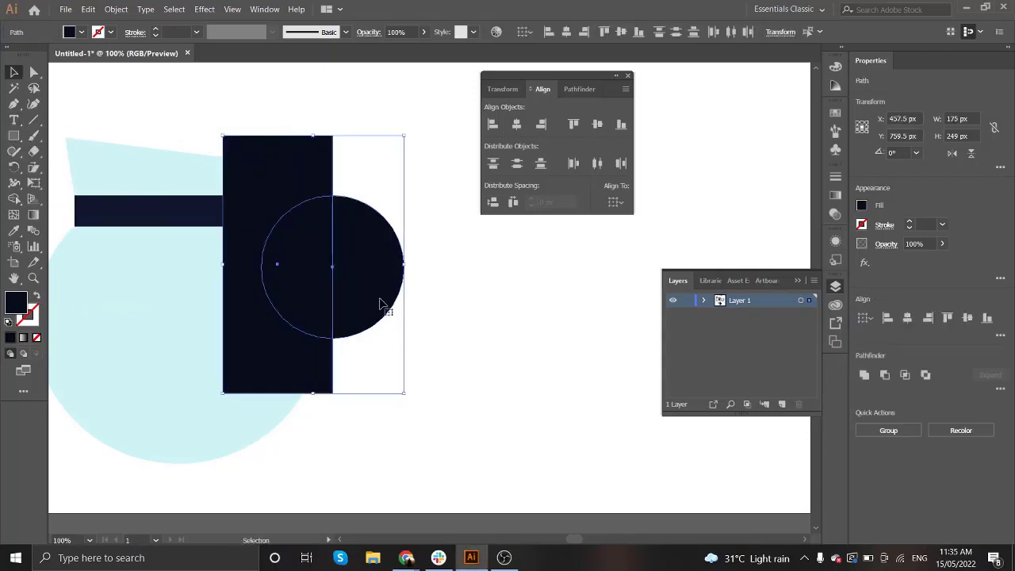
key(shift+m)
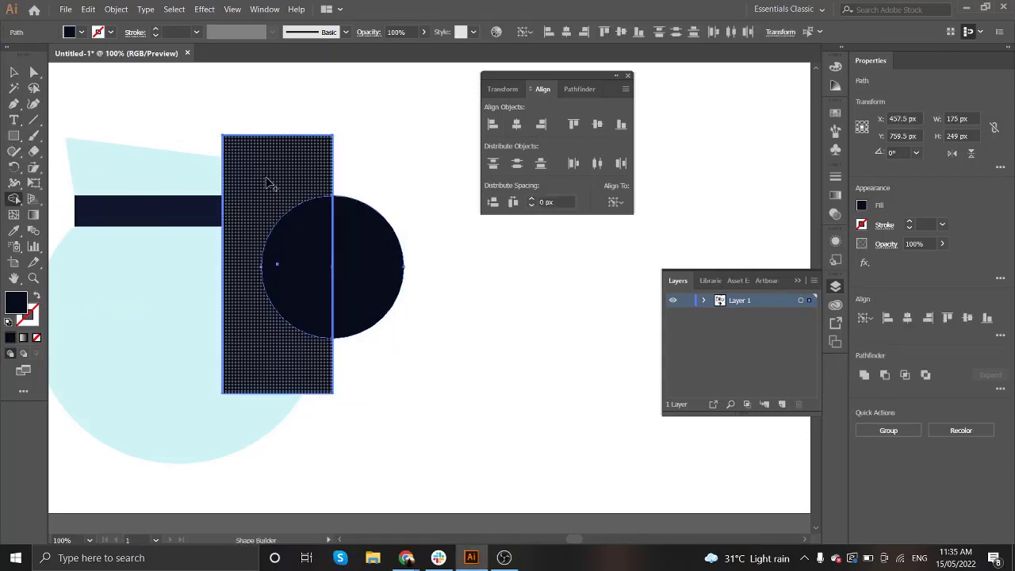
alt+click(267, 181)
alt+click(297, 269)
Step: Select the remaining half-circle and begin scaling a smaller copy of it
key(v)
key(ctrl+shift+a)
click(358, 287)
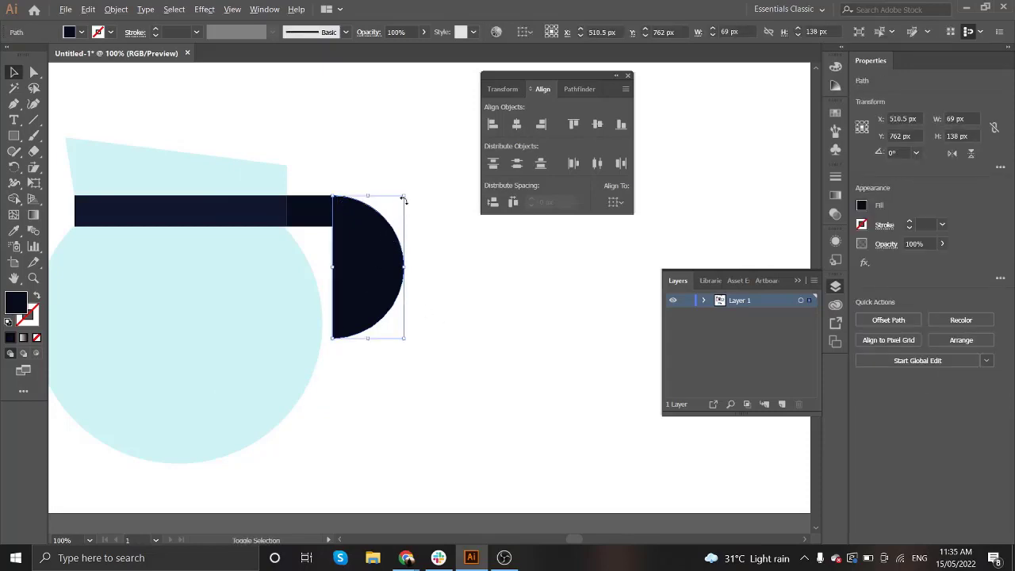
drag(404, 199, 390, 205)
Step: Size a smaller half-circle copy inside the original, stretched up to the bar
drag(378, 249, 378, 250)
drag(403, 195, 386, 235)
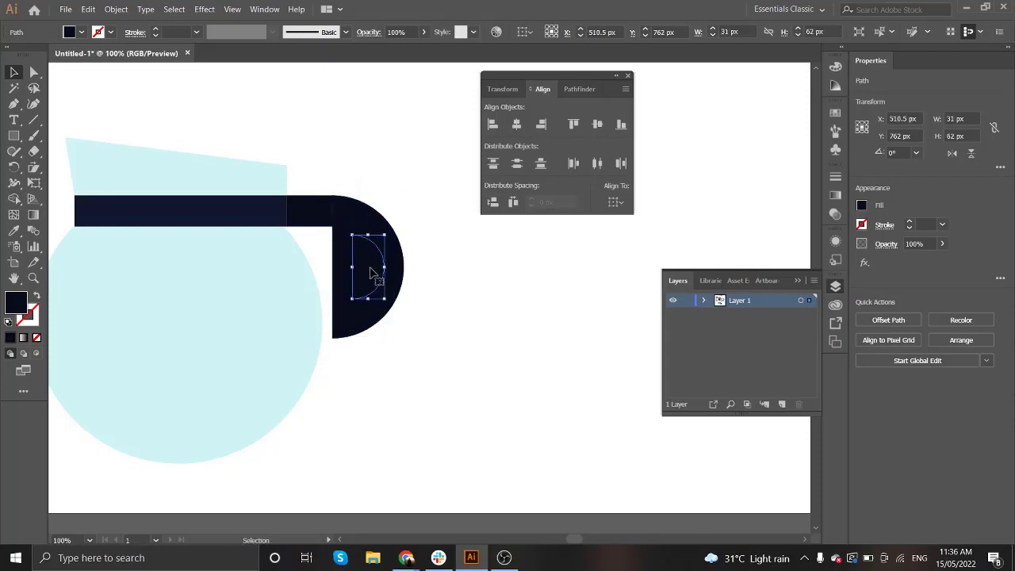
mouse_move(351, 266)
mouse_down()
mouse_move(334, 264)
mouse_move(358, 227)
mouse_up()
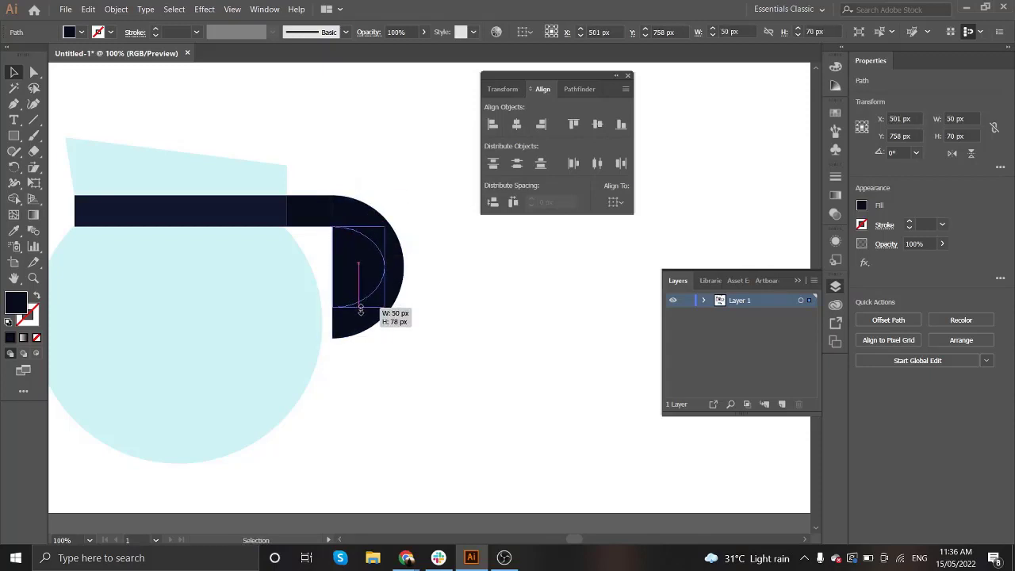
drag(382, 270, 381, 270)
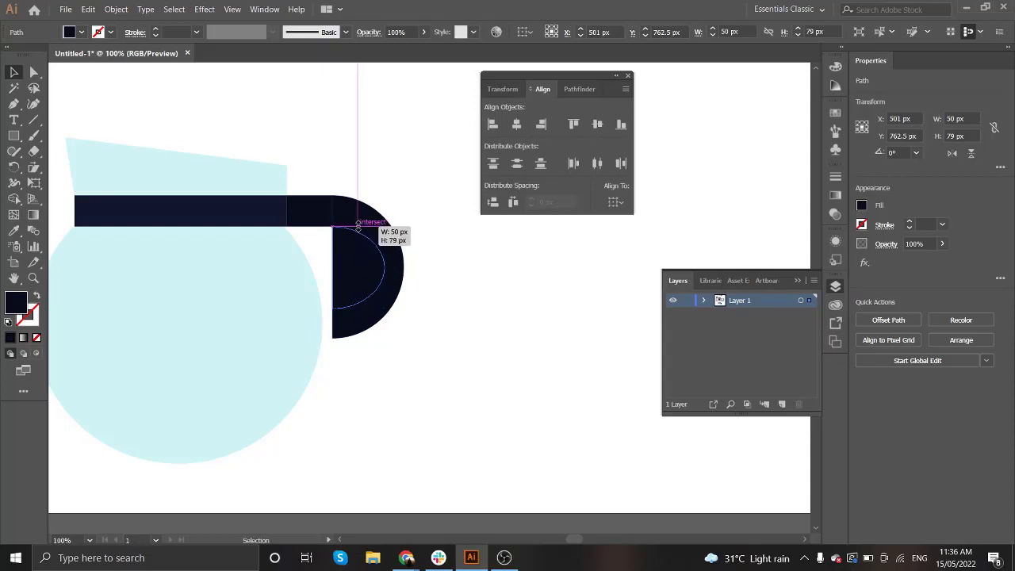
Step: Subtract the inner half-circle with Pathfinder Minus Front, leaving a hollow handle
drag(427, 319, 362, 267)
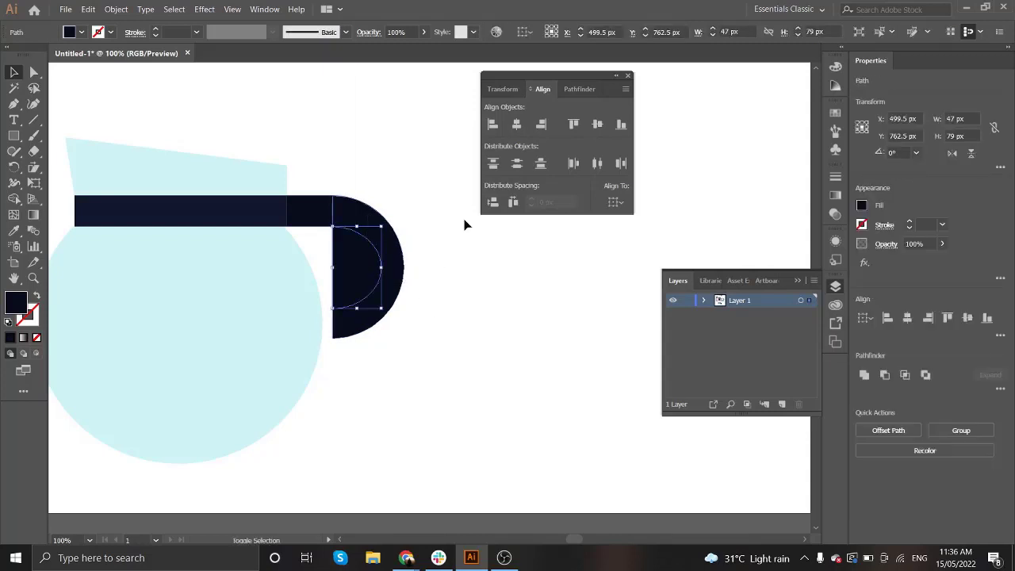
click(566, 90)
click(516, 124)
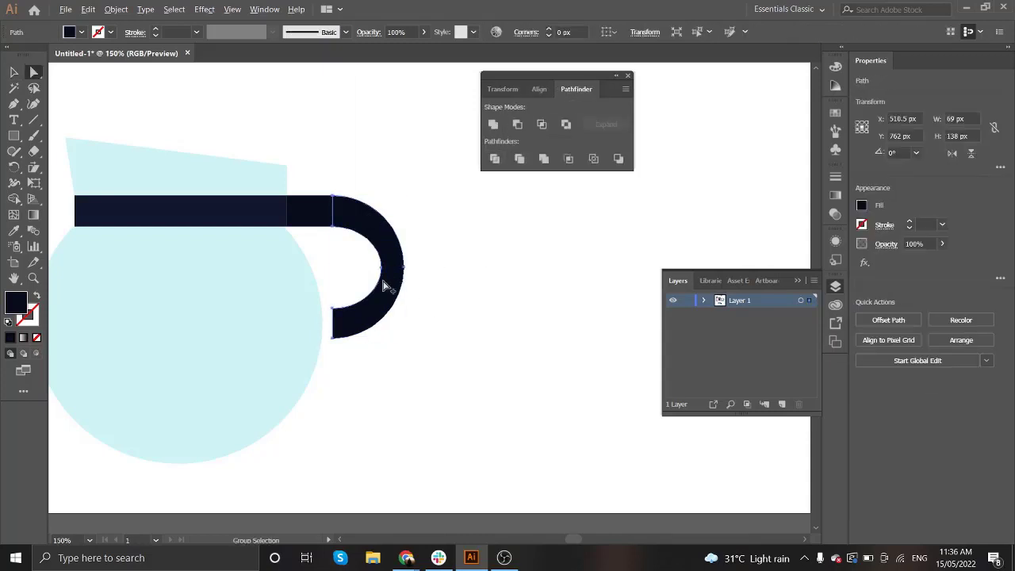
scroll(384, 270, up, 1)
click(388, 271)
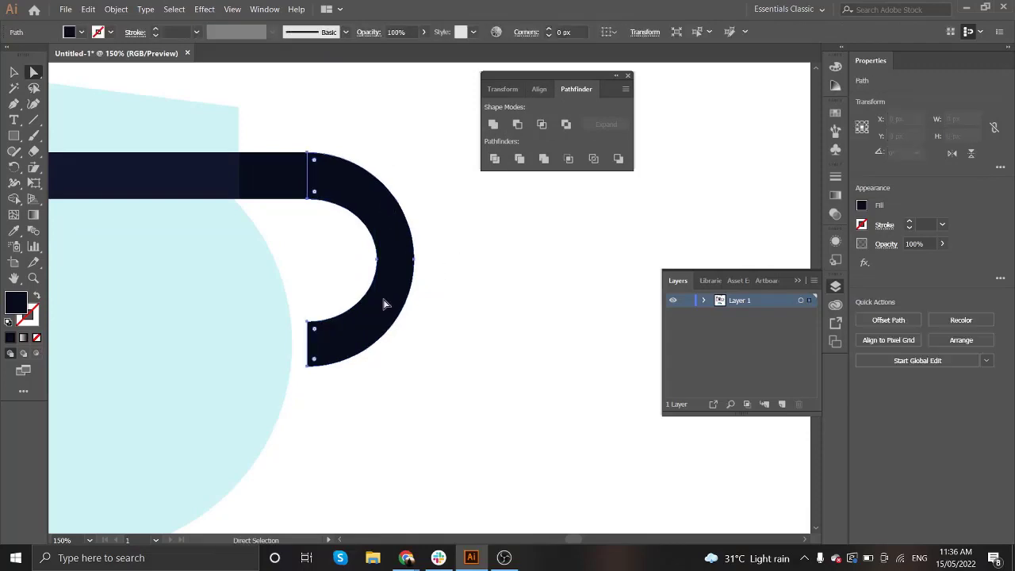
scroll(418, 325, down, 2)
click(440, 339)
scroll(431, 342, up, 2)
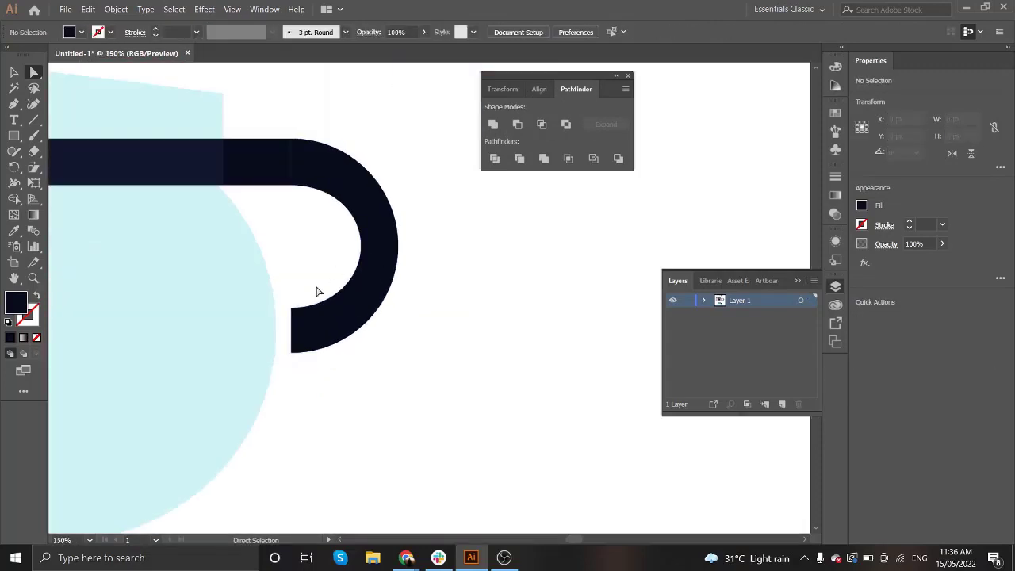
Step: Draw a four-corner cutting shape over the handle's lower end with the Pen tool
click(13, 103)
click(333, 262)
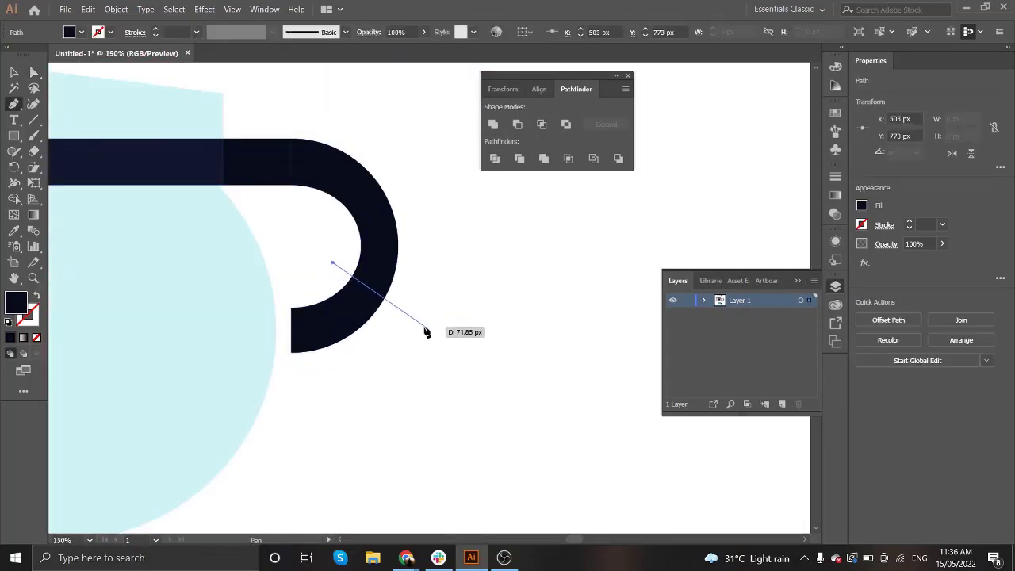
click(452, 284)
click(297, 424)
click(217, 321)
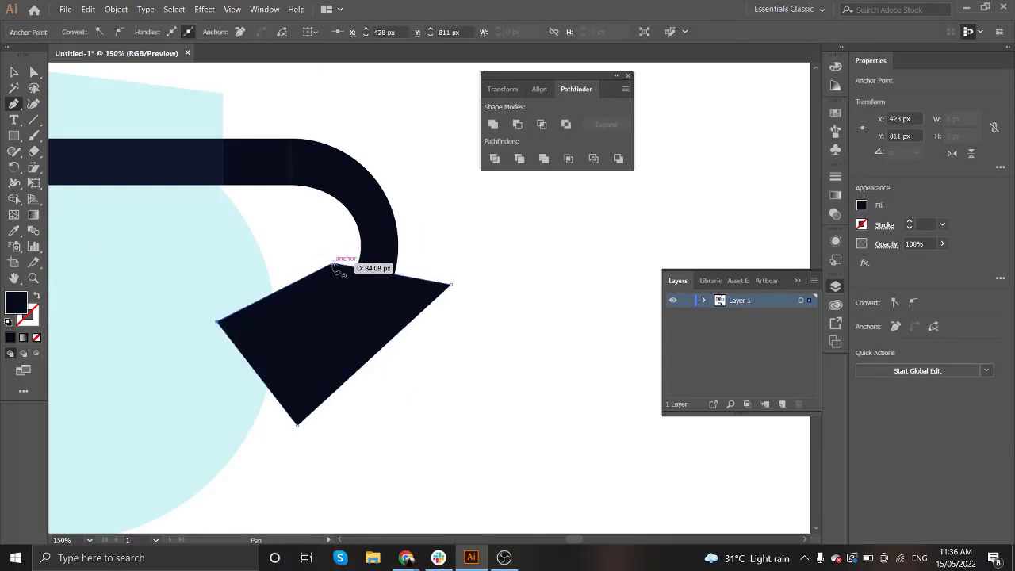
Step: Trial a Shape Builder trim of the hook end, then undo it to restore the cutting shape
key(v)
key(ctrl+a)
key(shift+m)
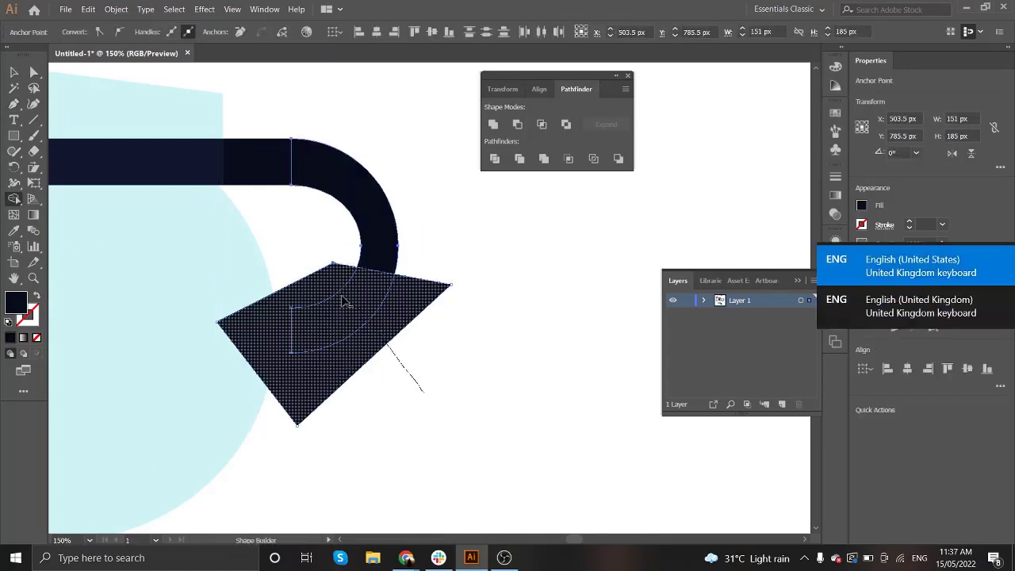
alt+click(344, 299)
key(v)
click(389, 295)
scroll(414, 341, down, 2)
key(ctrl+z)
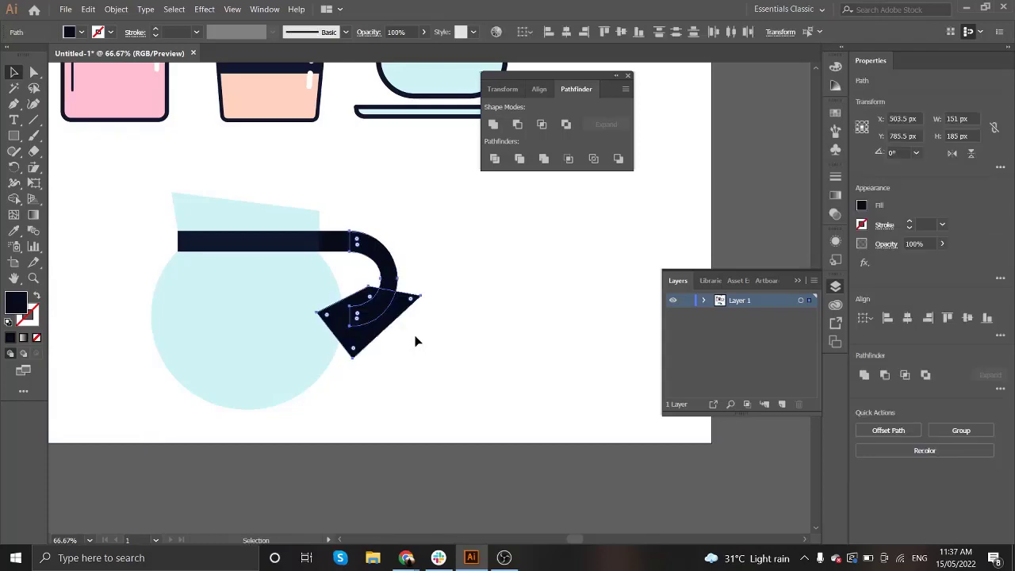
scroll(415, 341, up, 2)
Step: Adjust the cutting shape's anchors to level the cut across the hook
key(a)
drag(342, 217, 327, 234)
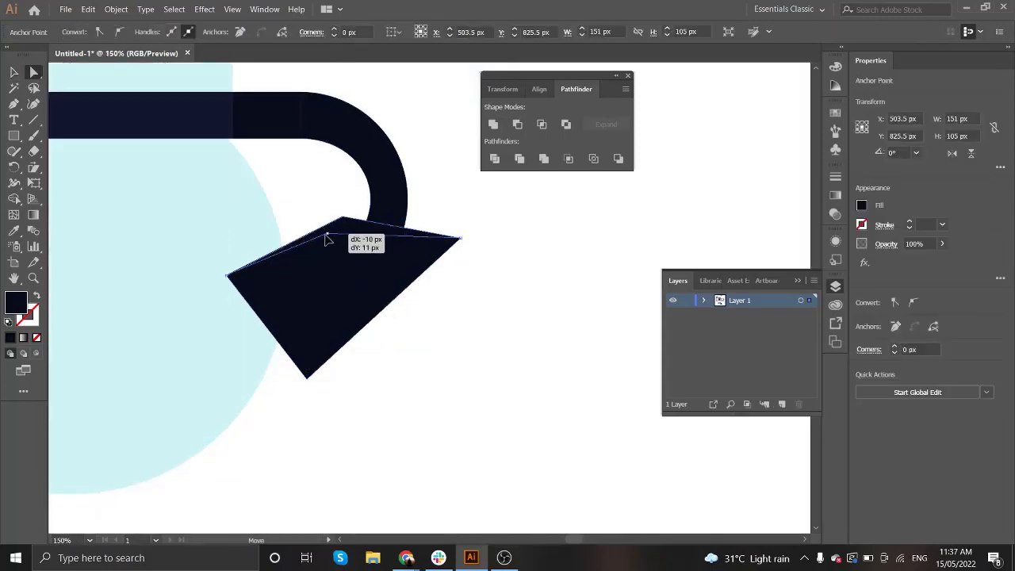
drag(460, 240, 419, 268)
drag(327, 243, 322, 263)
drag(418, 268, 425, 256)
drag(322, 262, 331, 249)
drag(426, 253, 429, 256)
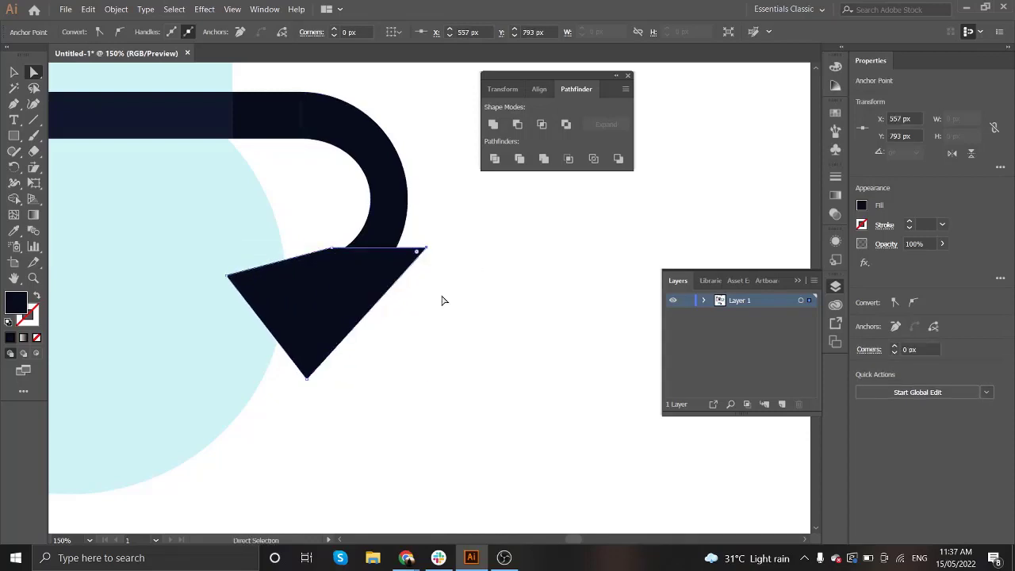
Step: Delete the cutting shape and the hook's tip with Shape Builder, then select the hook's bottom anchors
key(ctrl+a)
key(shift+m)
alt+click(404, 269)
key(a)
scroll(381, 268, up, 1)
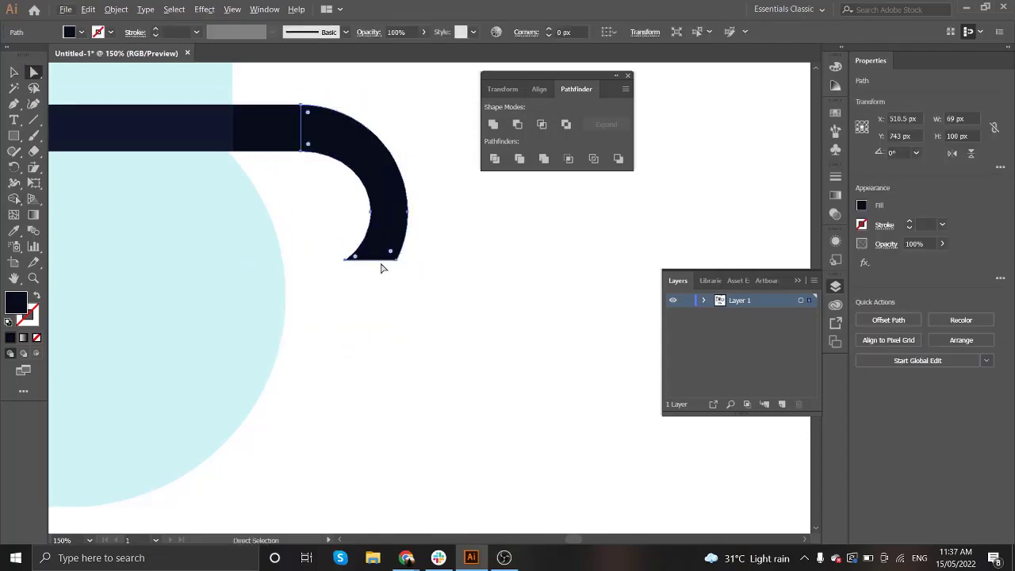
drag(437, 320, 338, 226)
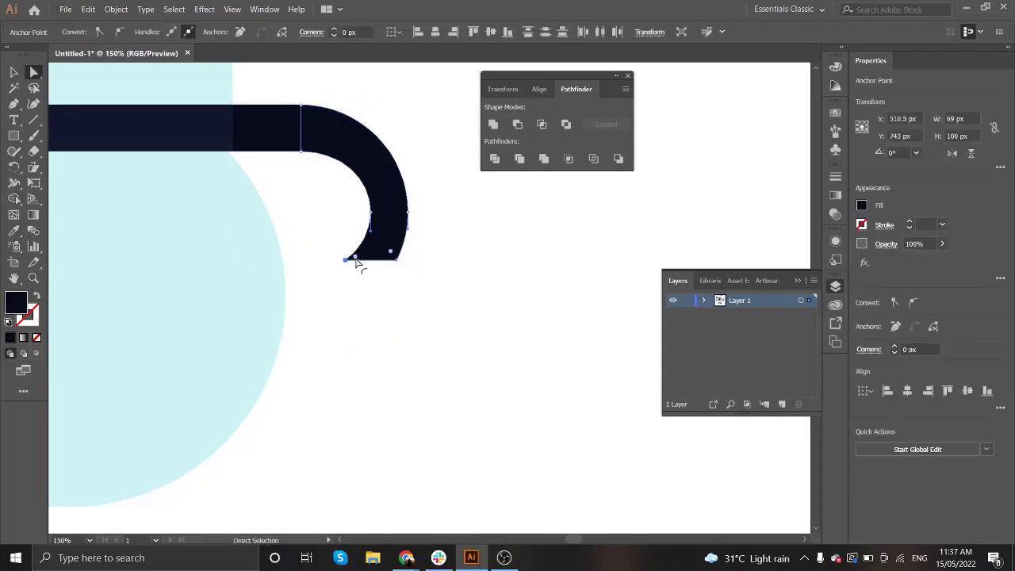
click(465, 267)
scroll(405, 310, down, 3)
click(398, 206)
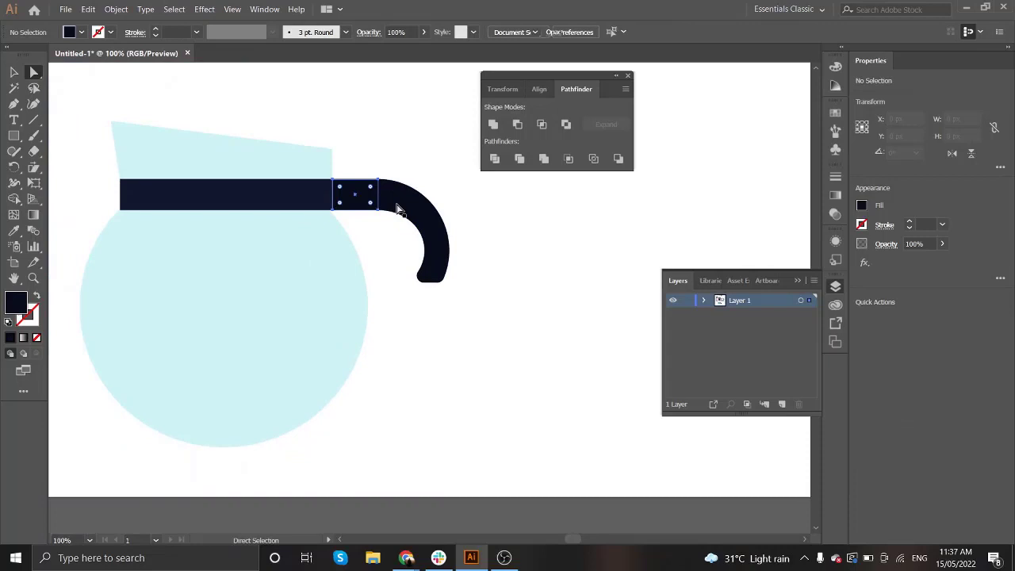
Step: Undo the last two edits and shift the handle arc left toward the dark neck bar
click(397, 265)
scroll(399, 362, up, 3)
scroll(399, 361, up, 3)
key(ctrl+z)
key(ctrl+z)
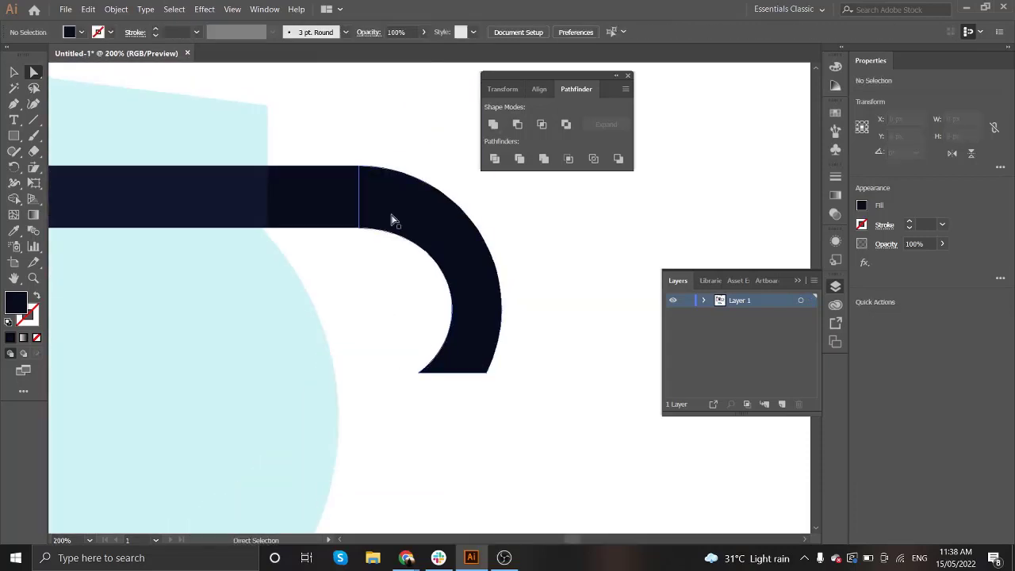
key(ctrl+z)
drag(390, 213, 399, 218)
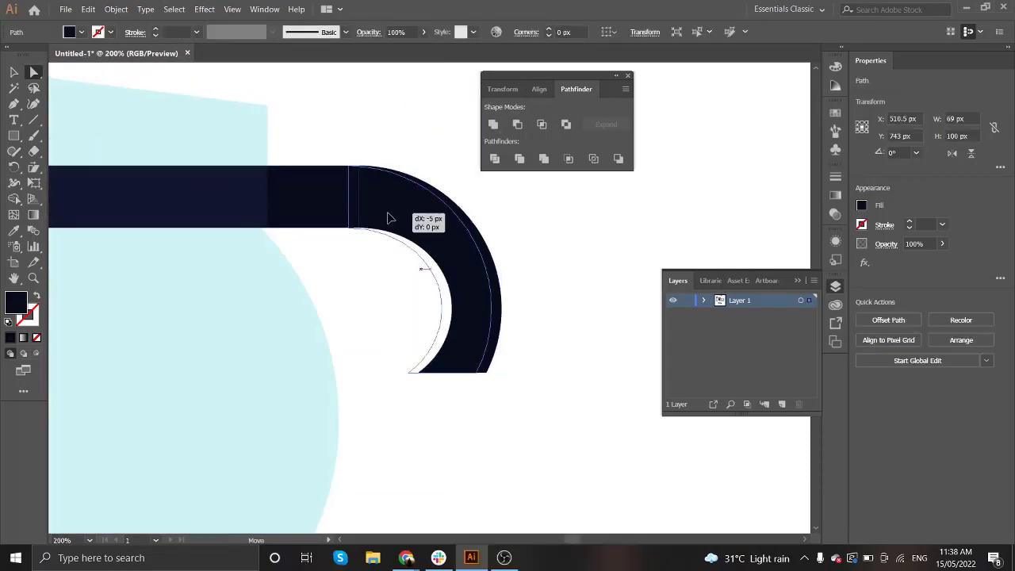
drag(483, 233, 397, 226)
key(ctrl+1)
key(ctrl+plus)
key(ctrl+plus)
Step: Merge the curved handle into the dark neck bar with Shape Builder
click(363, 211)
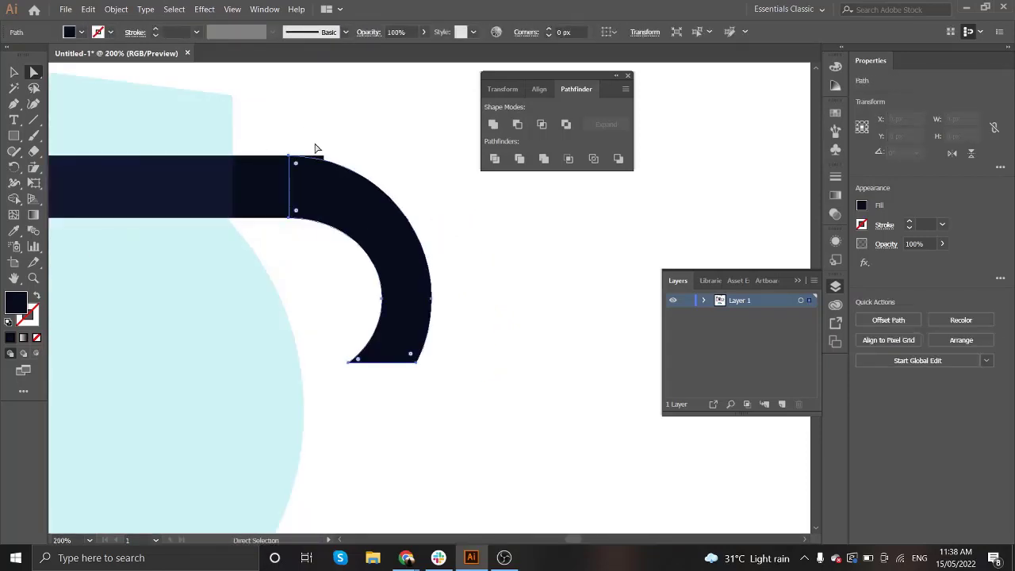
key(shift+m)
click(333, 196)
key(v)
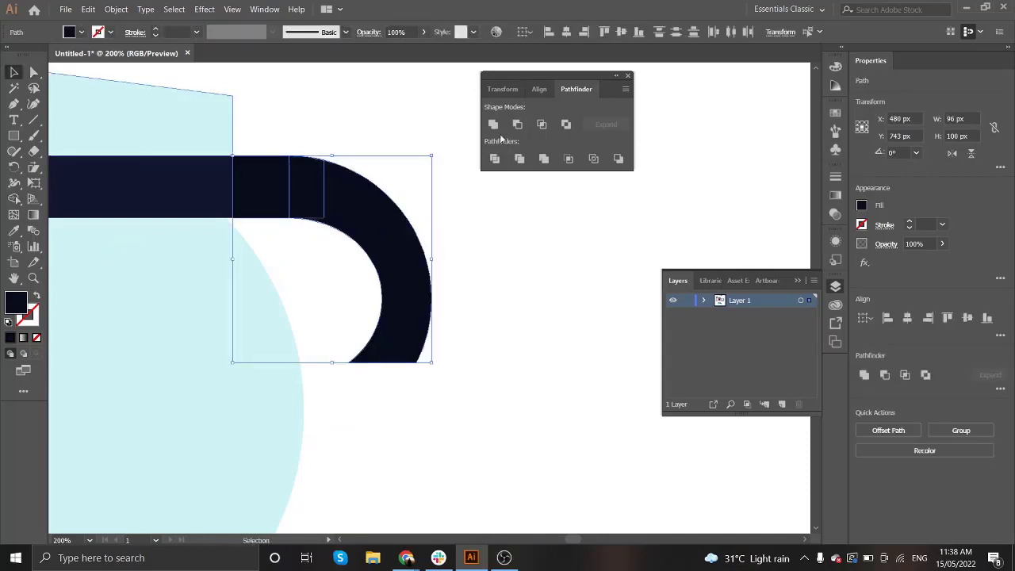
Step: Round off the handle's bottom end into a soft tip
click(415, 379)
drag(414, 378, 342, 331)
key(a)
click(415, 403)
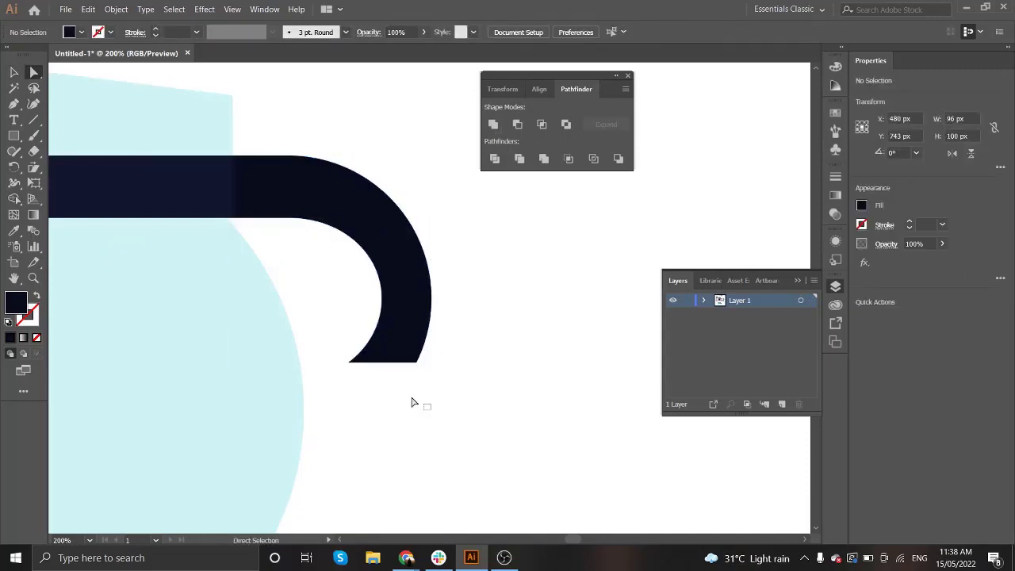
mouse_move(414, 402)
mouse_down()
mouse_move(367, 363)
mouse_move(388, 352)
mouse_up()
click(482, 324)
key(ctrl+minus)
key(ctrl+minus)
key(ctrl+minus)
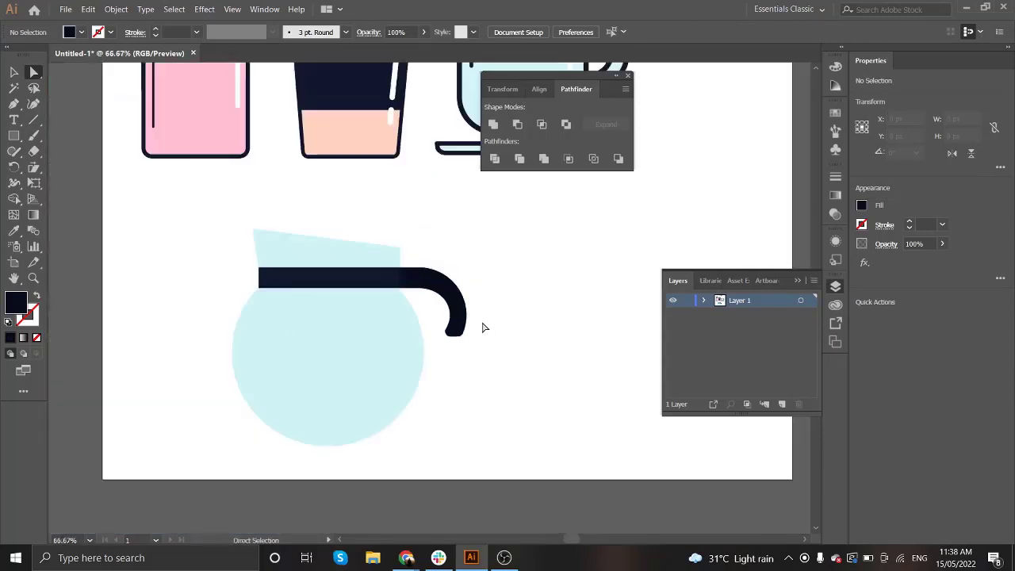
Step: Select the dark band and handle together, dismiss the rectangle size dialog, and deselect
click(419, 279)
scroll(419, 279, up, 2)
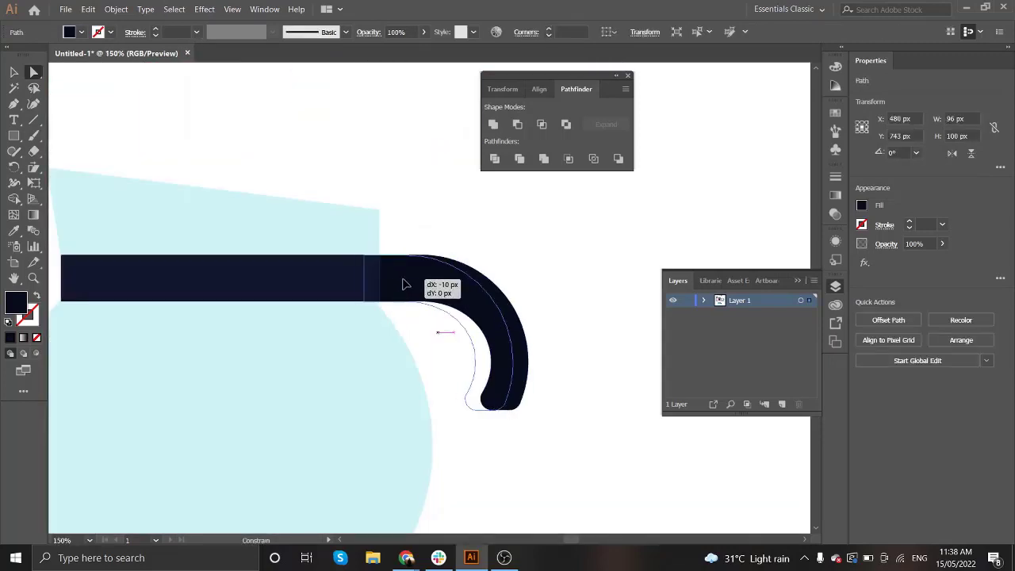
click(419, 333)
scroll(474, 330, down, 1)
scroll(446, 233, up, 2)
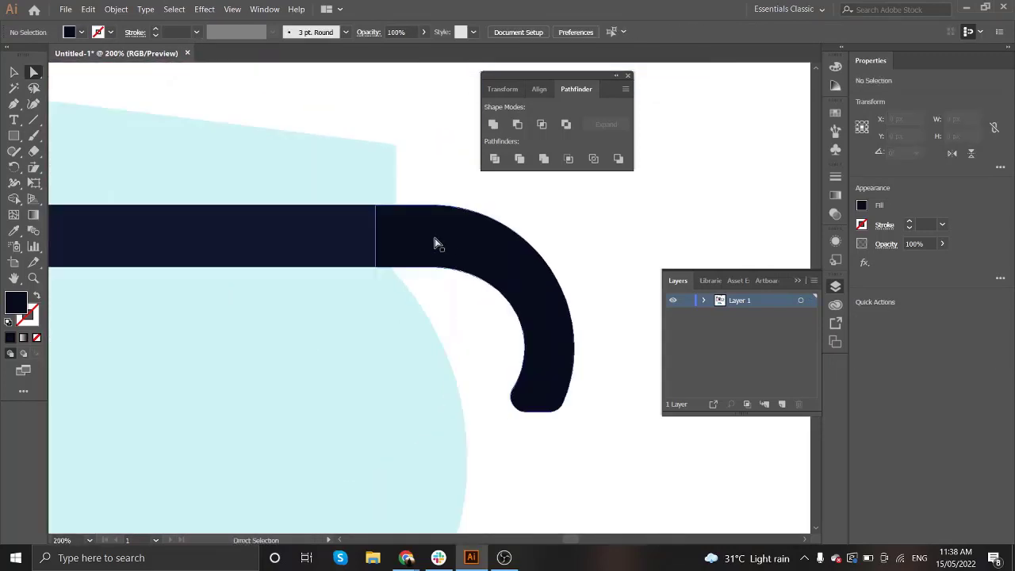
click(373, 238)
drag(373, 239, 440, 246)
click(386, 229)
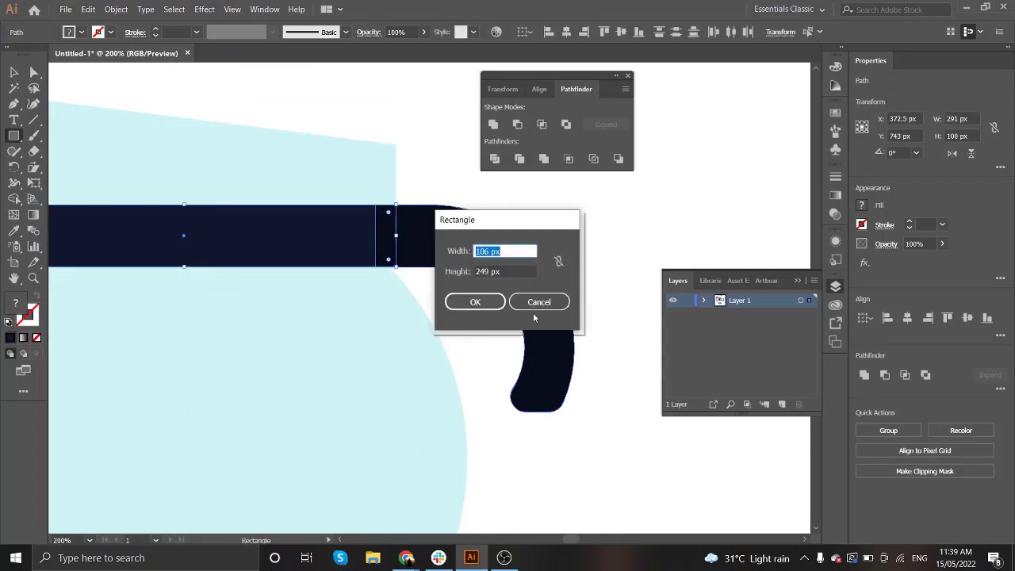
click(546, 296)
key(v)
key(ctrl+shift+a)
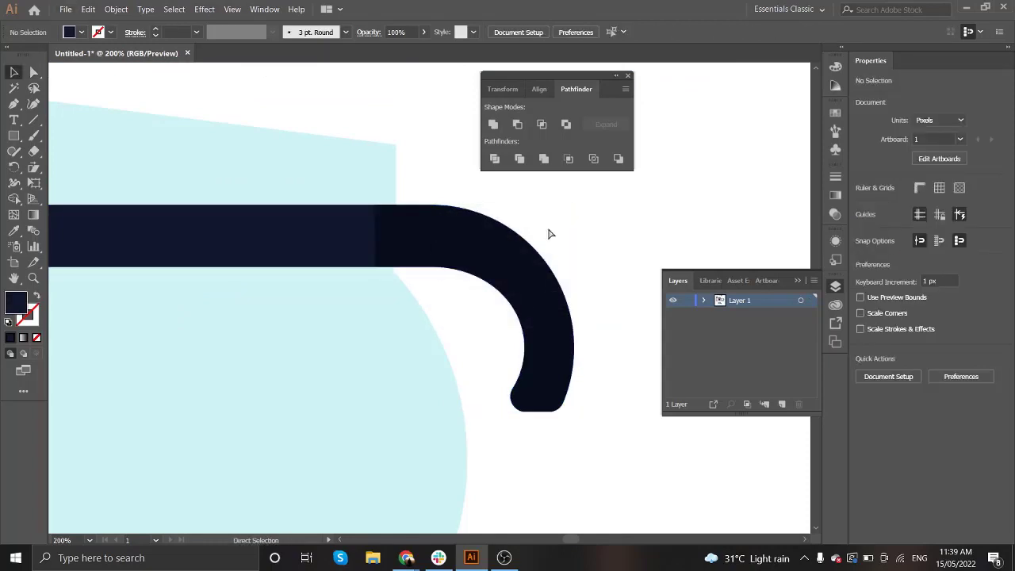
Step: Check the handle and lid, then select the pale blue pot body circle
click(464, 250)
click(584, 278)
scroll(584, 278, down, 2)
scroll(530, 399, right, 1)
click(267, 218)
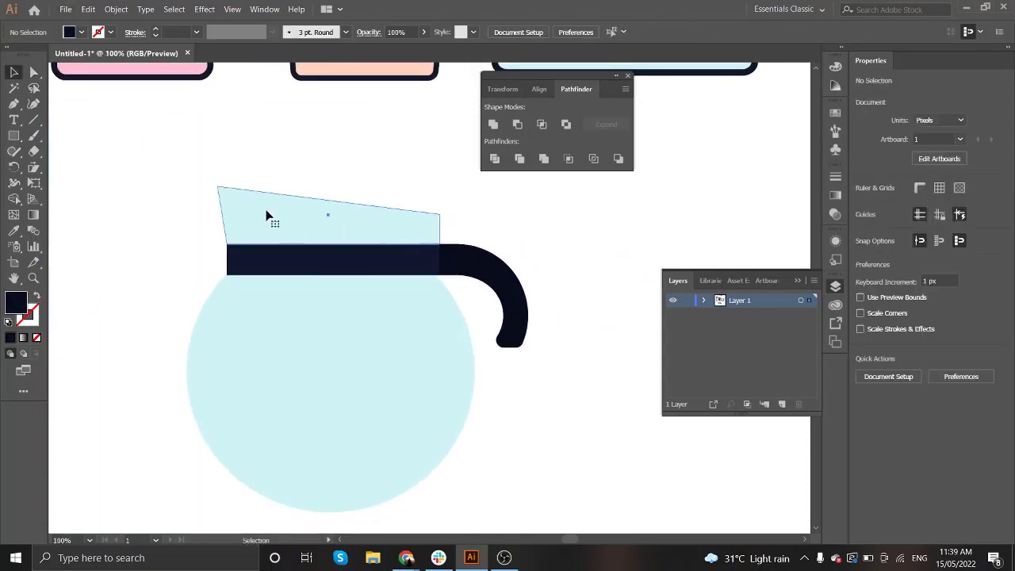
scroll(313, 317, down, 1)
click(312, 338)
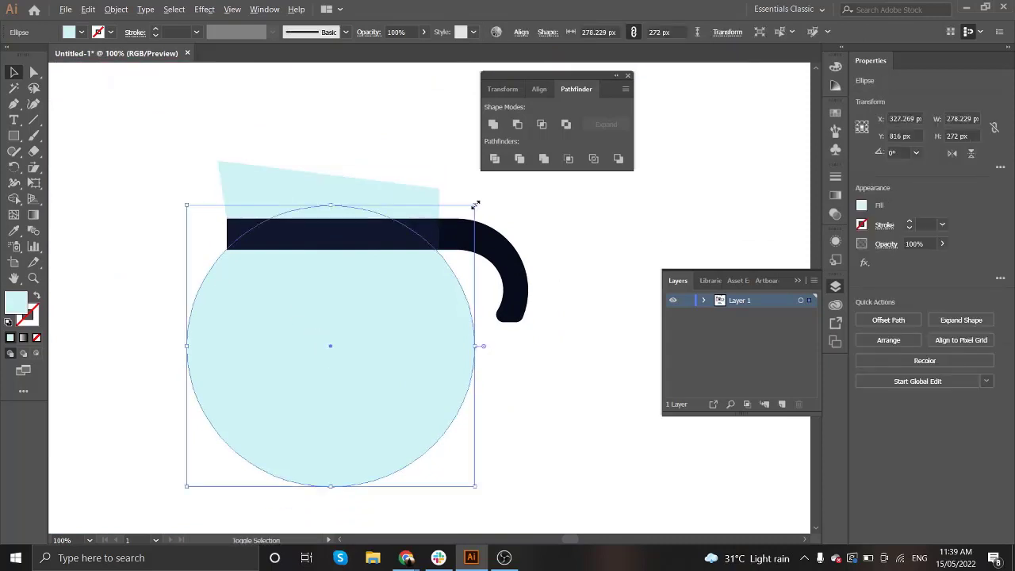
Step: Fill the smaller inner circle with dark brown #663024
drag(474, 201, 456, 217)
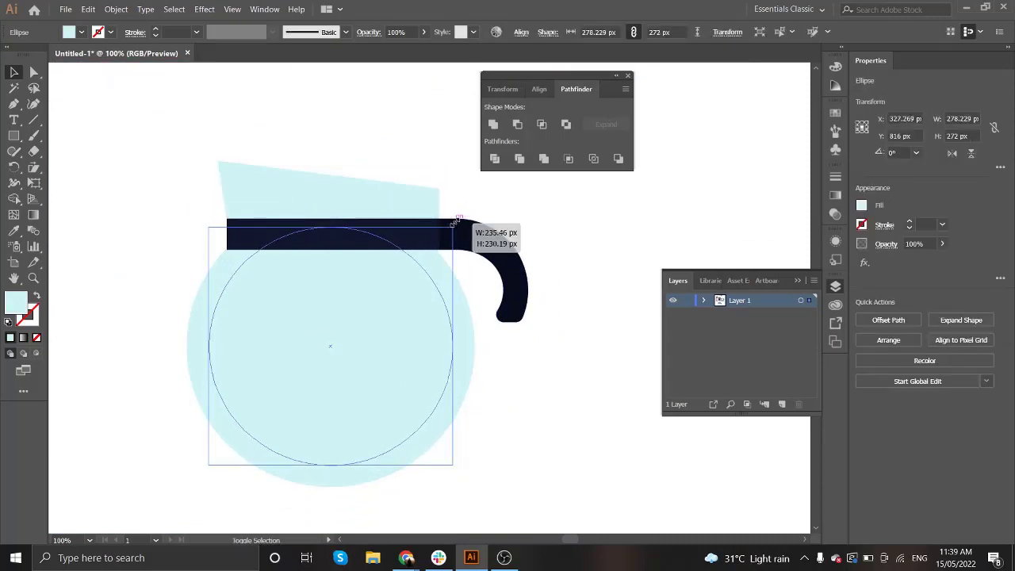
click(152, 277)
click(267, 304)
double_click(16, 302)
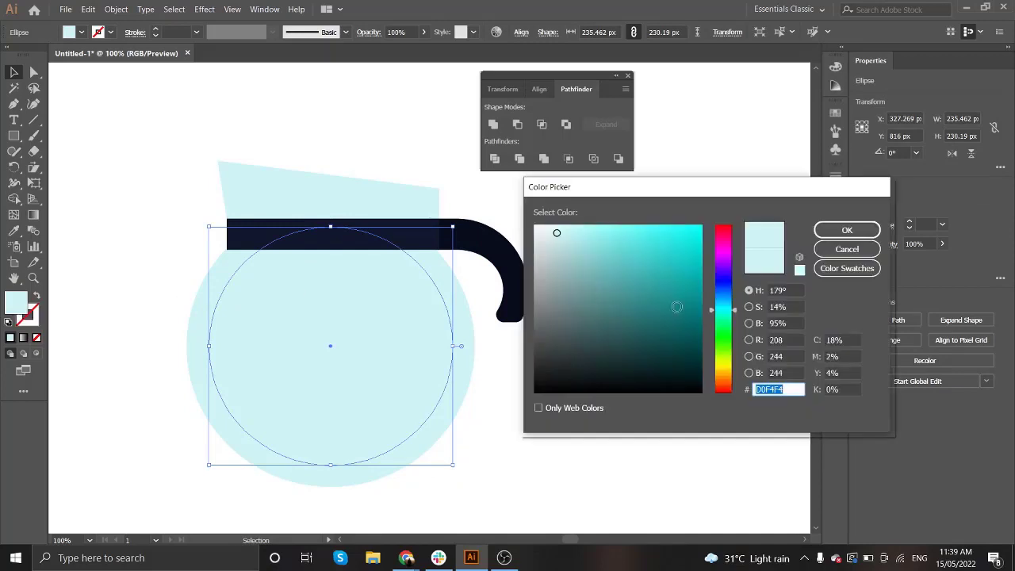
text(663024)
click(829, 231)
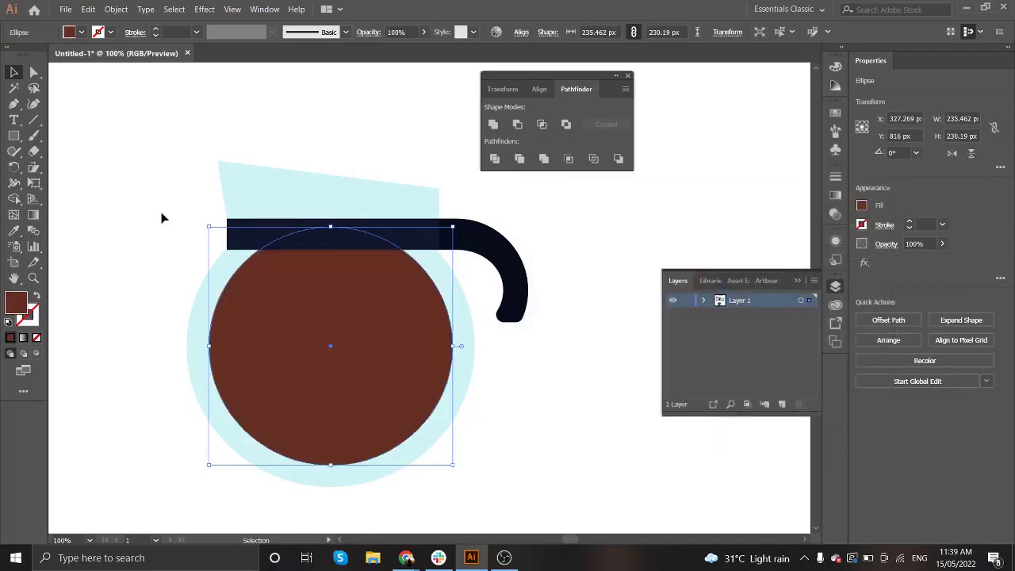
Step: Shrink the brown circle slightly about its centre and draw a horizontal line across it
scroll(238, 305, down, 2)
click(448, 316)
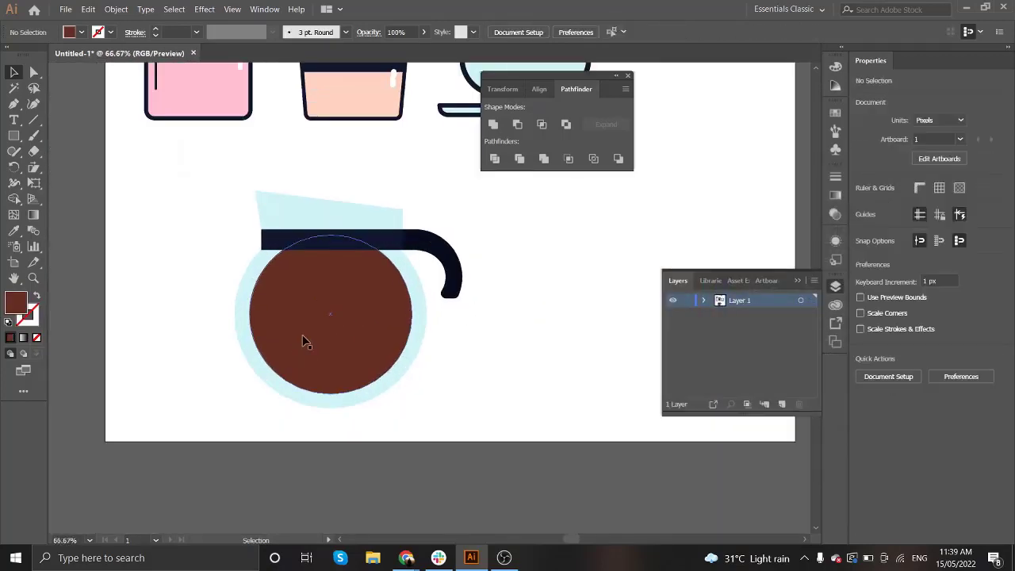
scroll(304, 340, up, 2)
click(340, 301)
click(120, 271)
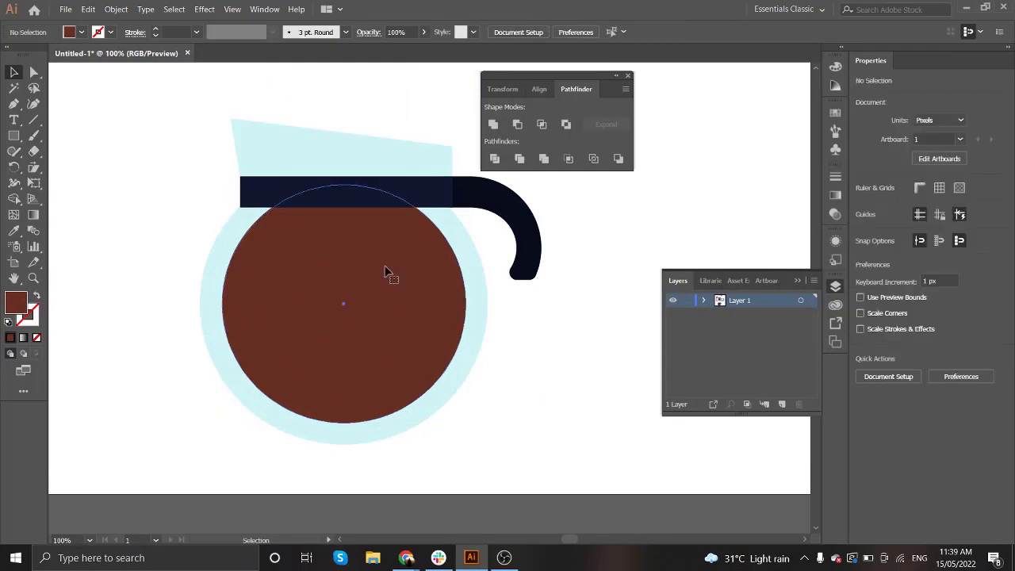
click(389, 272)
drag(465, 184, 459, 190)
click(172, 252)
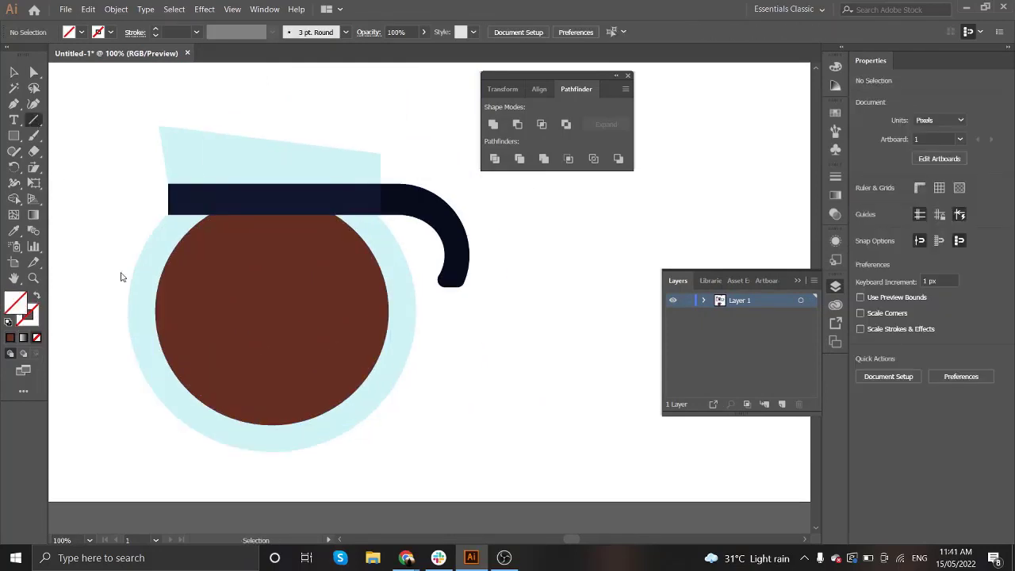
drag(105, 295, 436, 294)
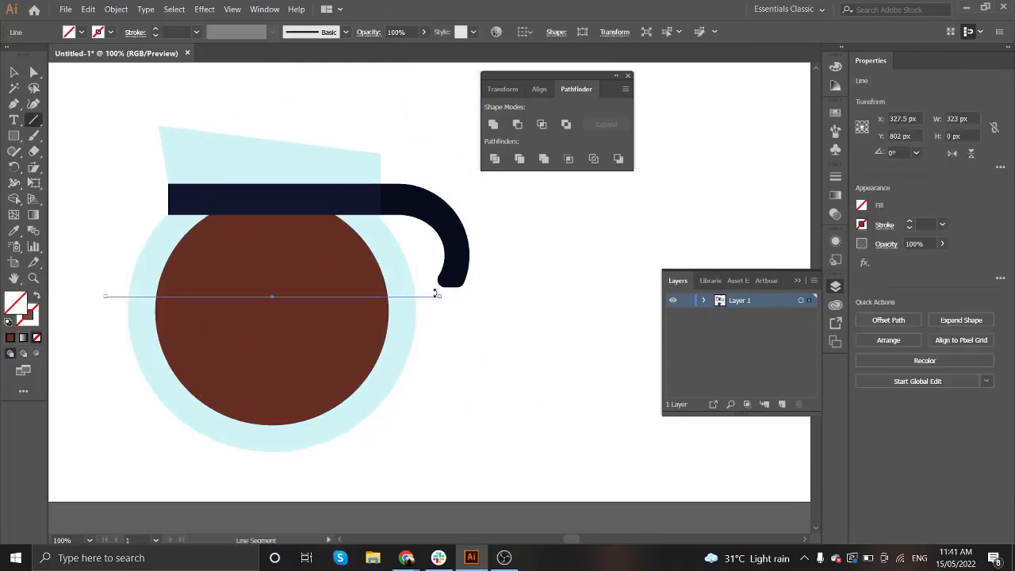
Step: Give the line a stroke sampled from the brown circle, then darken it
click(908, 225)
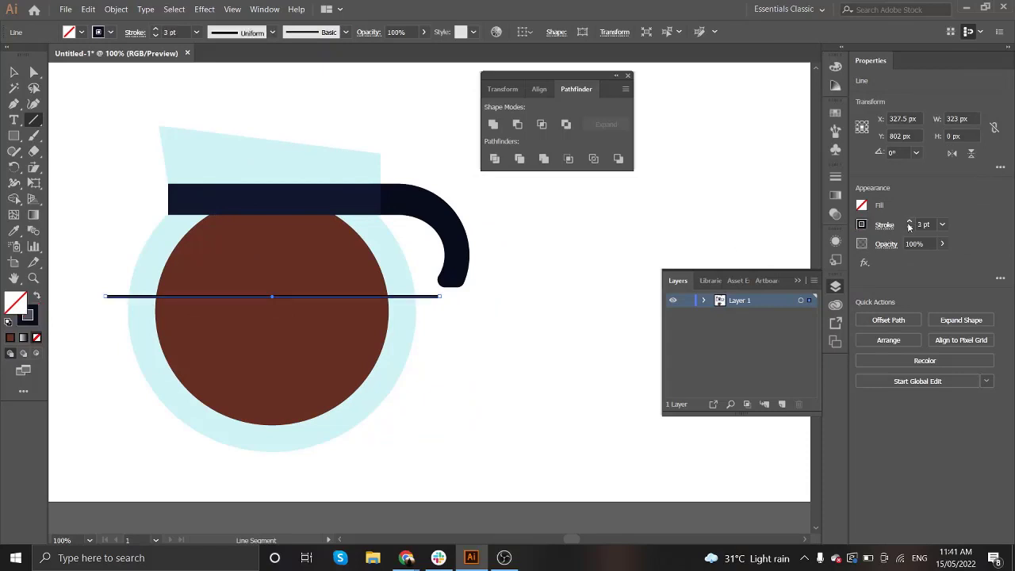
key(i)
click(336, 259)
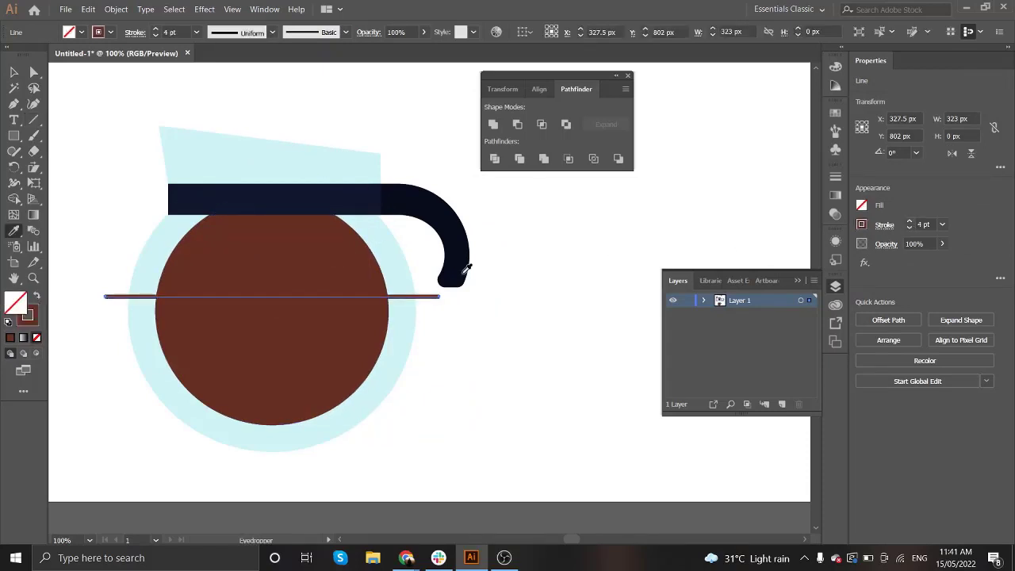
click(174, 8)
double_click(28, 315)
click(846, 230)
Step: Apply a small relative Zig Zag effect with Smooth points to make the line a gentle wave
click(203, 8)
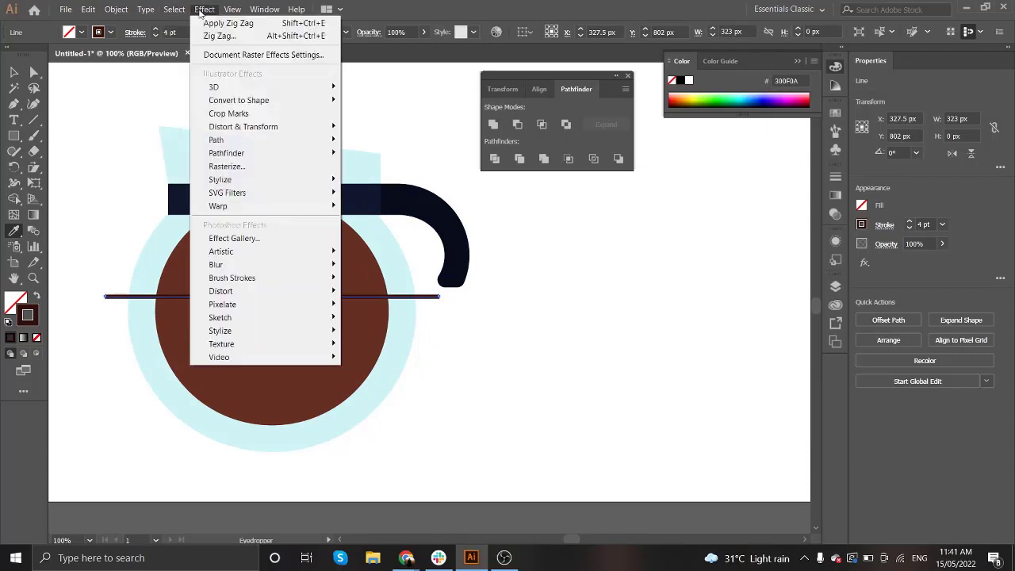
click(396, 202)
click(503, 421)
click(585, 316)
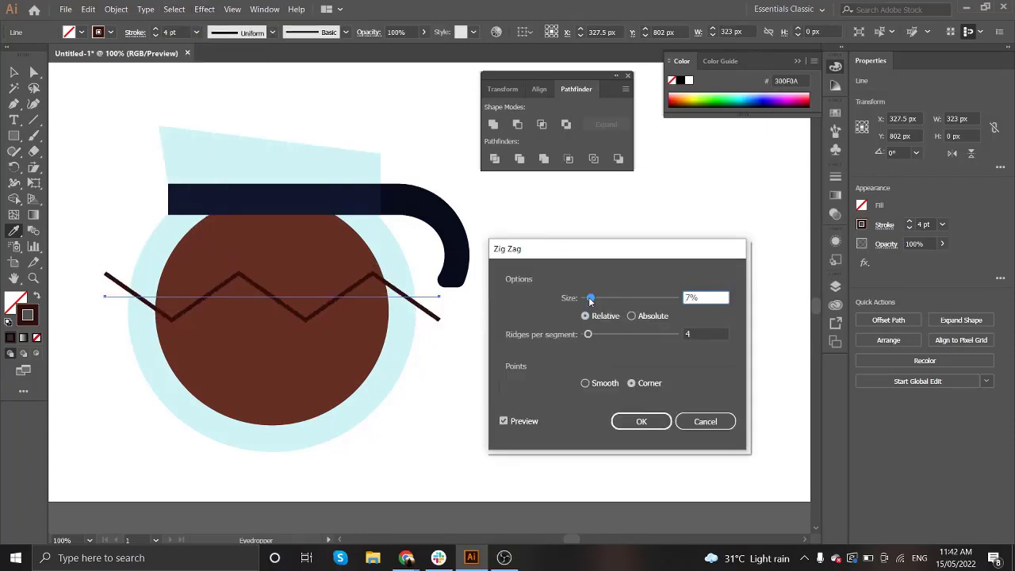
drag(589, 299, 587, 299)
click(585, 383)
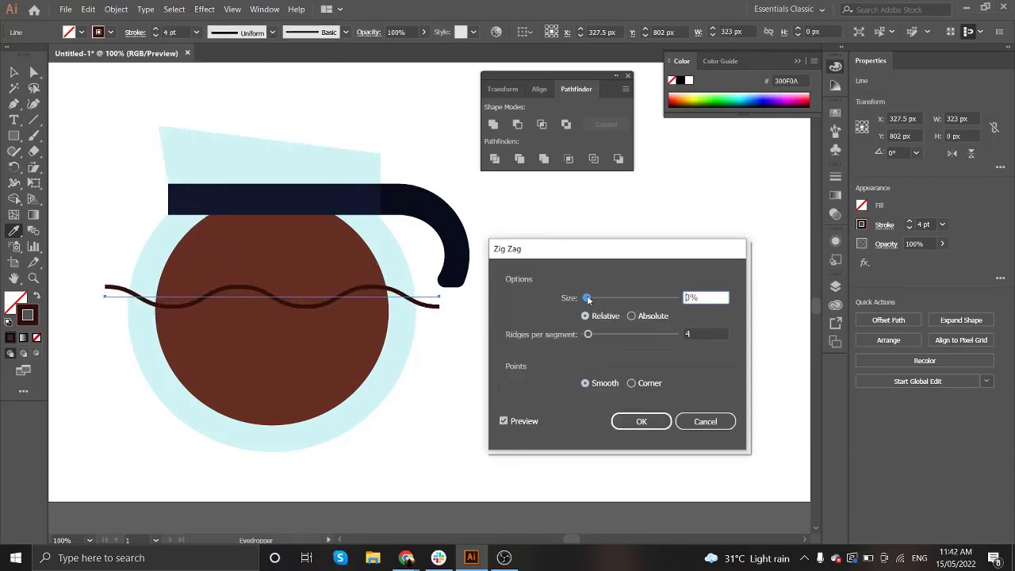
click(638, 420)
key(v)
click(469, 340)
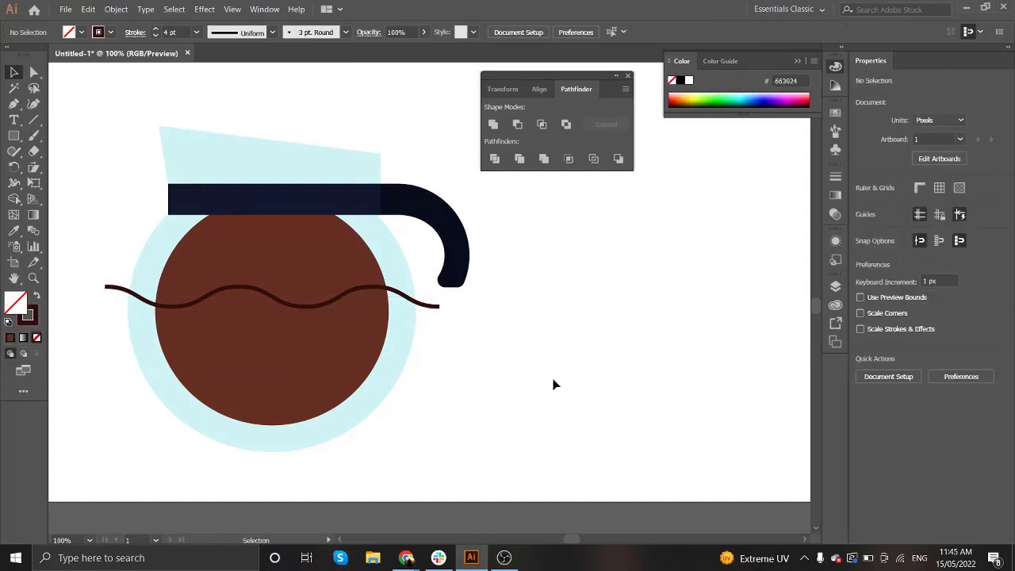
click(429, 308)
Step: Expand the wave's appearance into a real shape
click(116, 9)
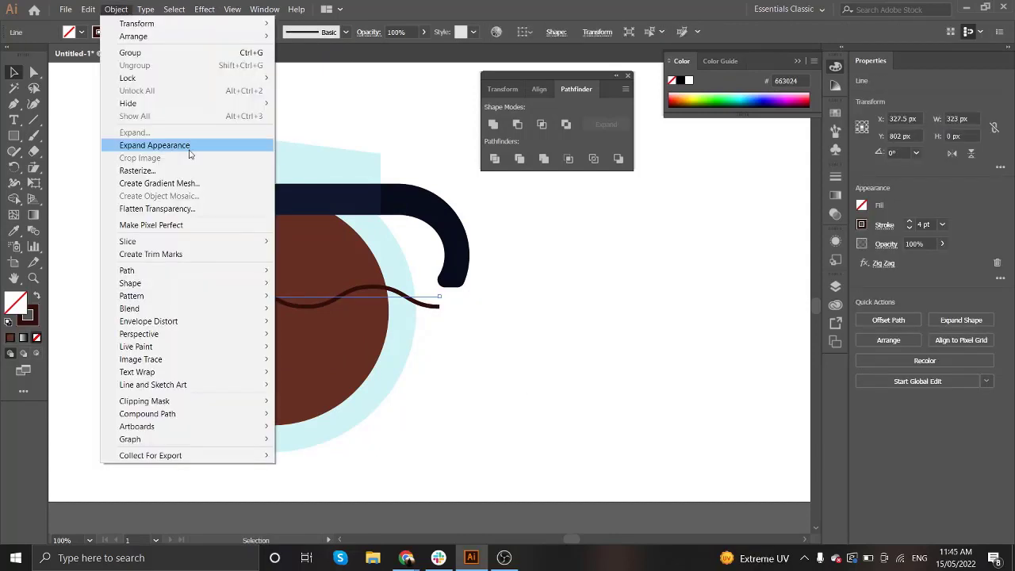
click(190, 133)
click(467, 356)
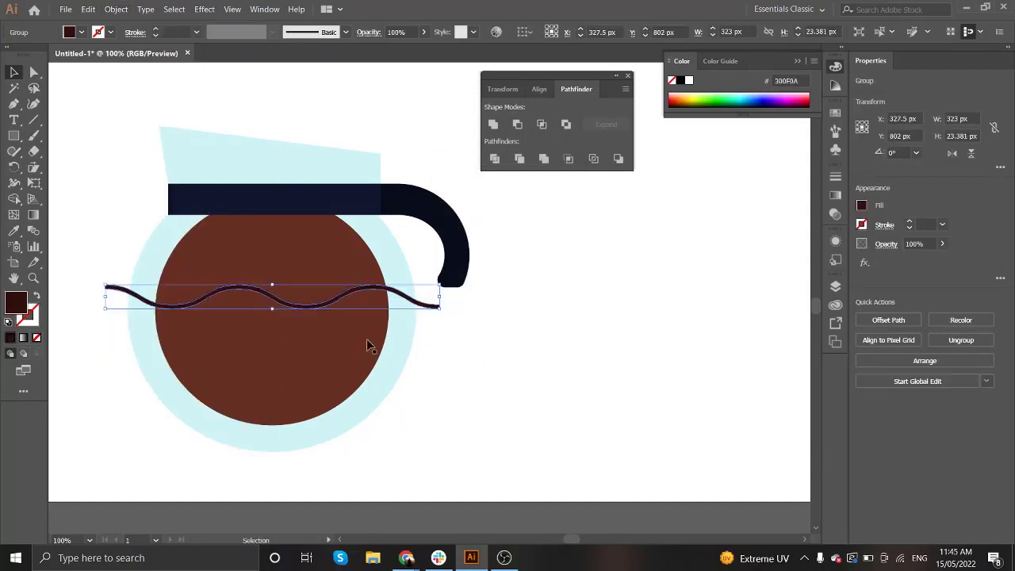
Step: Remove the circle area above the wave and the leftover wave tail, leaving the coffee shape
shift+click(310, 257)
key(shift+m)
alt+click(312, 262)
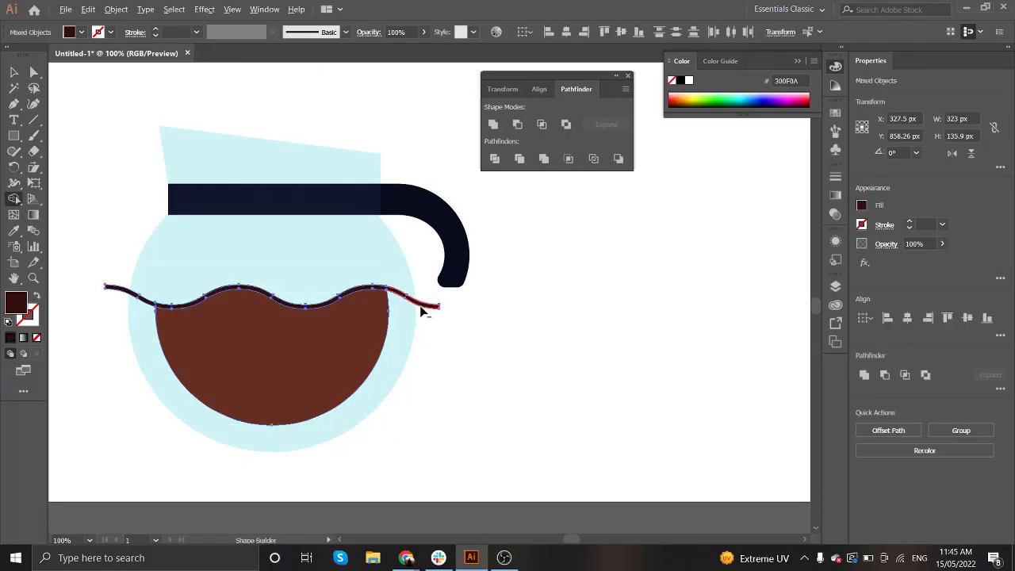
alt+click(123, 294)
click(317, 362)
key(v)
scroll(439, 367, down, 1)
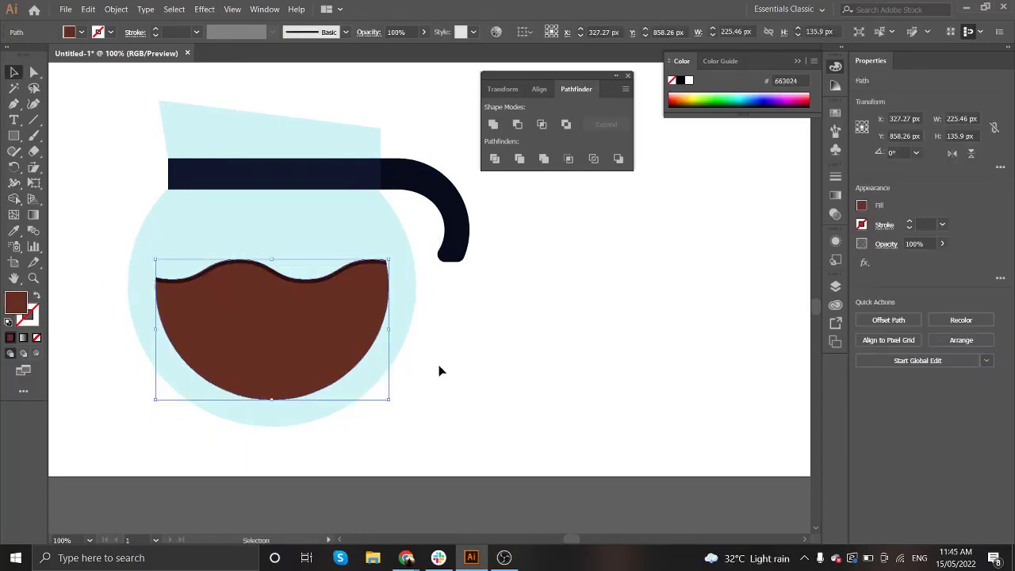
click(74, 286)
key(i)
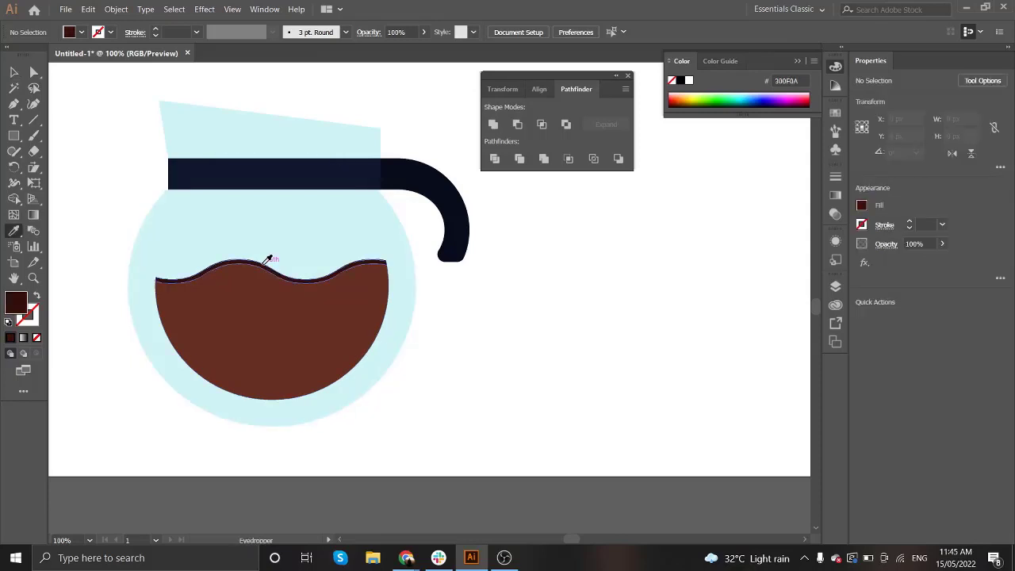
Step: Draw a small square at upper left and give the coffee shape a 5 pt near-black outline
drag(76, 170, 103, 196)
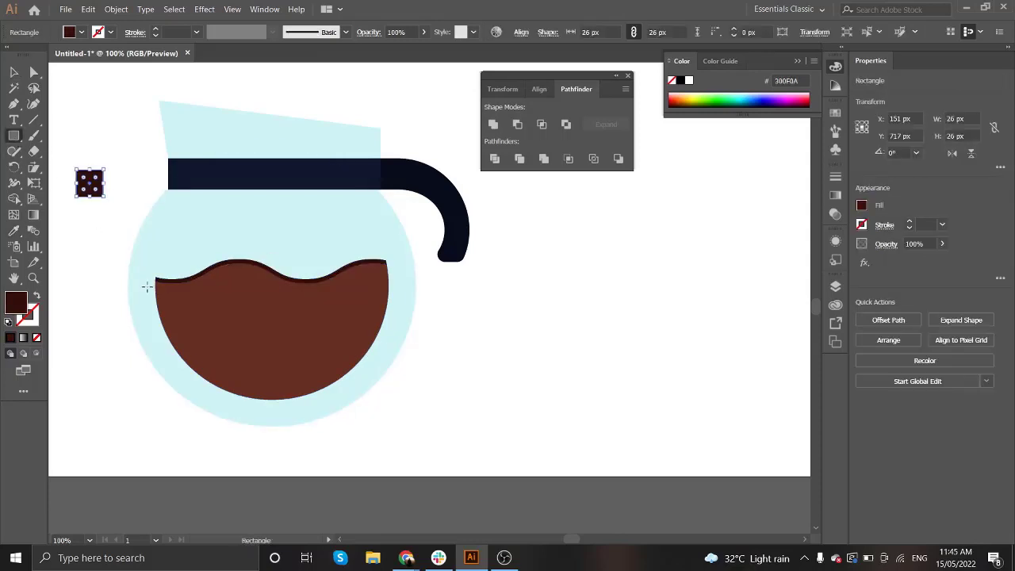
key(v)
click(158, 285)
double_click(36, 317)
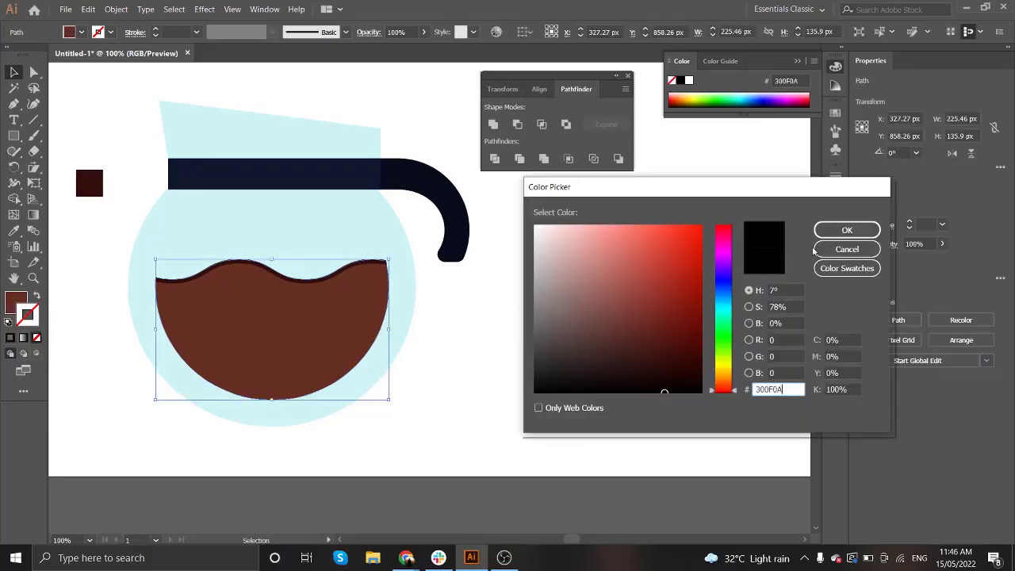
click(845, 229)
click(909, 222)
click(909, 222)
click(401, 354)
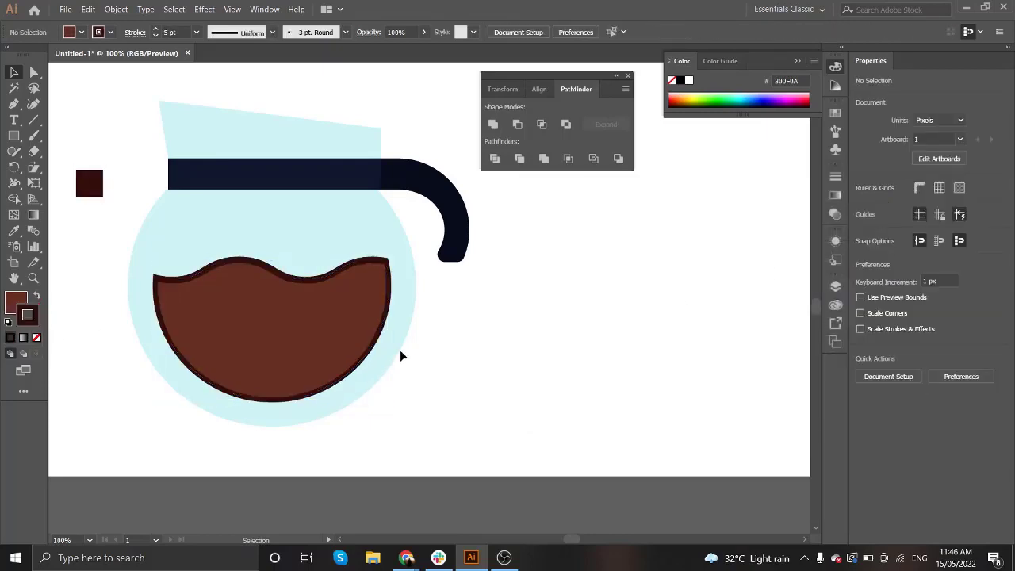
click(373, 344)
click(883, 225)
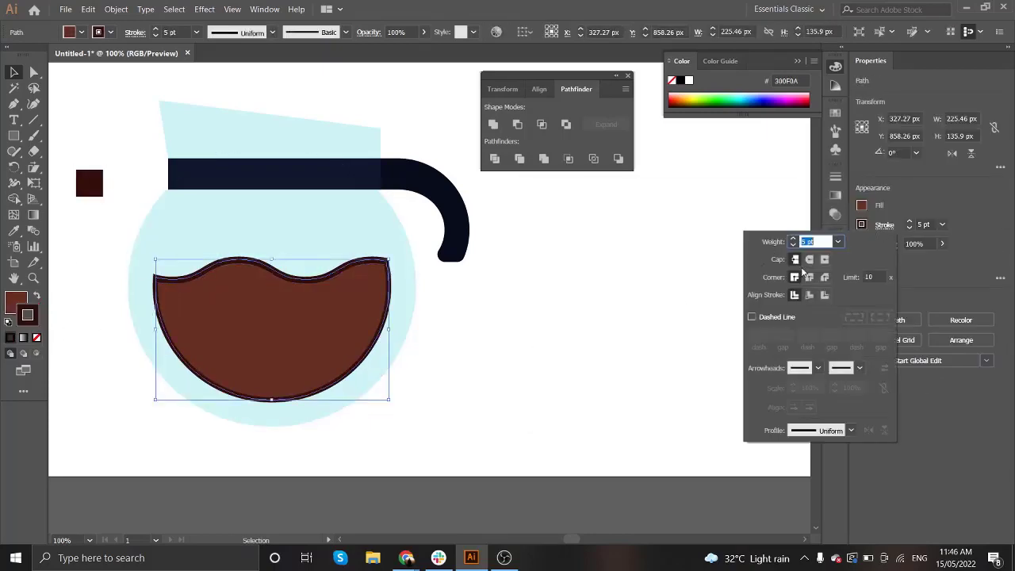
click(506, 326)
scroll(505, 326, down, 1)
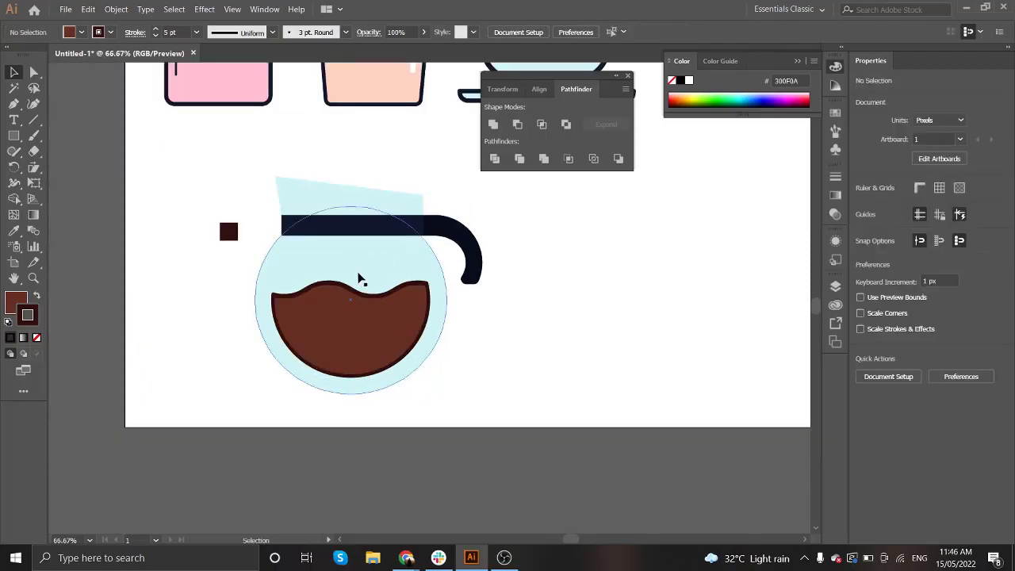
Step: Select the lid's top-left corner point for editing, then deselect it
click(354, 208)
key(a)
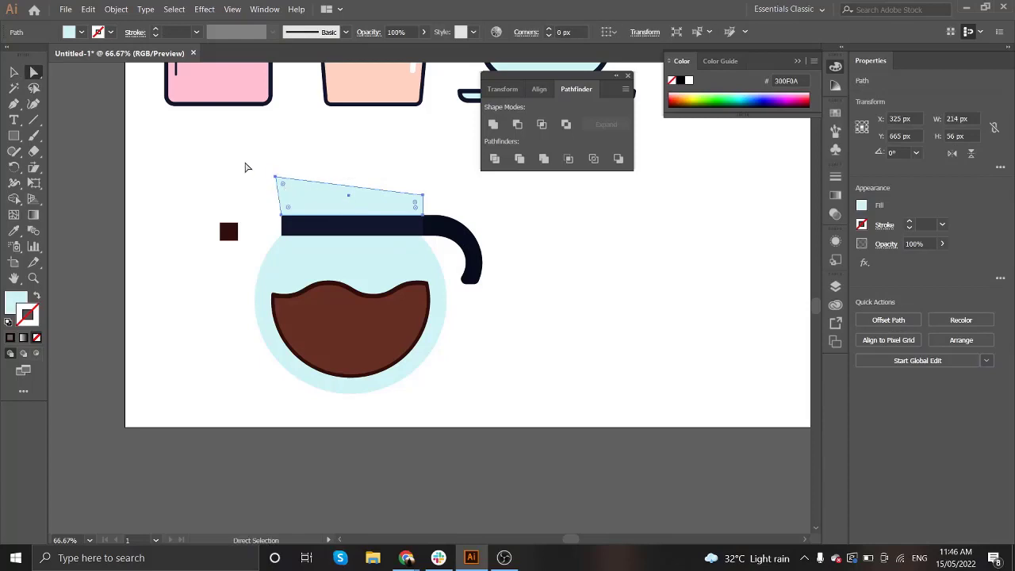
drag(245, 166, 285, 189)
click(269, 184)
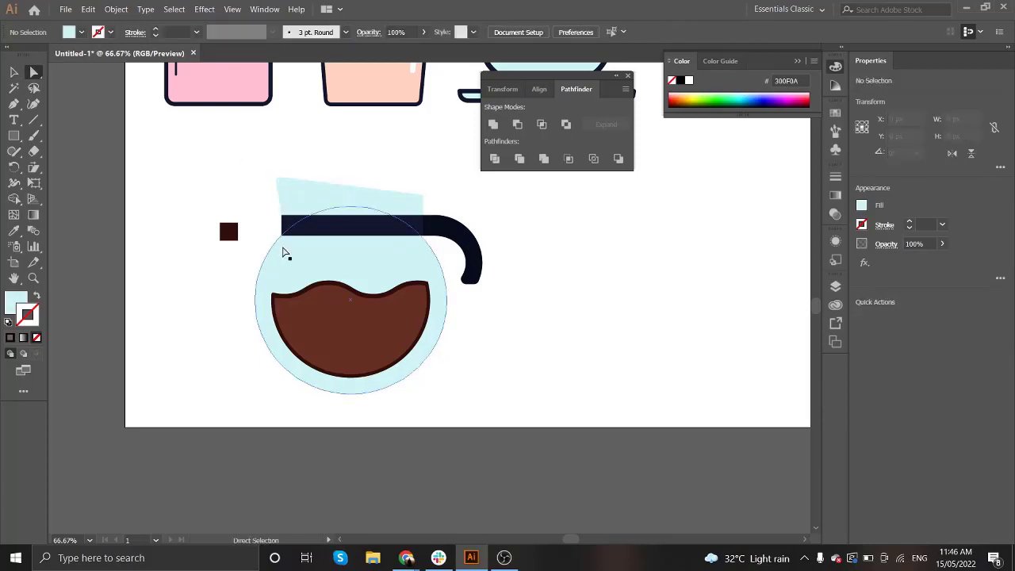
Step: Give the pot's round body a navy #11172D outline taken from the navy swatch
click(441, 298)
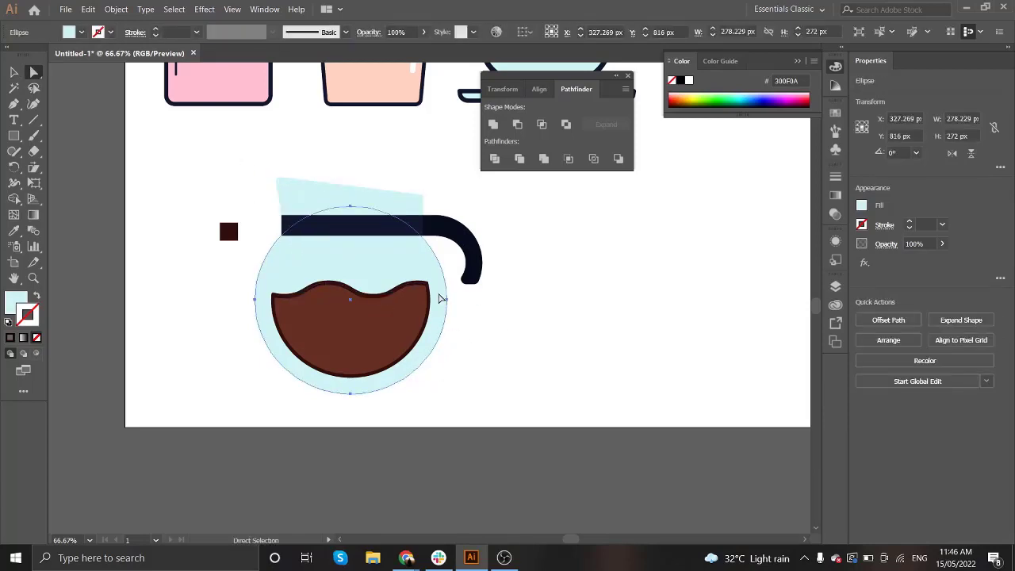
key(ctrl+minus)
key(ctrl+minus)
scroll(157, 230, up, 2)
click(339, 127)
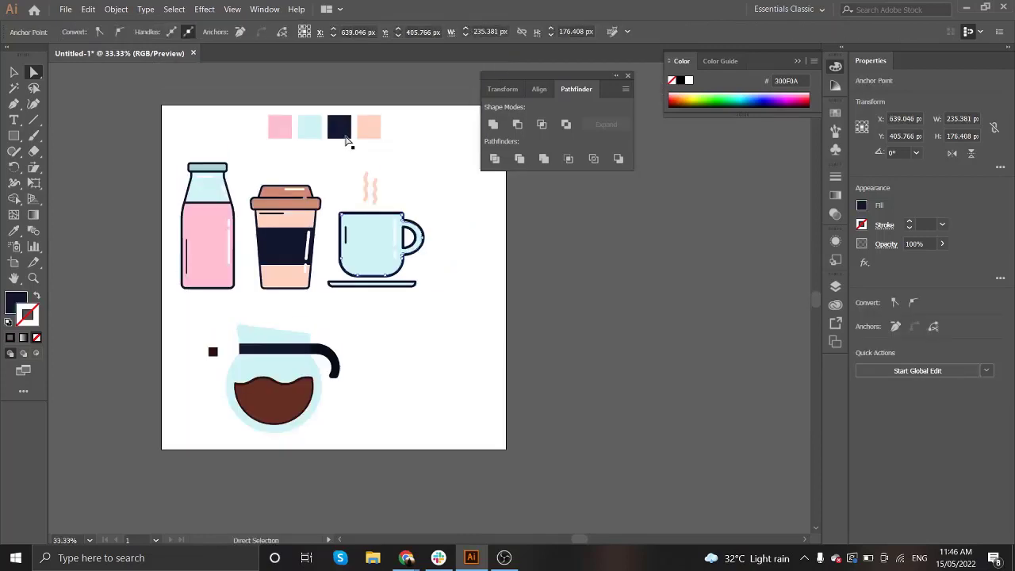
double_click(16, 301)
click(847, 230)
click(273, 396)
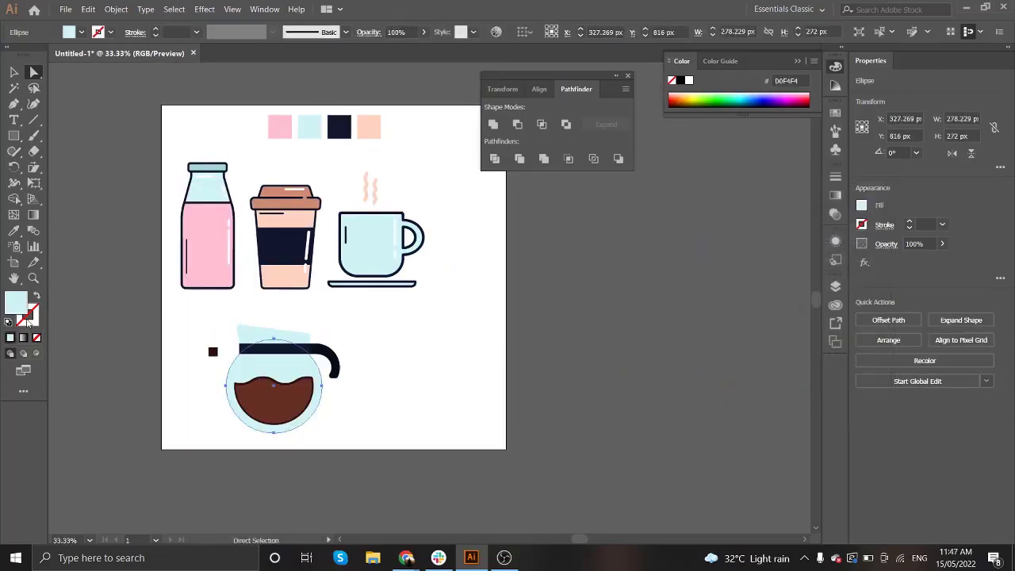
double_click(16, 301)
click(847, 230)
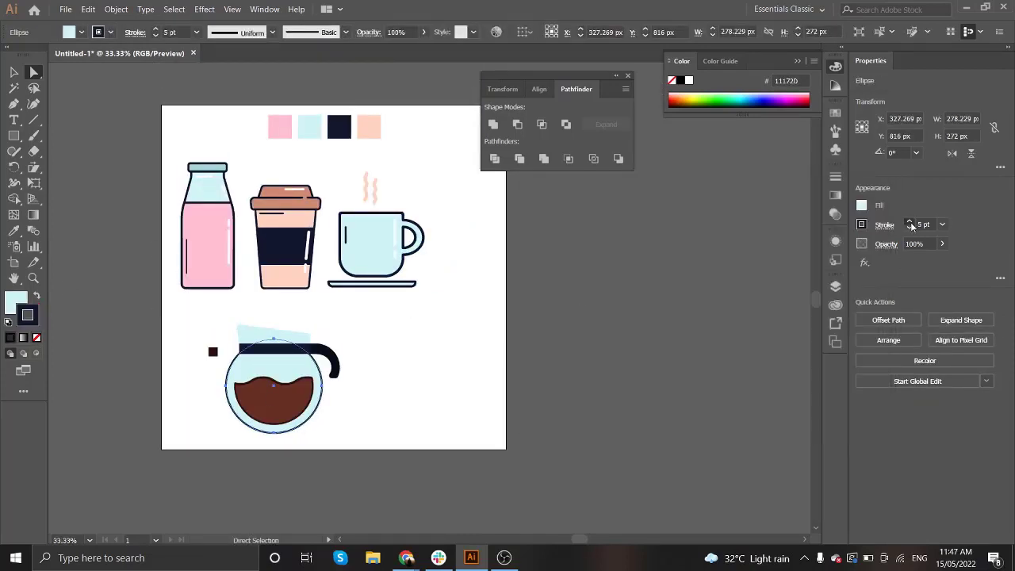
Step: Give the slanted top piece a navy outline and review its anchor points
key(ctrl+plus)
key(v)
click(269, 304)
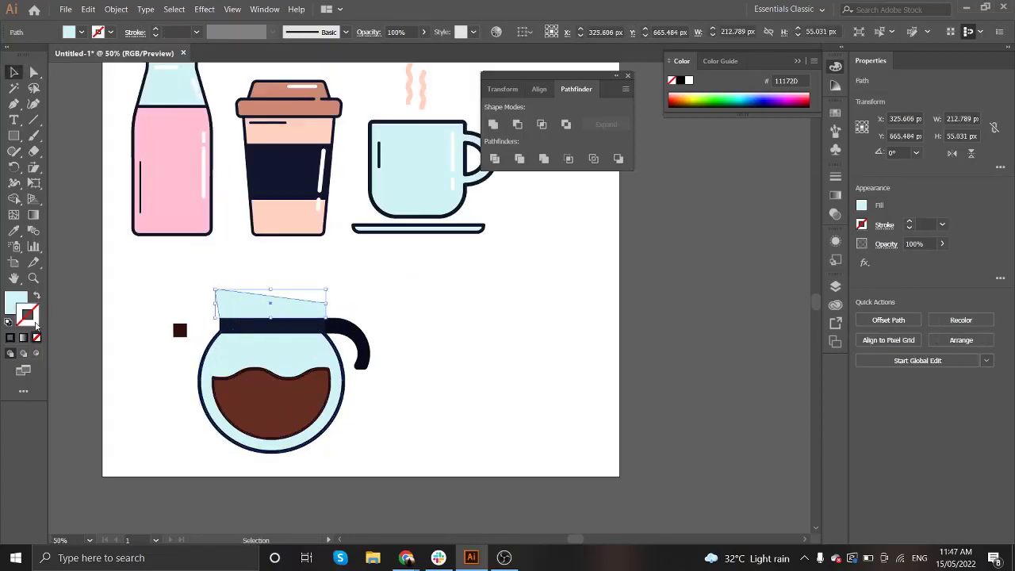
double_click(16, 301)
click(842, 226)
click(463, 317)
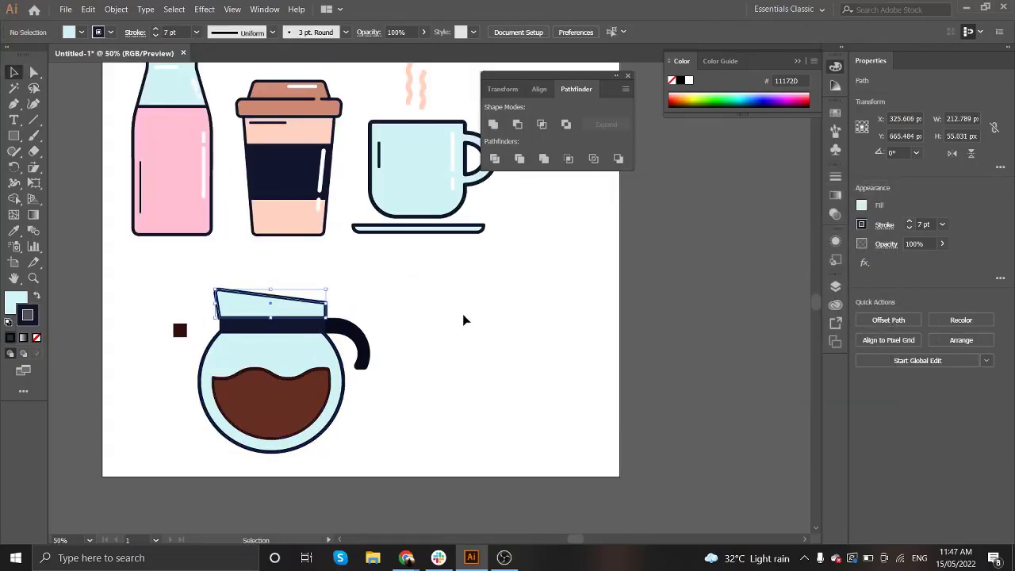
scroll(226, 293, up, 1)
scroll(220, 349, up, 3)
key(a)
click(219, 390)
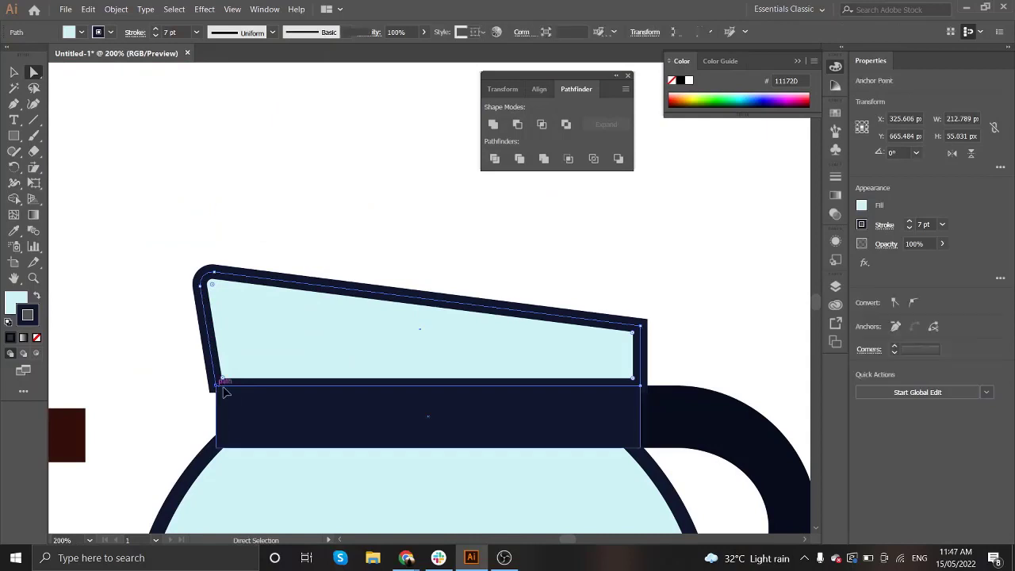
Step: Nudge the top piece's lower-right corner onto the dark band
click(646, 387)
drag(649, 388, 638, 389)
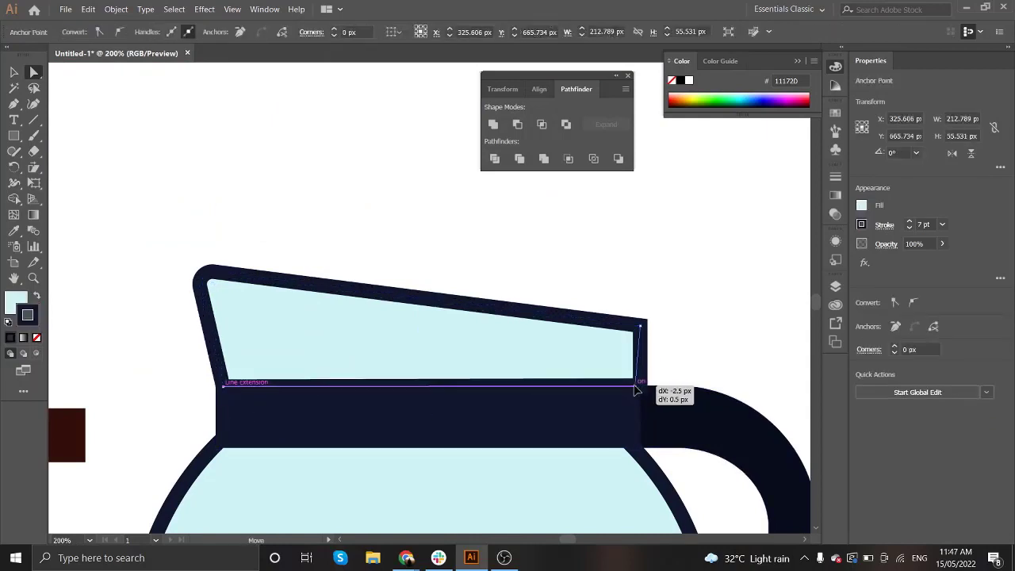
scroll(548, 442, down, 1)
scroll(453, 385, down, 1)
scroll(576, 348, down, 1)
drag(575, 348, 527, 381)
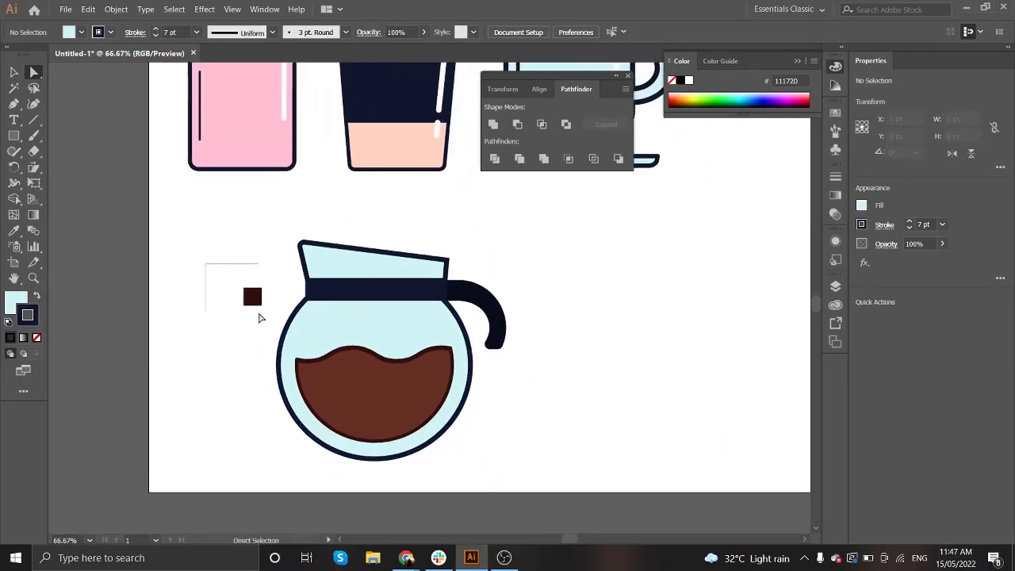
drag(205, 265, 265, 317)
Step: Cut a gap in the coffee's lower-left outline by deleting a short segment
scroll(339, 452, down, 1)
scroll(328, 389, up, 1)
click(328, 390)
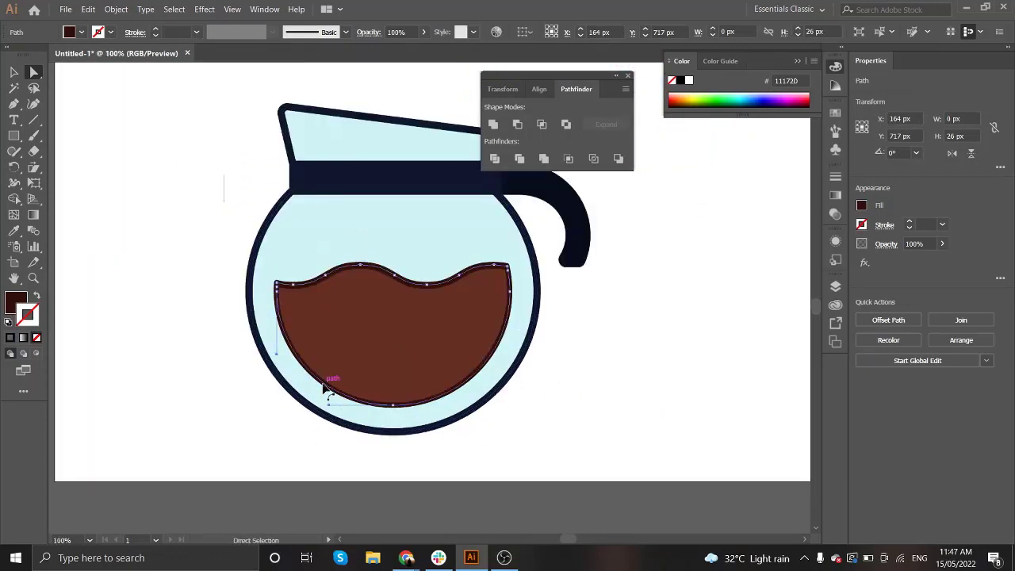
scroll(335, 401, up, 1)
key(plus)
click(301, 365)
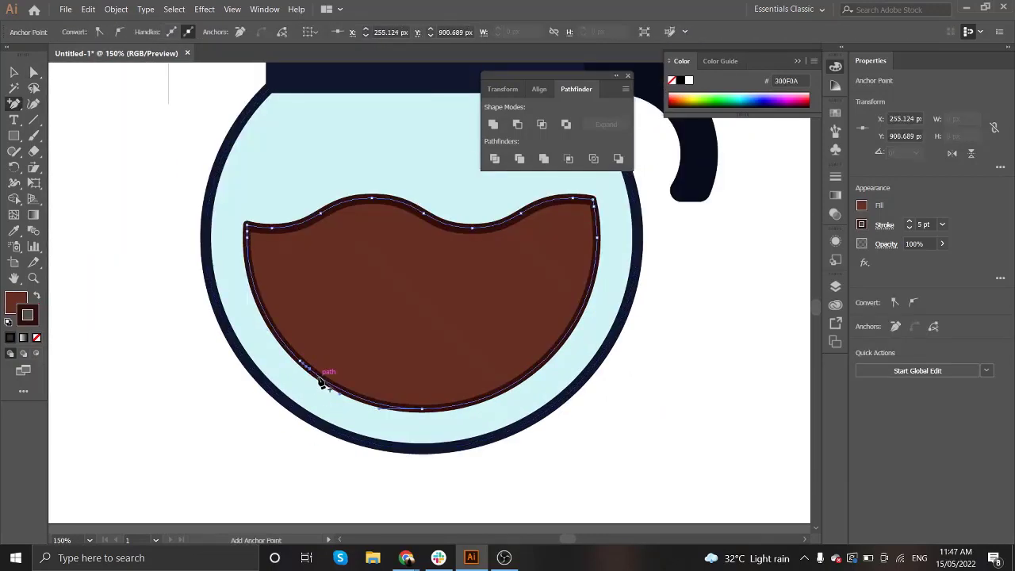
key(a)
drag(320, 382, 333, 399)
key(Delete)
key(v)
key(ctrl+minus)
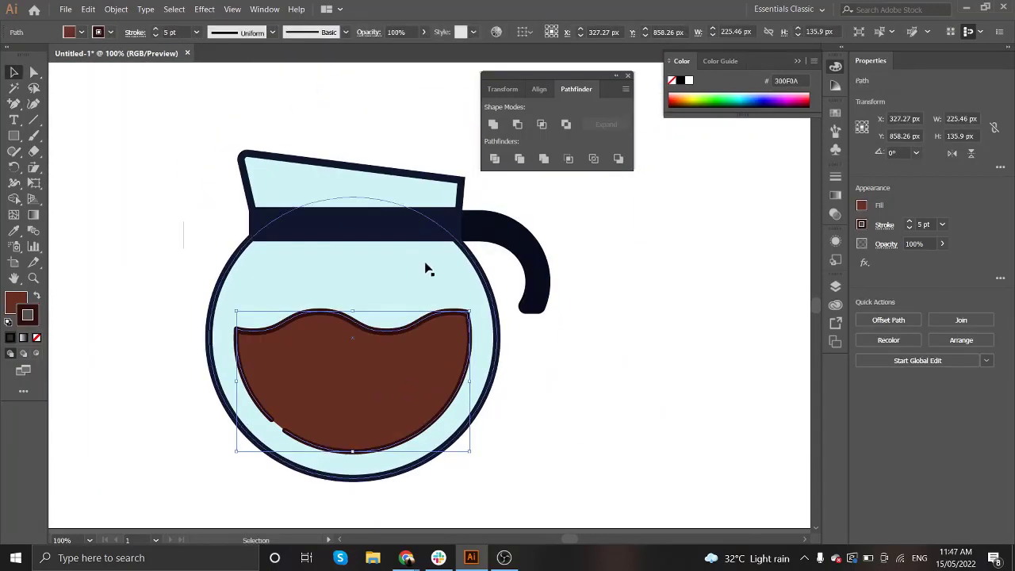
Step: Zoom out and inspect the dark band, coffee group and pot handle
scroll(396, 214, up, 1)
click(396, 233)
click(537, 318)
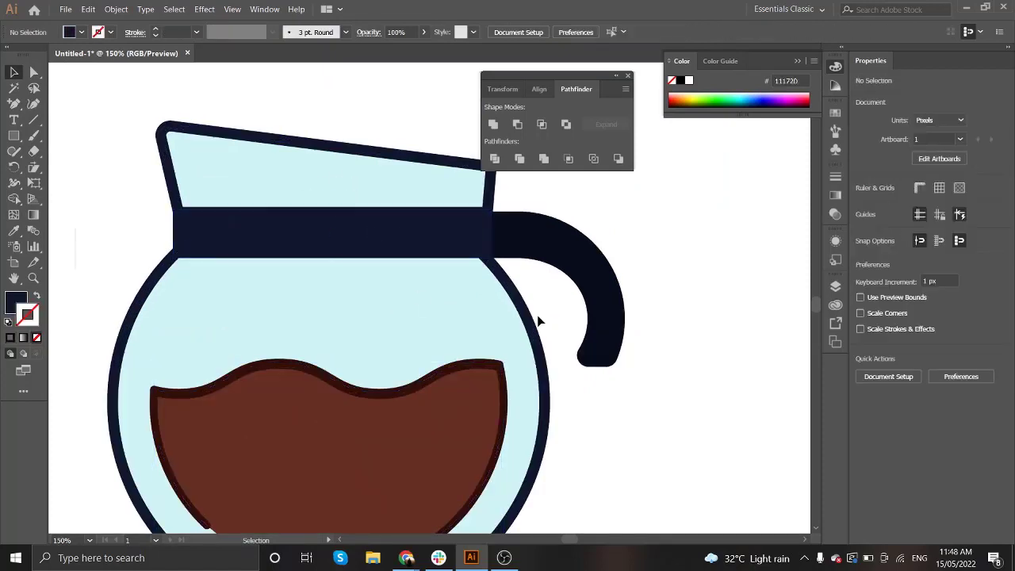
key(ctrl+minus)
scroll(439, 328, down, 1)
click(377, 350)
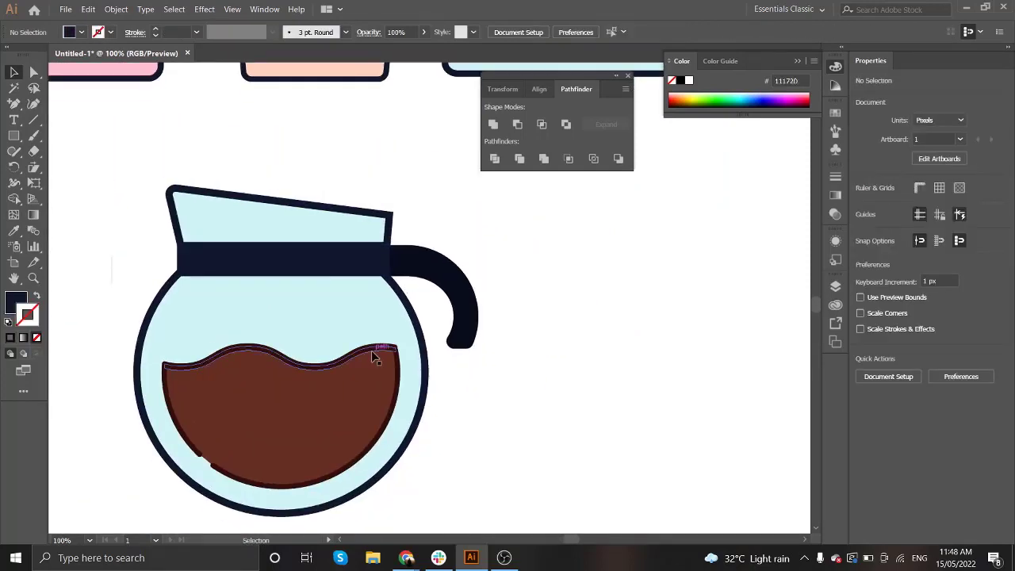
click(549, 345)
scroll(438, 250, up, 2)
key(a)
click(431, 259)
key(v)
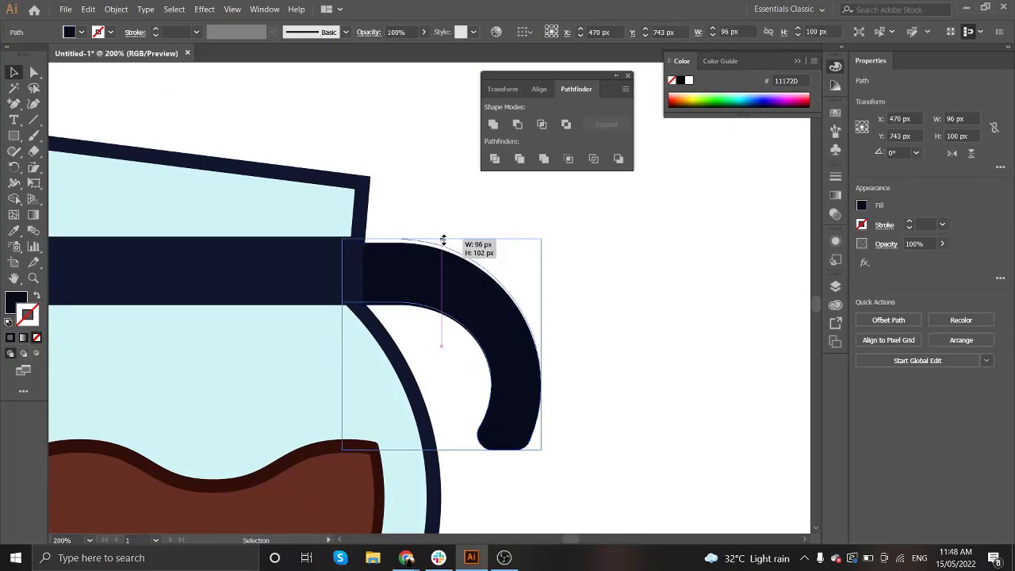
click(561, 276)
scroll(570, 283, down, 2)
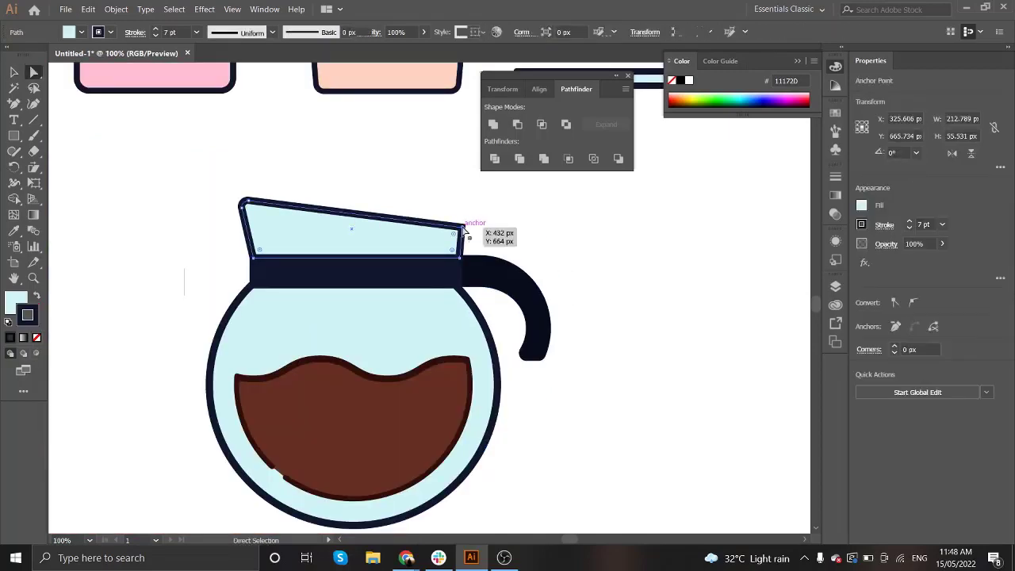
Step: Open a gap near the right end of the top piece's upper edge
key(a)
click(512, 238)
scroll(511, 238, down, 1)
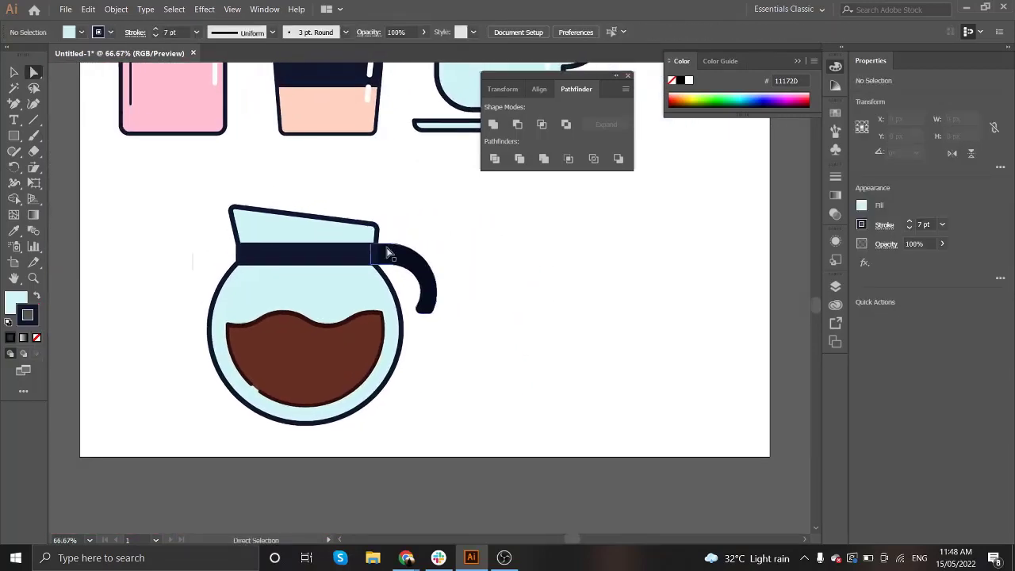
scroll(512, 237, up, 2)
scroll(396, 237, up, 1)
click(315, 193)
click(313, 188)
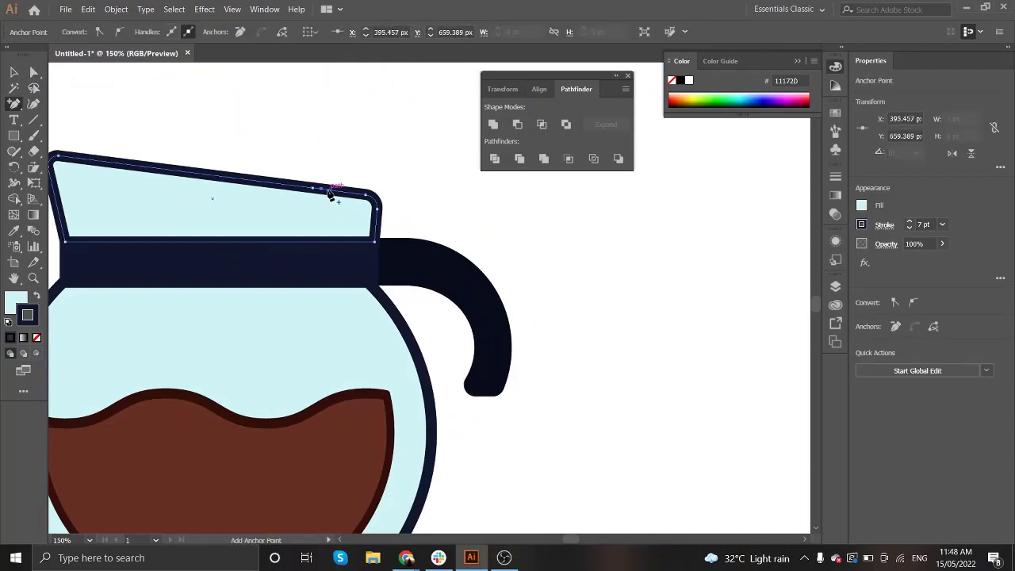
click(321, 189)
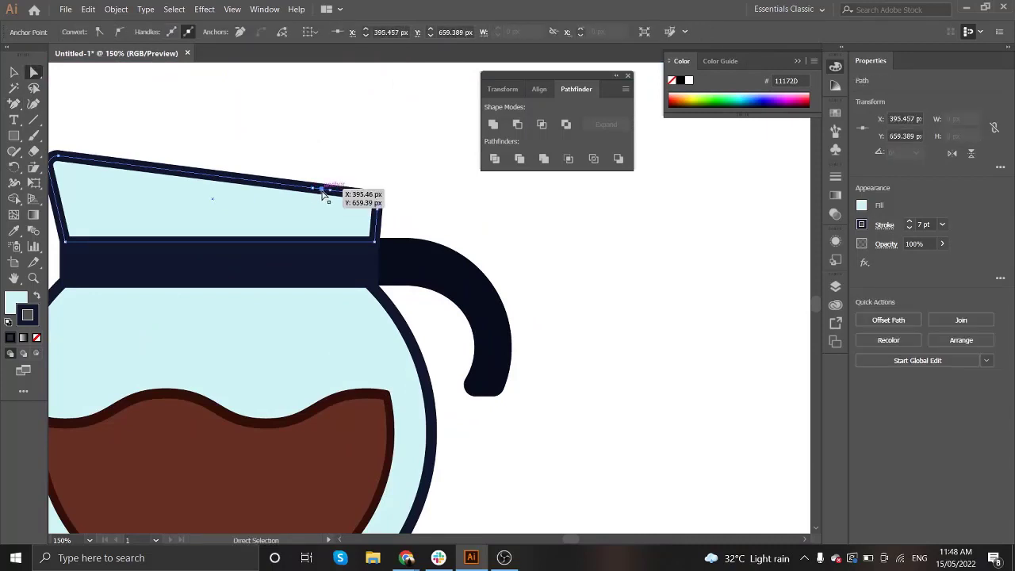
key(Delete)
Step: Widen the gap in the top's upper edge
click(884, 225)
click(456, 235)
scroll(539, 252, down, 2)
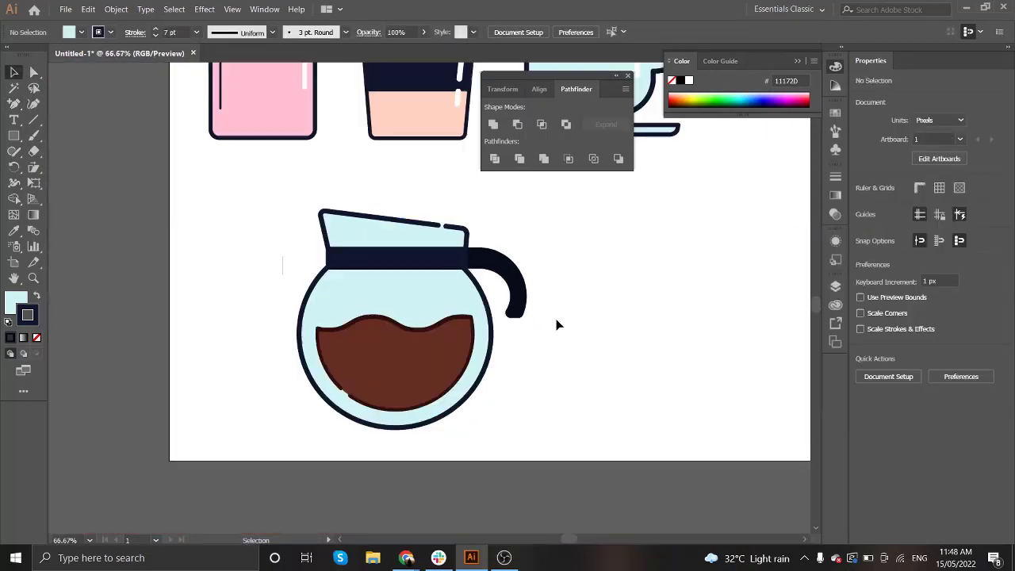
scroll(388, 162, up, 2)
scroll(378, 177, up, 1)
key(a)
drag(379, 173, 373, 185)
Step: Break the round body's outline on its lower right side
scroll(555, 306, down, 1)
scroll(499, 380, down, 2)
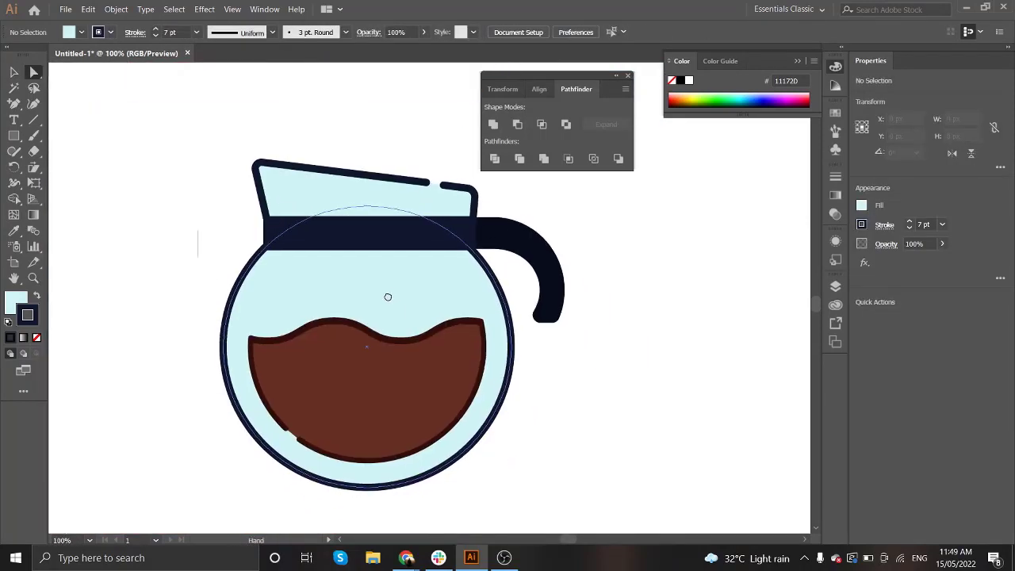
scroll(499, 379, up, 3)
scroll(317, 392, down, 2)
scroll(611, 340, up, 2)
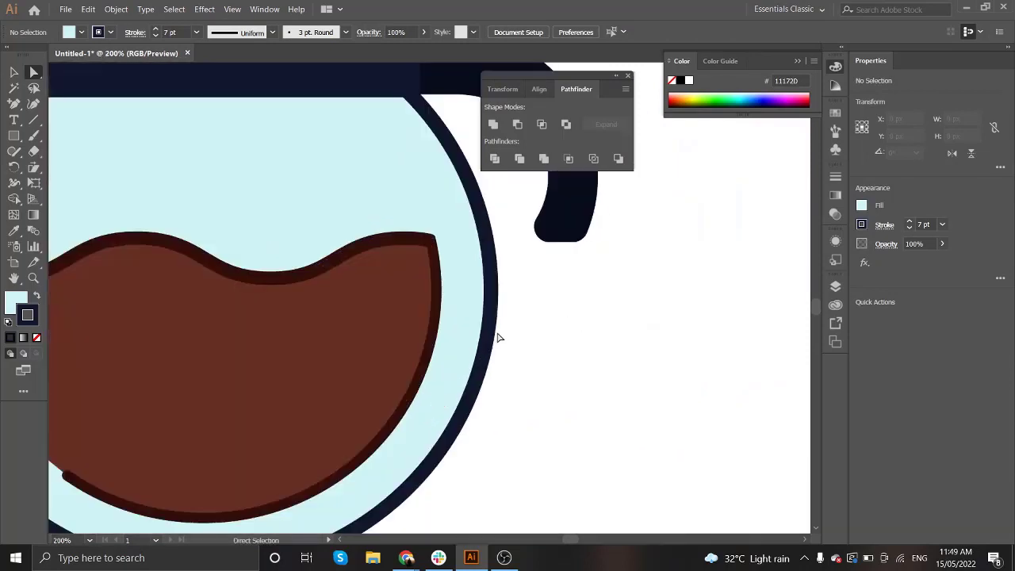
click(492, 341)
click(485, 365)
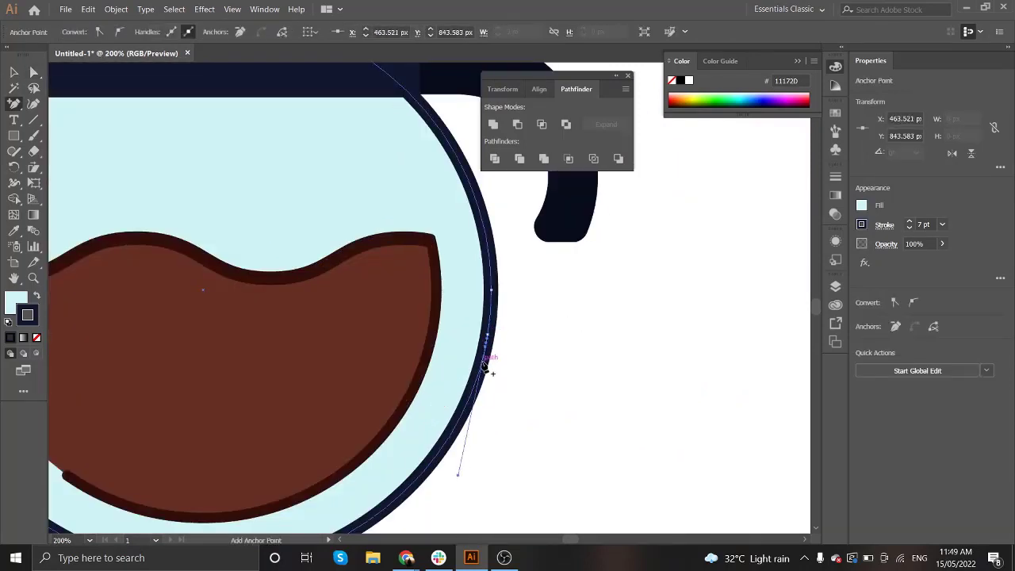
drag(485, 358, 486, 364)
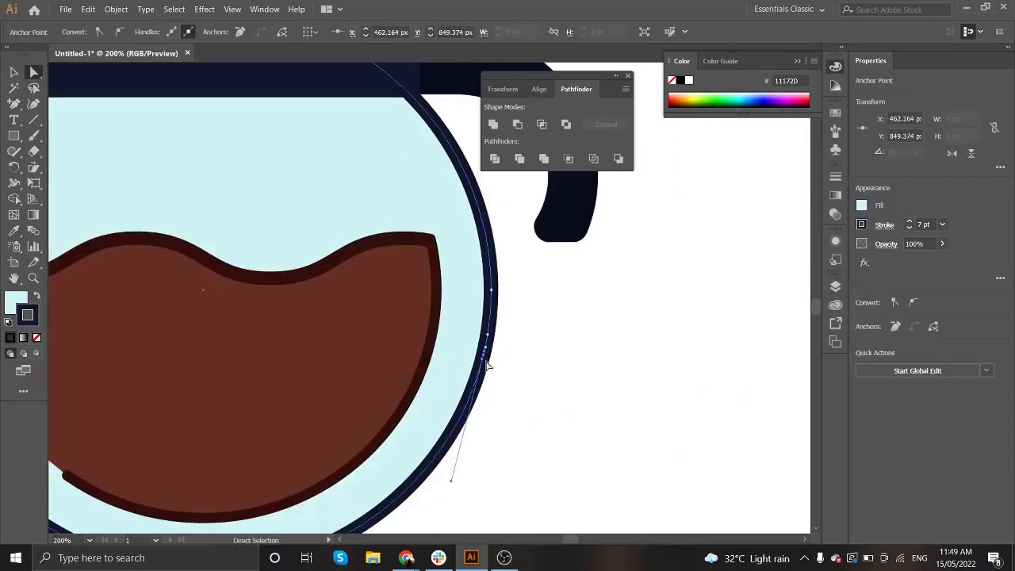
key(Delete)
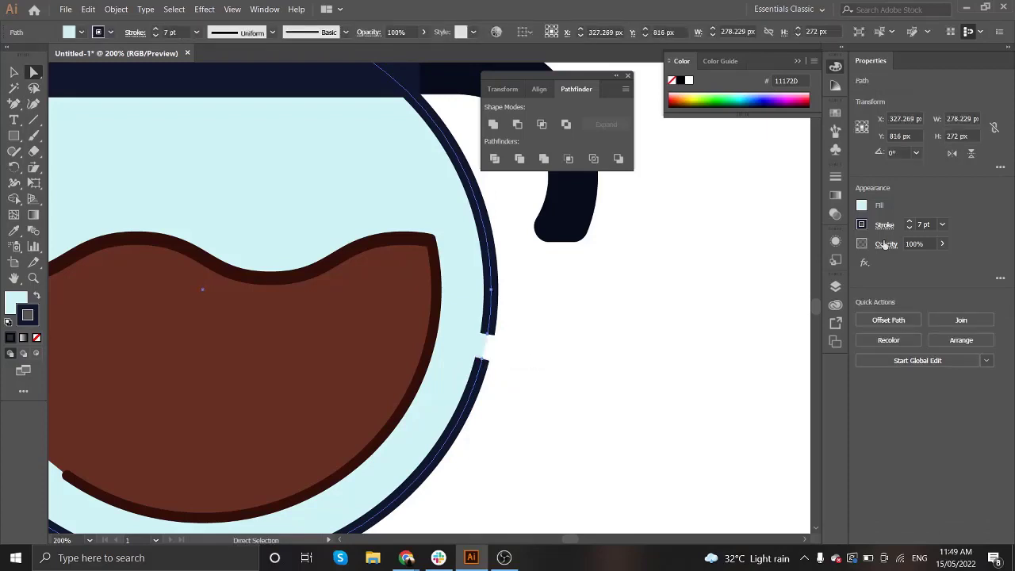
Step: Check the body outline's stroke settings and zoom out to view all icons
click(884, 225)
key(v)
click(561, 339)
key(ctrl+1)
key(ctrl+minus)
key(ctrl+minus)
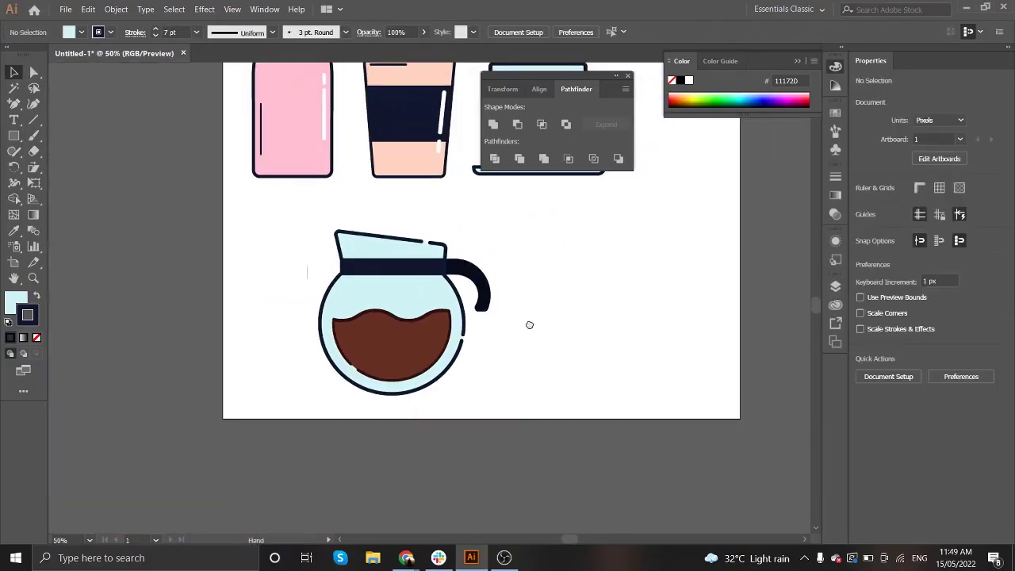
Step: Draw a white curved highlight along the pot's inner right edge
key(ctrl+1)
key(p)
click(308, 244)
drag(347, 274, 342, 321)
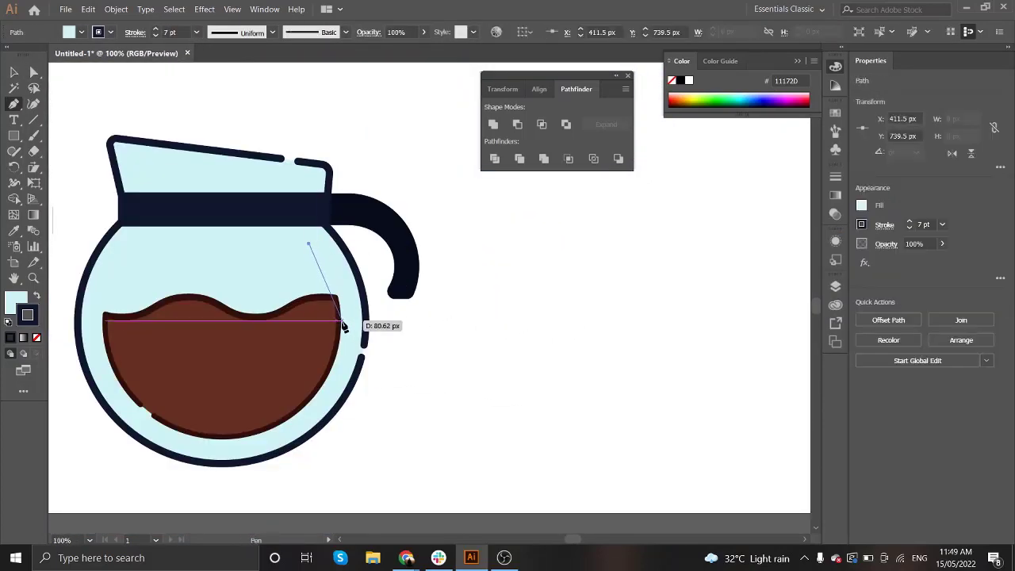
drag(335, 365, 341, 365)
key(v)
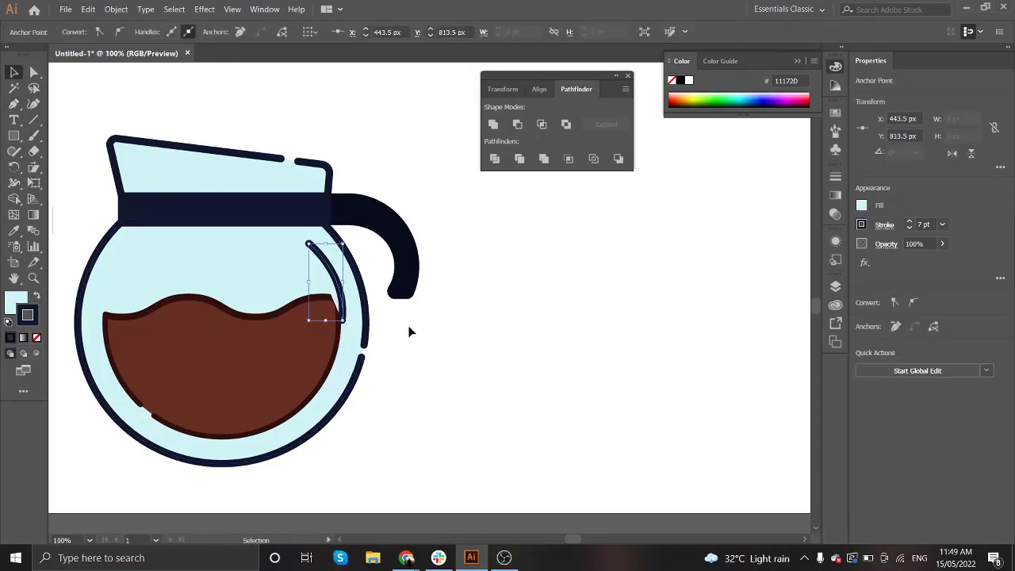
click(35, 318)
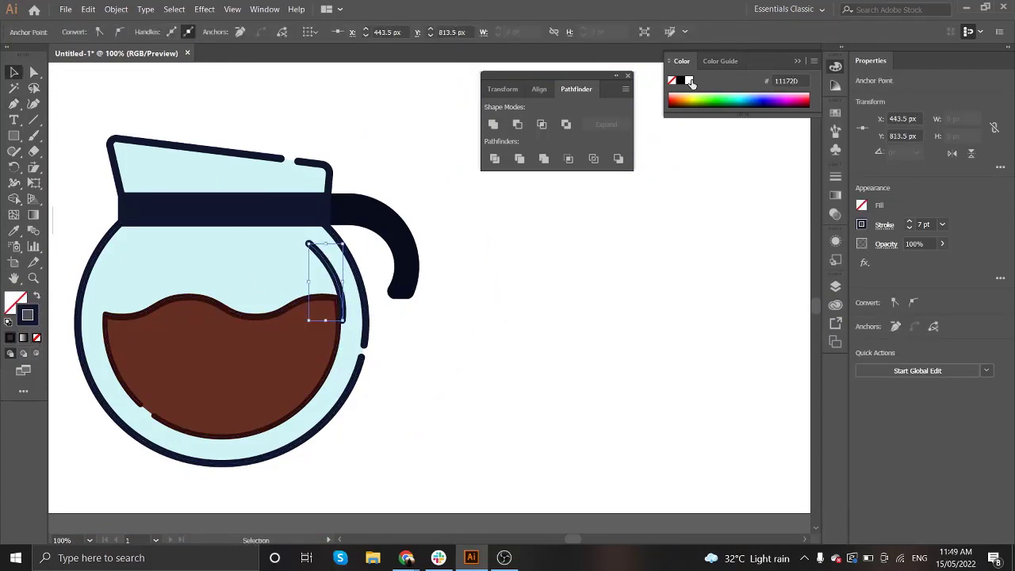
click(688, 81)
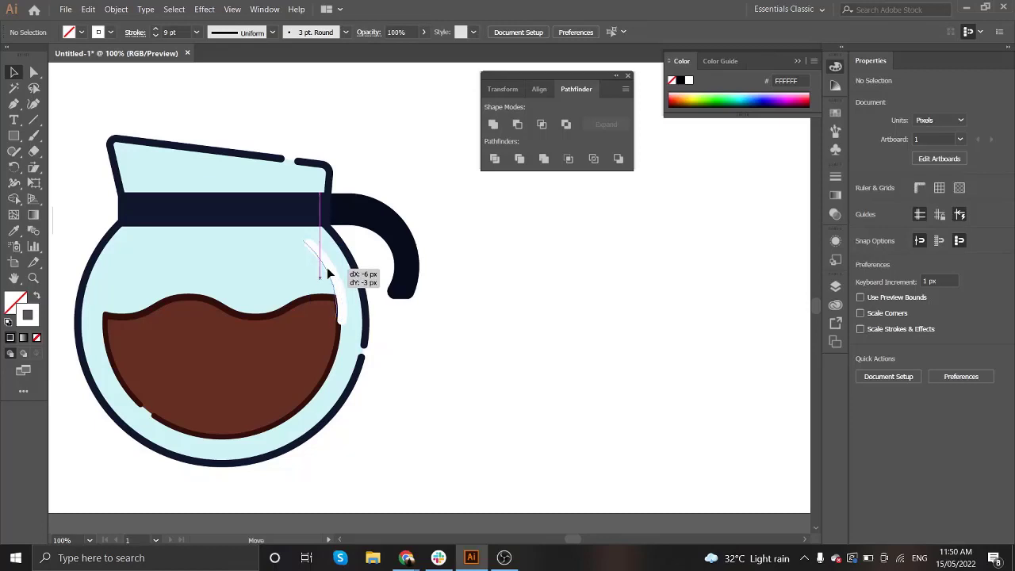
drag(332, 274, 334, 269)
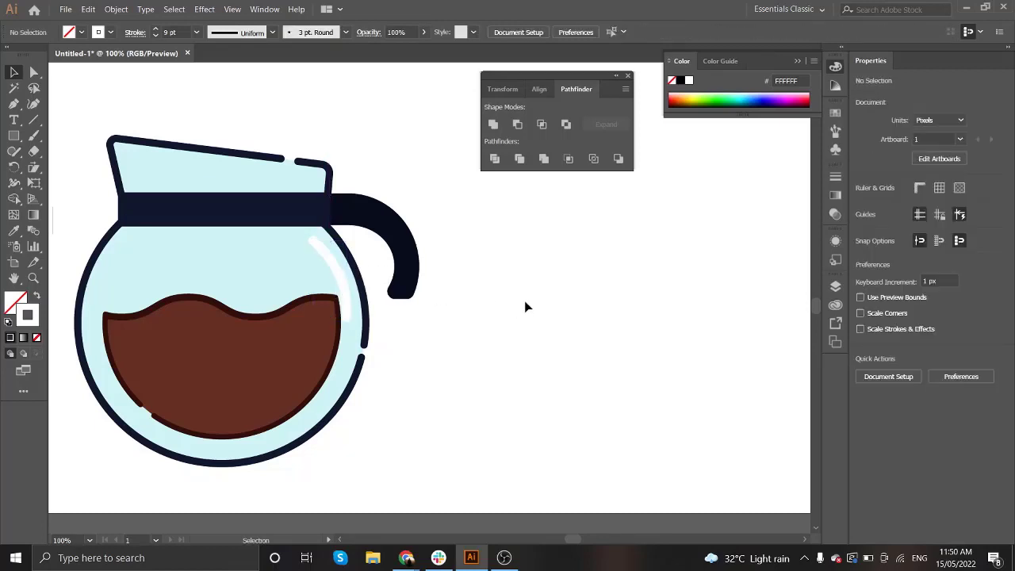
Step: Inspect the coffee and wave shapes, keeping the white highlight stroke style active
drag(313, 344, 365, 332)
click(389, 293)
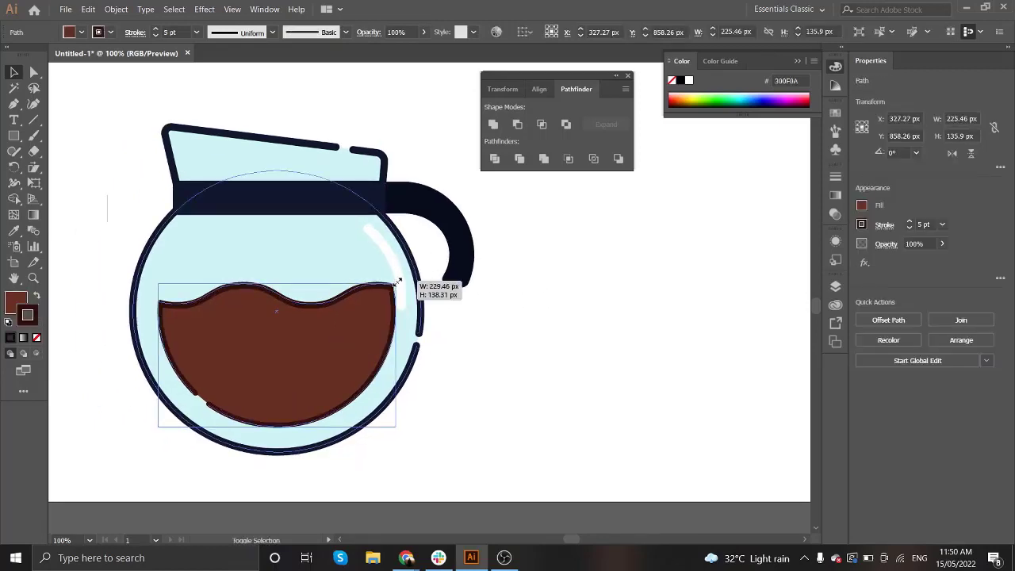
click(486, 333)
click(220, 296)
click(481, 363)
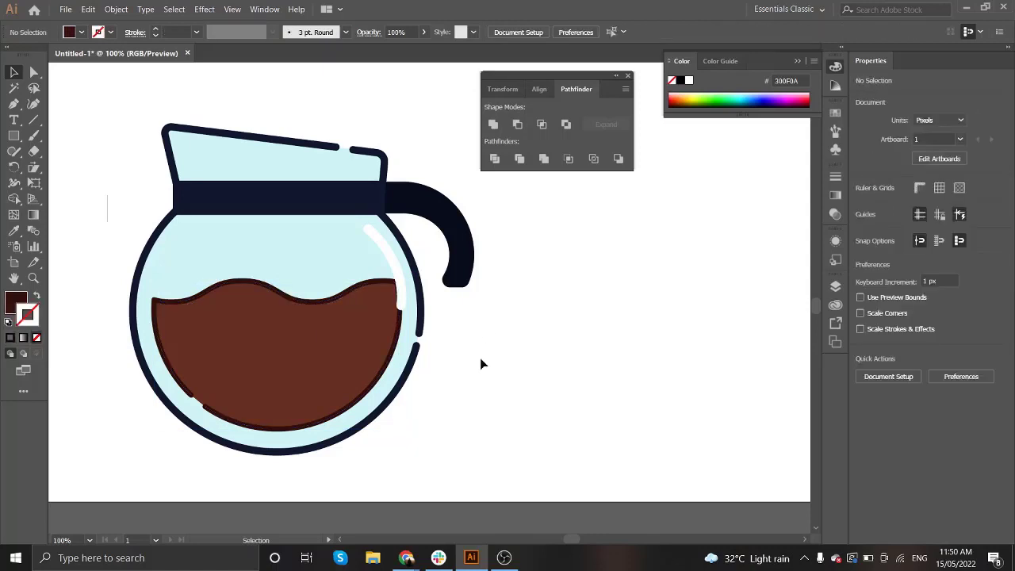
click(396, 270)
click(500, 310)
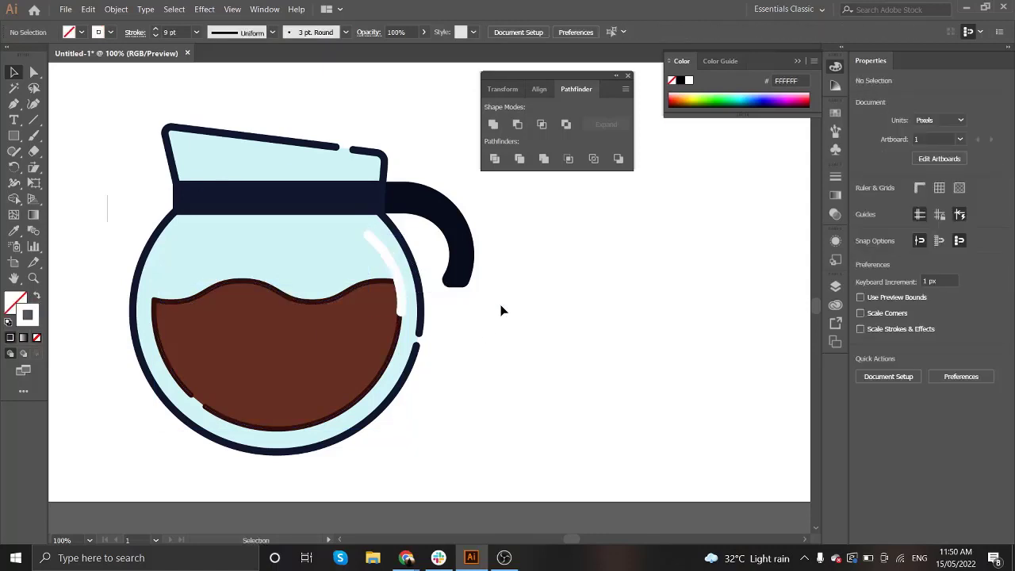
scroll(379, 267, down, 1)
scroll(378, 267, up, 2)
Step: Draw a second white highlight curve on the pot's left side
key(p)
click(187, 253)
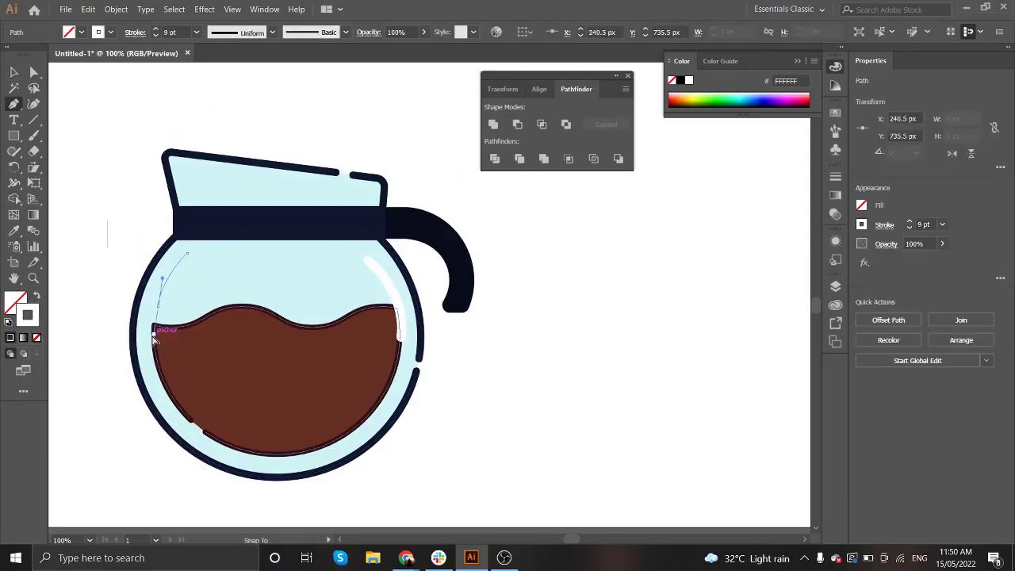
drag(153, 333, 155, 346)
key(v)
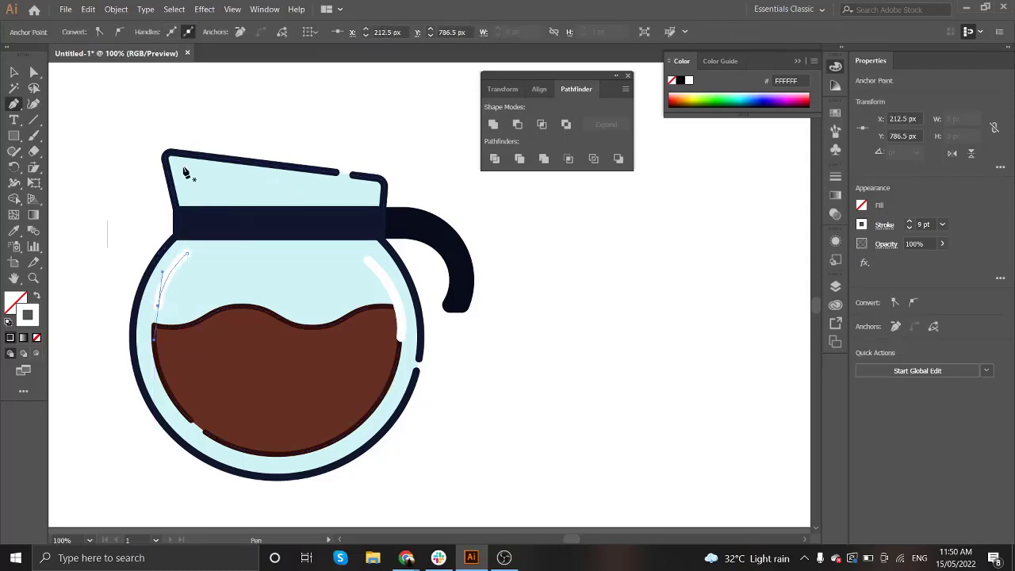
key(v)
scroll(403, 252, down, 2)
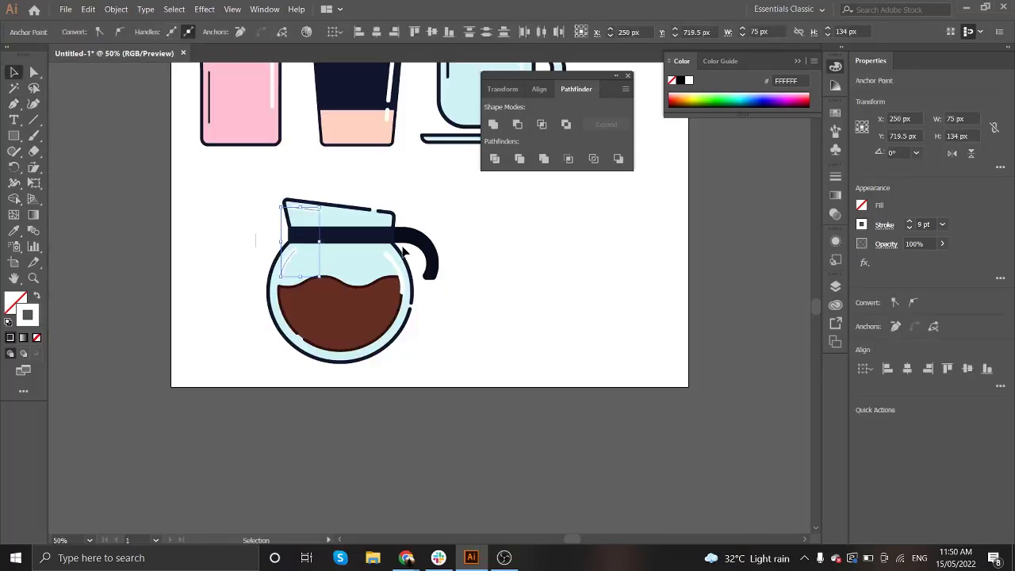
scroll(403, 252, up, 2)
key(i)
click(403, 251)
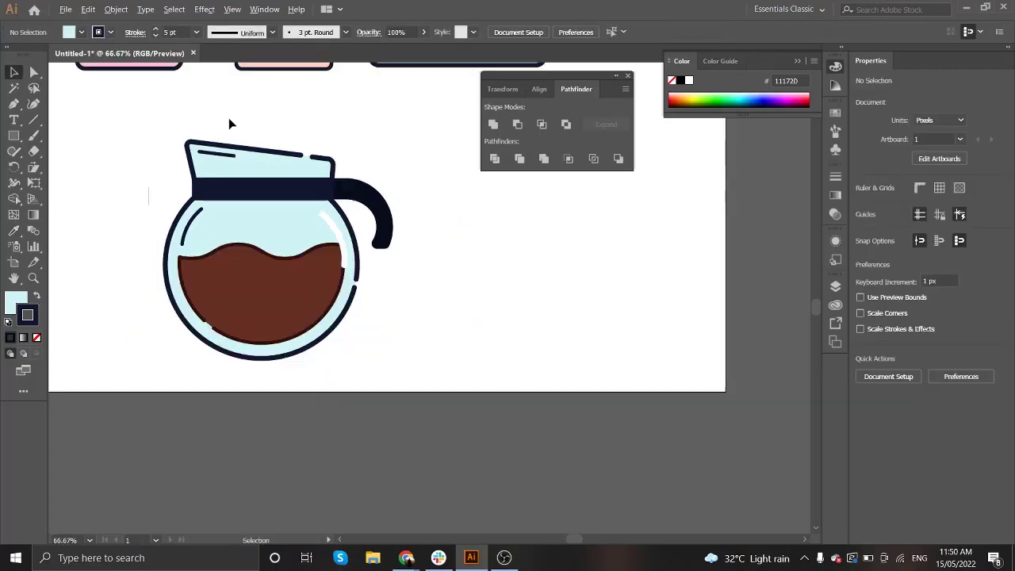
Step: Reshape the bottom end of the right highlight with Direct Selection
scroll(228, 123, down, 1)
click(344, 255)
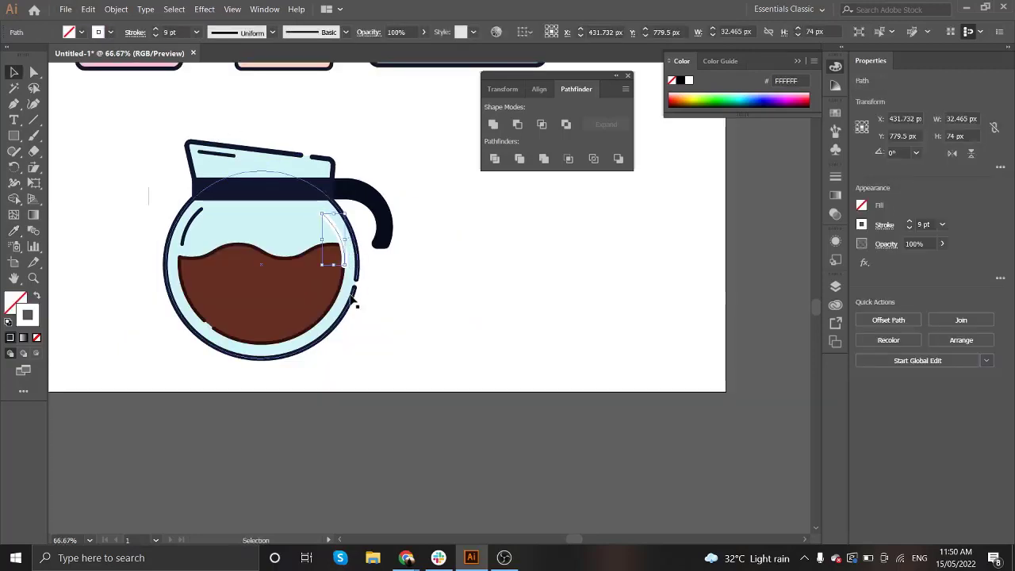
scroll(354, 300, up, 1)
key(a)
drag(356, 246, 344, 255)
click(425, 269)
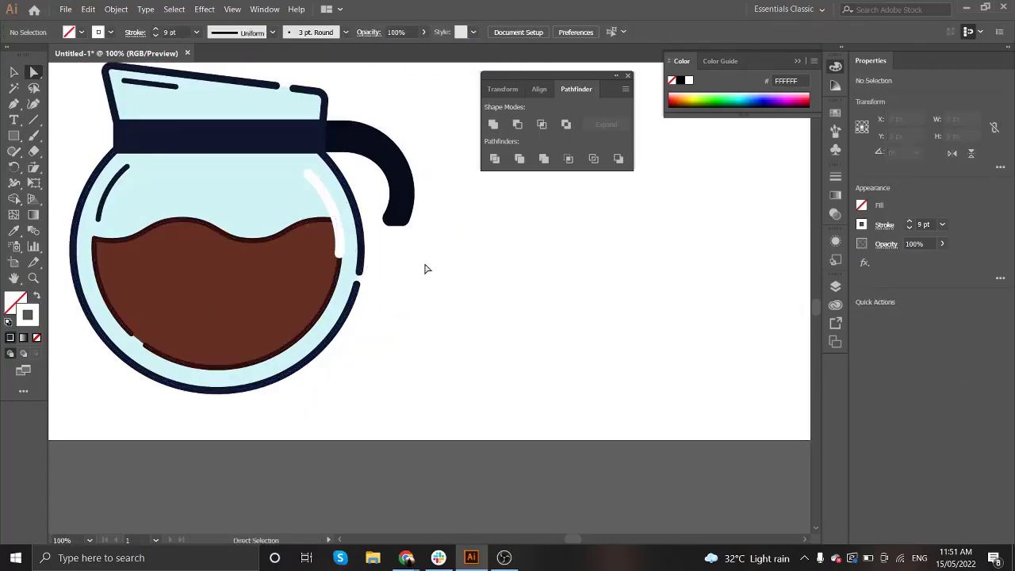
scroll(425, 270, down, 1)
click(362, 230)
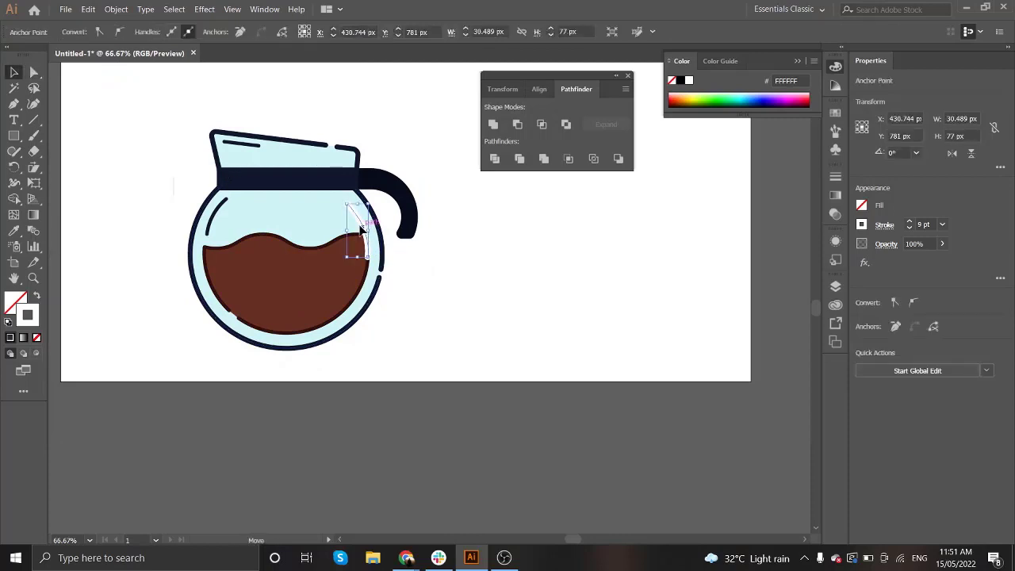
click(421, 255)
scroll(381, 277, up, 1)
scroll(335, 272, up, 1)
Step: Add a short white highlight stroke below the right one
key(p)
click(333, 270)
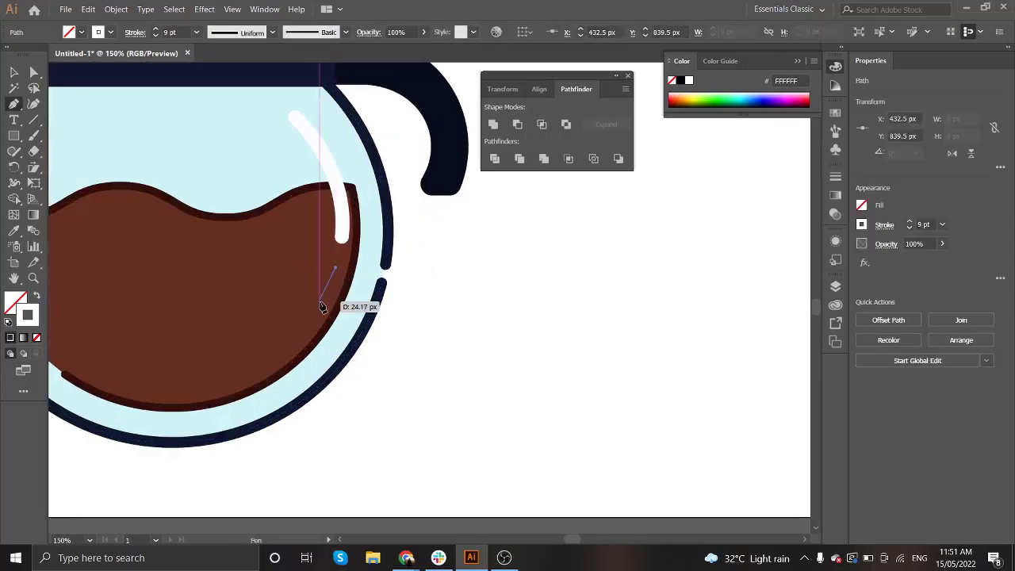
click(309, 319)
key(v)
click(386, 301)
scroll(422, 262, down, 3)
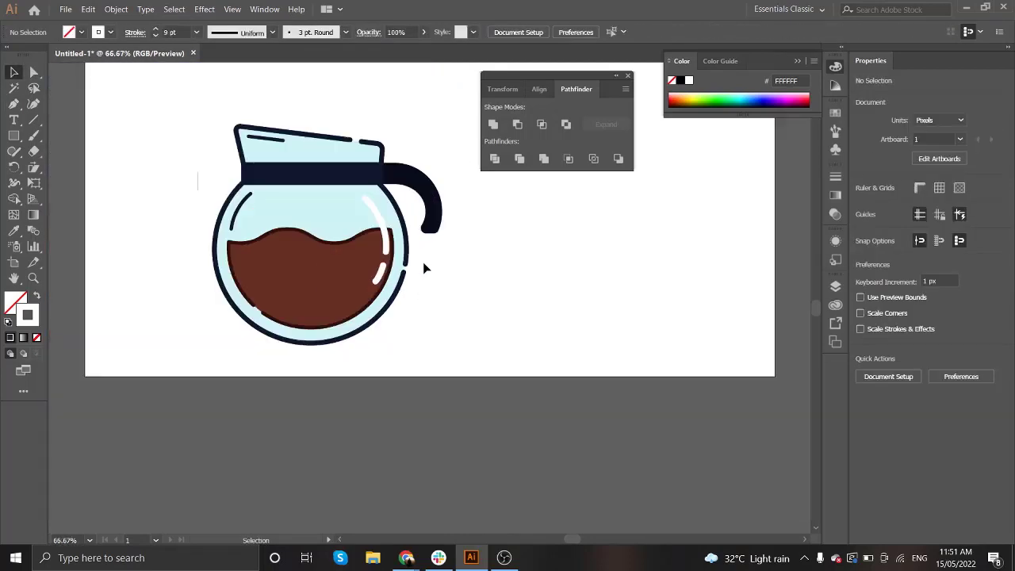
scroll(273, 223, up, 1)
scroll(317, 237, down, 3)
Step: Move the mug down beside the coffee pot in the bottom row
click(238, 317)
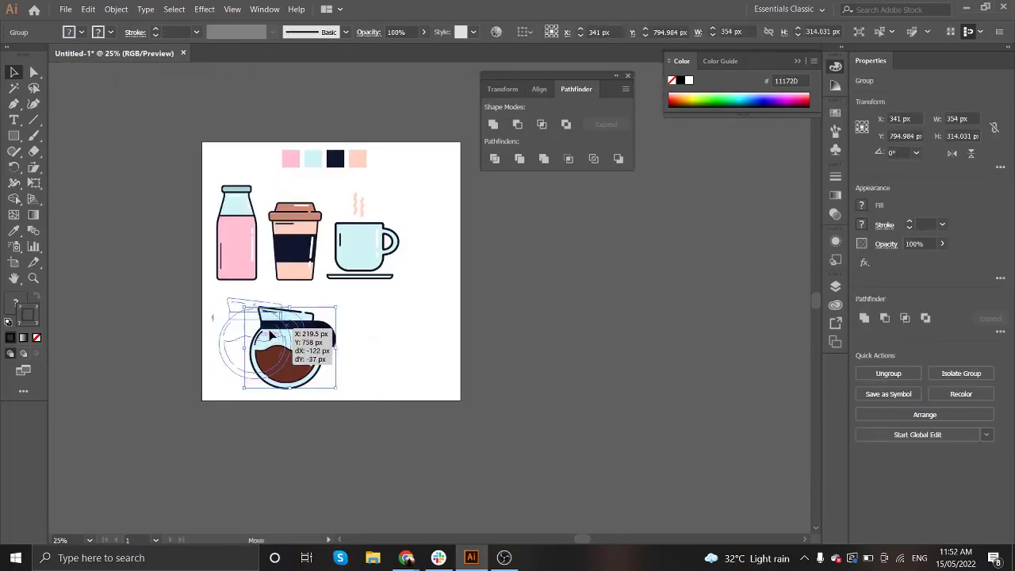
drag(357, 238, 336, 336)
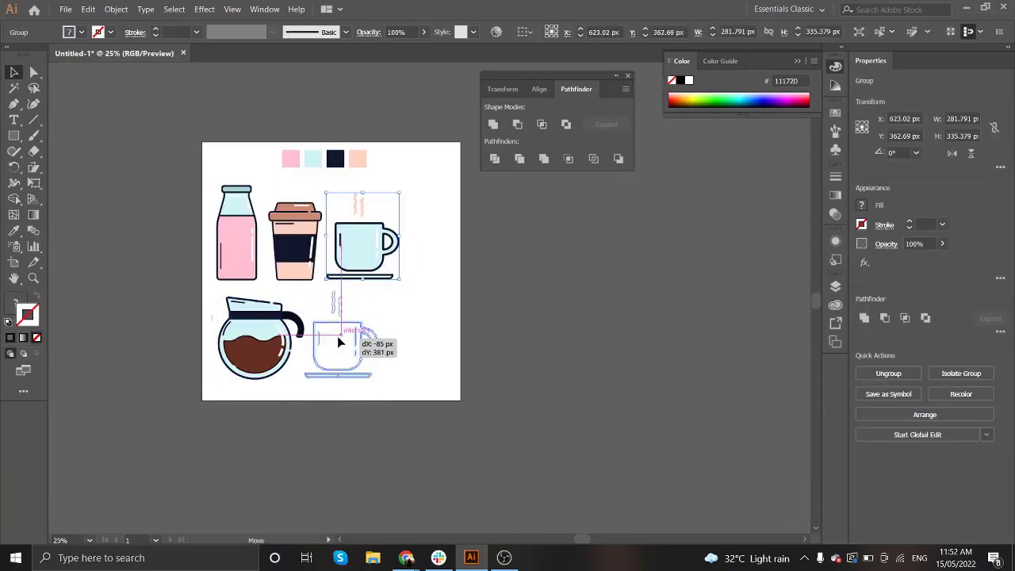
click(450, 278)
Step: Draw a 316 × 316 px light-blue circle at the artboard's top right
drag(13, 135, 105, 161)
click(101, 167)
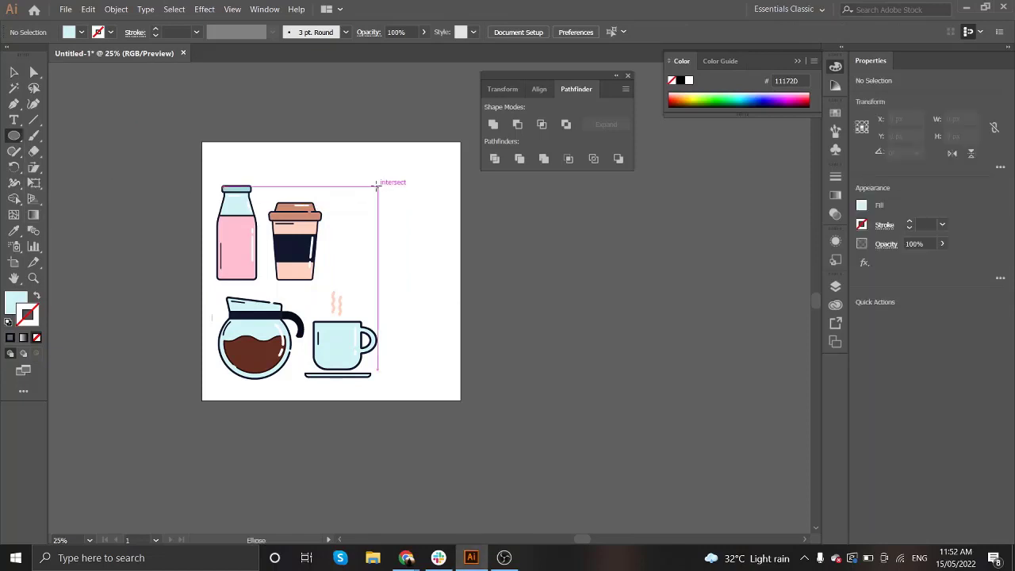
drag(335, 144, 424, 228)
key(v)
click(184, 325)
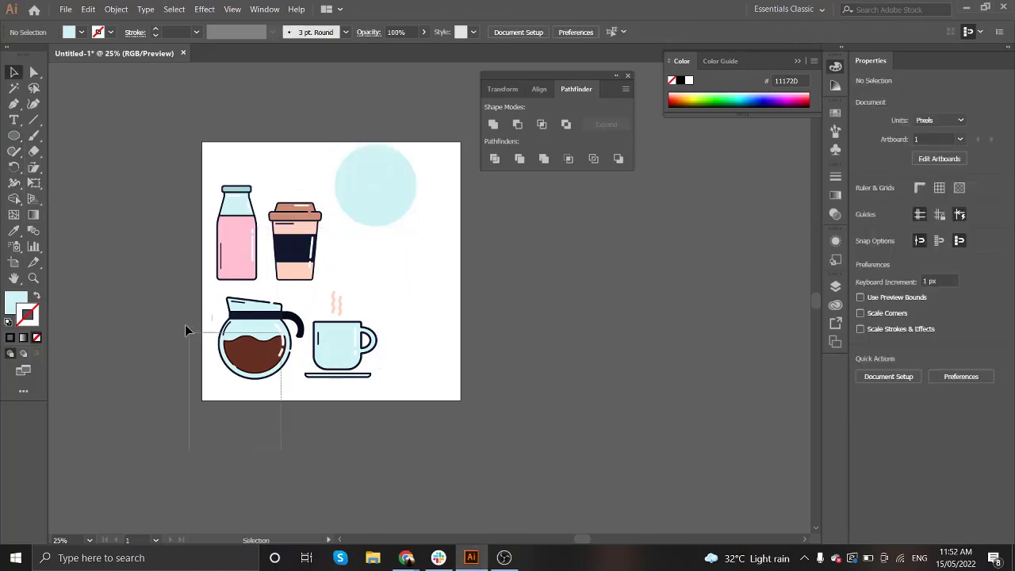
Step: Select the coffee pot group, browse Object menu commands, then select the blue circle
drag(187, 355, 238, 372)
shift+click(280, 341)
click(255, 352)
click(116, 9)
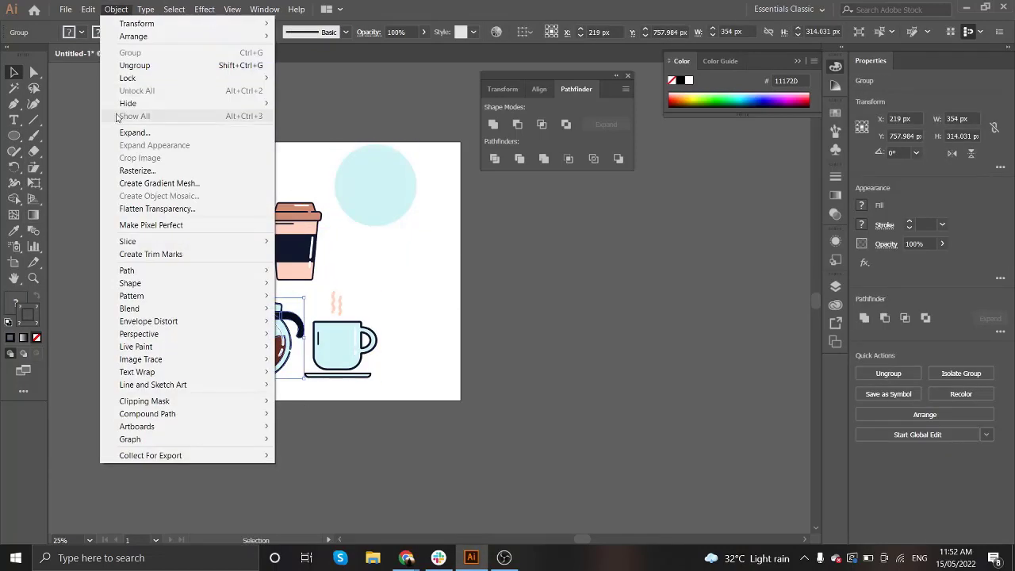
click(126, 131)
click(478, 354)
click(115, 8)
key(Escape)
click(133, 168)
scroll(367, 236, up, 1)
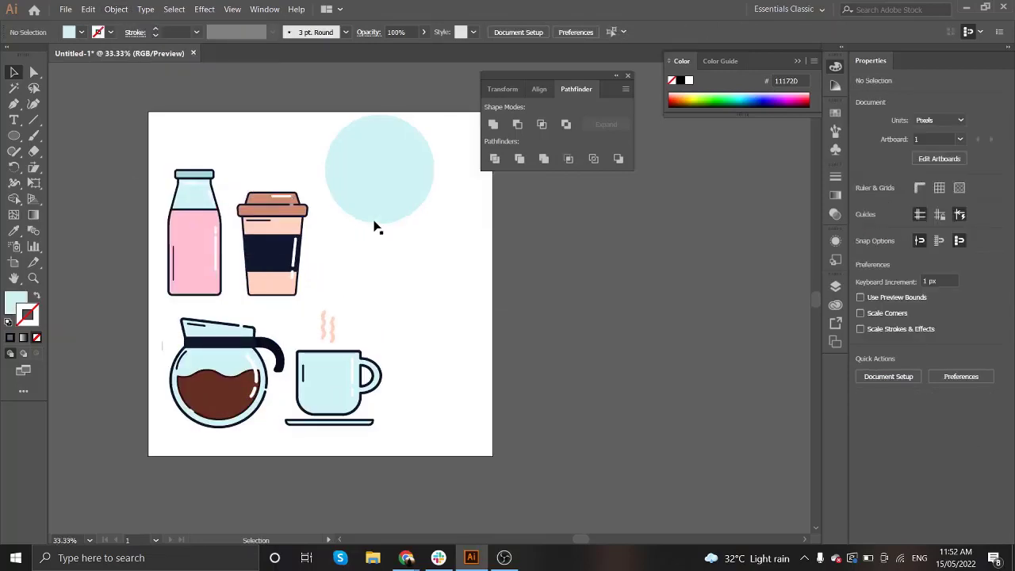
click(375, 197)
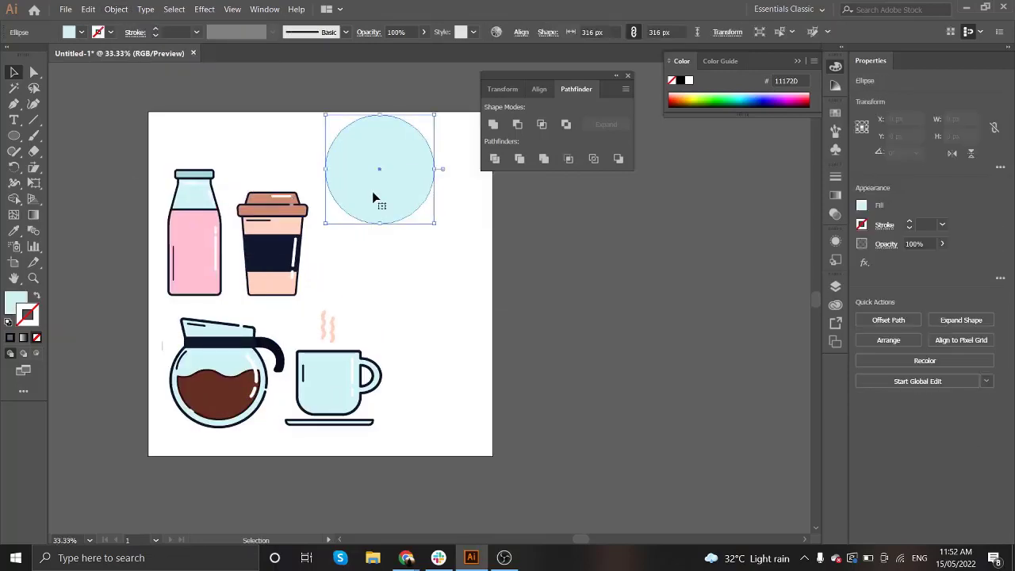
Step: Change the background circle's fill to a pale blue
double_click(17, 301)
click(724, 302)
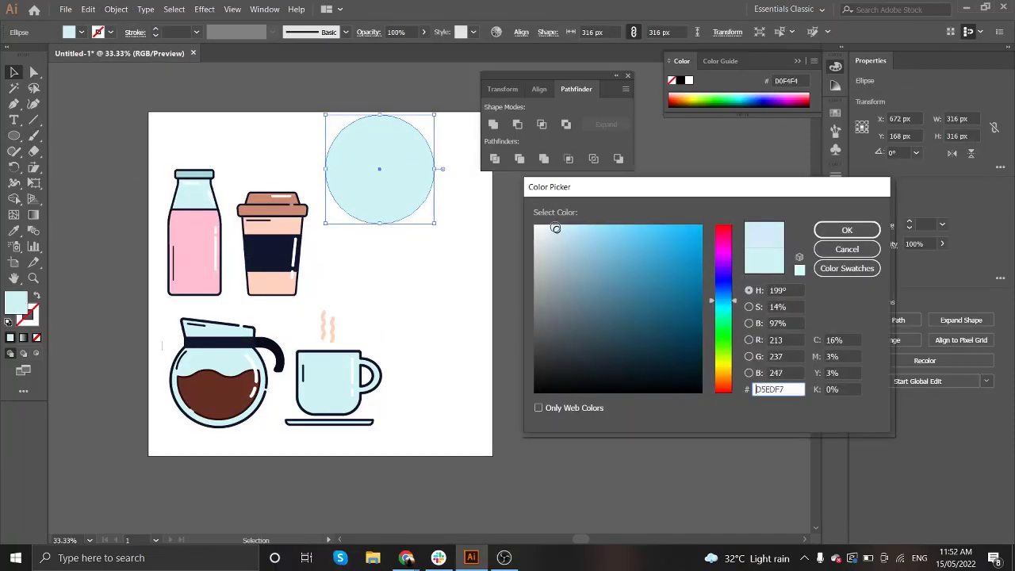
click(842, 231)
click(199, 155)
Step: Scale the milk bottle down and move it into the blue circle
click(198, 254)
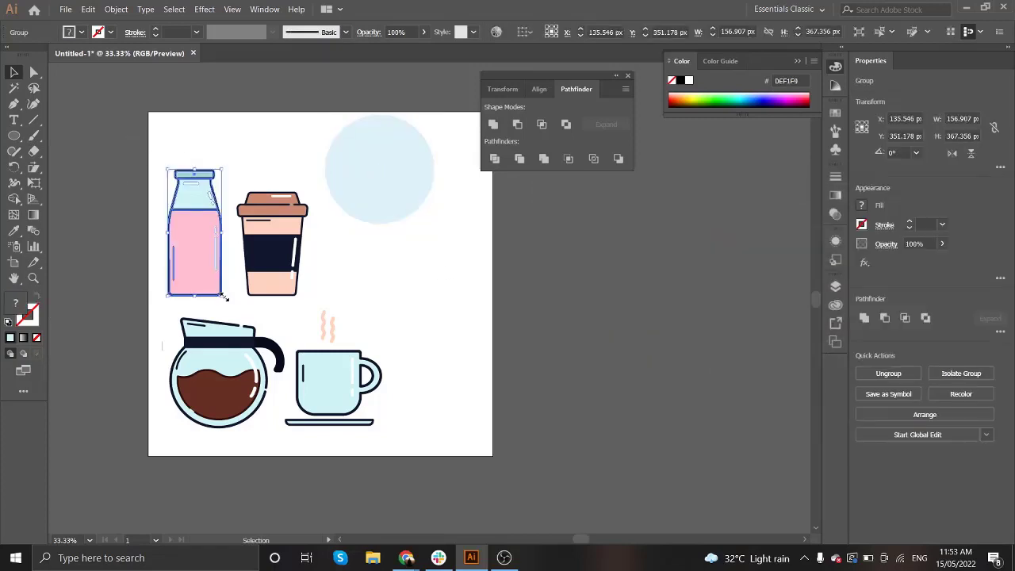
mouse_move(222, 296)
mouse_down()
mouse_move(203, 250)
mouse_move(369, 185)
mouse_up()
drag(335, 117, 336, 116)
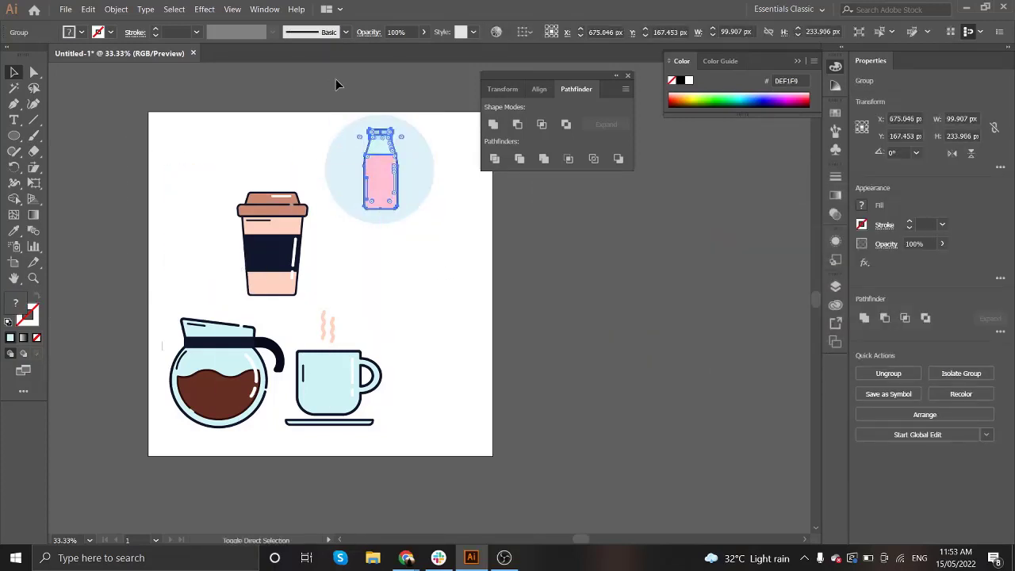
click(442, 287)
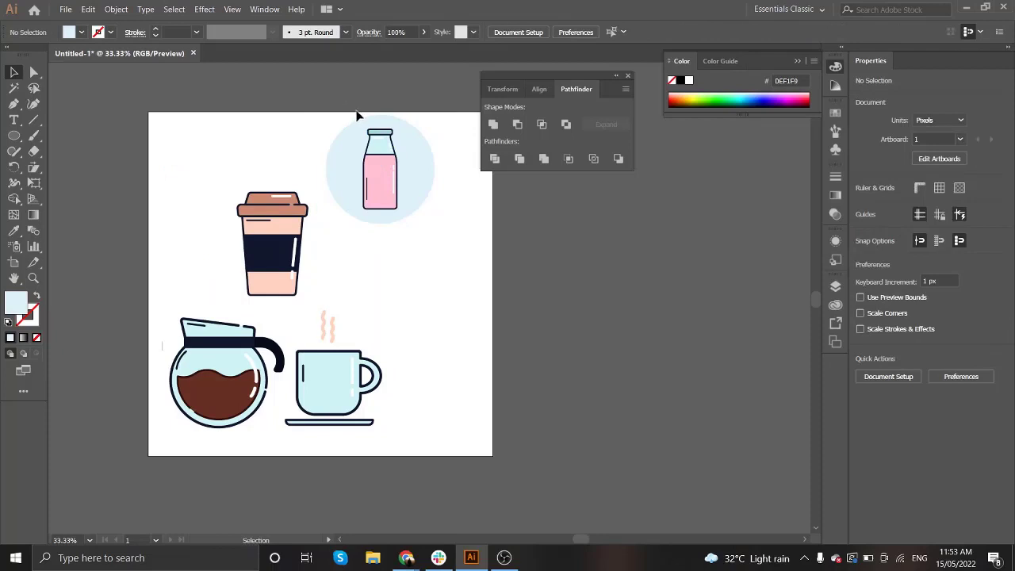
Step: Fine-tune the milk bottle's size inside its circle
click(392, 143)
drag(397, 128, 394, 135)
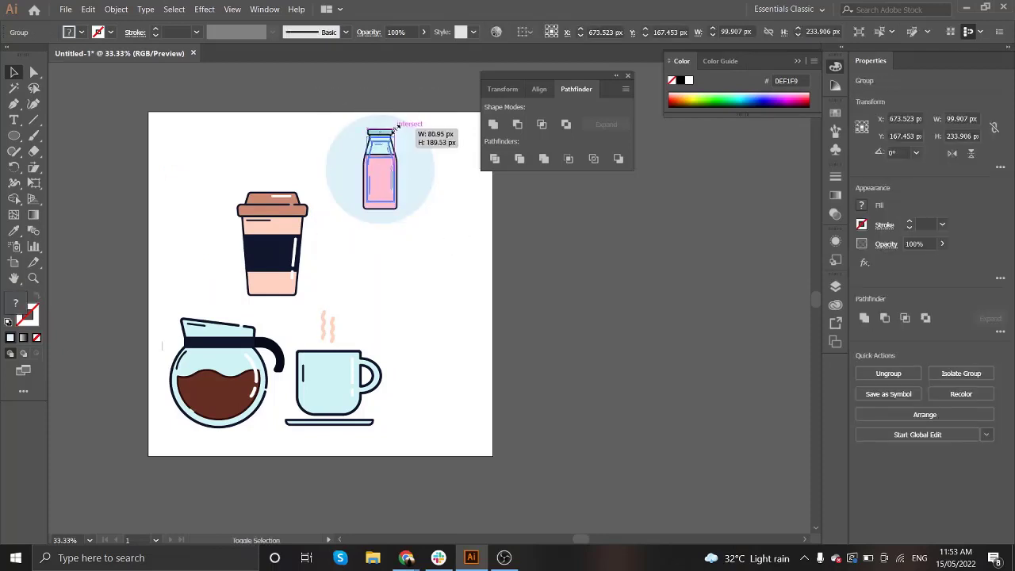
click(465, 286)
click(420, 198)
click(460, 262)
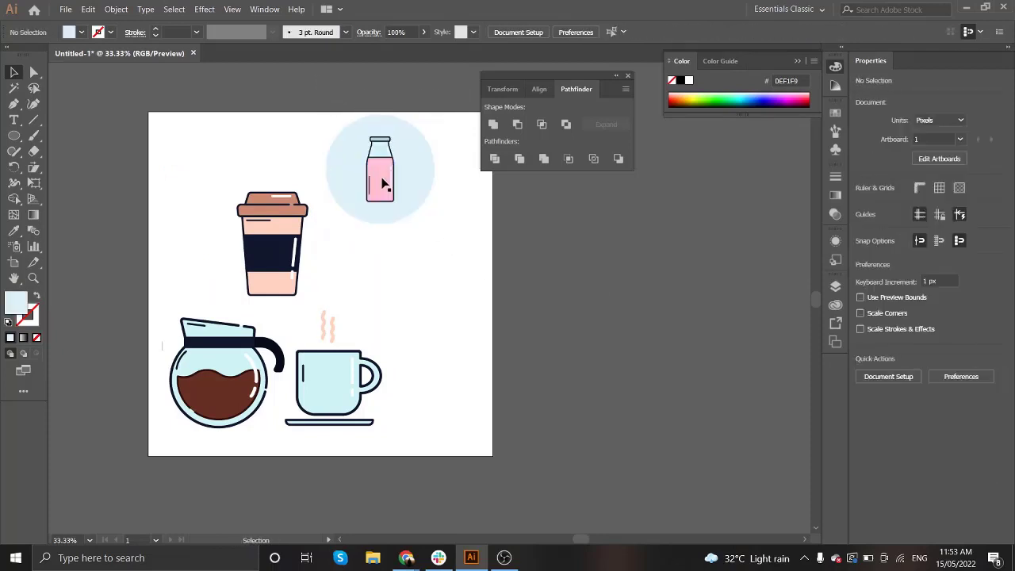
click(392, 137)
drag(394, 137, 396, 130)
click(569, 285)
Step: Place the takeaway cup in a copied circle and scale it to fit
mouse_move(459, 245)
mouse_down()
mouse_move(389, 190)
mouse_move(184, 167)
mouse_move(398, 183)
mouse_up()
click(222, 171)
drag(272, 230, 361, 150)
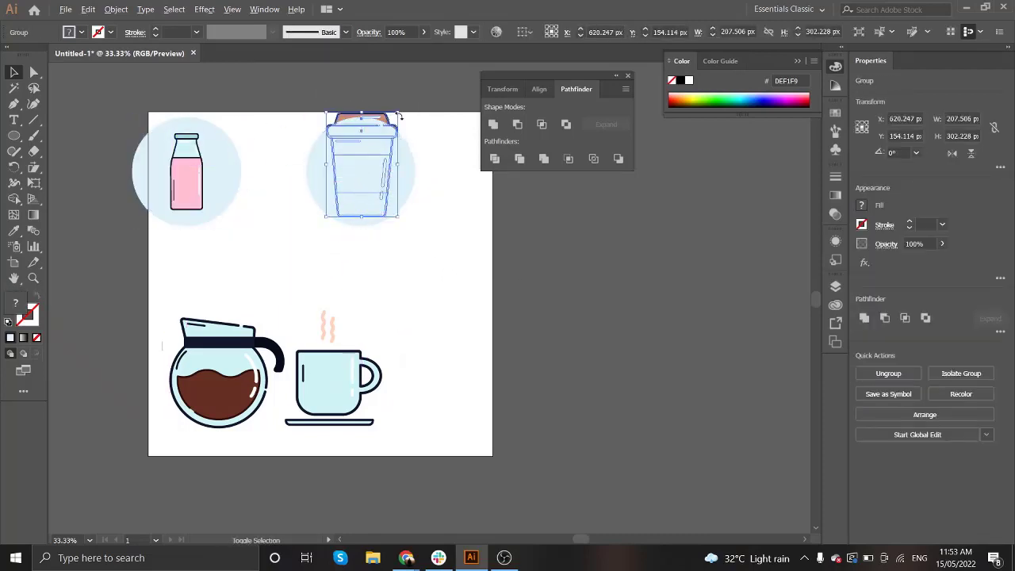
drag(401, 112, 381, 140)
mouse_move(328, 118)
mouse_down()
mouse_move(373, 183)
mouse_move(396, 143)
mouse_up()
click(410, 294)
Step: Line up the bottle and takeaway cup circles side by side
drag(283, 114, 403, 238)
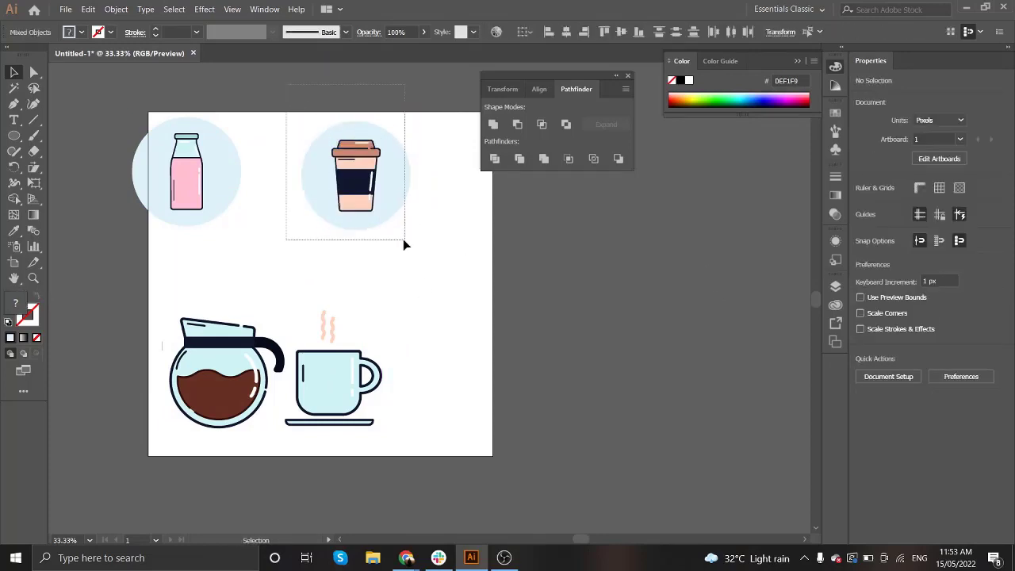
drag(131, 108, 249, 229)
drag(190, 179, 223, 189)
drag(441, 261, 306, 115)
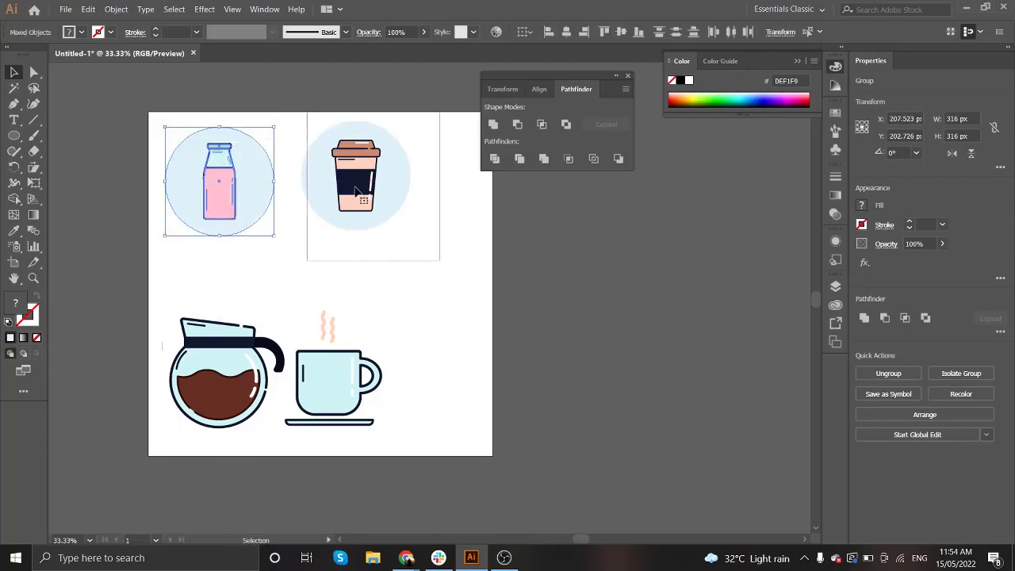
mouse_move(356, 191)
mouse_down()
mouse_move(347, 195)
mouse_move(456, 299)
mouse_up()
Step: Put the coffee pot into a duplicated circle, scaled down to fit
click(466, 238)
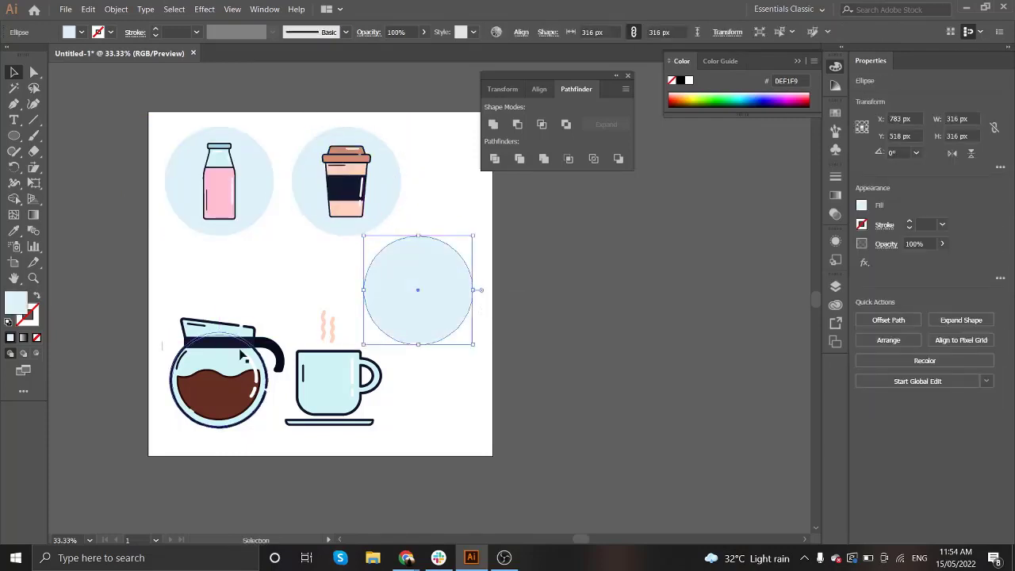
drag(190, 381, 403, 296)
drag(487, 230, 445, 274)
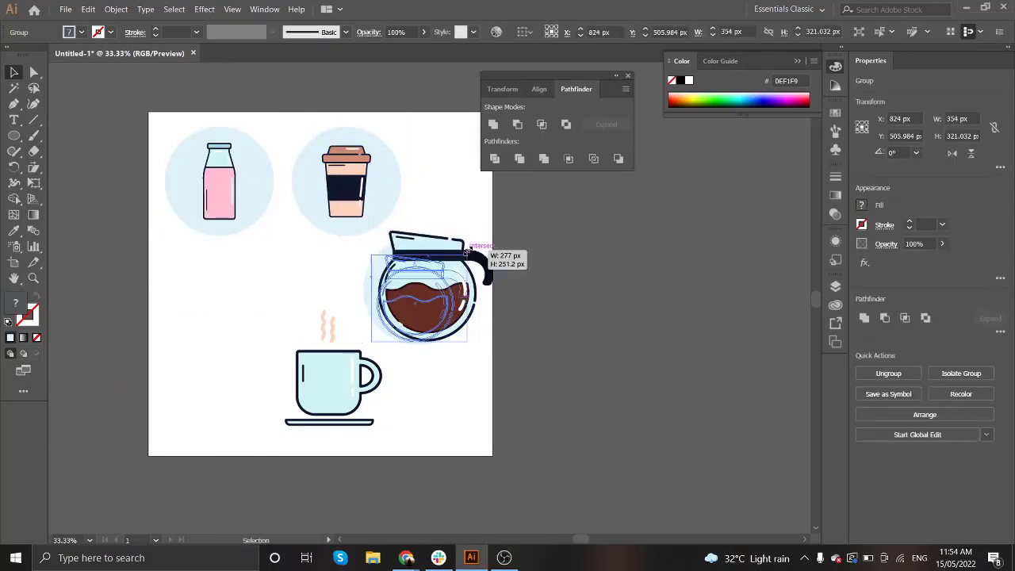
click(515, 317)
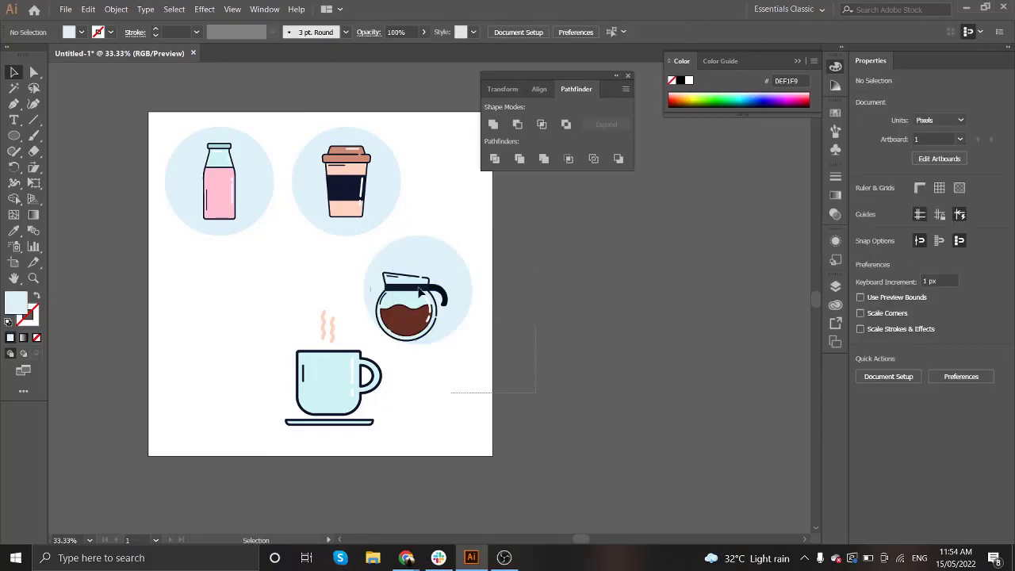
Step: Move the coffee pot and its circle into the lower-left slot
drag(456, 393, 396, 337)
click(489, 362)
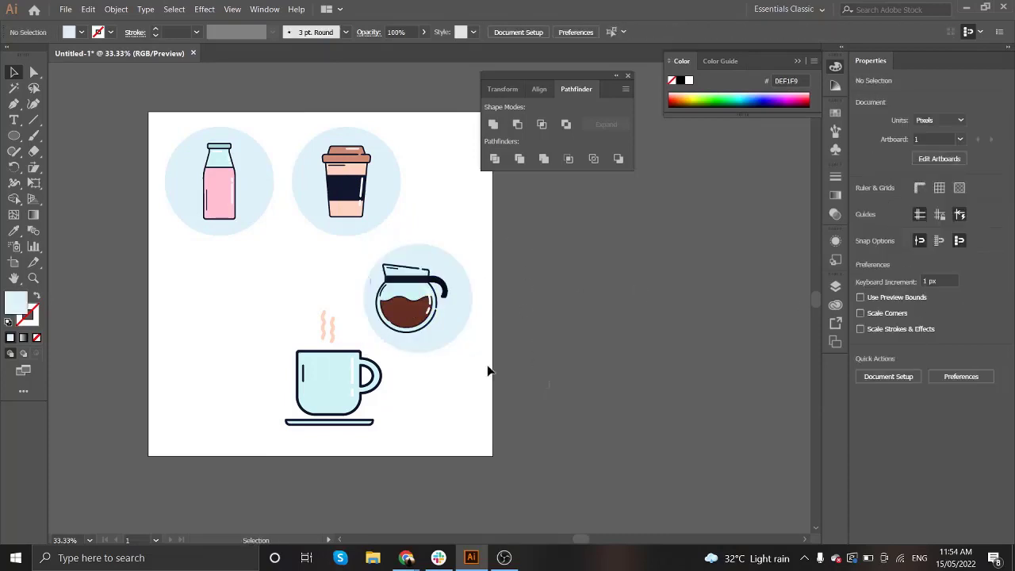
click(444, 317)
click(548, 342)
drag(500, 363, 362, 262)
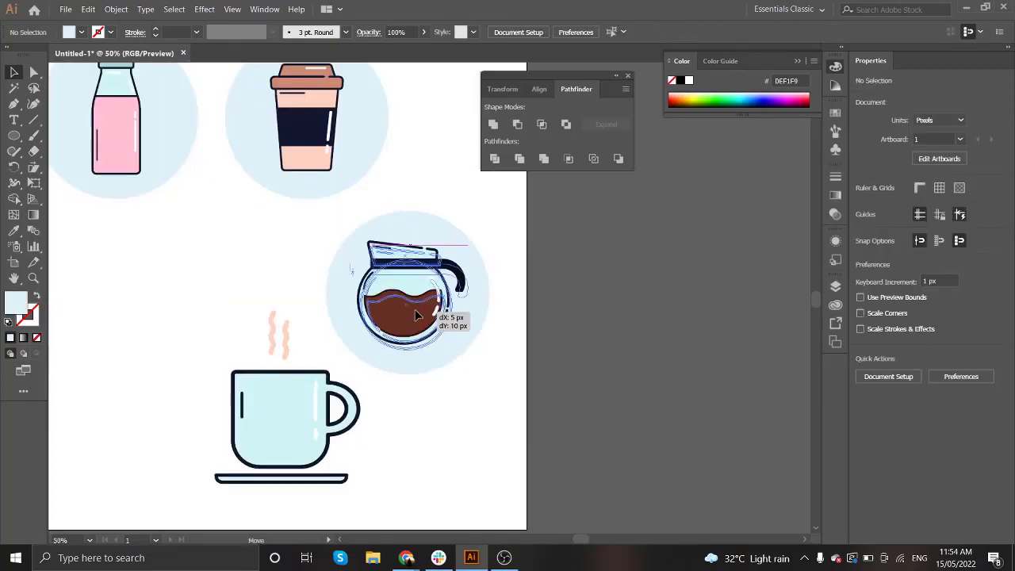
drag(510, 369, 432, 255)
drag(448, 321, 269, 333)
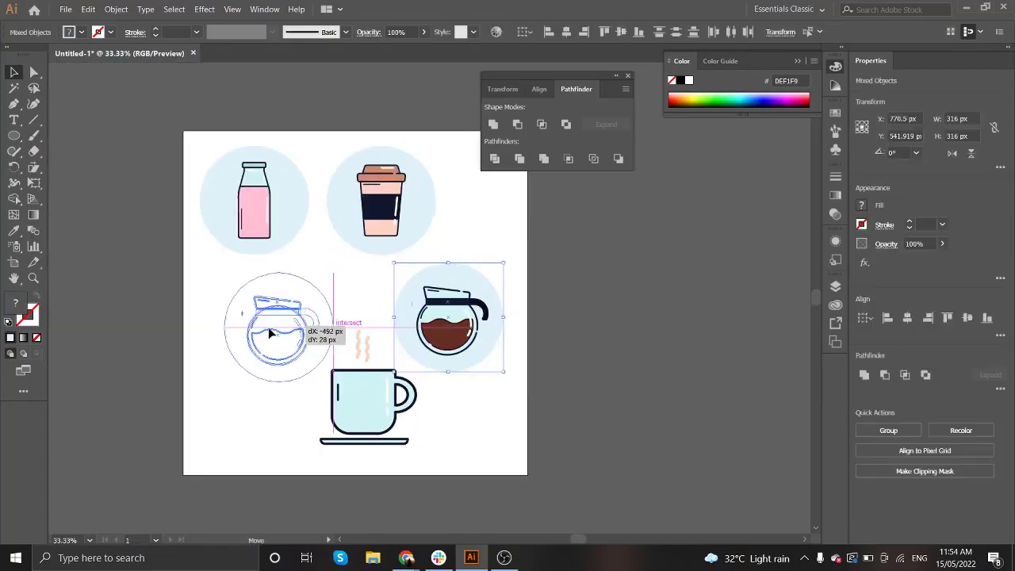
Step: Paste the steaming mug onto the spare empty circle and size it to fit
click(366, 301)
key(ctrl+v)
drag(373, 399, 490, 325)
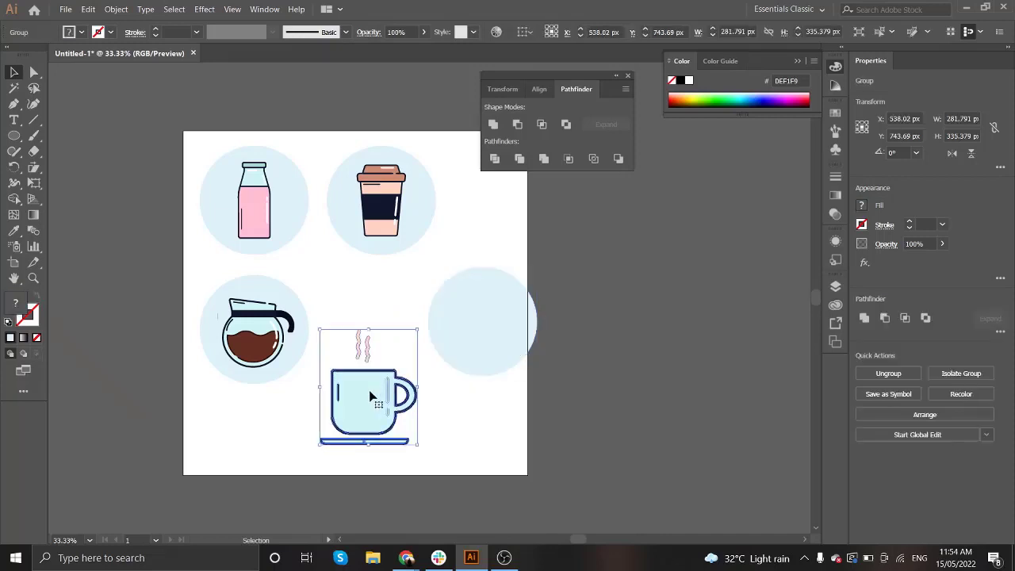
drag(521, 274, 512, 285)
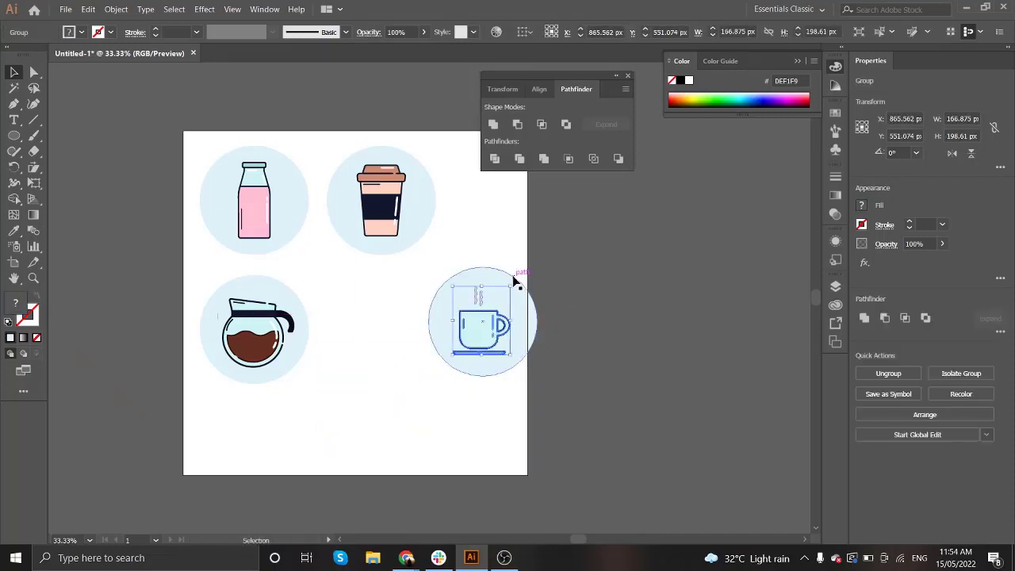
click(640, 345)
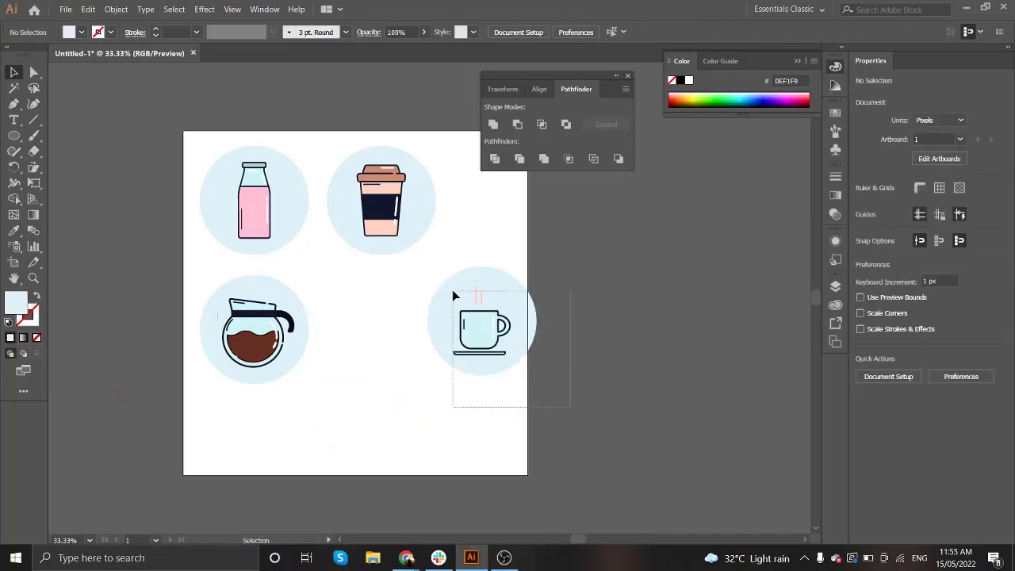
key(ctrl+z)
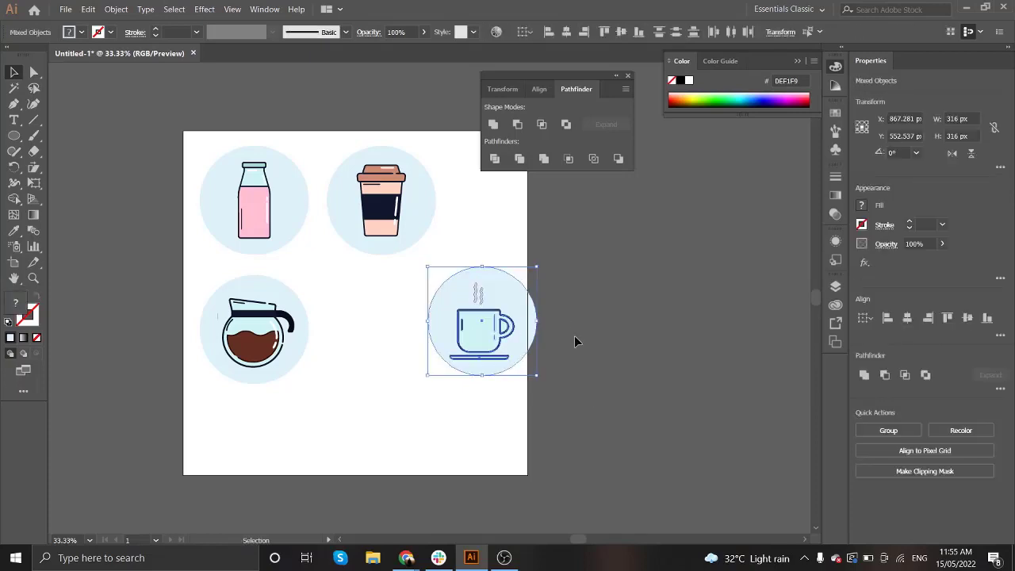
Step: Move the mug and its circle into the lower-right slot
drag(529, 409, 441, 269)
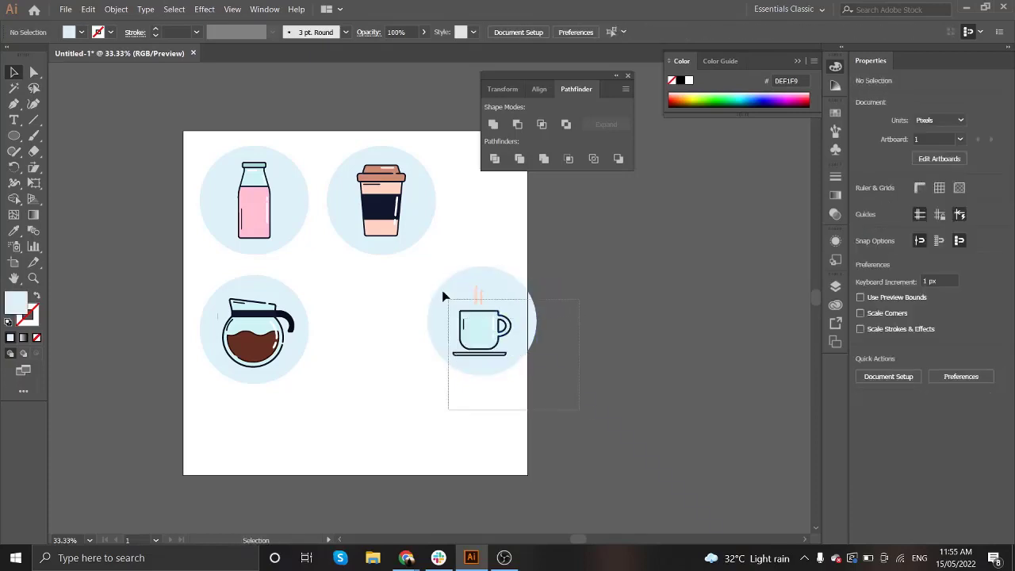
drag(495, 301, 394, 317)
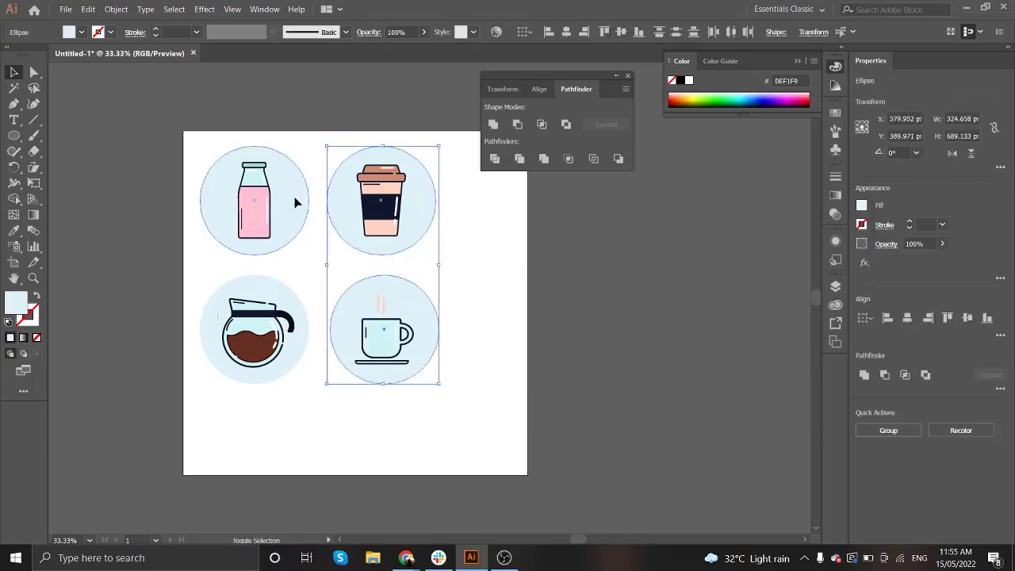
drag(443, 141, 279, 320)
click(471, 274)
Step: Ungroup the icons and select all four background circles
drag(447, 392, 325, 139)
shift+click(282, 287)
right_click(273, 194)
click(294, 296)
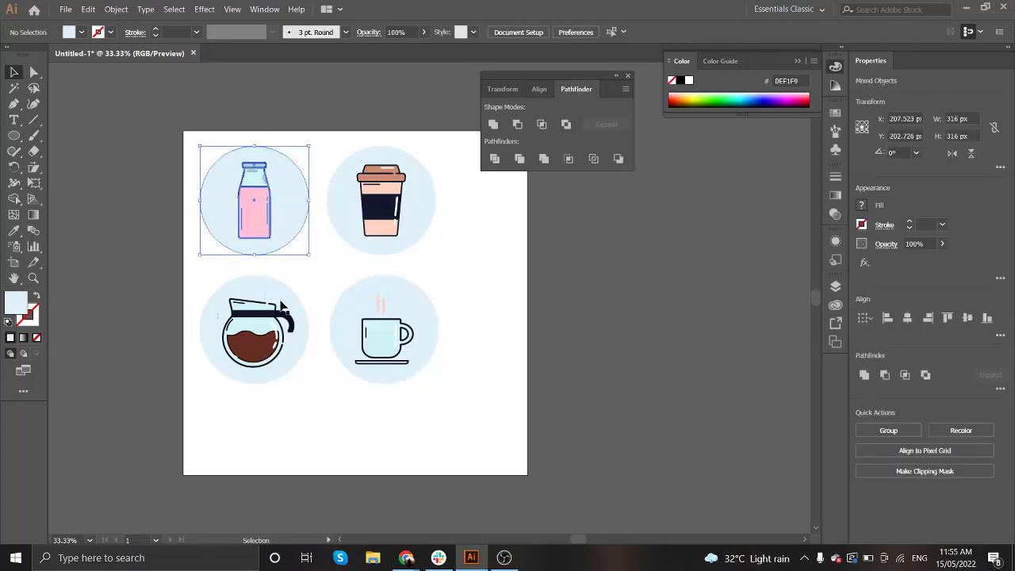
click(443, 199)
click(254, 206)
shift+click(300, 317)
Step: Try peach and then mint fills on the circles
double_click(20, 305)
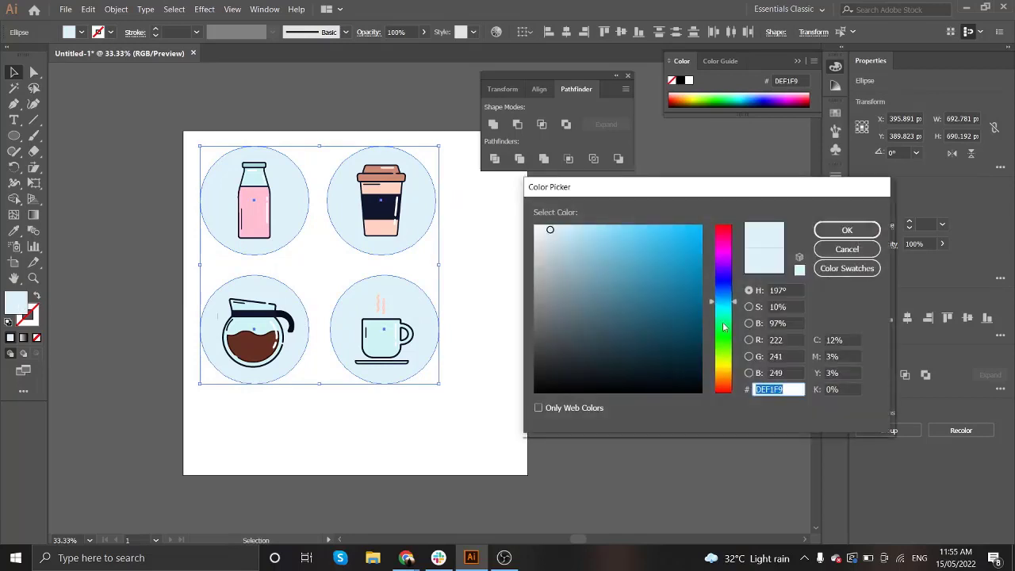
drag(725, 327, 731, 378)
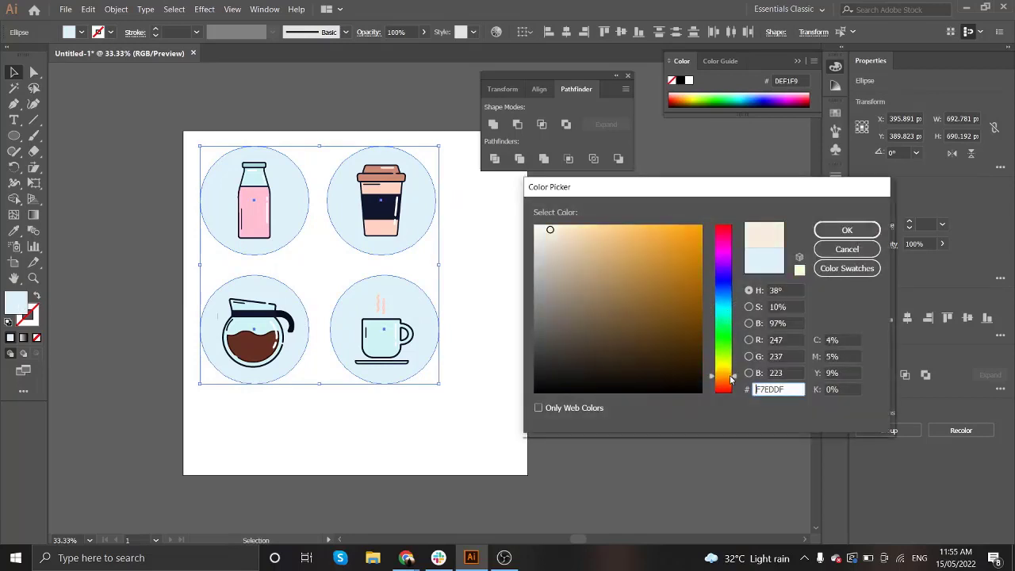
drag(731, 381, 731, 388)
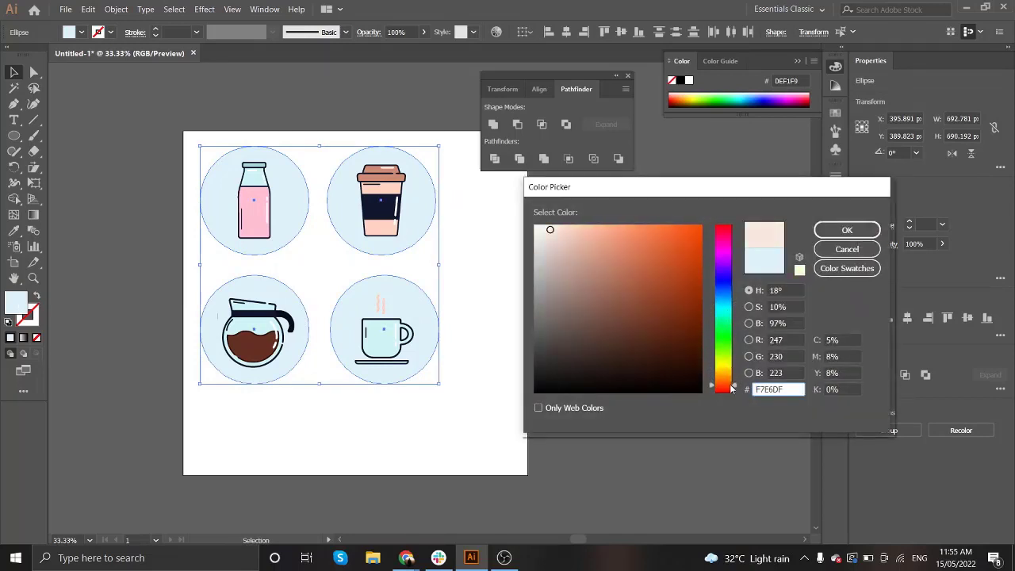
click(845, 230)
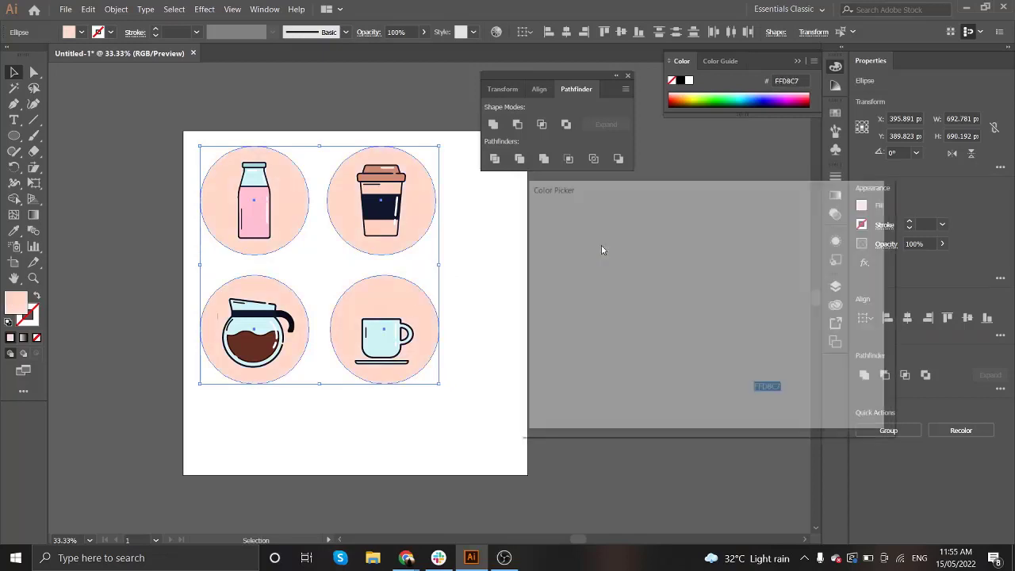
drag(728, 308, 728, 341)
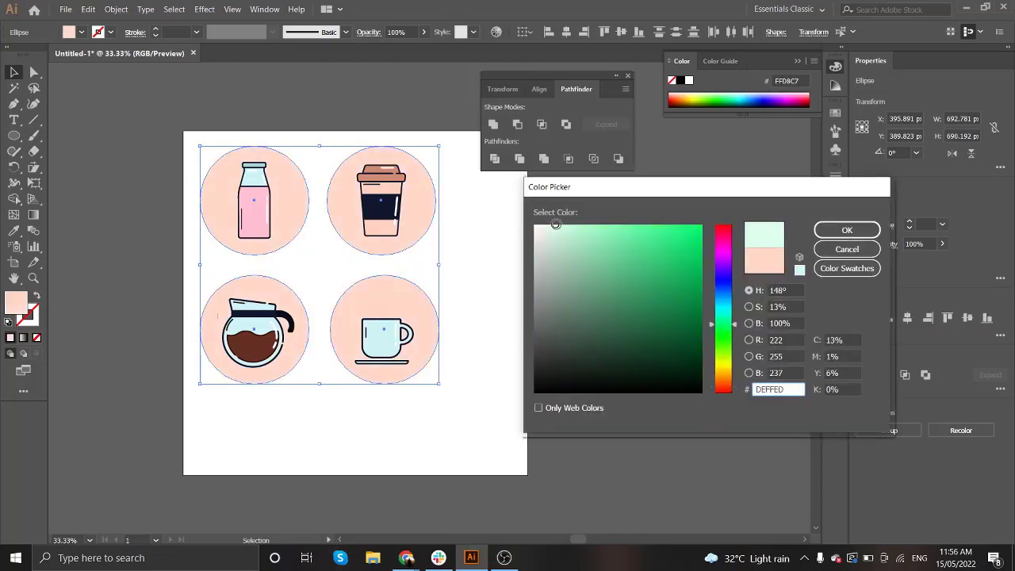
key(Return)
double_click(20, 305)
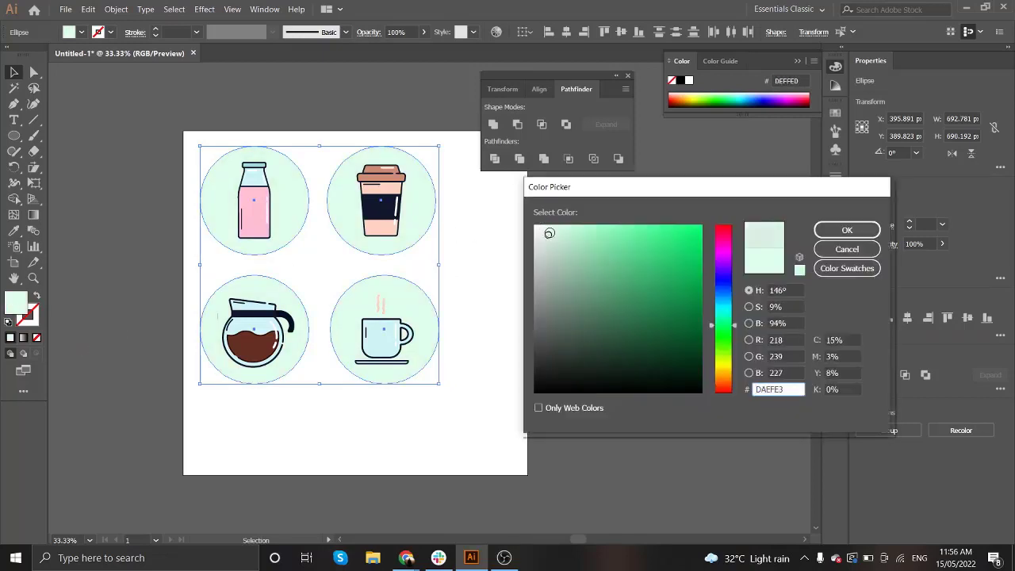
key(Return)
Step: Set the circles' fill to pale lilac EEDFF2
double_click(17, 302)
text(EEDFF2)
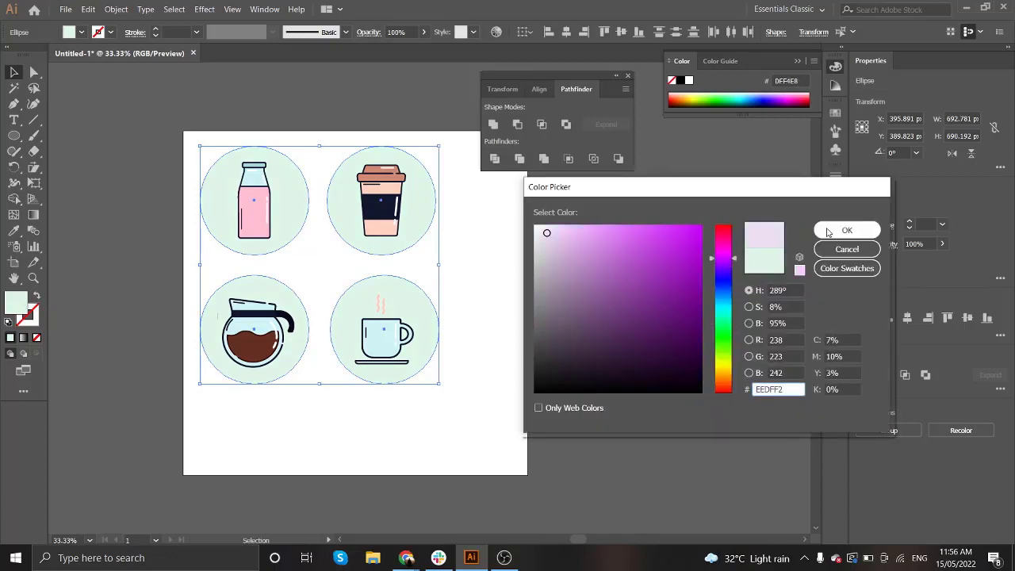
click(845, 229)
double_click(18, 304)
click(845, 229)
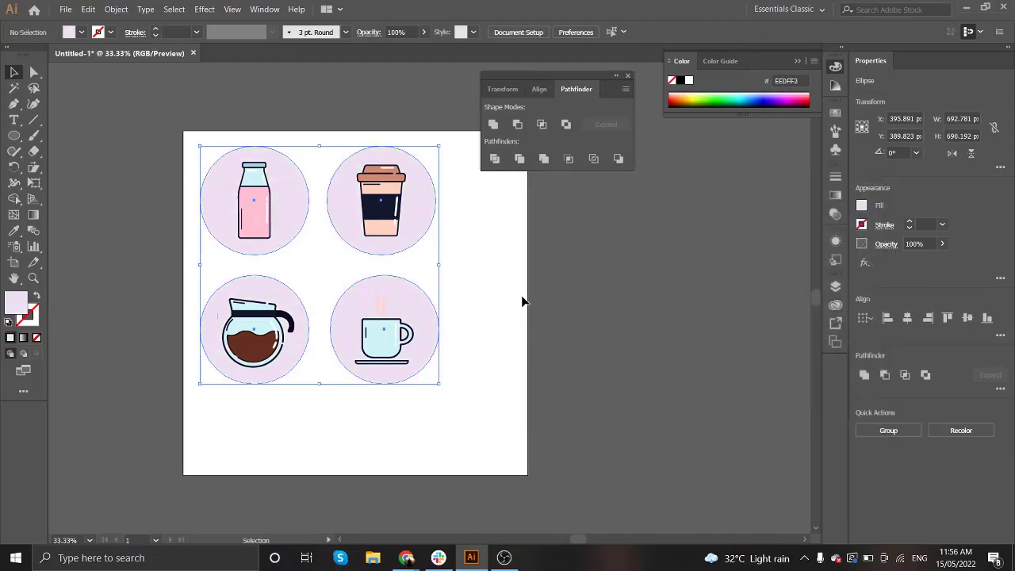
click(521, 297)
scroll(521, 297, down, 1)
Step: Recolour the mug's steam to the outline's dark navy with the Eyedropper
scroll(520, 299, up, 2)
scroll(364, 293, up, 1)
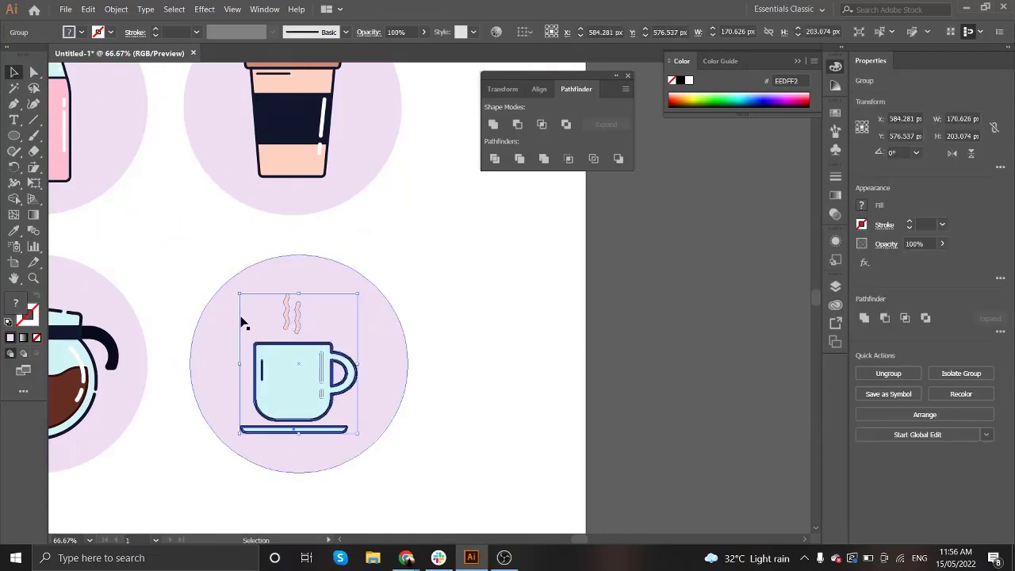
right_click(323, 370)
key(Escape)
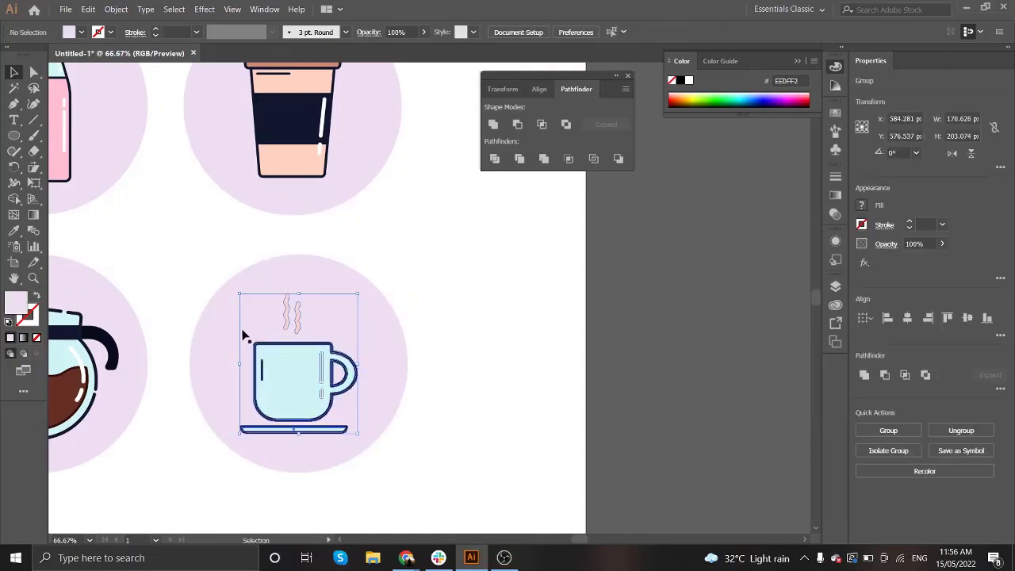
scroll(243, 336, up, 2)
key(ctrl+shift+a)
click(346, 301)
key(i)
click(340, 357)
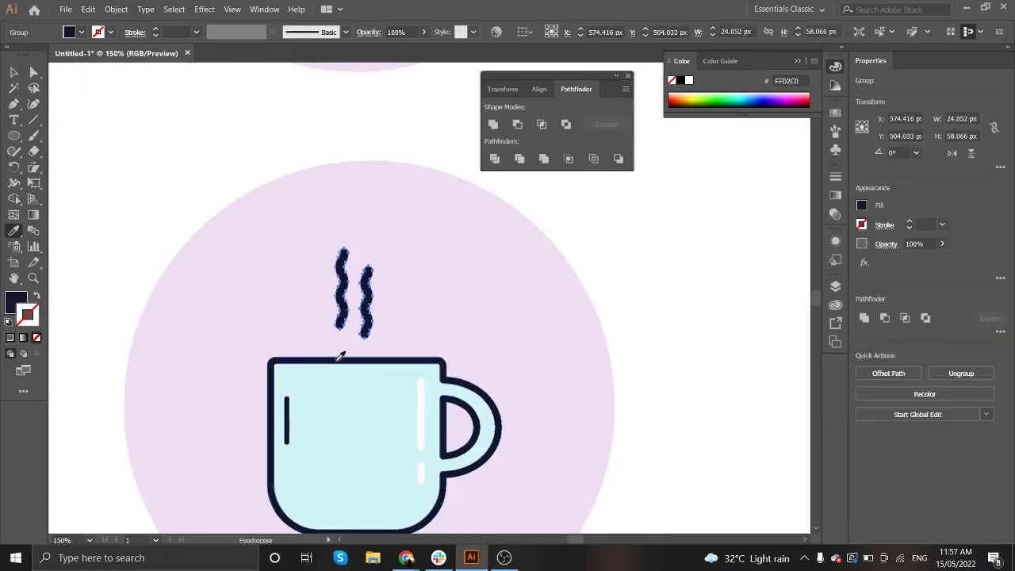
Step: Shrink the mug slightly within its lavender circle
key(ctrl+shift+a)
scroll(339, 357, down, 2)
key(v)
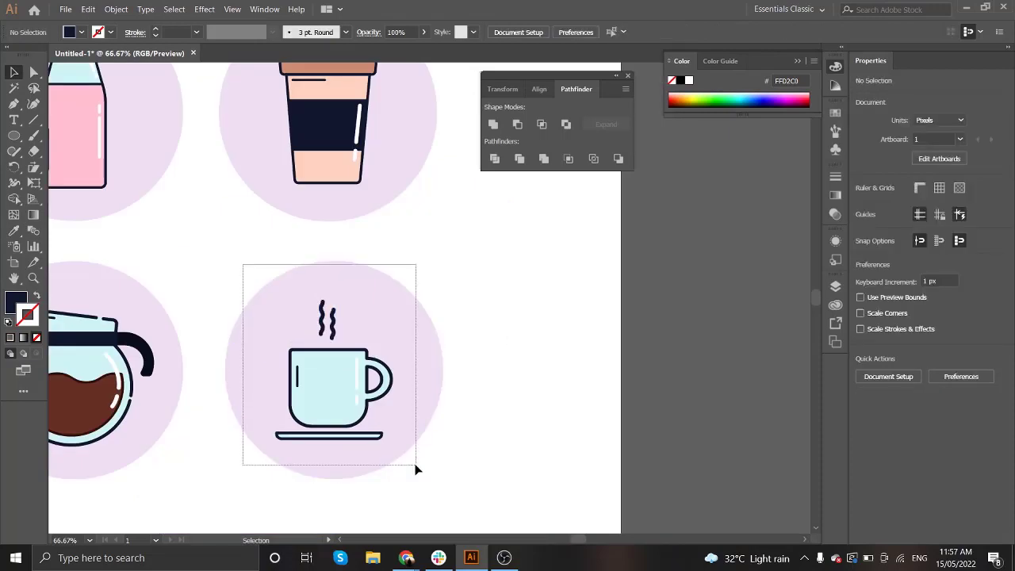
drag(391, 299, 385, 310)
click(466, 470)
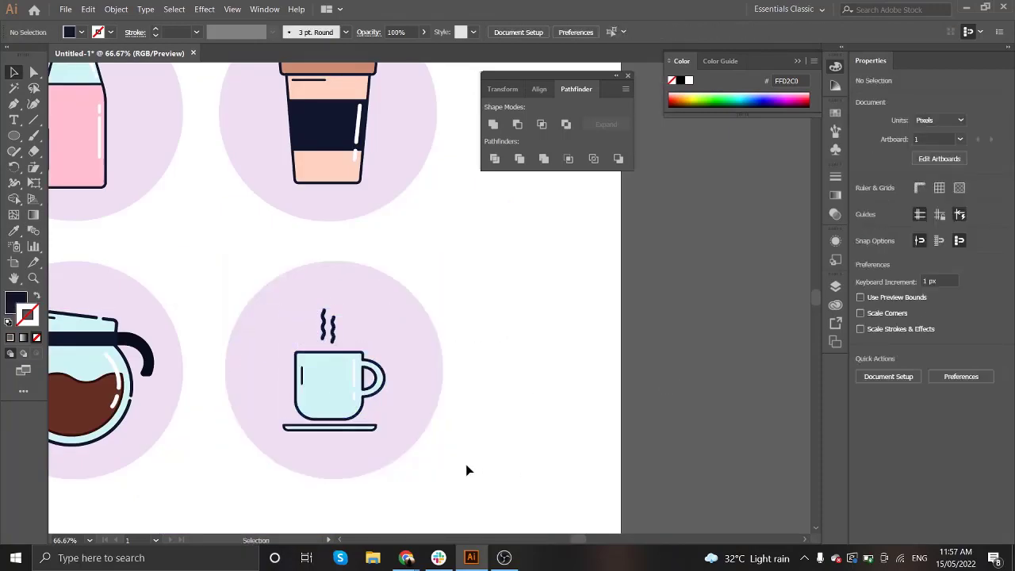
drag(466, 470, 342, 285)
shift+click(415, 335)
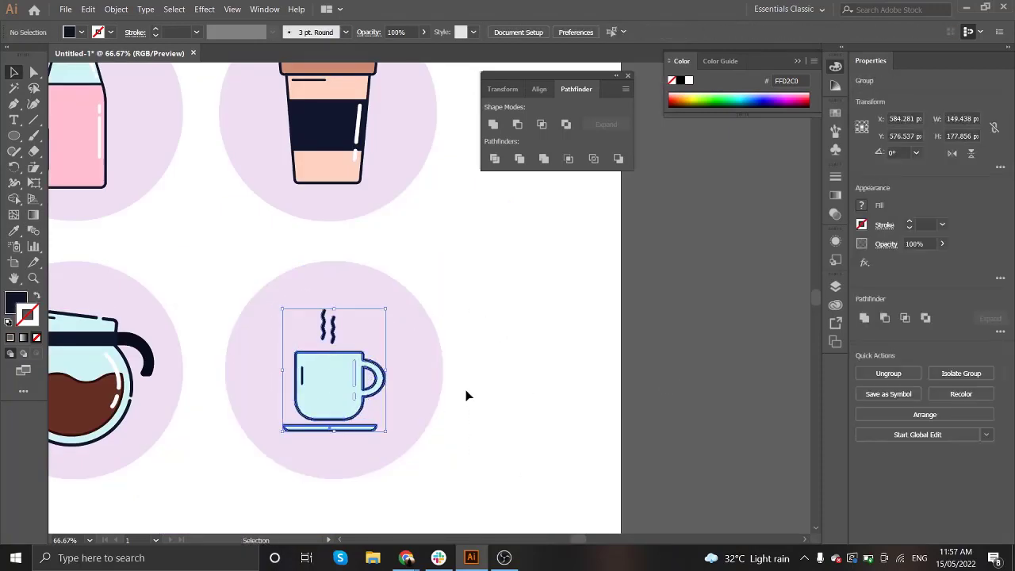
click(525, 317)
Step: Scale all four icons up to fill the artboard
key(ctrl+minus)
key(ctrl+minus)
scroll(528, 320, right, 2)
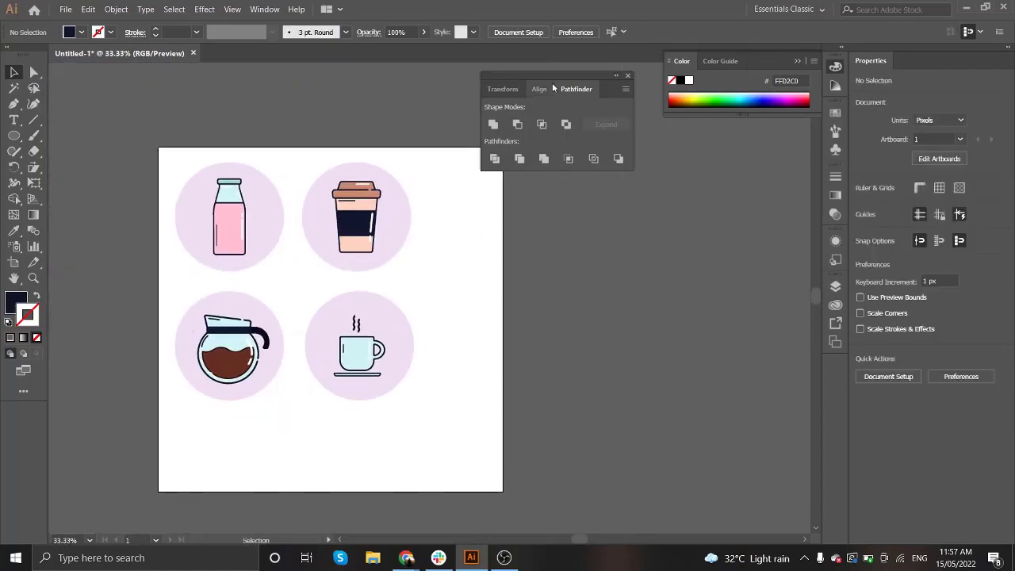
drag(553, 88, 917, 393)
mouse_move(181, 236)
mouse_down()
mouse_move(417, 403)
mouse_move(491, 468)
mouse_move(494, 489)
mouse_up()
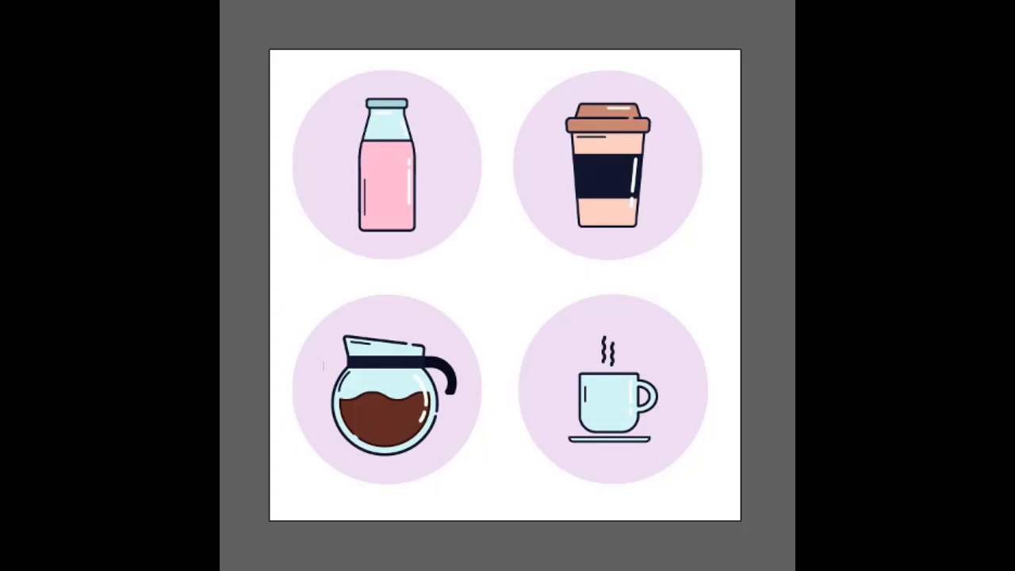